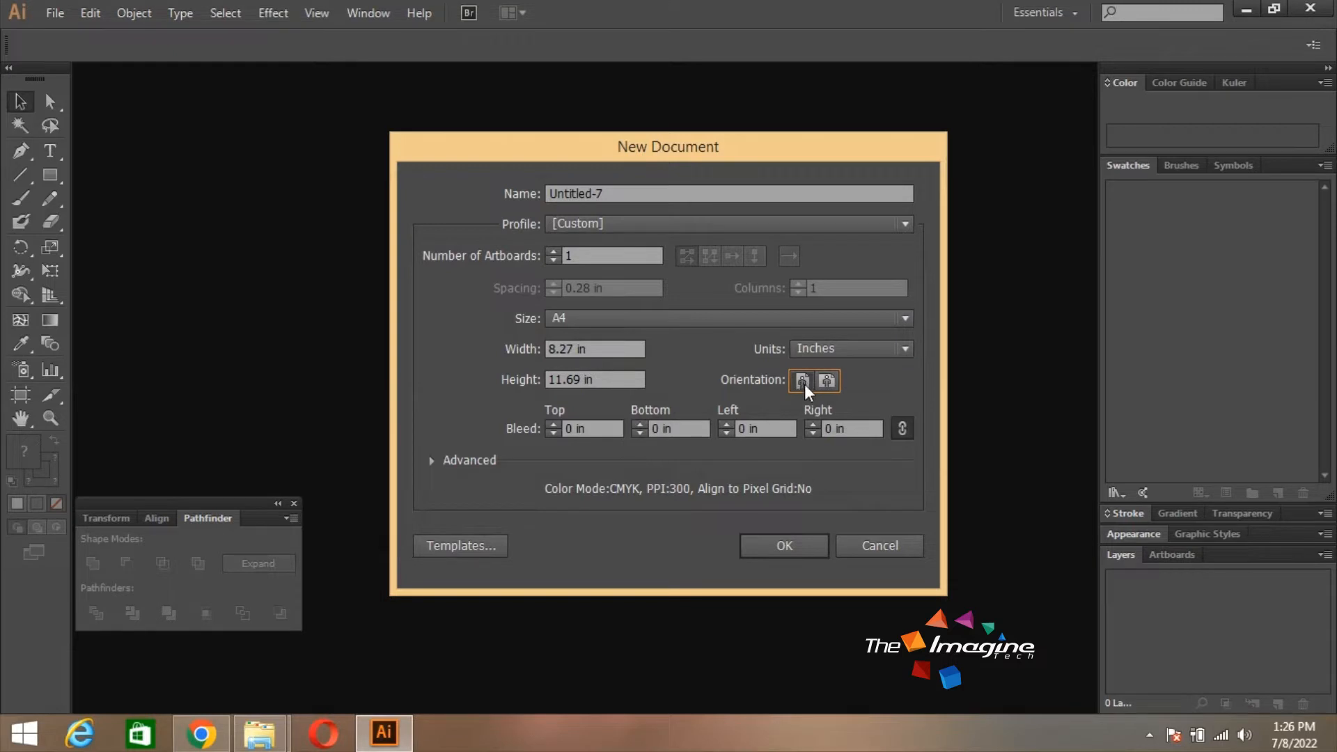
Create a landscape A4 document named HP Logo
left_click(823, 383)
left_click(599, 322)
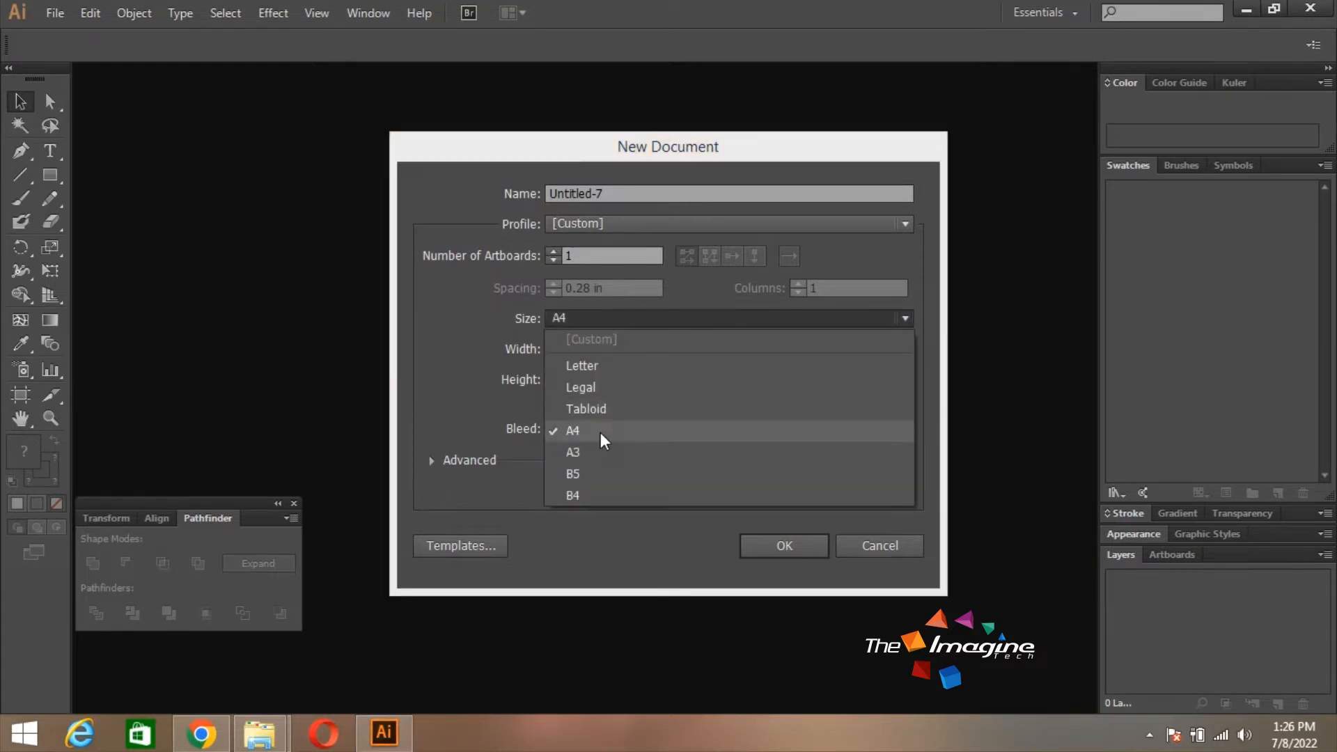
left_click(604, 322)
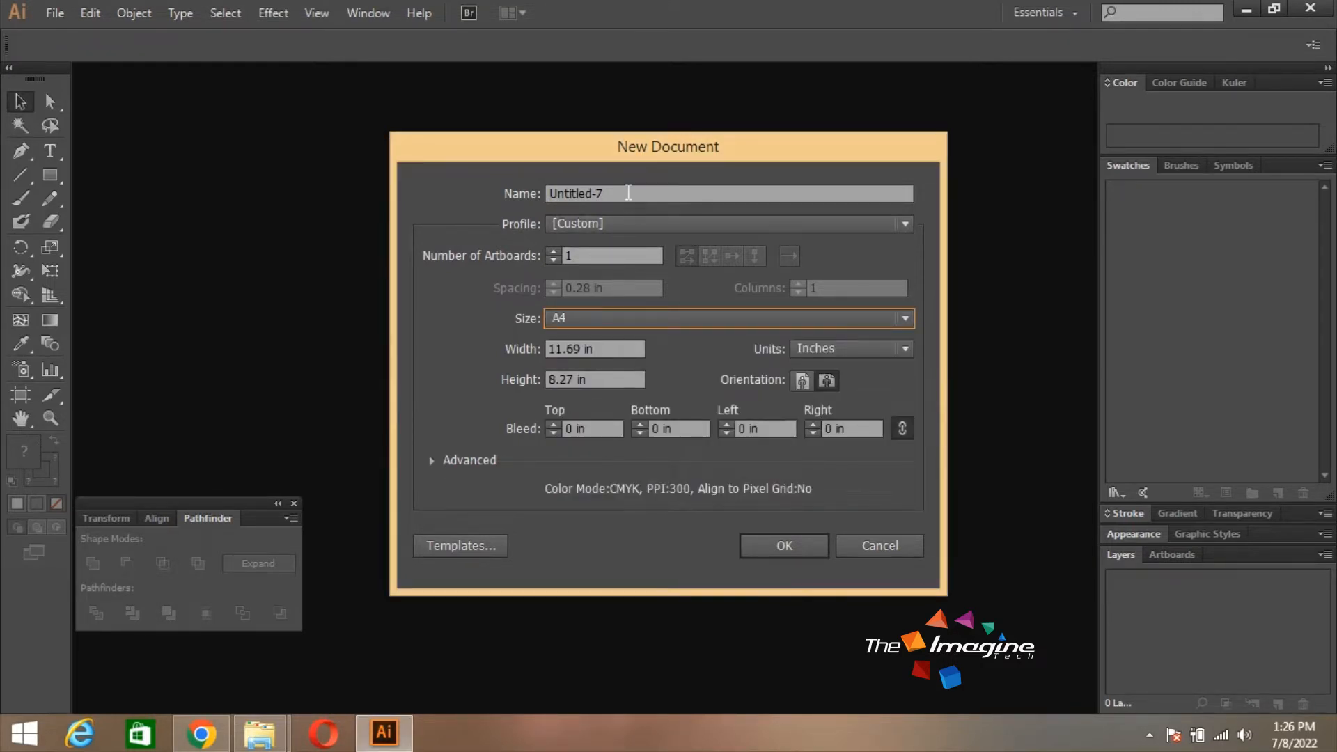
left_click_drag(628, 193, 493, 194)
type("HP Logo")
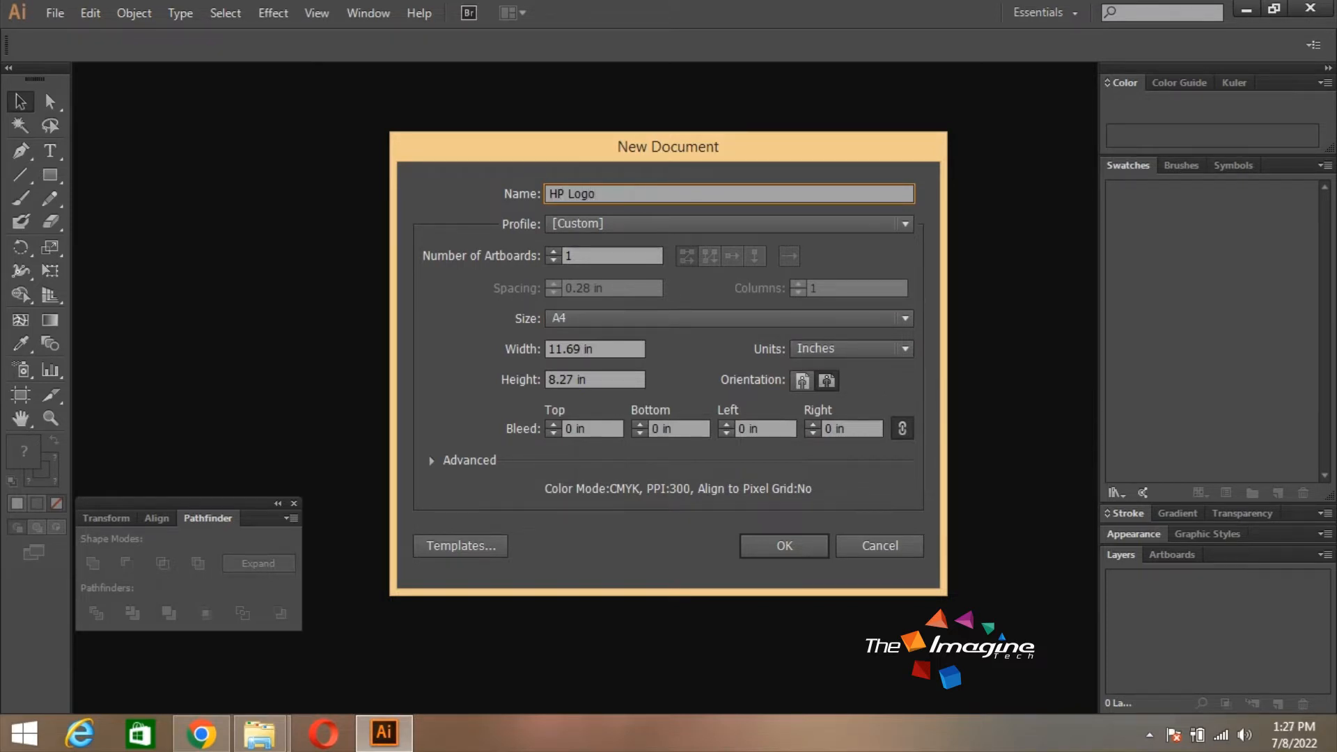
left_click(759, 545)
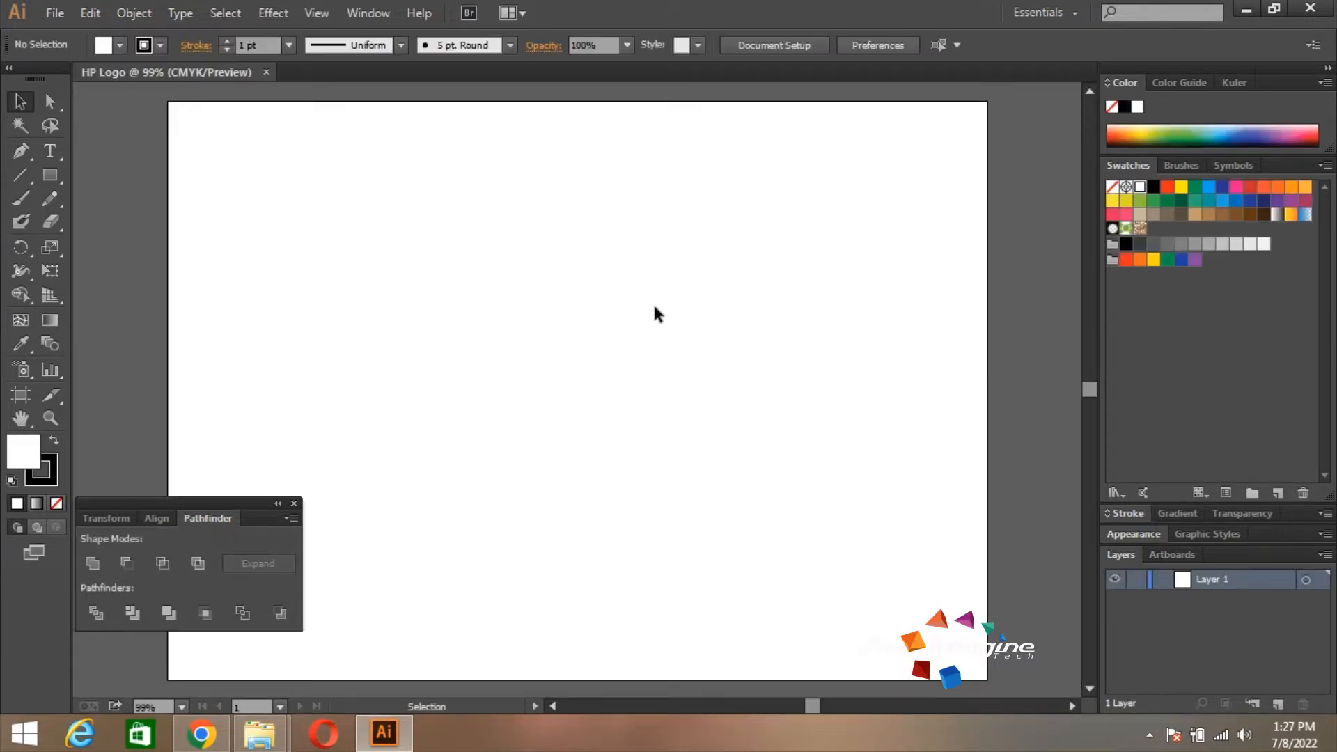
Draw a large circle with the Ellipse tool around the middle of the artboard
key("space")
left_click_drag(740, 376, 804, 374)
left_click_drag(44, 178, 111, 220)
left_click_drag(676, 367, 892, 528)
key("v")
Centre the circle horizontally and vertically on the artboard
left_click(157, 518)
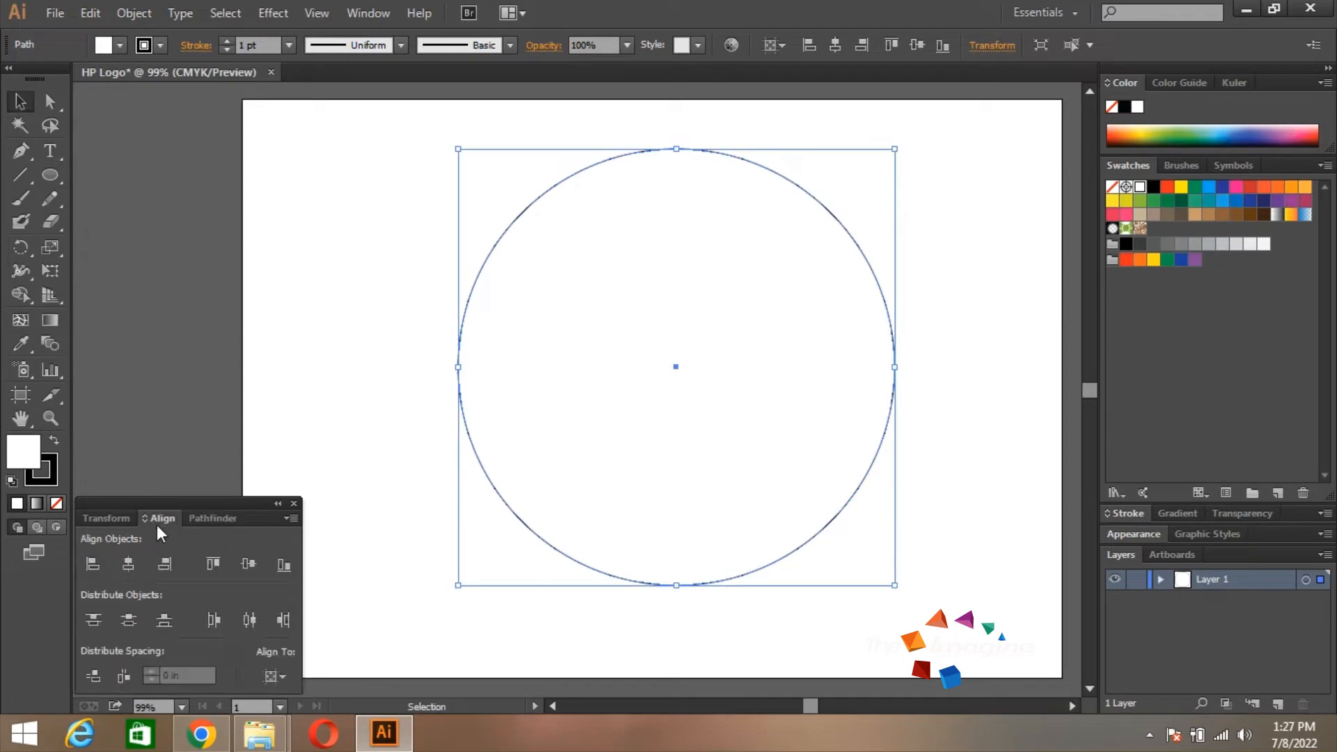
left_click(128, 564)
left_click(249, 563)
left_click(932, 395)
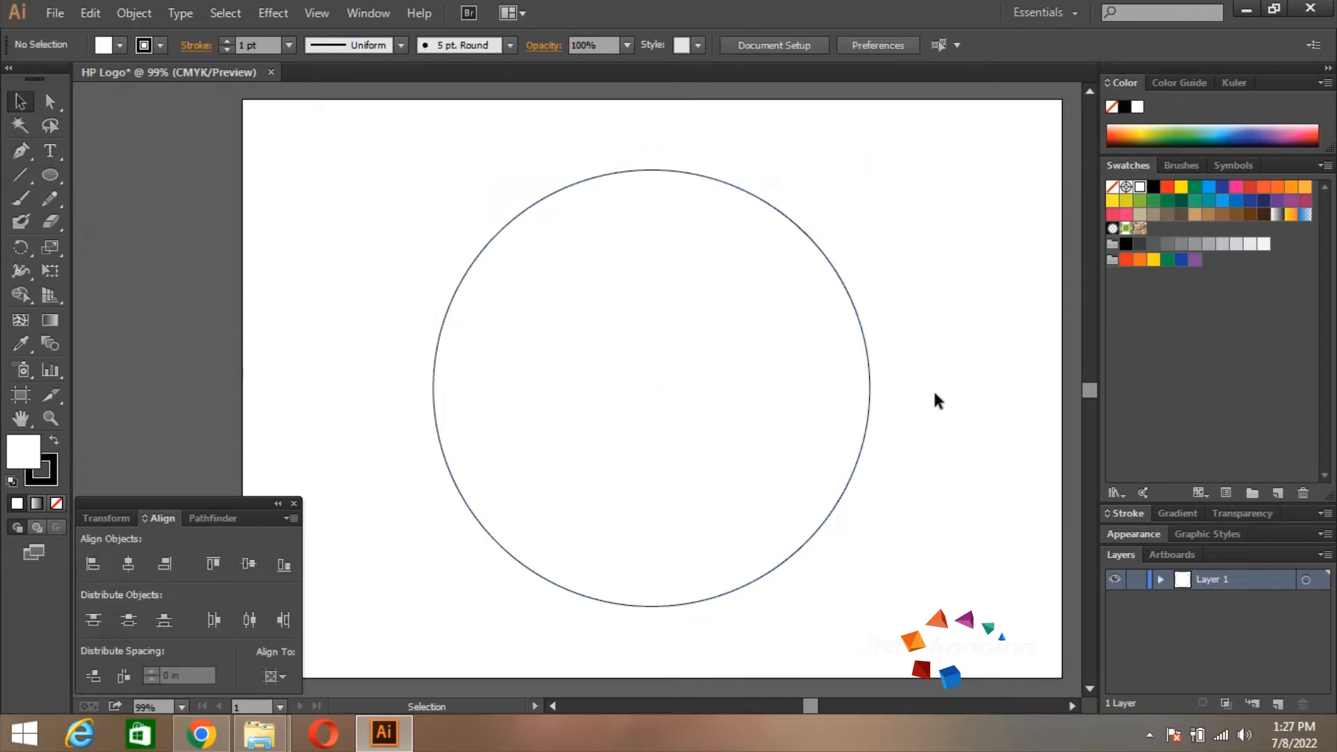
left_click(870, 396)
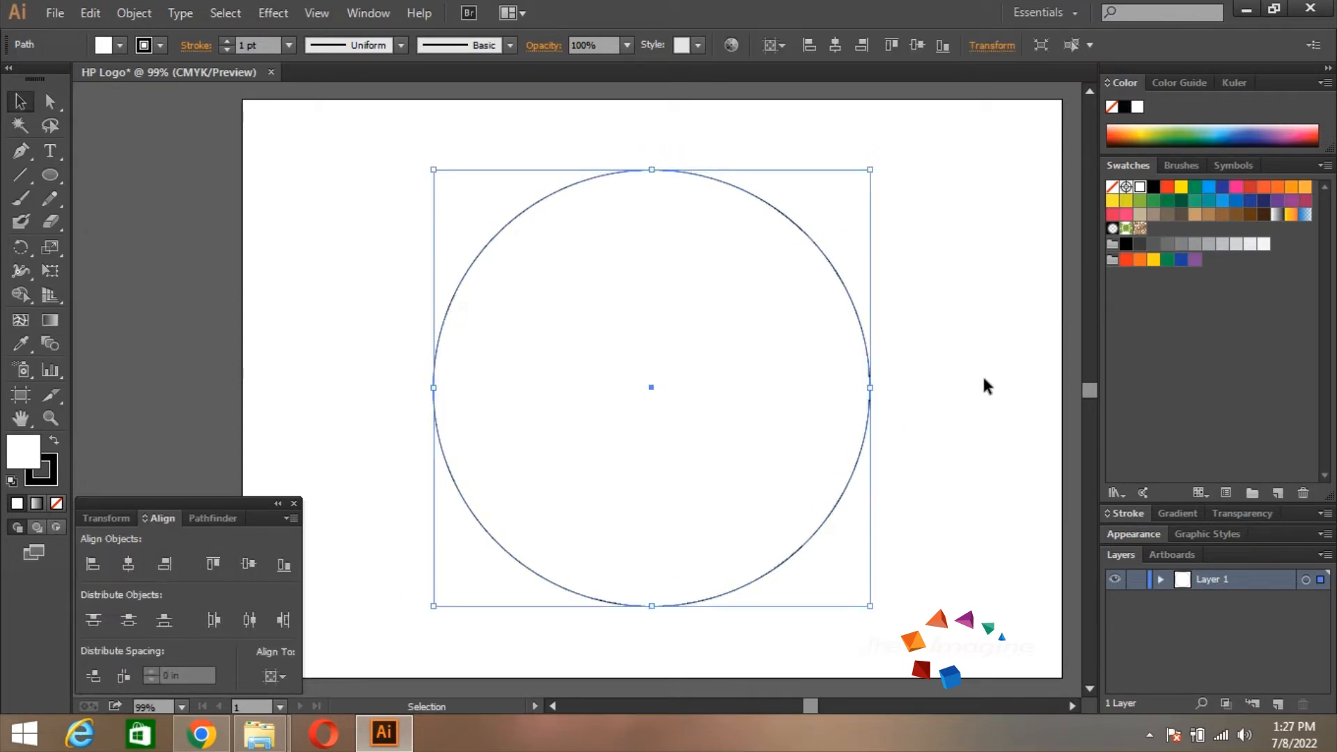
left_click(373, 258)
Draw a wide rectangle across the circle's upper part, flush with its top edge, and set its fill to None
left_click_drag(49, 175, 167, 179)
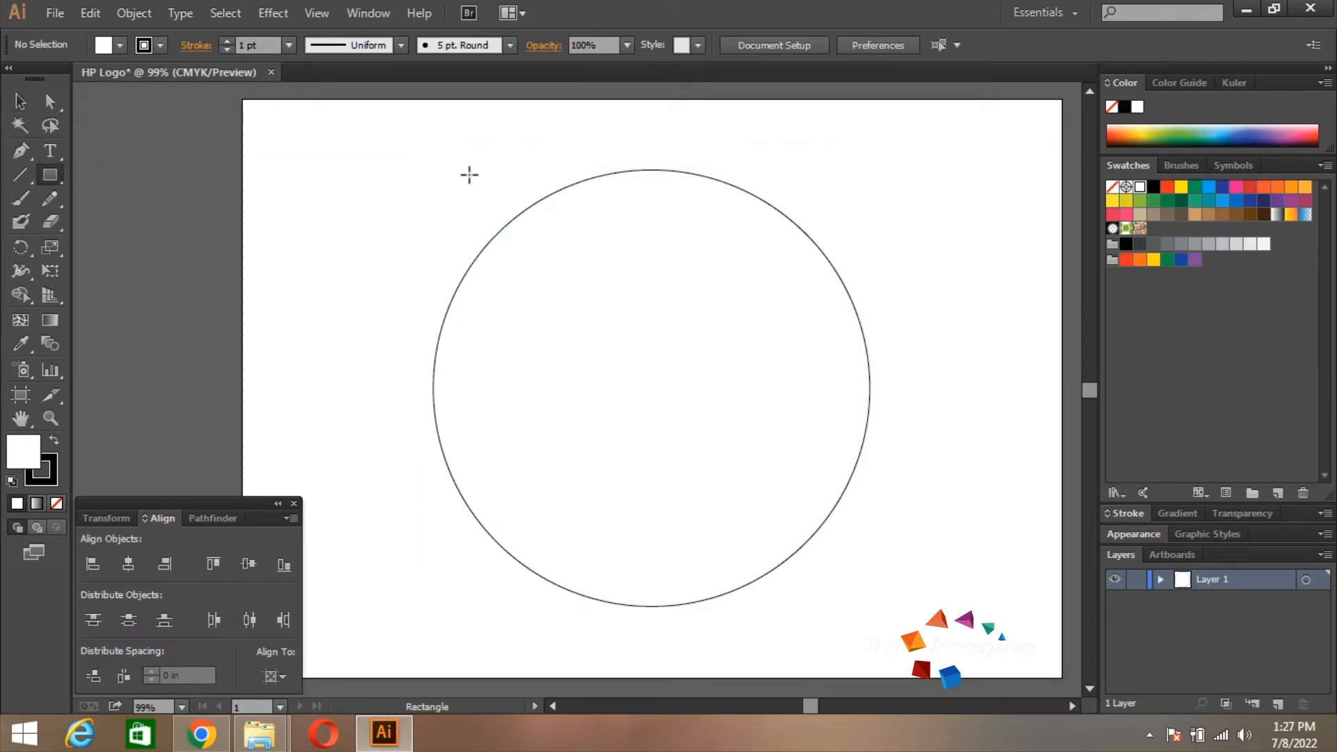
mouse_move(405, 175)
left_mouse_down()
mouse_move(868, 288)
mouse_move(934, 273)
left_mouse_up()
key("v")
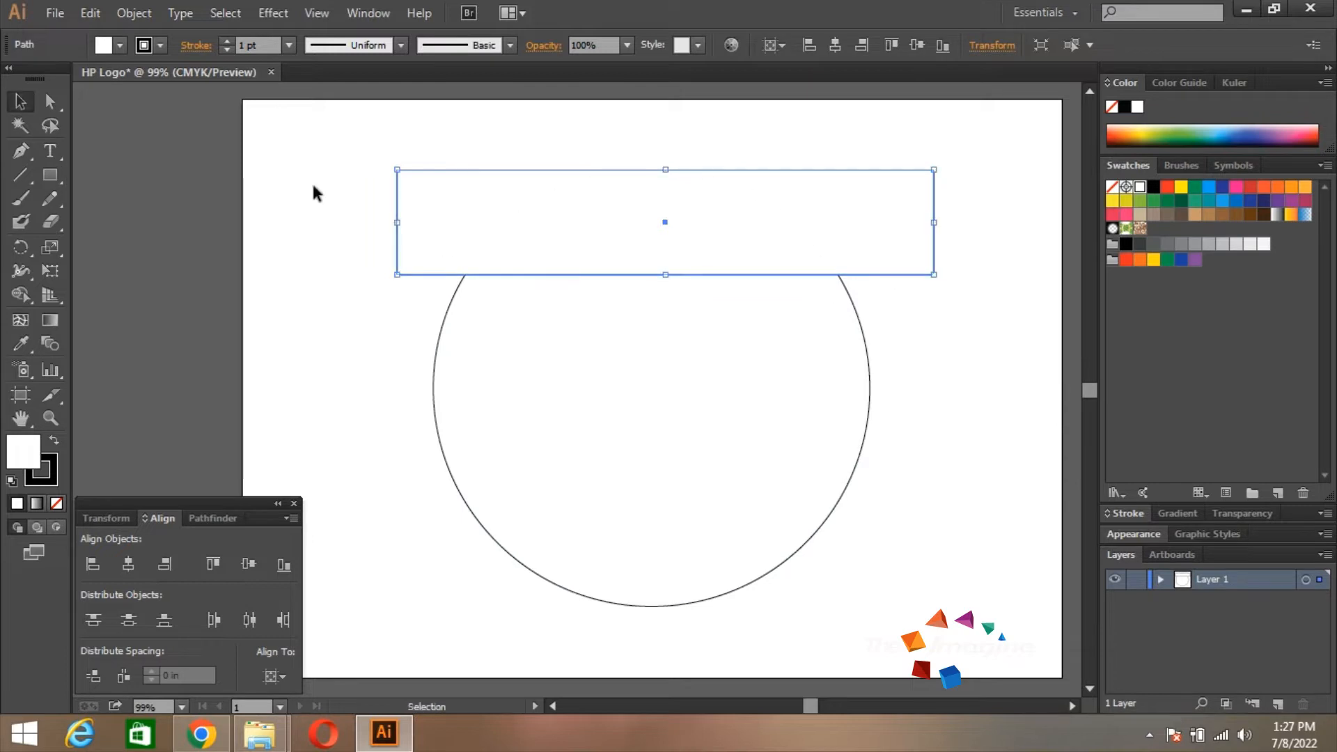
left_click(120, 46)
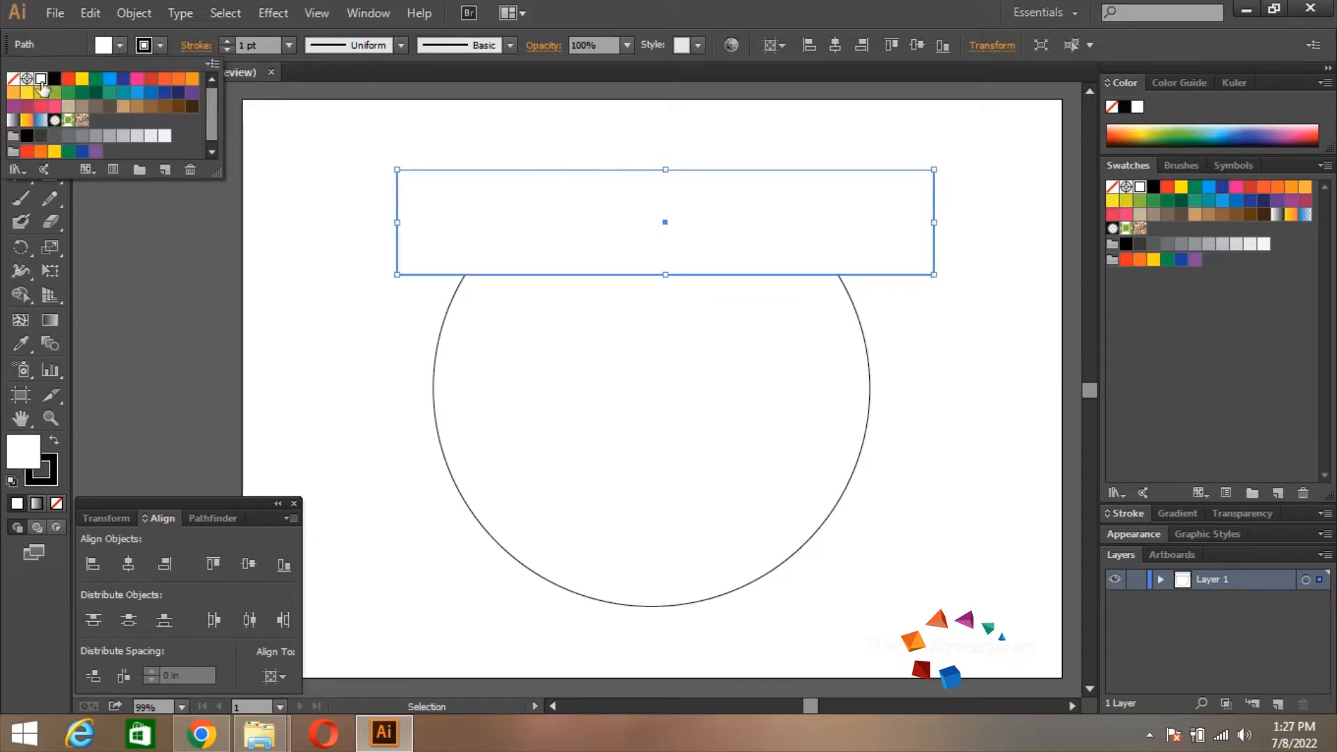
left_click(13, 78)
left_click(864, 272)
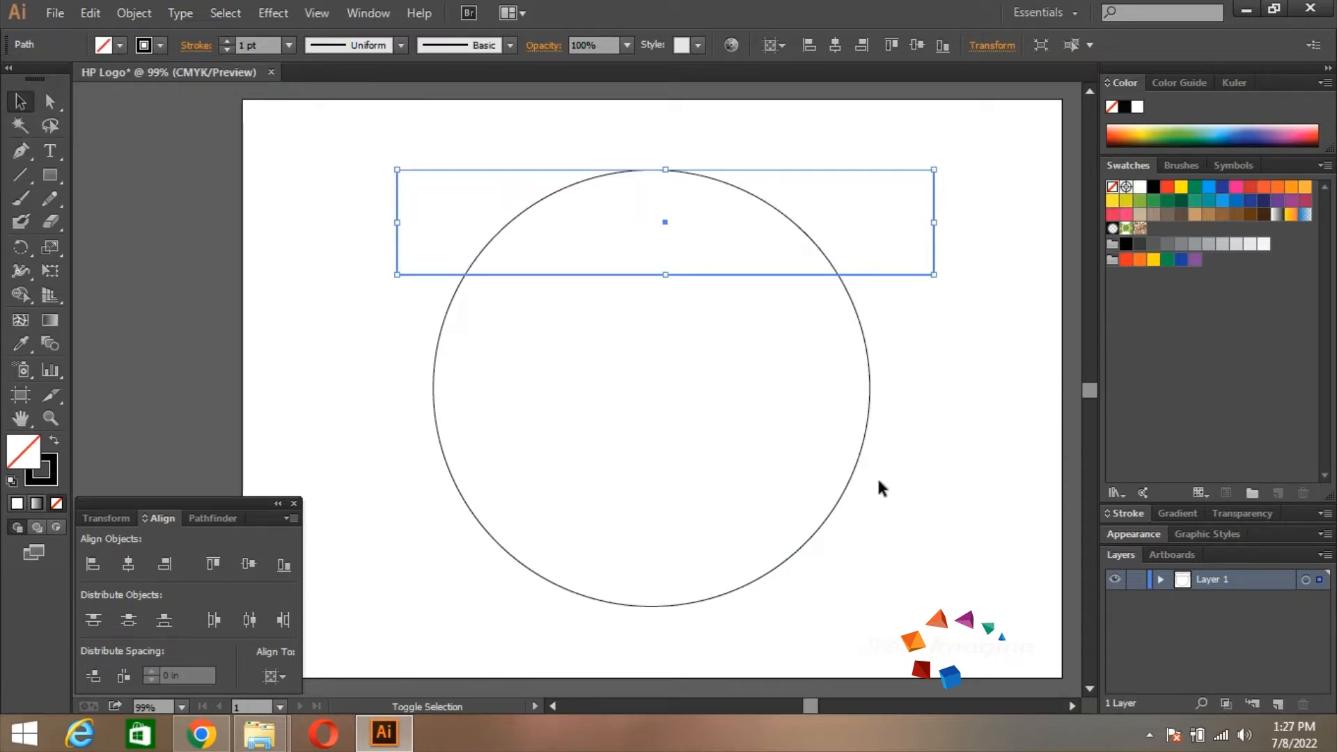
Duplicate the rectangle straight down so the copy's bottom edge aligns with the circle's lowest point
left_click_drag(889, 274, 867, 606)
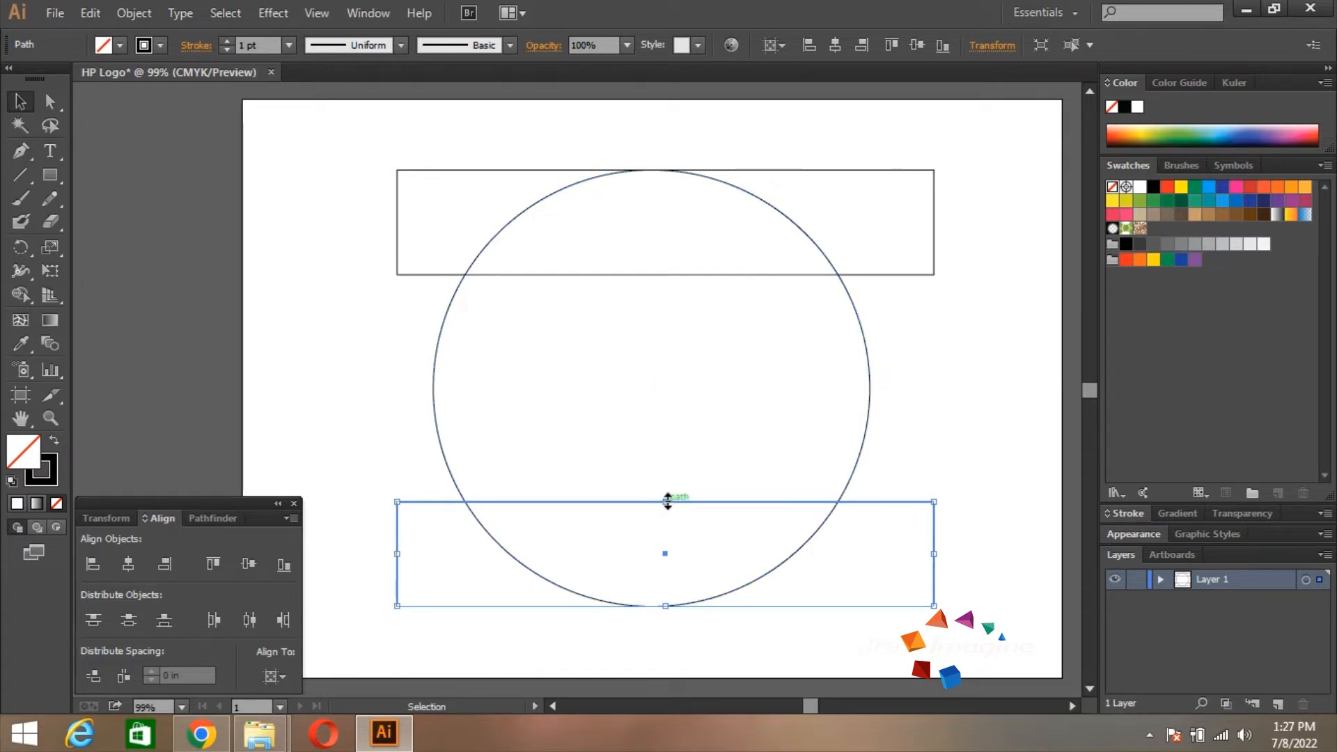
left_click(263, 232)
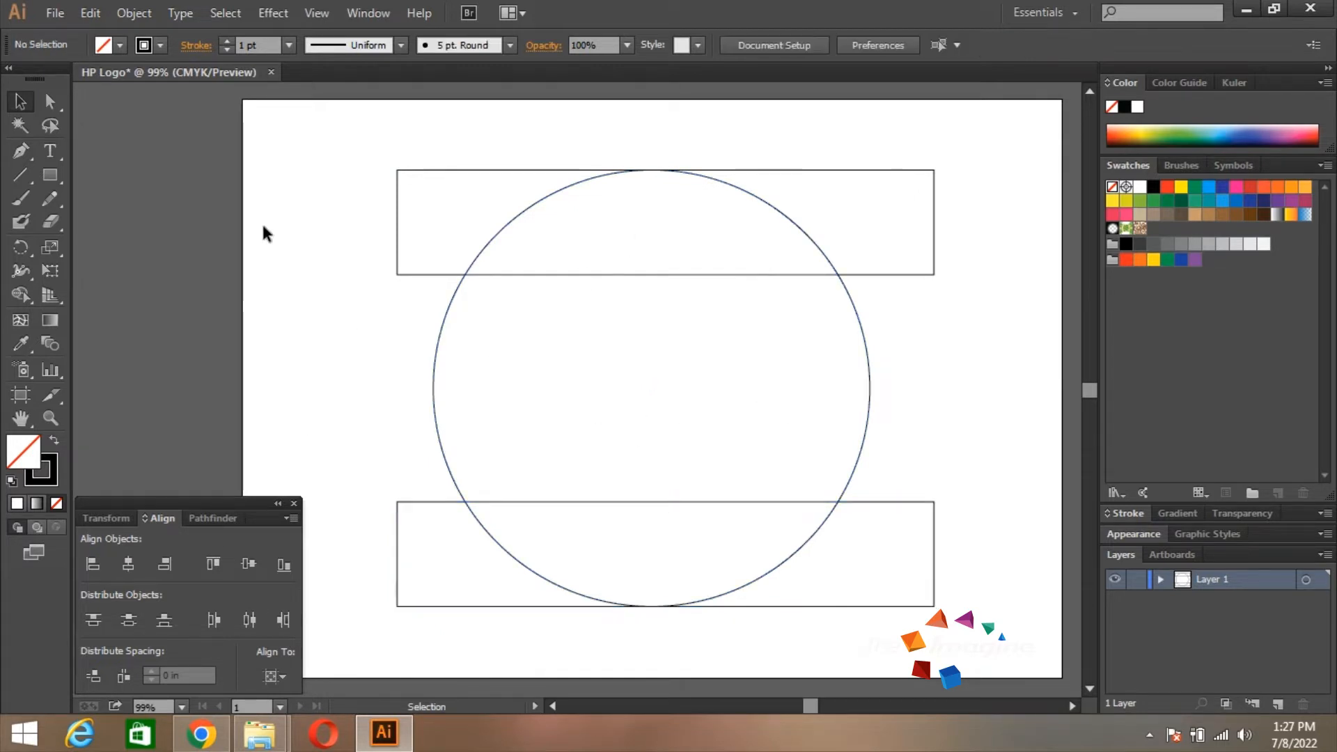
Start the letter h outline with the Pen tool, tracing the slanted stem, its short base on the lower rectangle's edge and its inner side
left_click(21, 152)
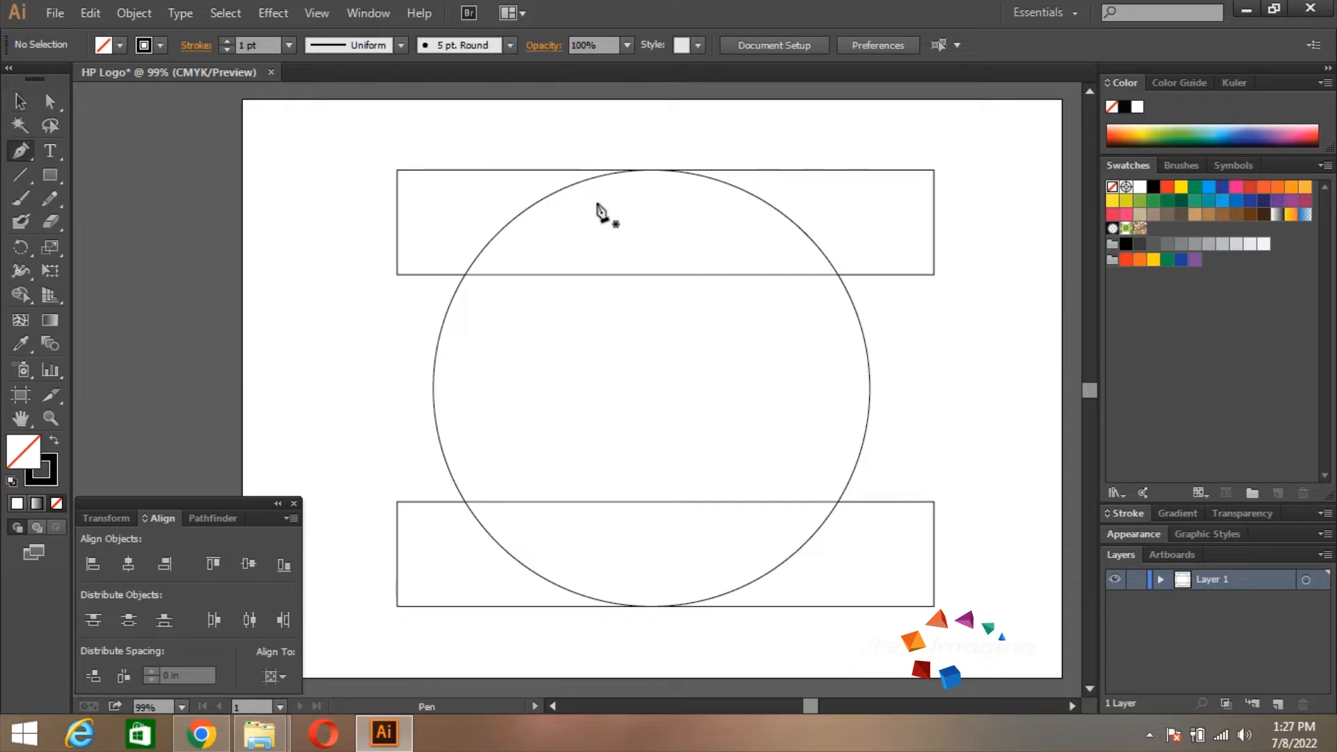
left_click(620, 157)
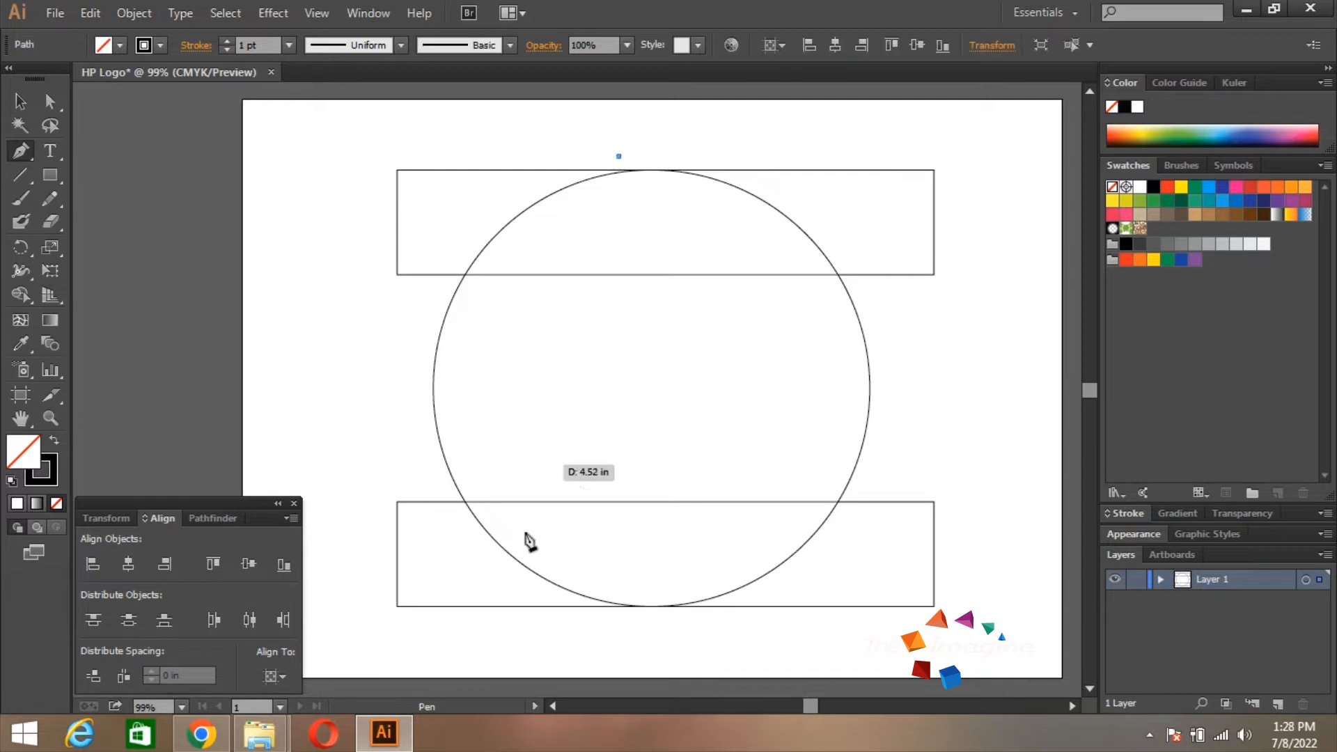
left_click(497, 501)
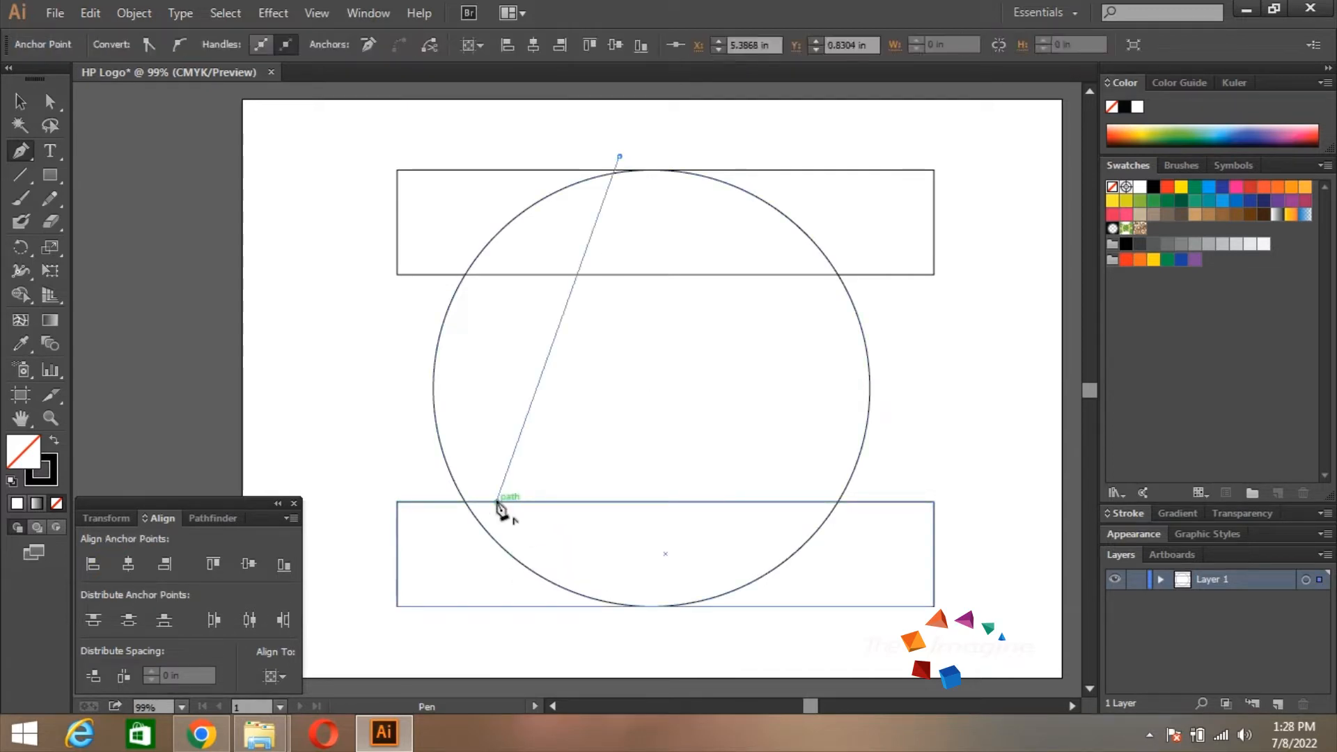
left_click(538, 502)
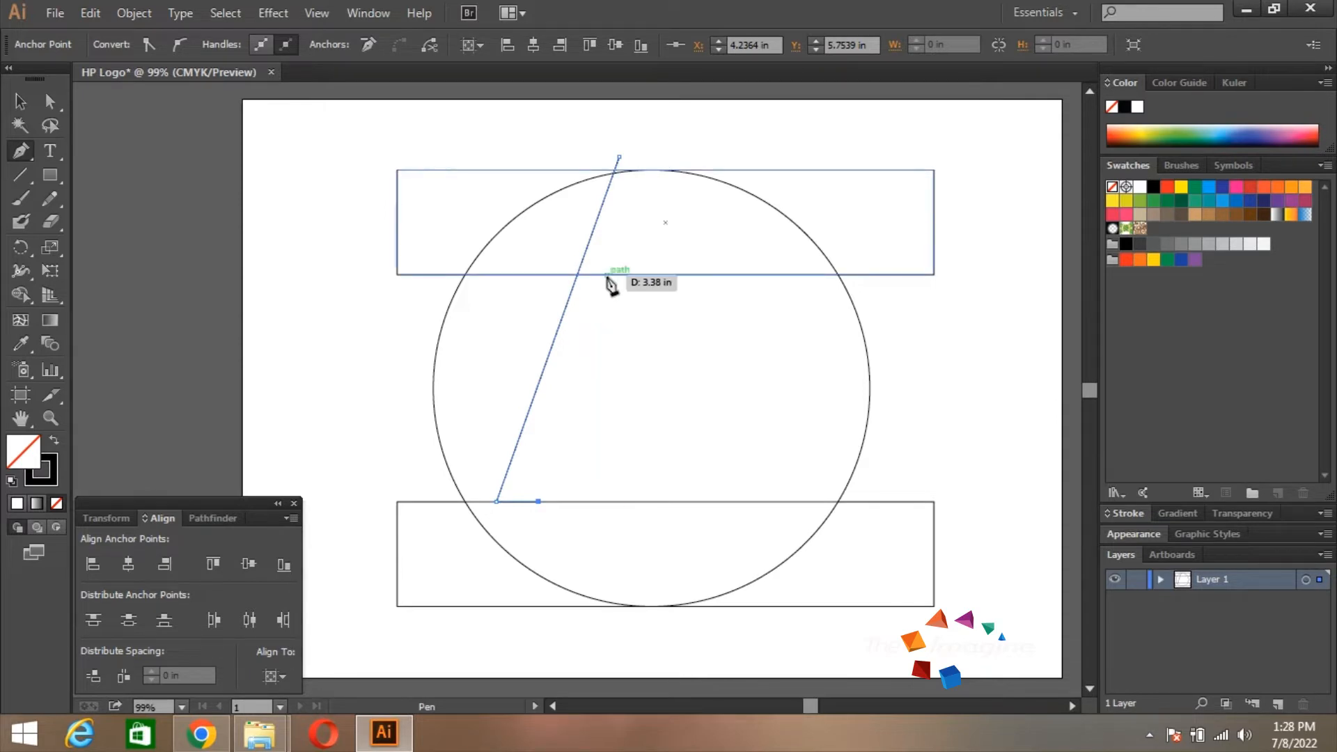
left_click(592, 329)
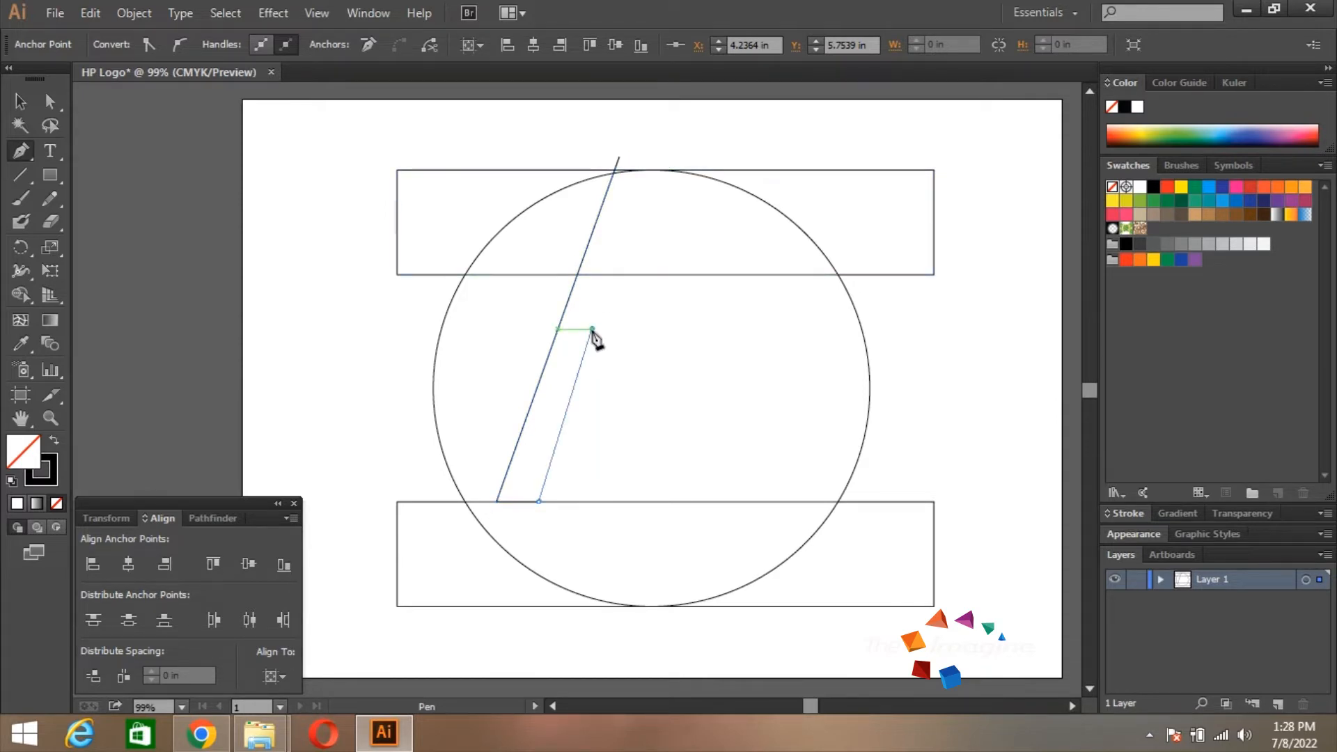
Nudge the stem's inner top anchor to about X 5.04 in, Y 3.42 in
key("Right")
key("Right")
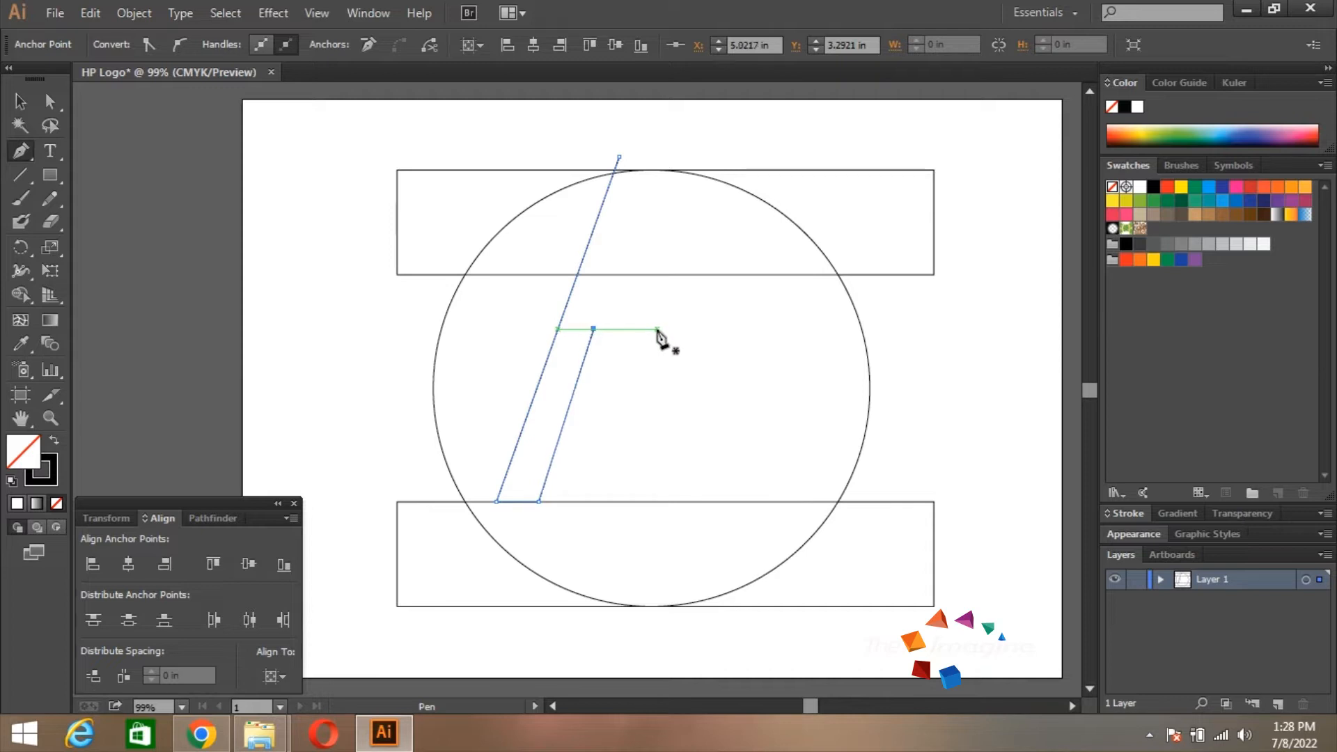
key("Down")
key("Down")
key("Down")
key("Down")
key("Down")
key("Down")
key("Down")
key("Down")
key("Down")
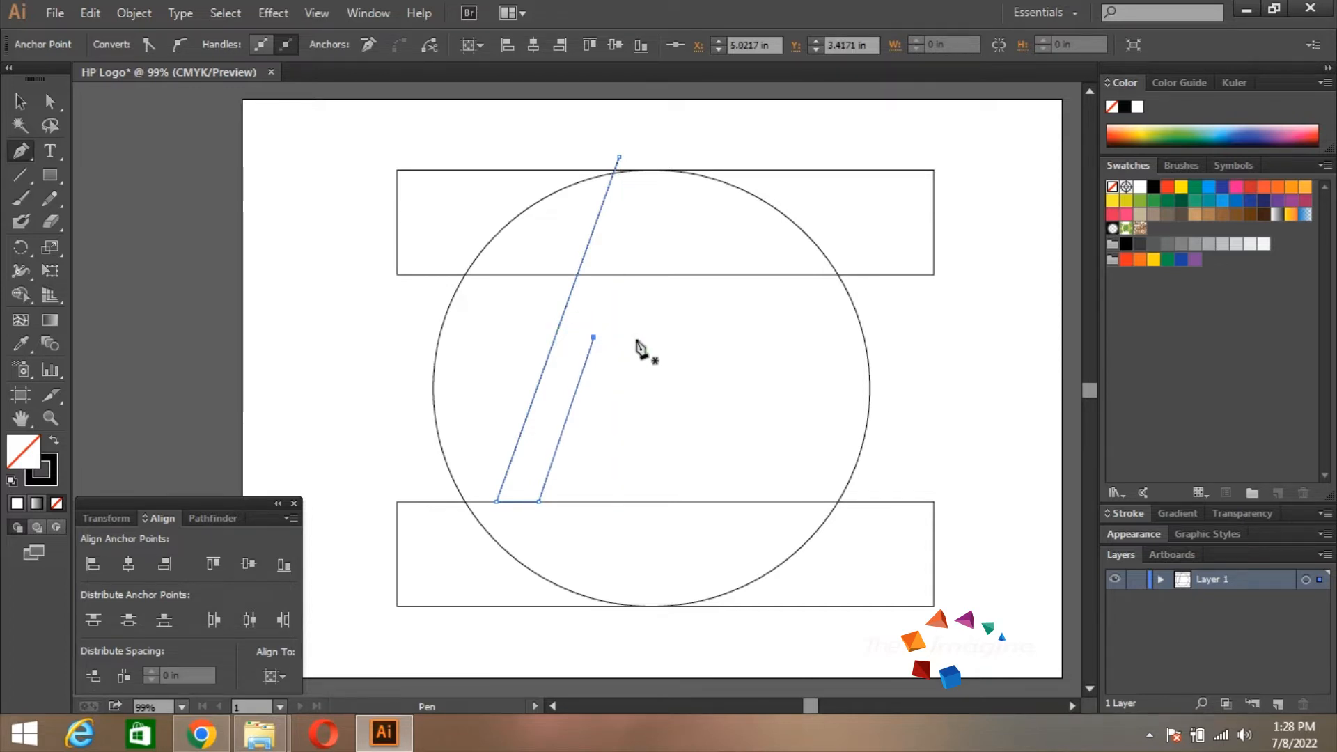
key("Right")
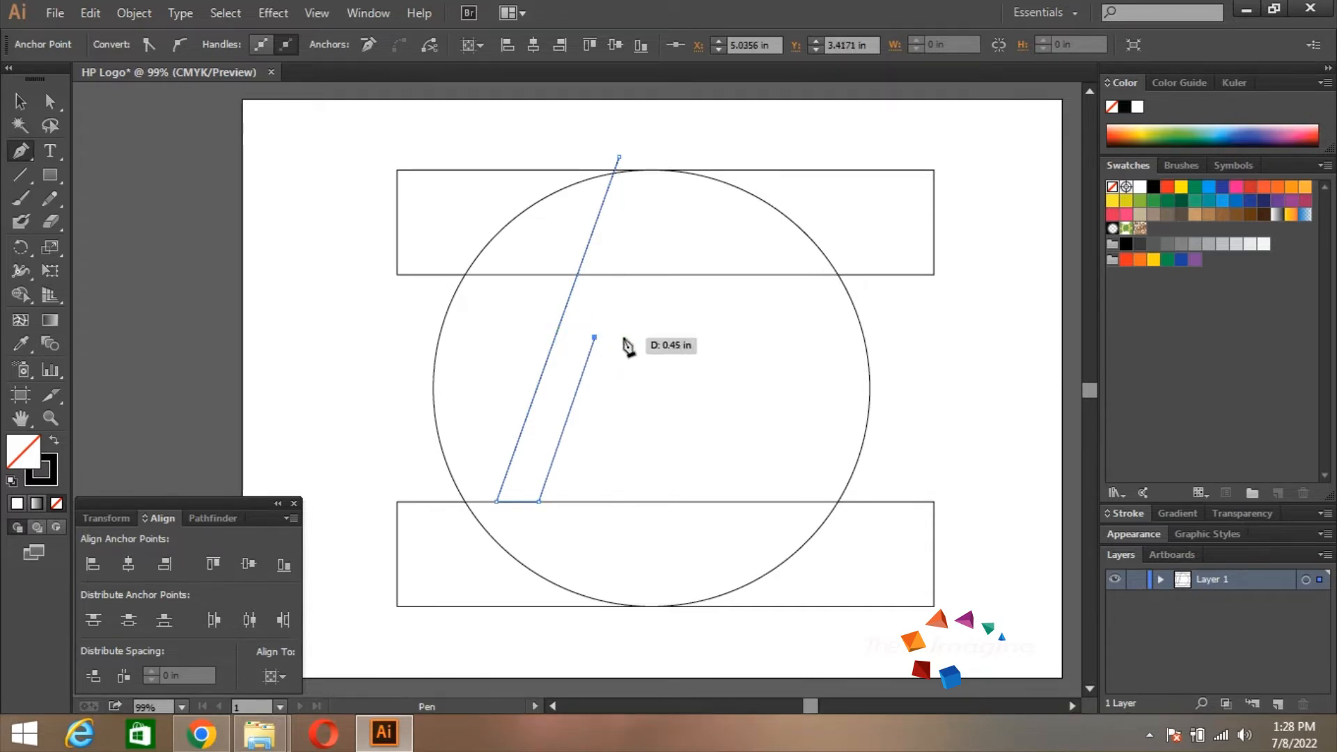
Trace the h's right leg from the short inner top edge down to the lower rectangle's edge, across its base and up its outer side
left_click(624, 338)
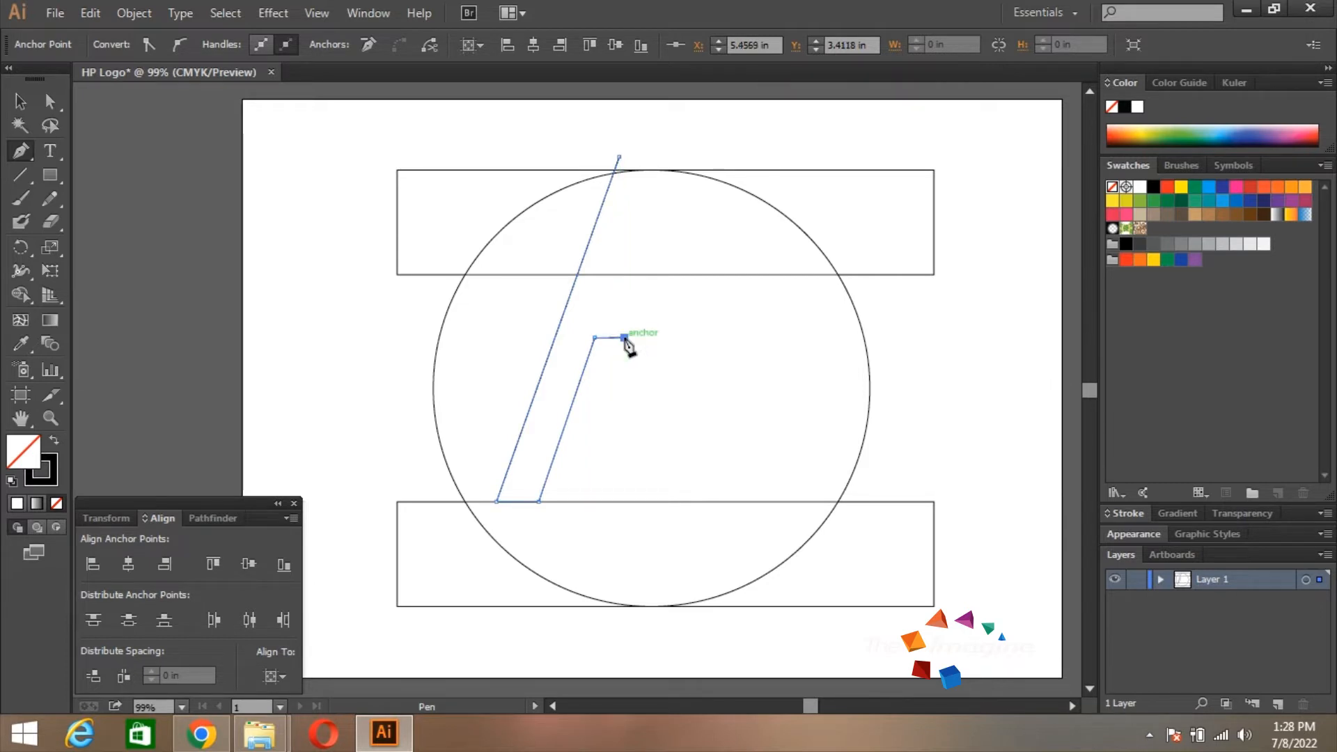
left_click(586, 502)
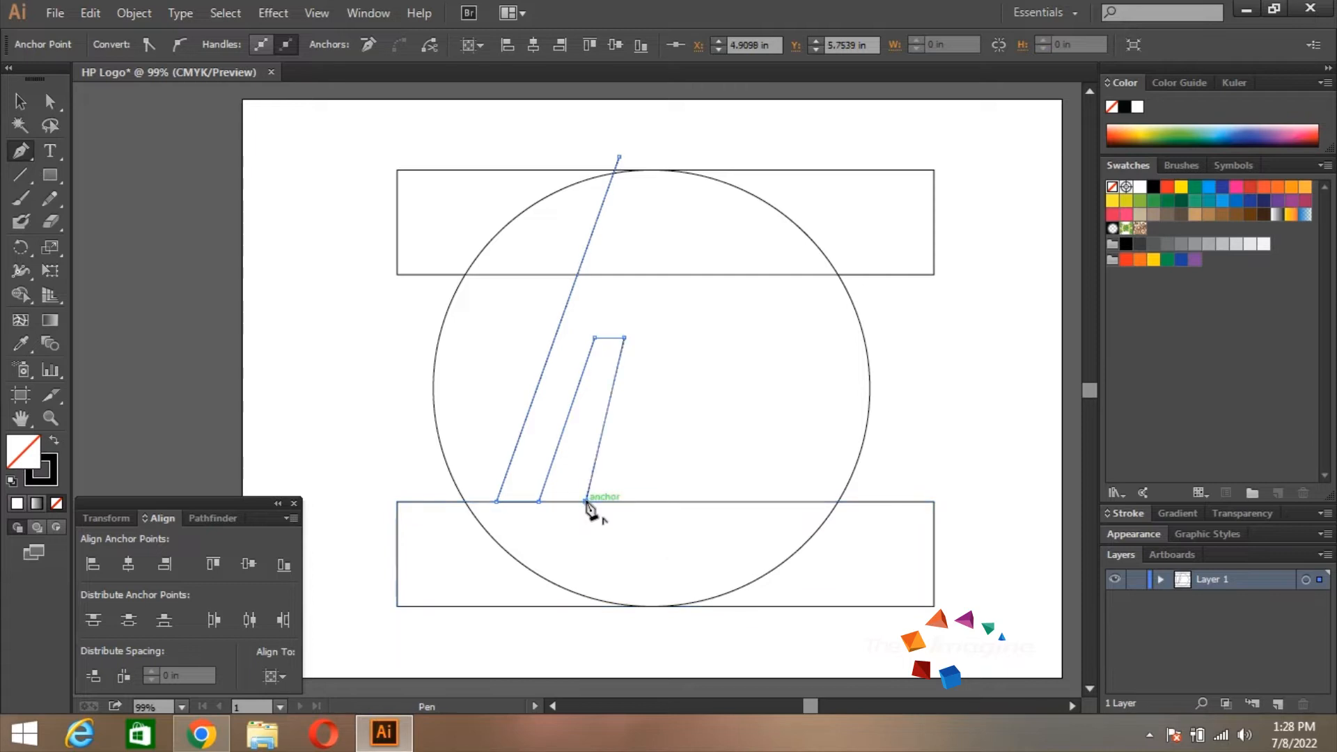
key("Left")
key("Left")
key("Left")
key("Left")
key("Left")
key("Left")
key("Left")
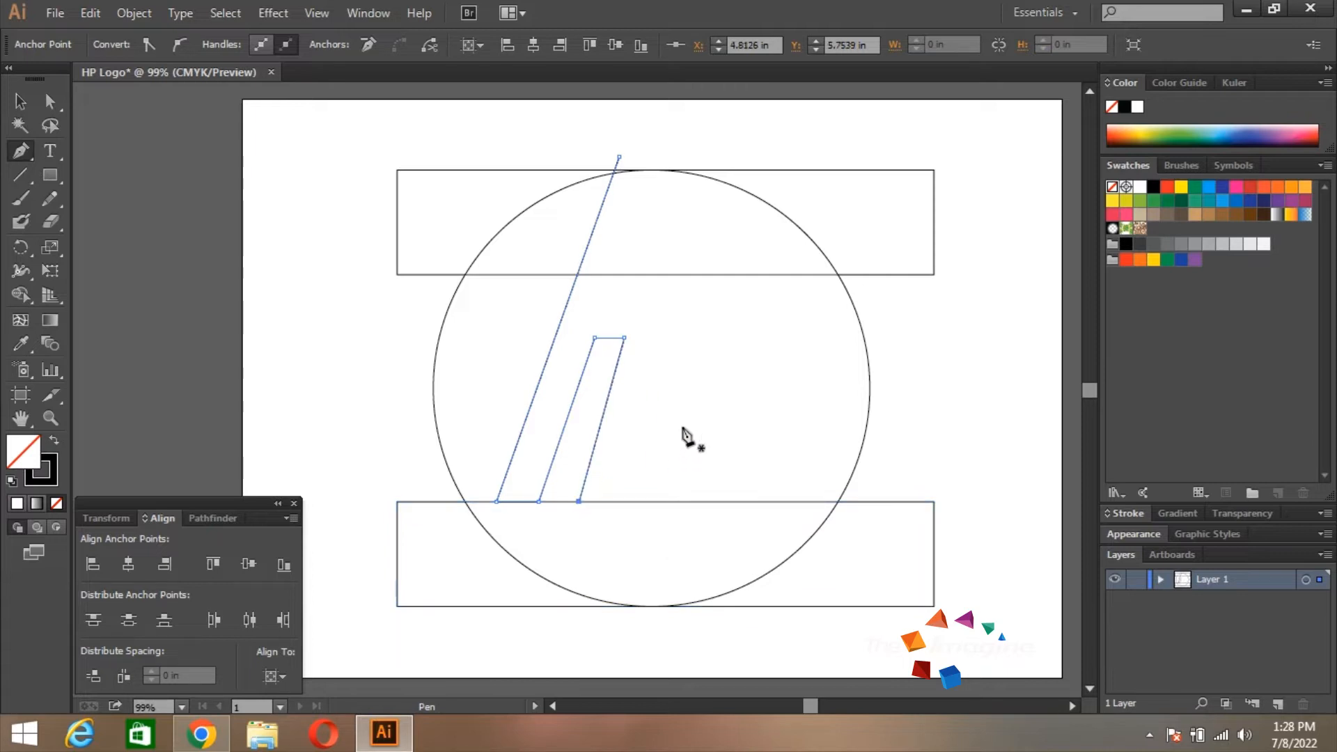
key("Left")
key("Left")
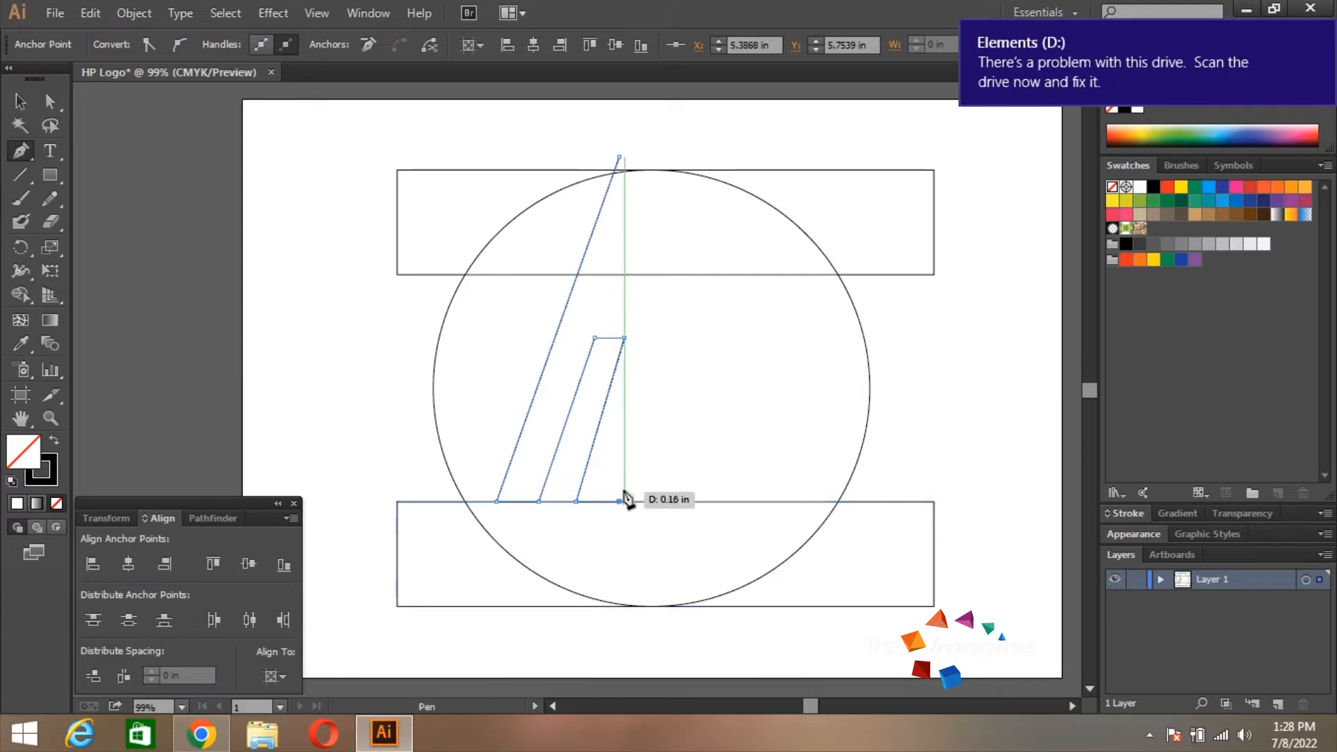
left_click(619, 502)
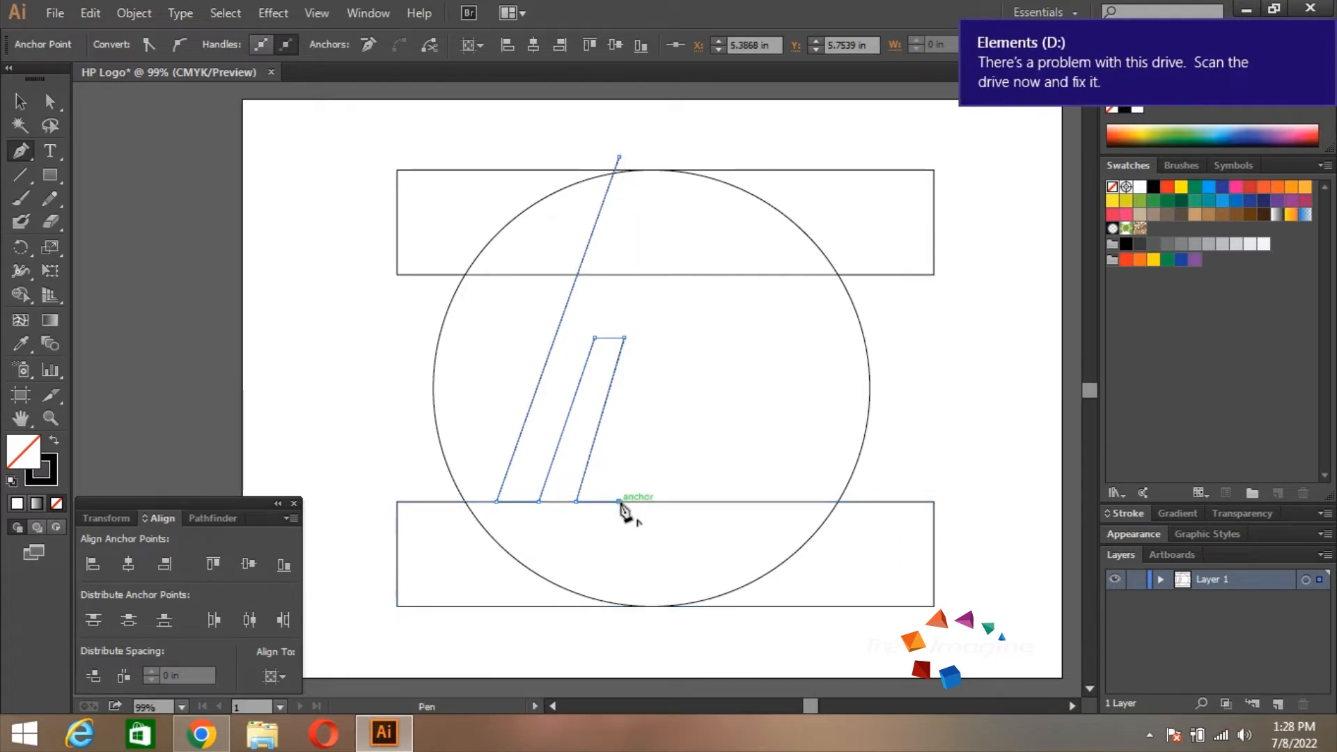
left_click(665, 339)
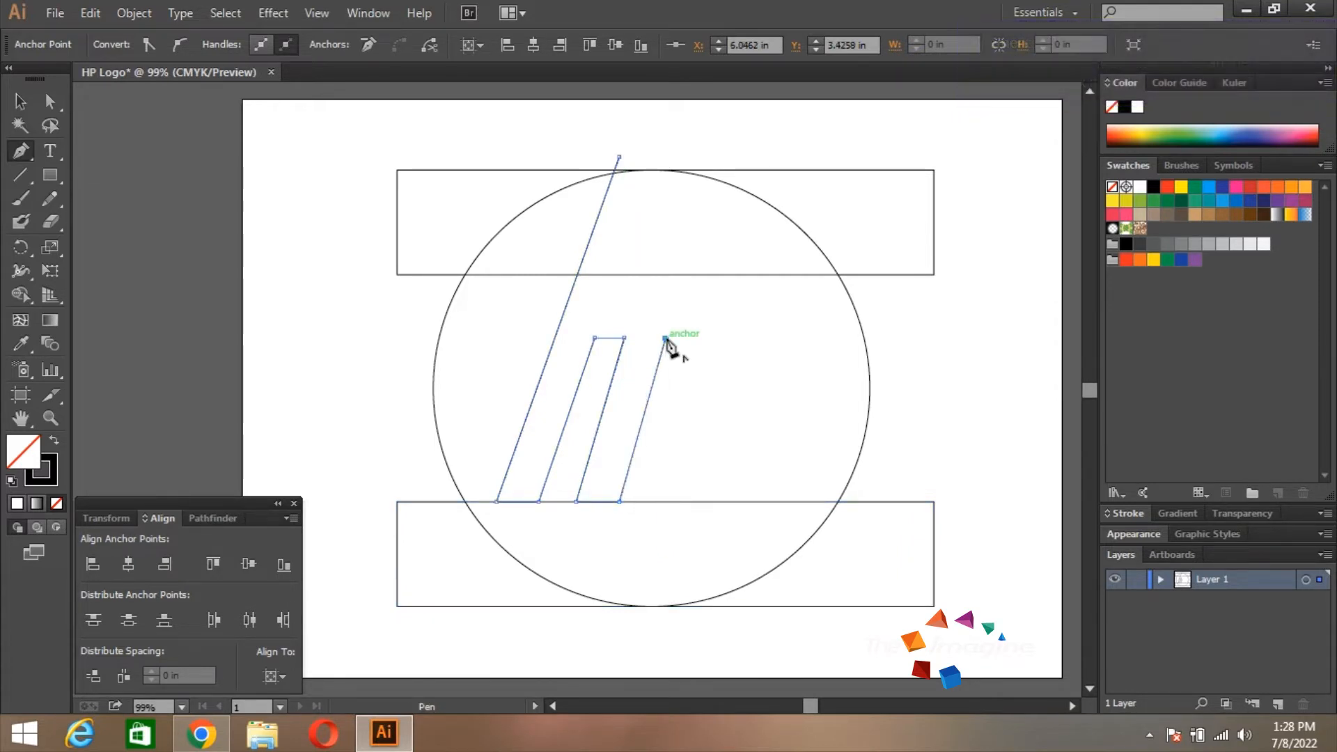
Compare the positions of the inner top anchors with the right leg's end anchor
key("ctrl")
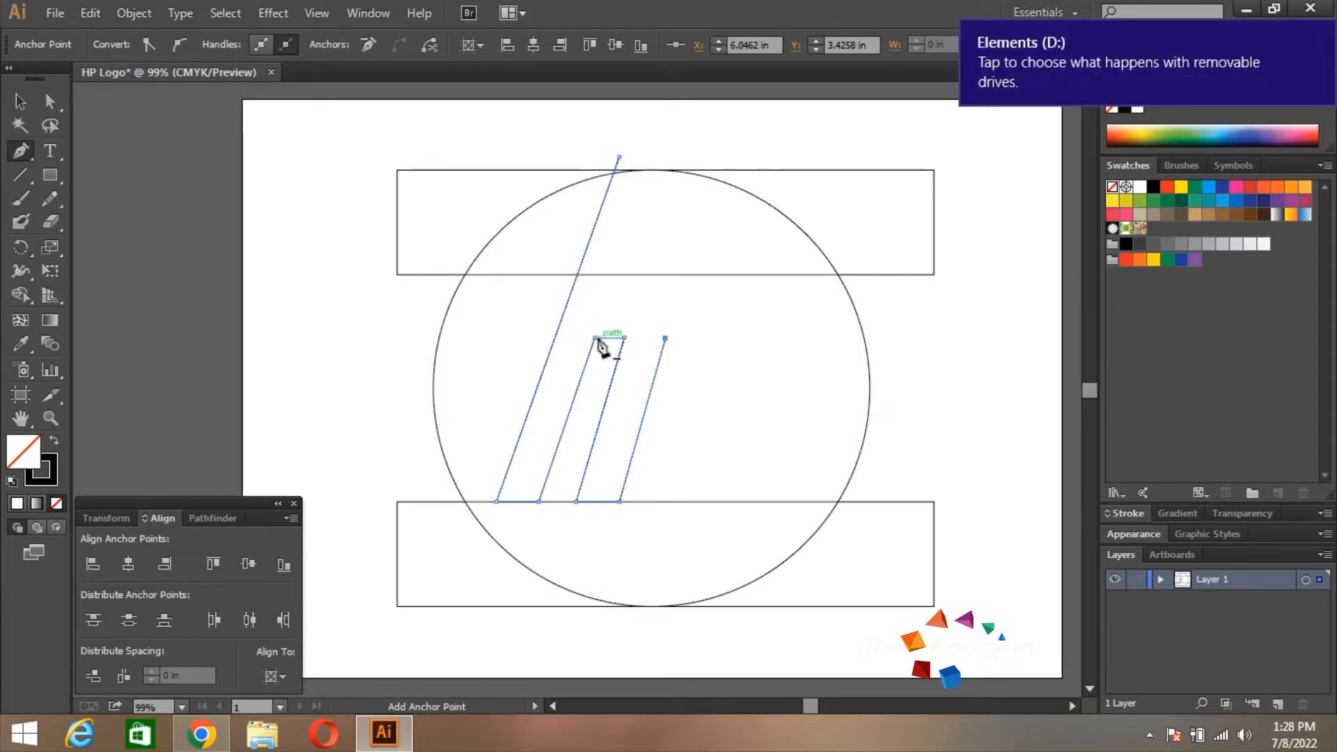
key("ctrl")
key("a")
left_click(595, 338)
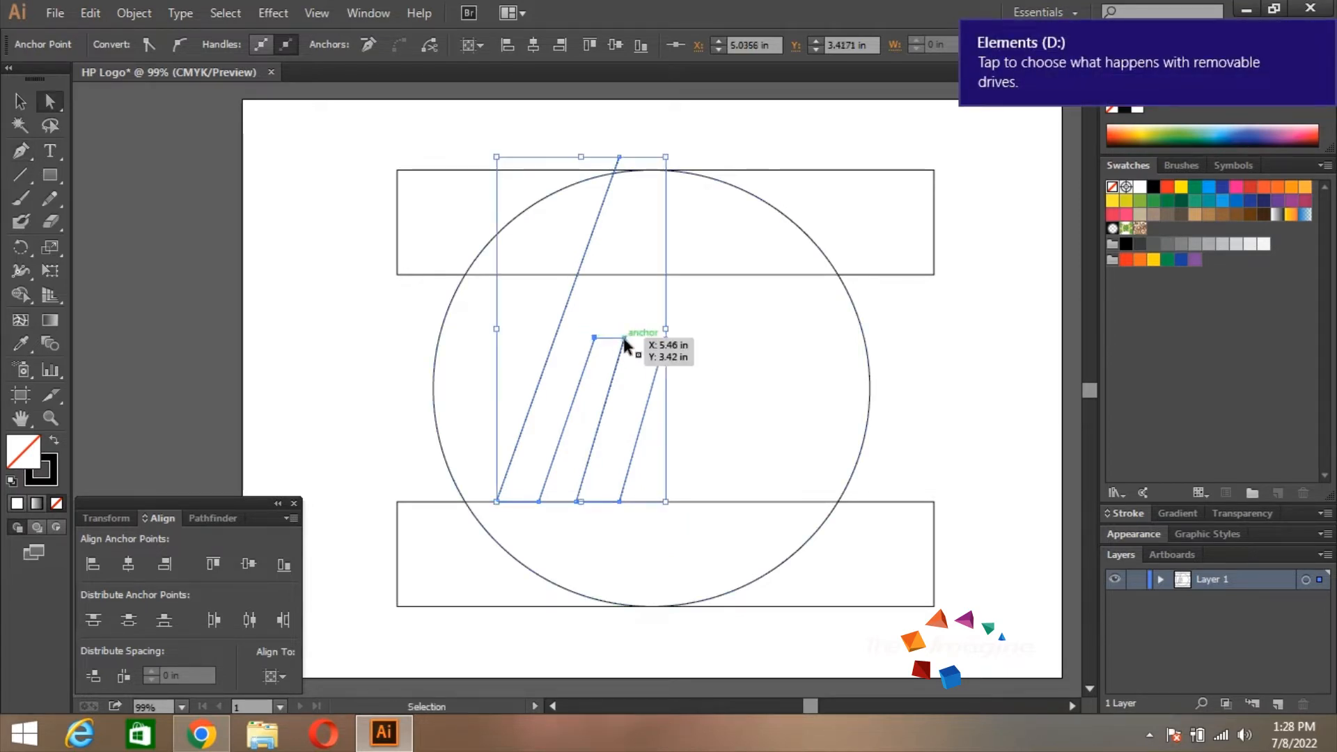
left_click(665, 340)
key("p")
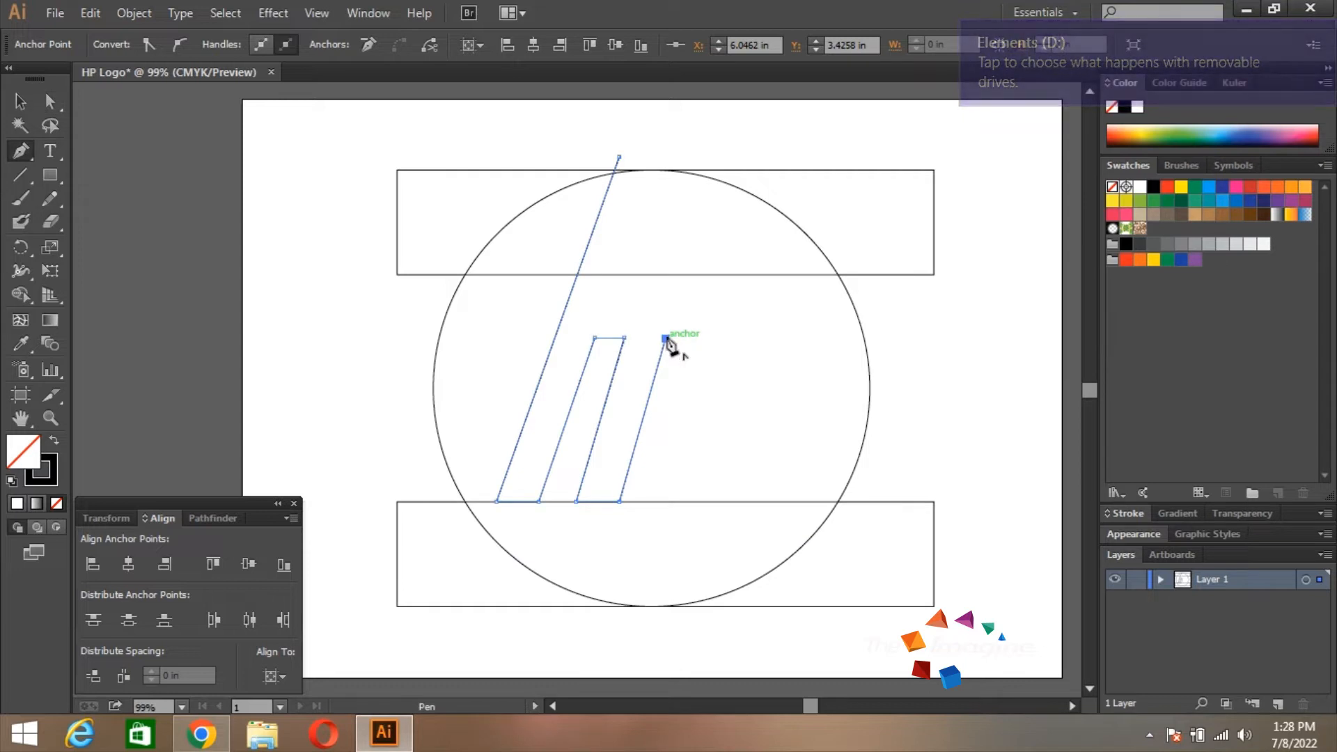
Continue the path from the right leg's end with a curved shoulder, and delete the slanted top segment drawn after it
left_click(665, 339)
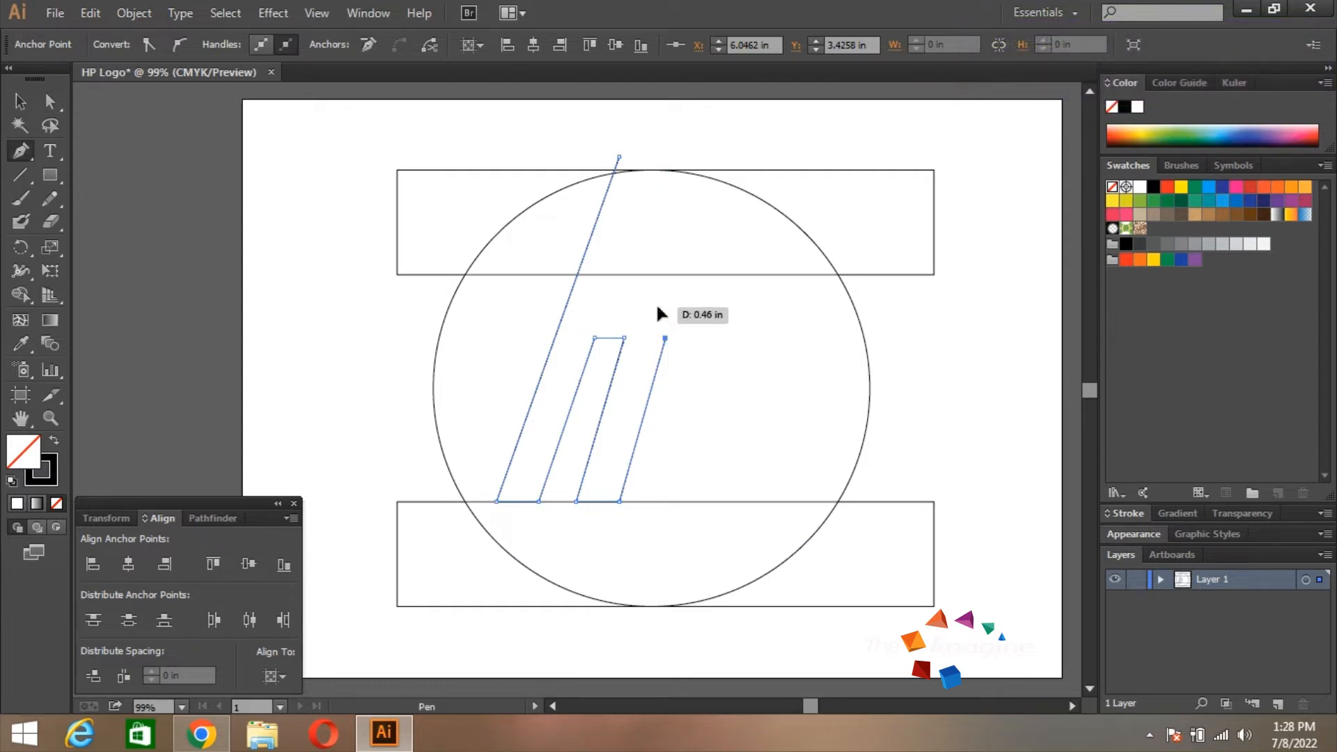
left_click_drag(658, 307, 592, 302)
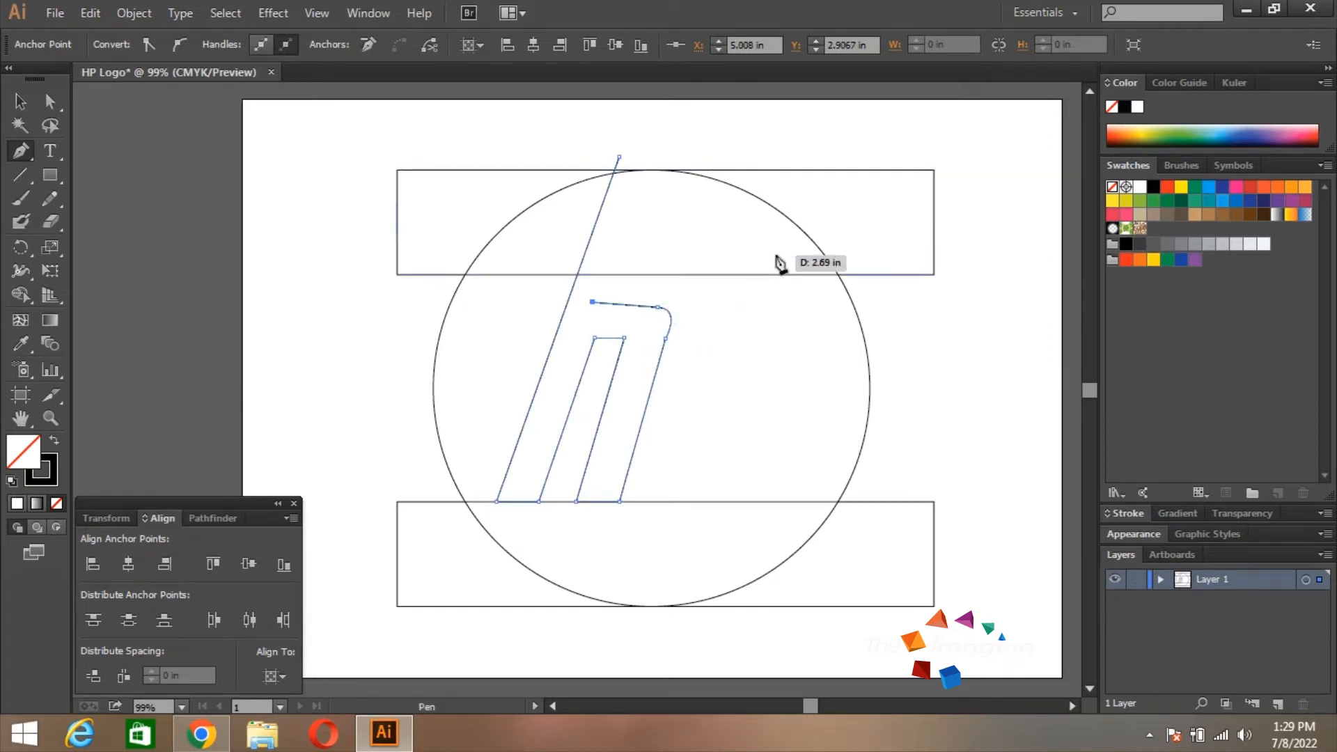
key("Down")
key("Down")
key("Down")
key("Down")
key("Down")
key("Delete")
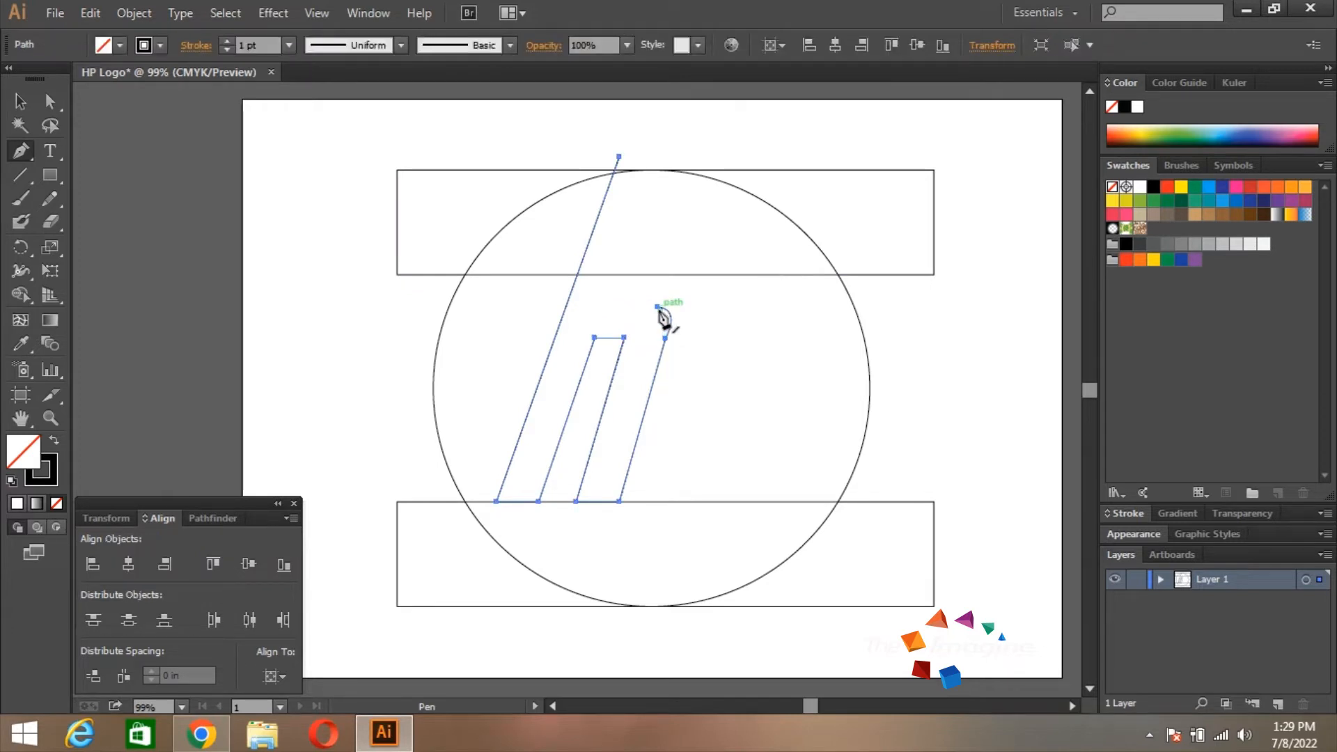
Redraw the shoulder's top edge as a horizontal line toward the stem, and extend the stem's right side up to the outline's starting height
left_click(658, 307)
left_click(600, 305)
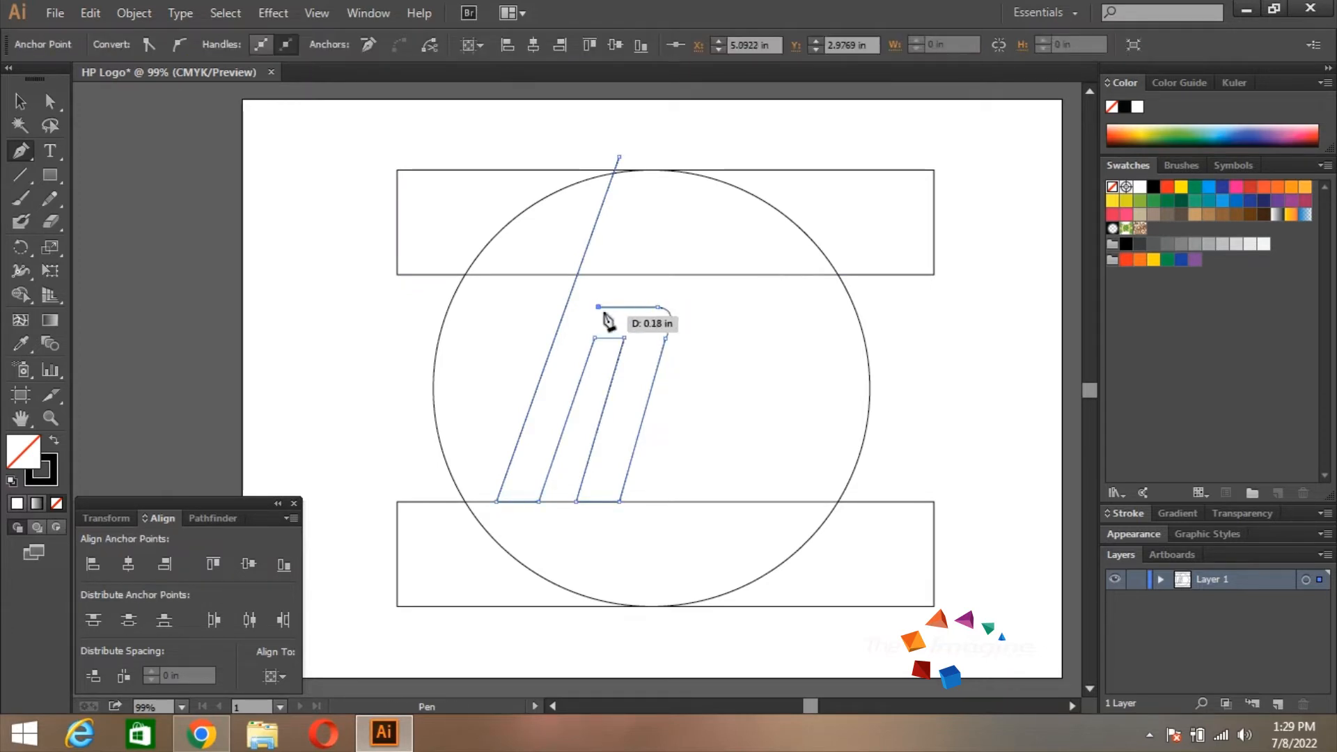
left_click(655, 157)
key("Left")
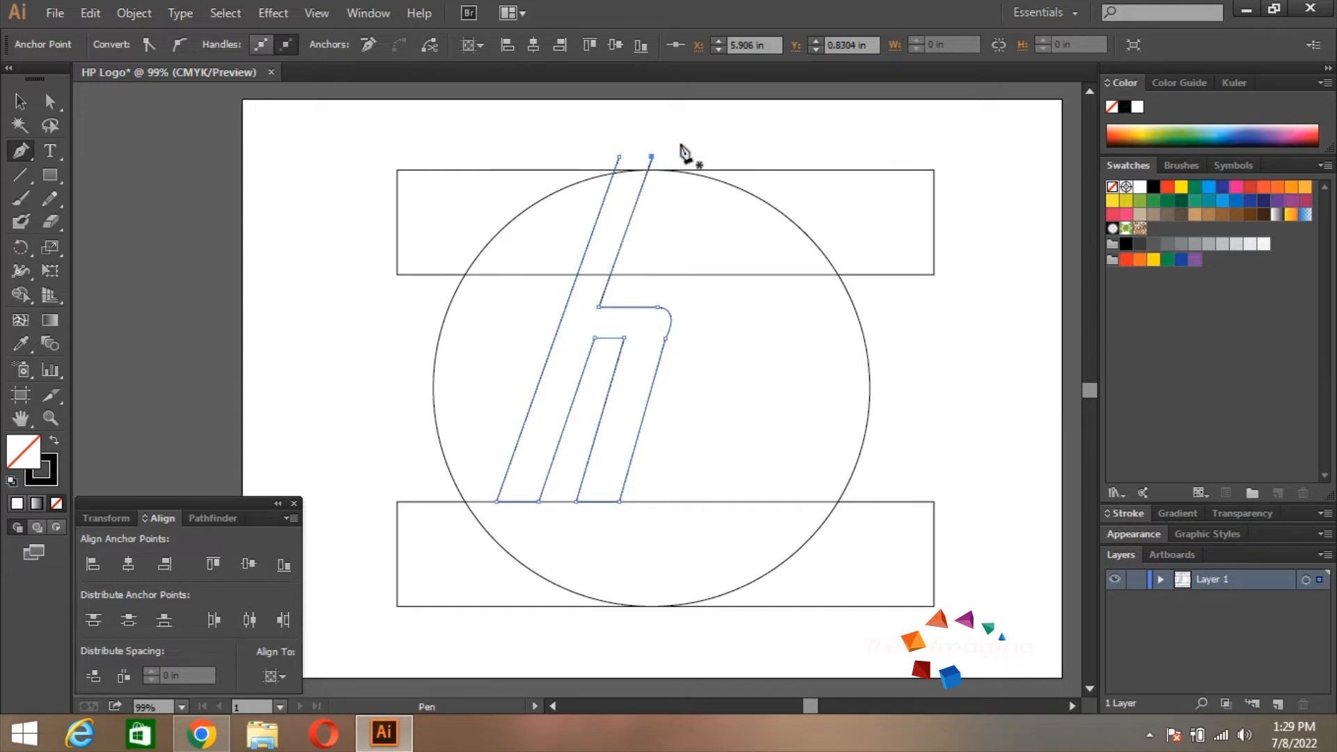
Nudge the upper end anchor of the h stem's right side inward to about X 5.75 in
key("Left")
key("Left")
key("Left")
key("Left")
key("Left")
key("Left")
key("Left")
key("Left")
key("Left")
key("Left")
key("Left")
key("Left")
key("Right")
key("Right")
key("Right")
key("Right")
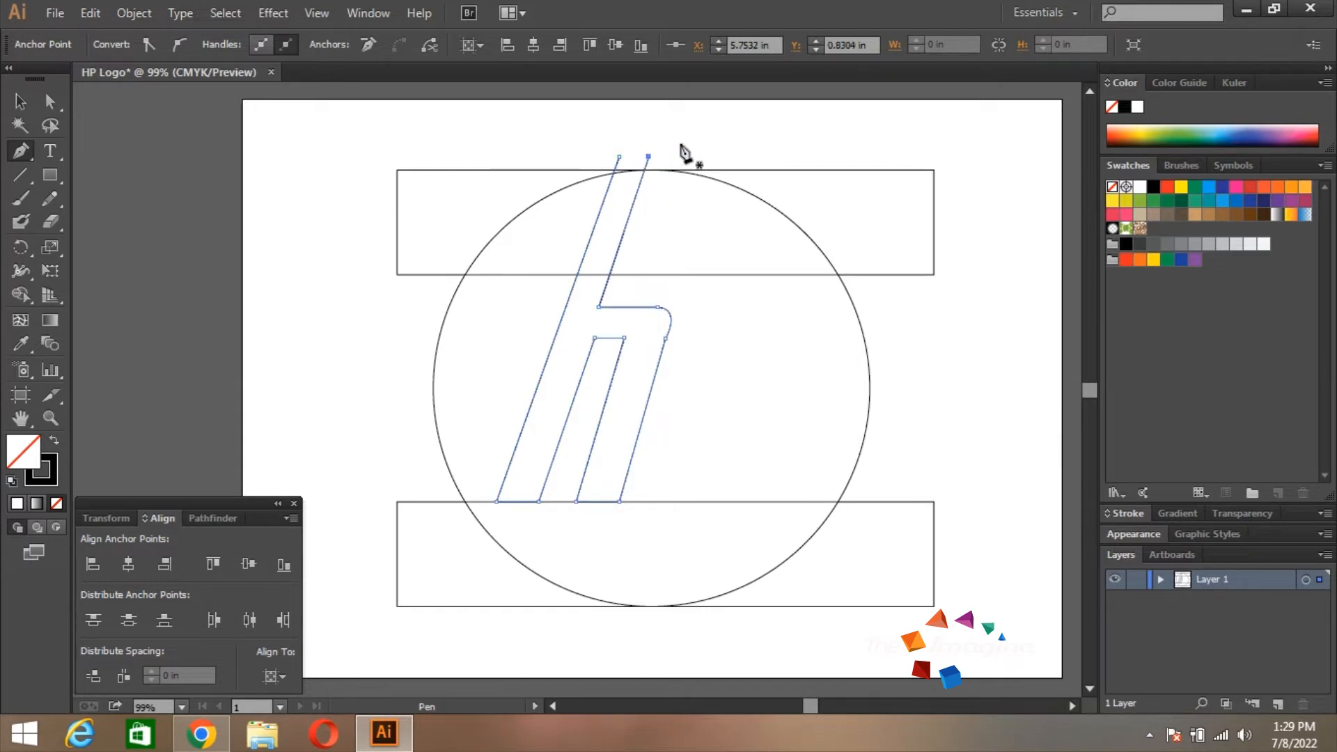
key("ctrl")
left_click(599, 308, "ctrl+shift")
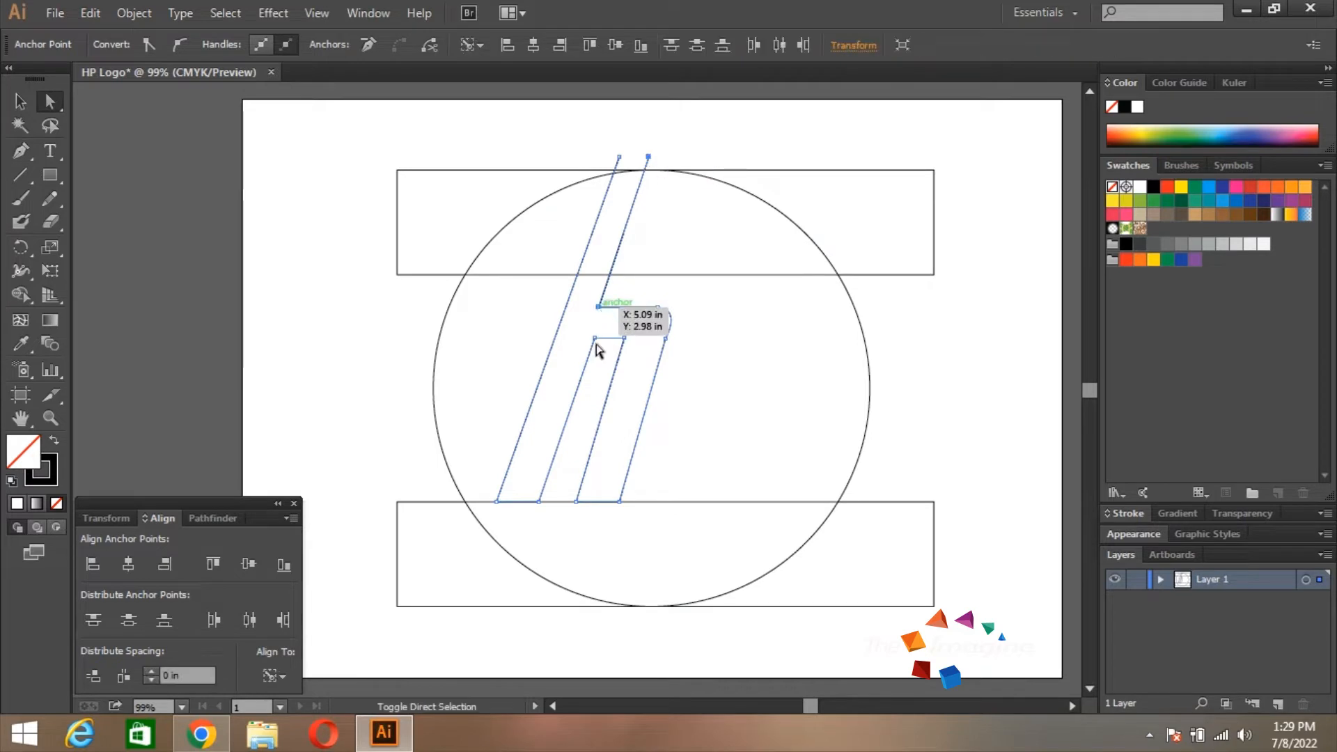
left_click(594, 339, "ctrl+shift")
left_click(618, 297, "shift")
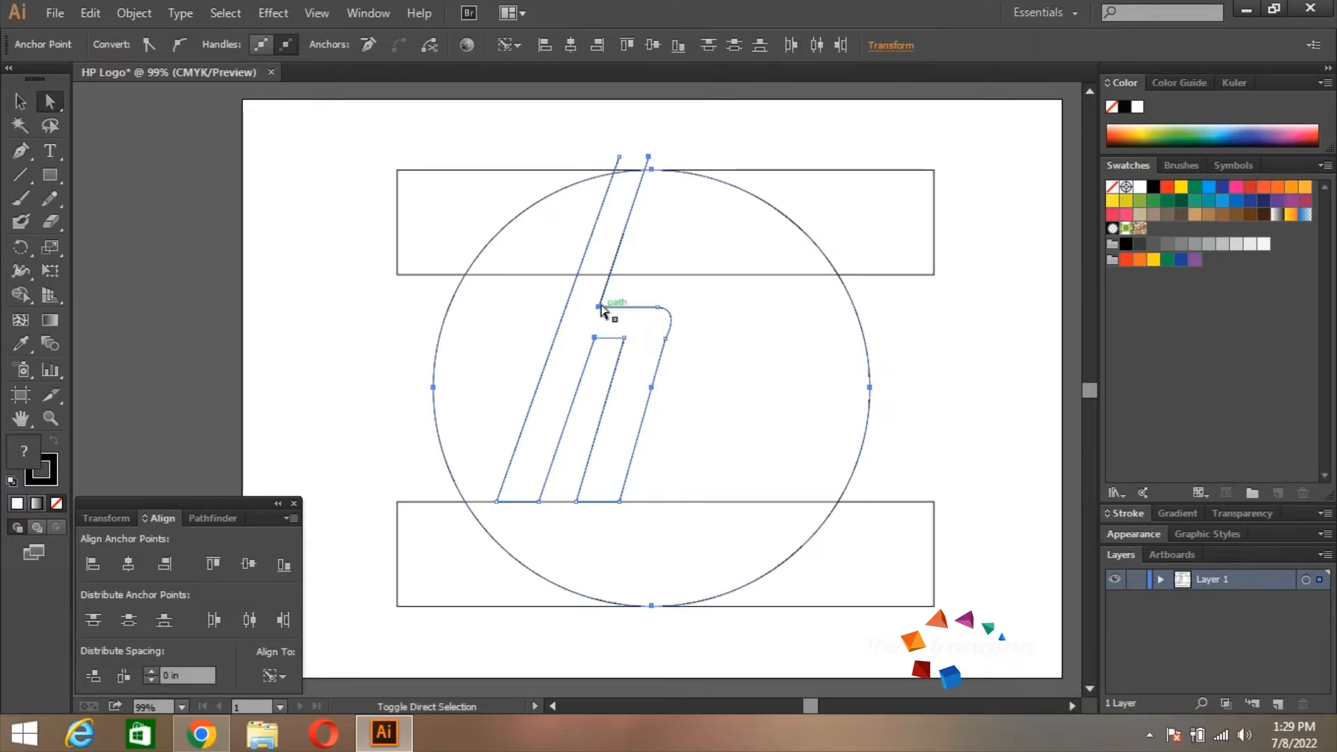
left_click(451, 136)
left_click(600, 307, "shift")
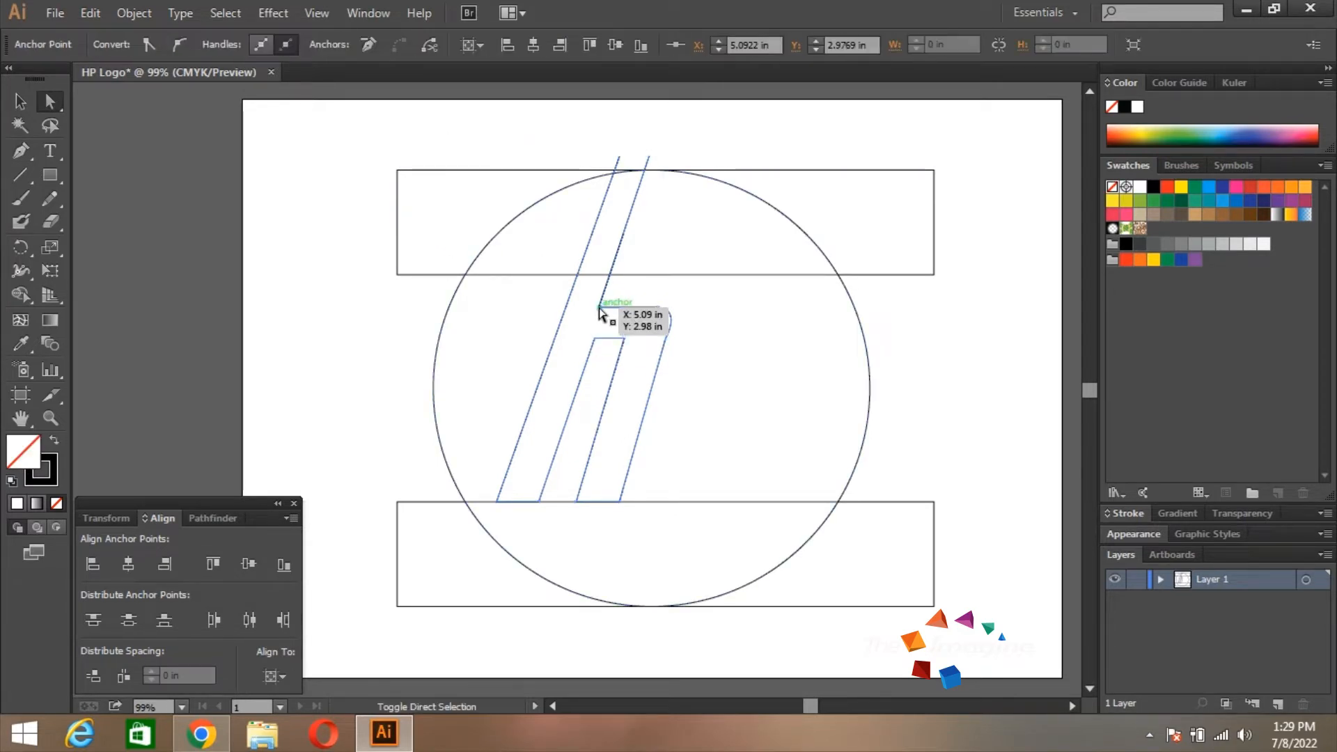
left_click(600, 308, "shift")
Nudge the upper end anchor of the h stem's right side outward by a few small increments
left_click(649, 158, "shift")
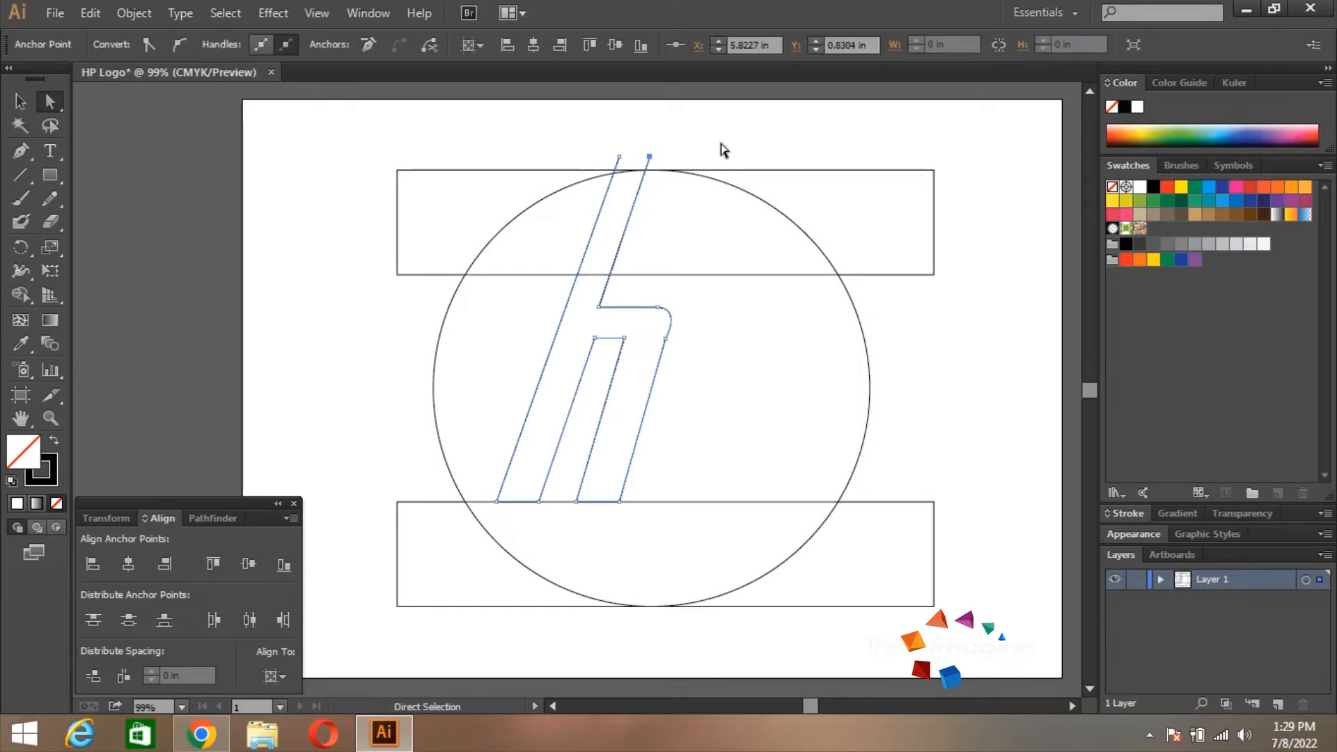
key("Right")
key("Right")
key("Right")
Nudge the corner anchor where the h's stem meets the shoulder outward to about X 5.13 in
left_click(600, 308)
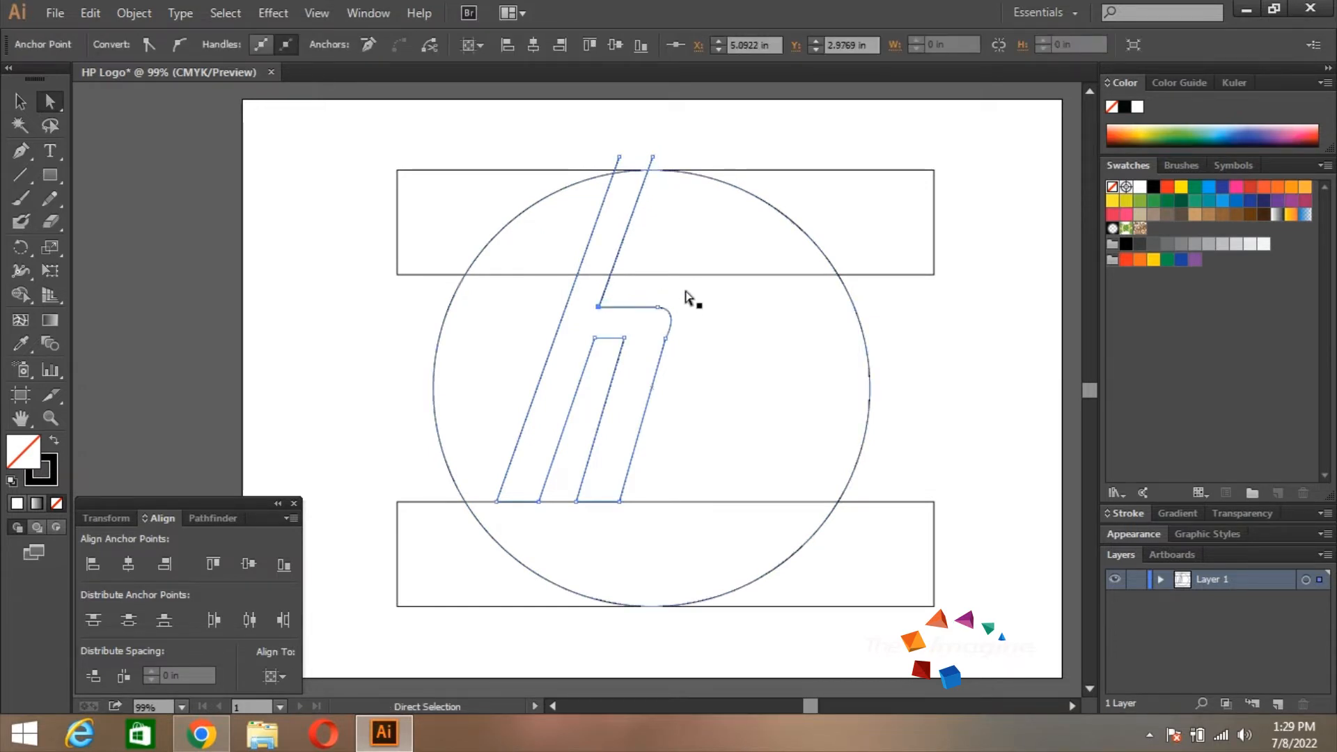
key("Right")
key("Right")
key("Right")
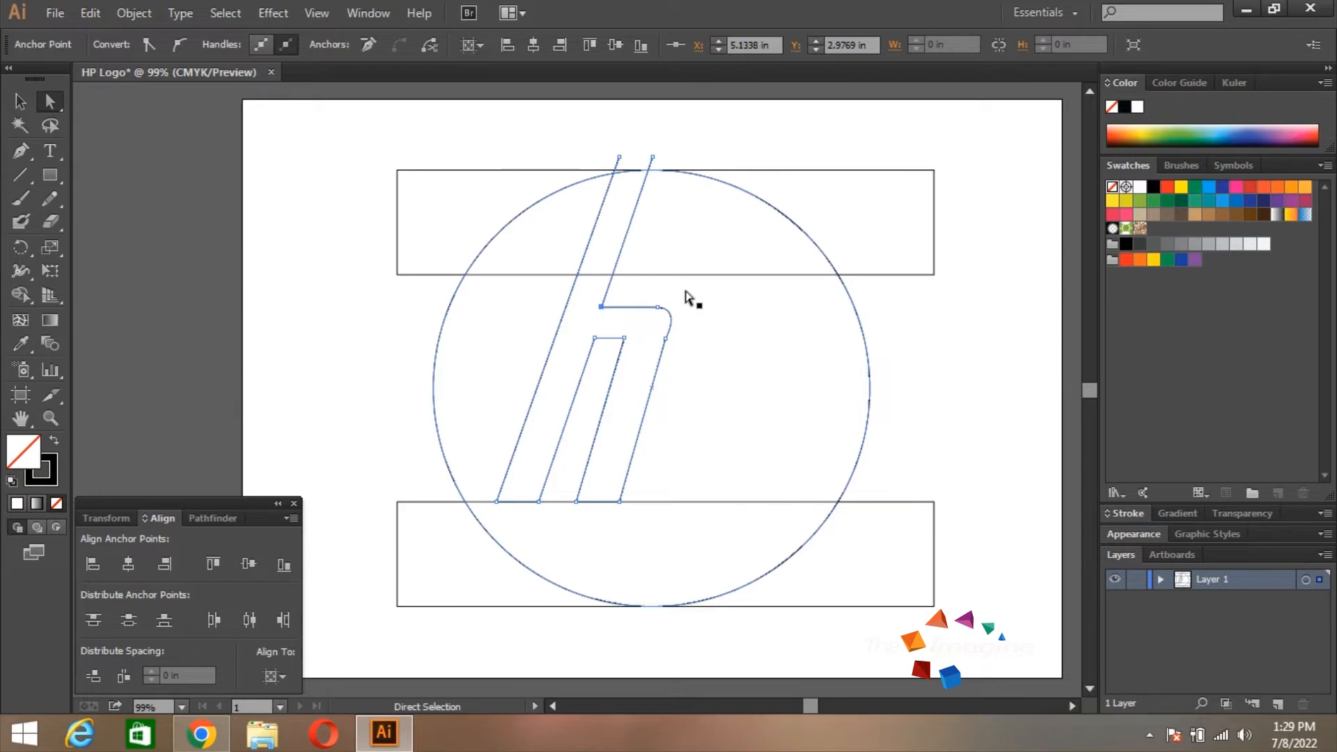
left_click(697, 151)
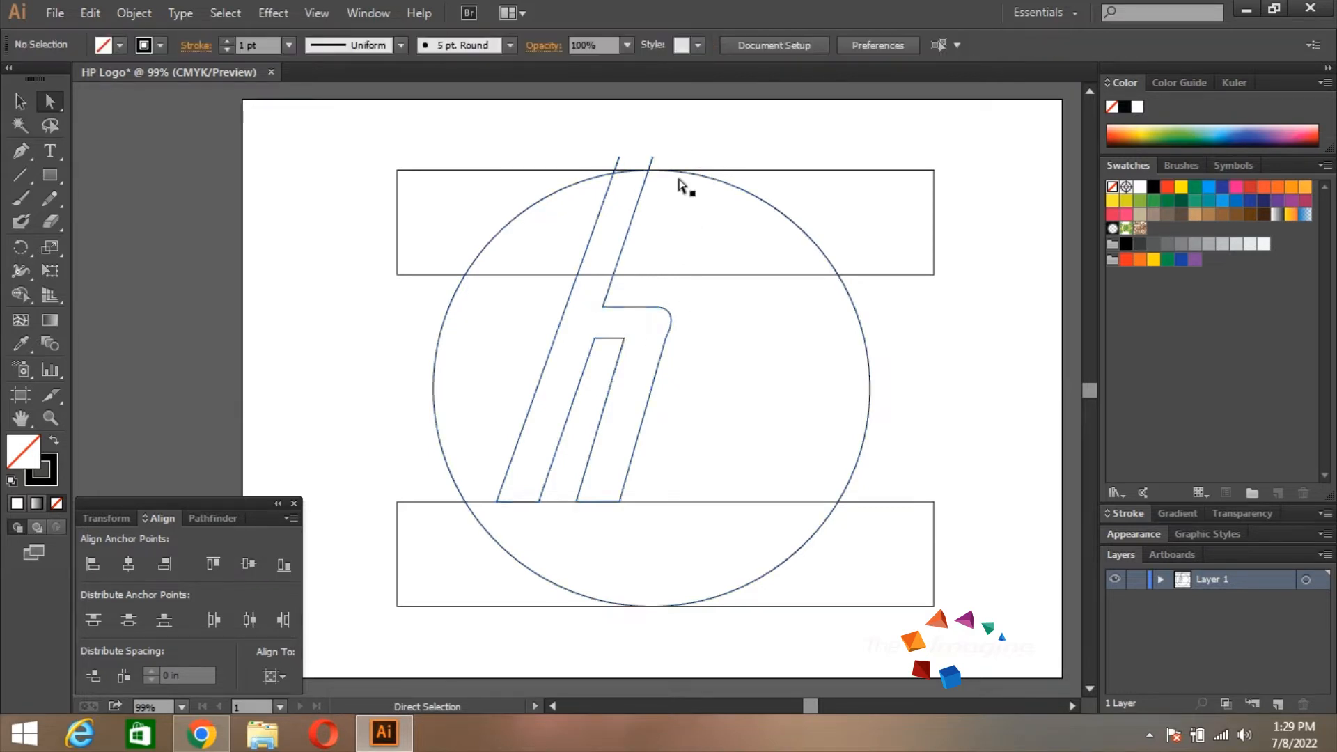
Shorten the upper curve handle of the h's shoulder to tighten the rounded corner
left_click(666, 340)
key("ctrl+space")
left_click(637, 338, "ctrl")
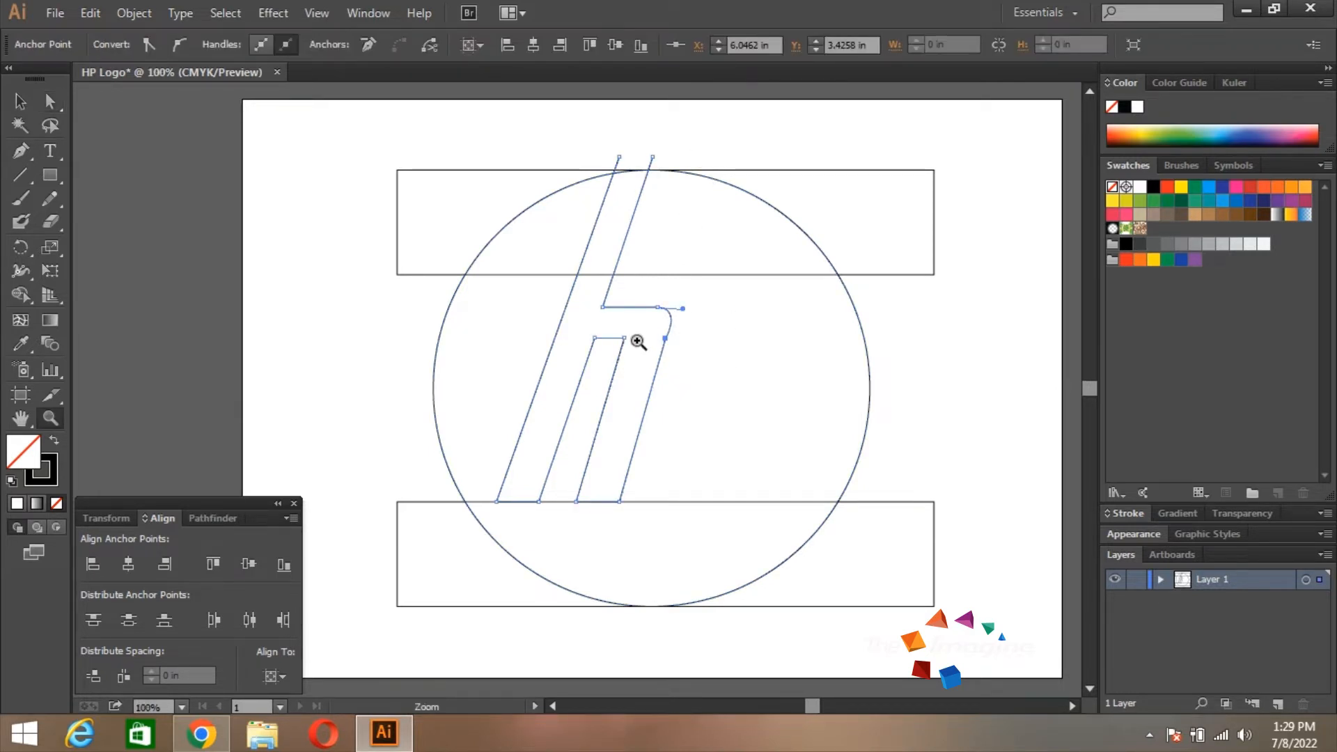
left_click(567, 392, "ctrl")
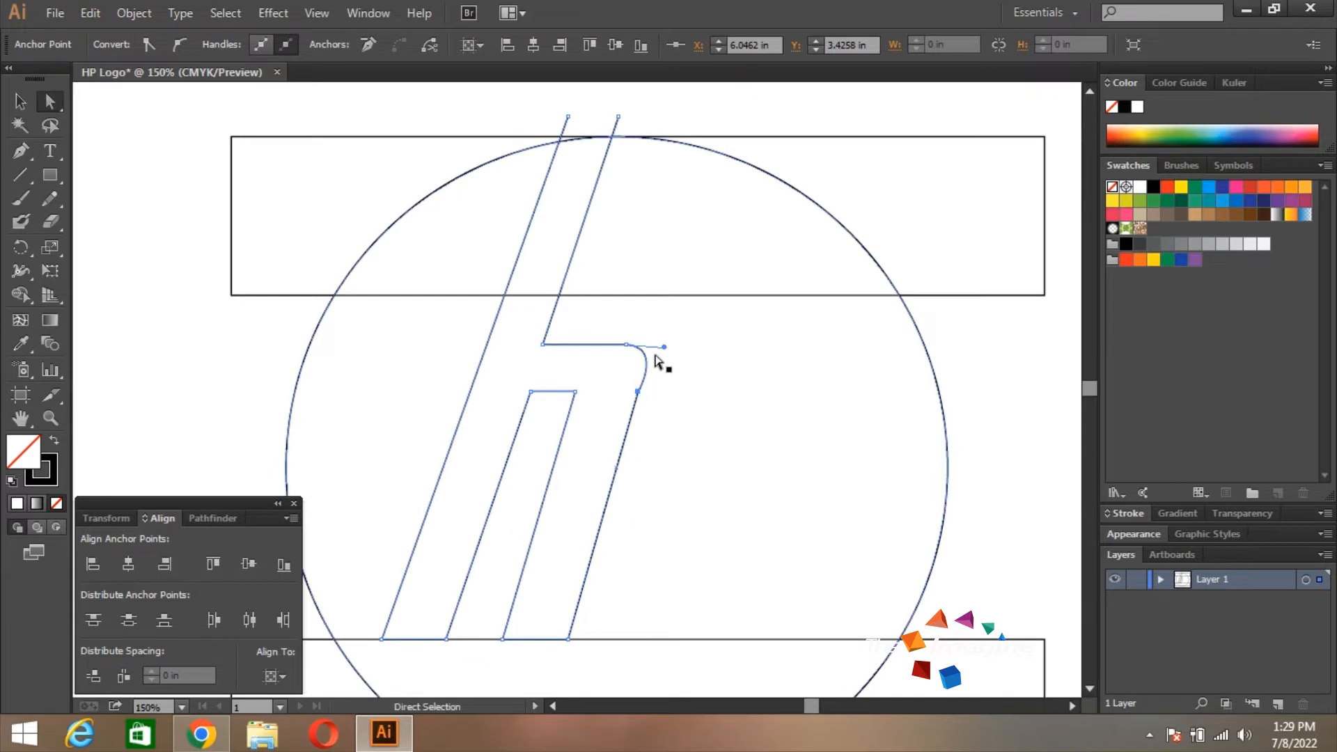
left_click_drag(663, 342, 656, 345)
left_click(694, 358)
left_click(638, 392)
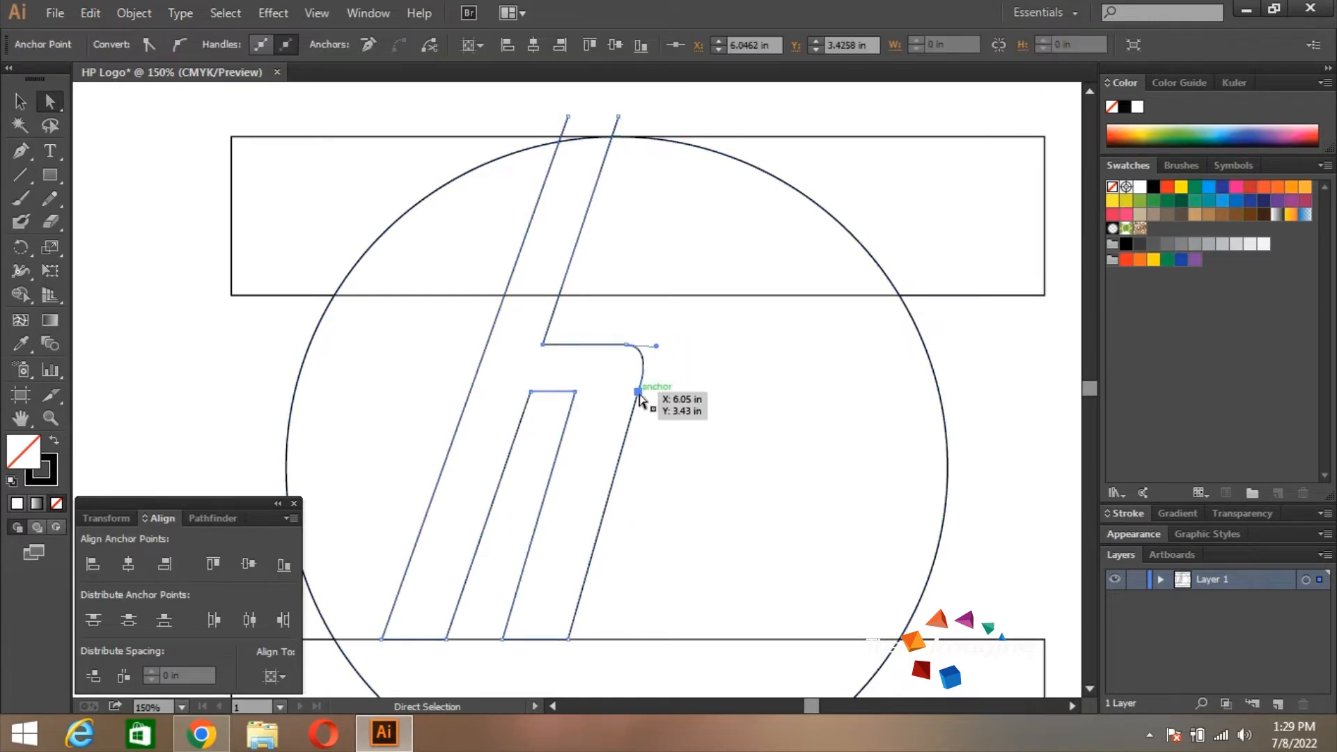
left_click(651, 346)
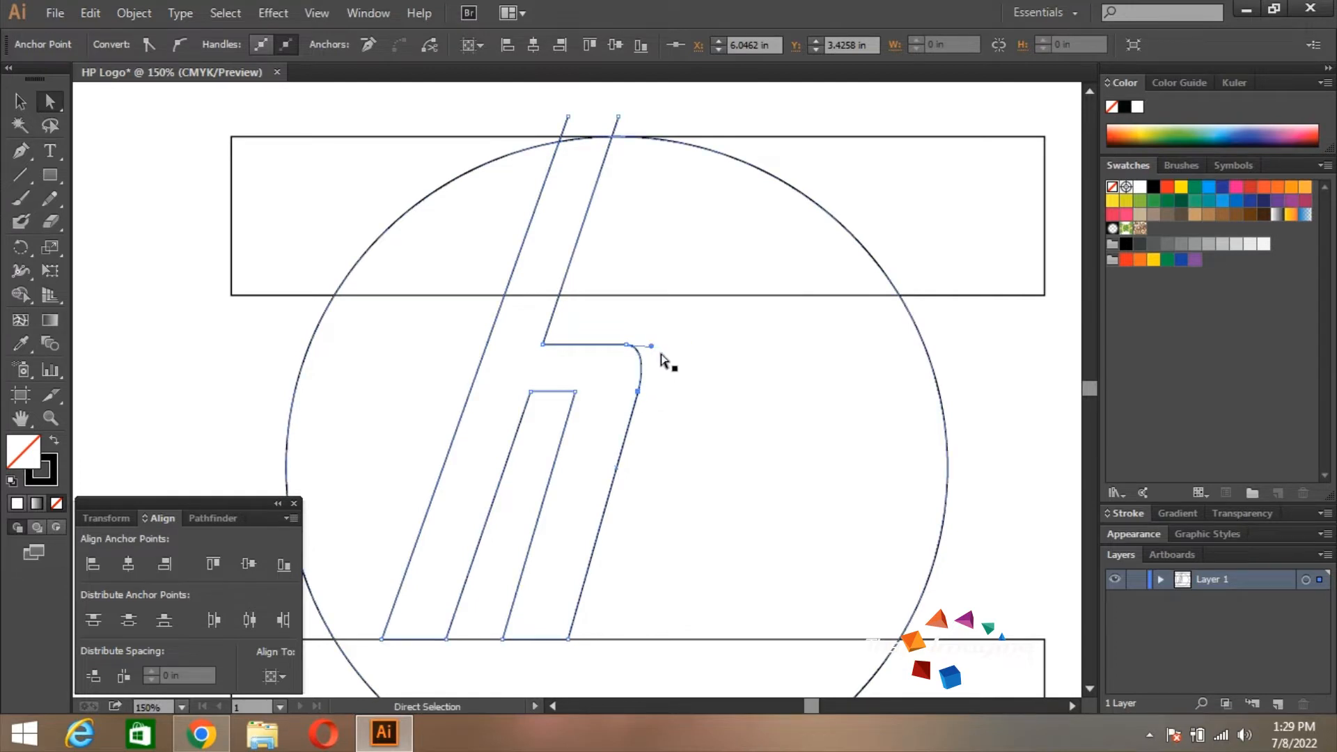
Move the shoulder curve's starting anchor along the top edge to about X 5.85 in and level its handle horizontally
left_click_drag(635, 347, 662, 344)
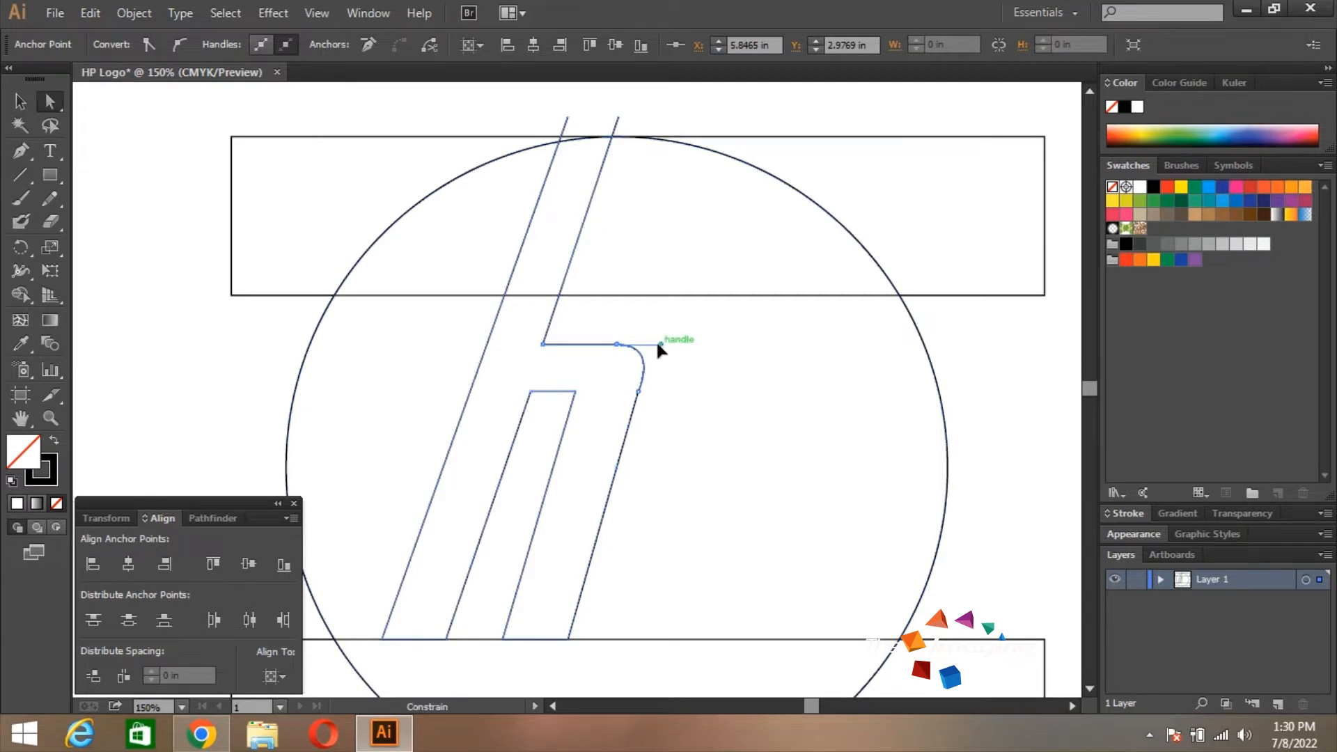
left_click(655, 344)
left_click(840, 240)
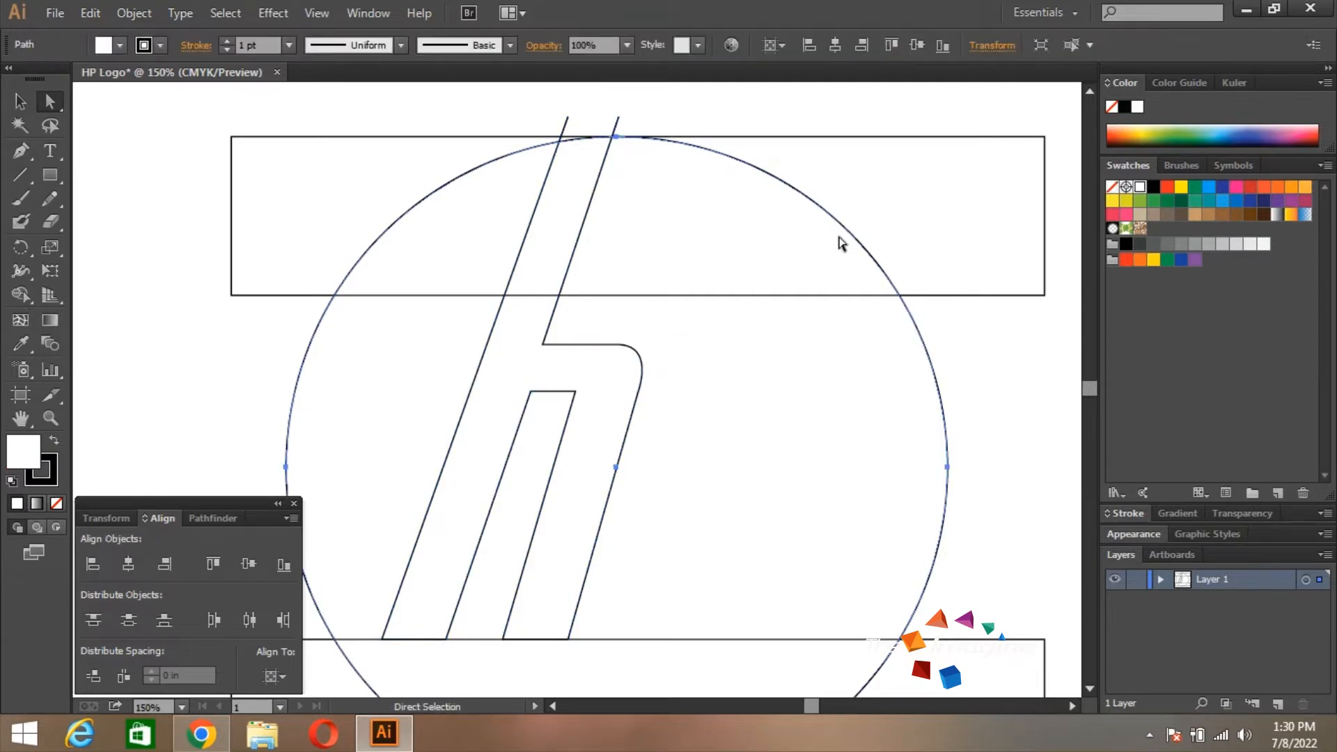
left_click(617, 436)
left_click_drag(622, 521, 744, 441)
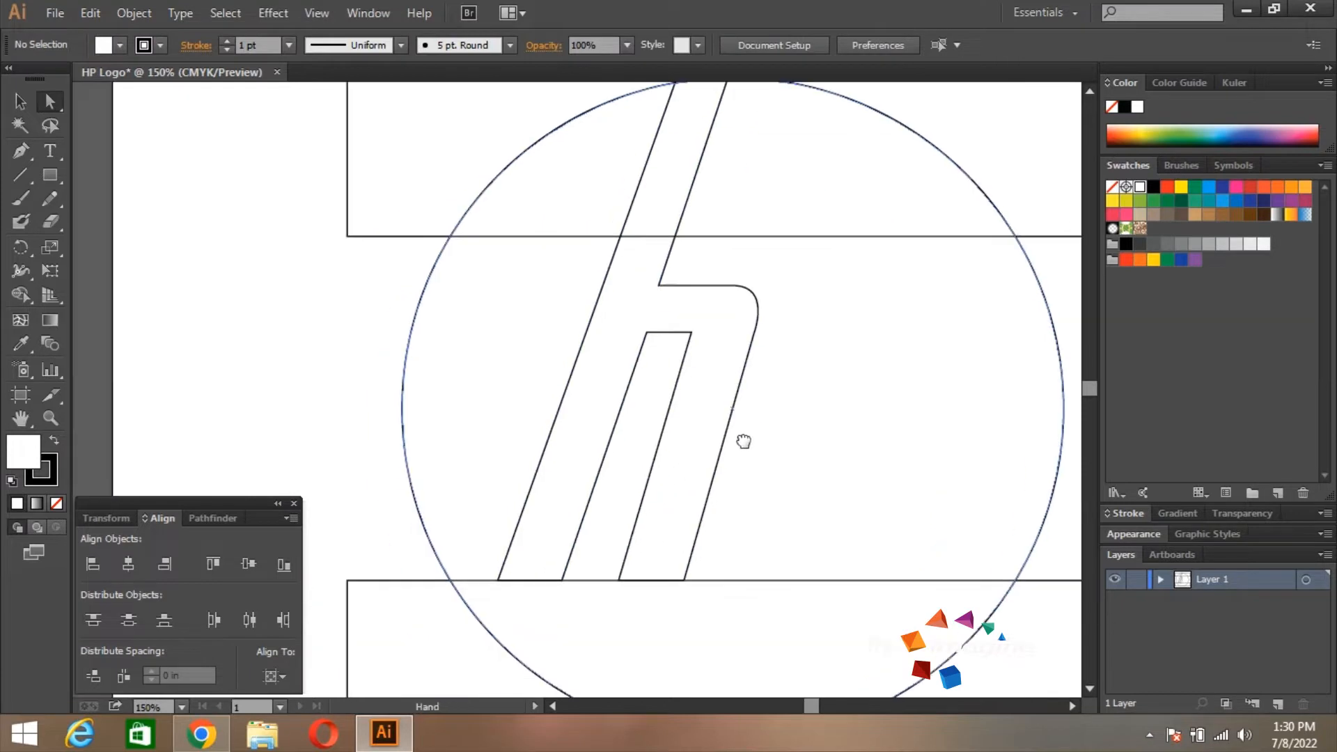
scroll(627, 501, "up", 3)
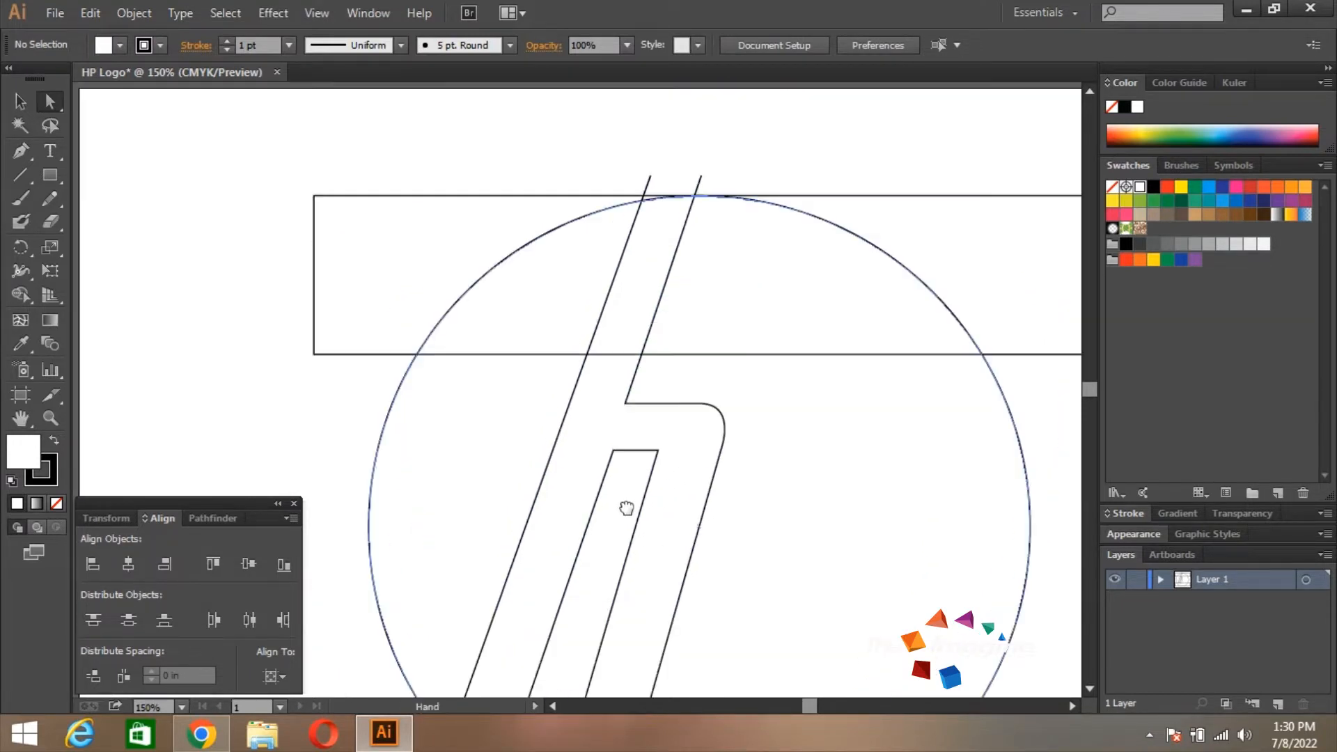
Select both anchors of the h stem's right side and shift them slightly outward together
left_click(603, 470)
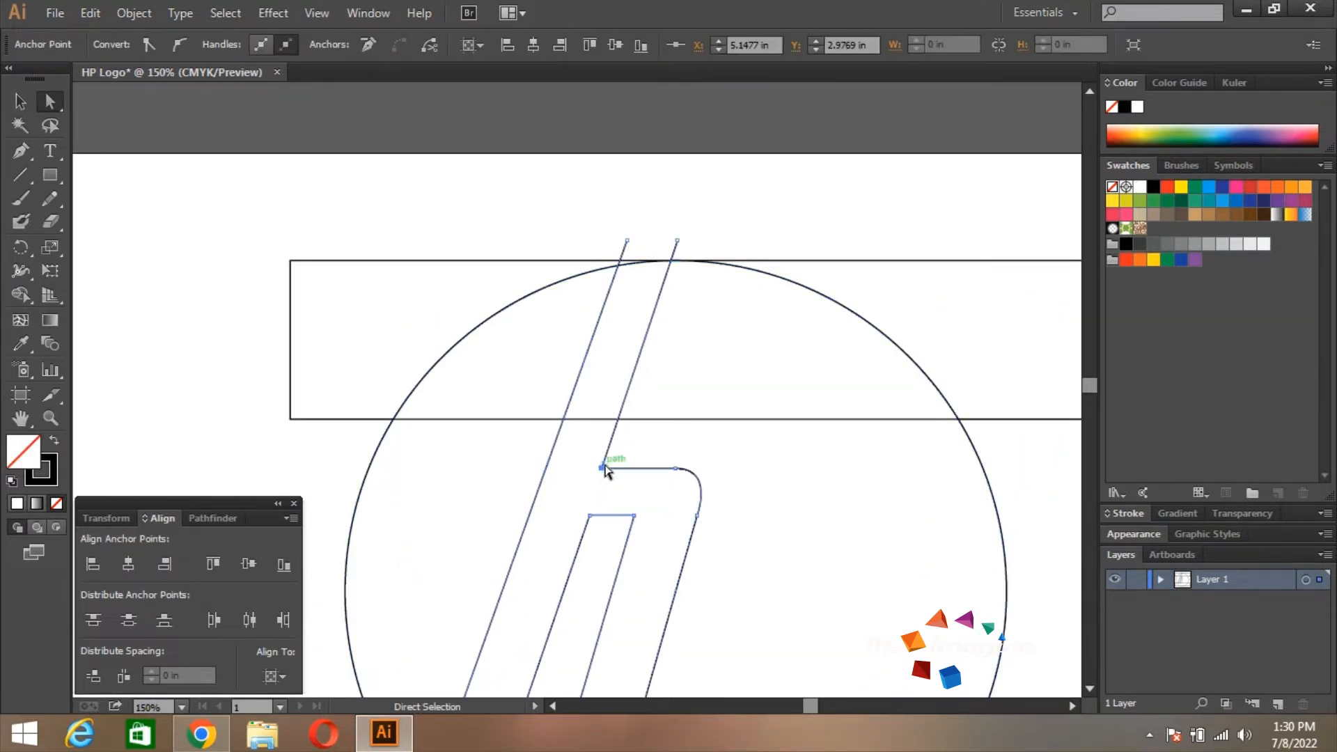
left_click(678, 241, "shift")
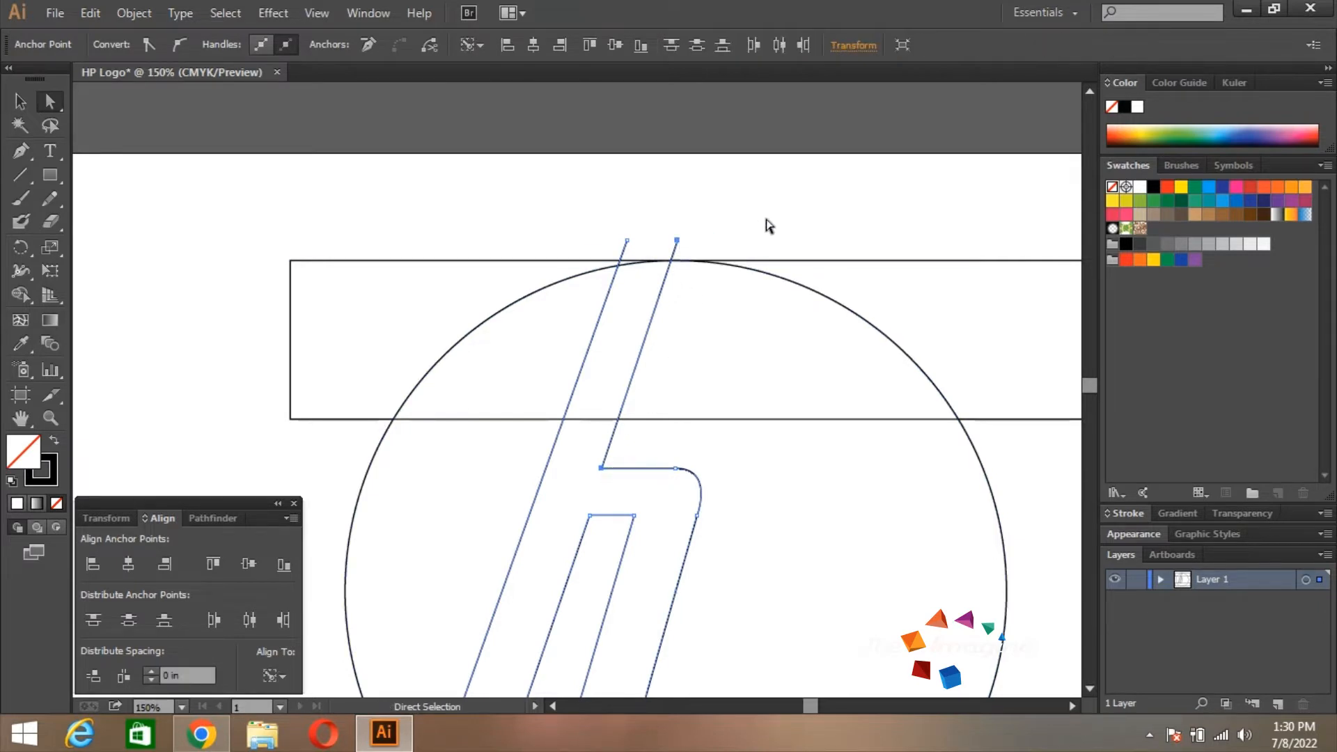
left_click(767, 224)
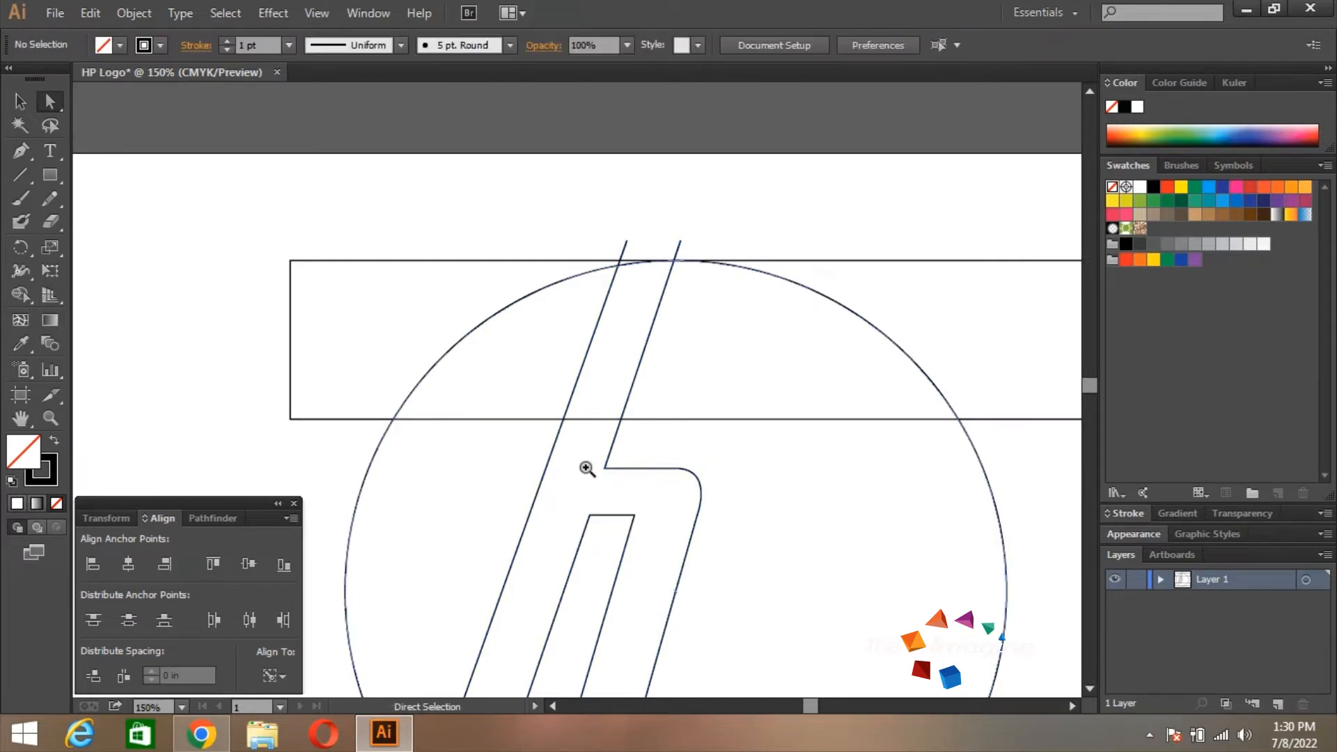
Draw the p's slanted stem line with the Pen tool from below the lower rectangle up to about X 6.60 in, Y 3.10 in
key("z")
left_click(626, 501, "alt")
left_click_drag(571, 412, 593, 386)
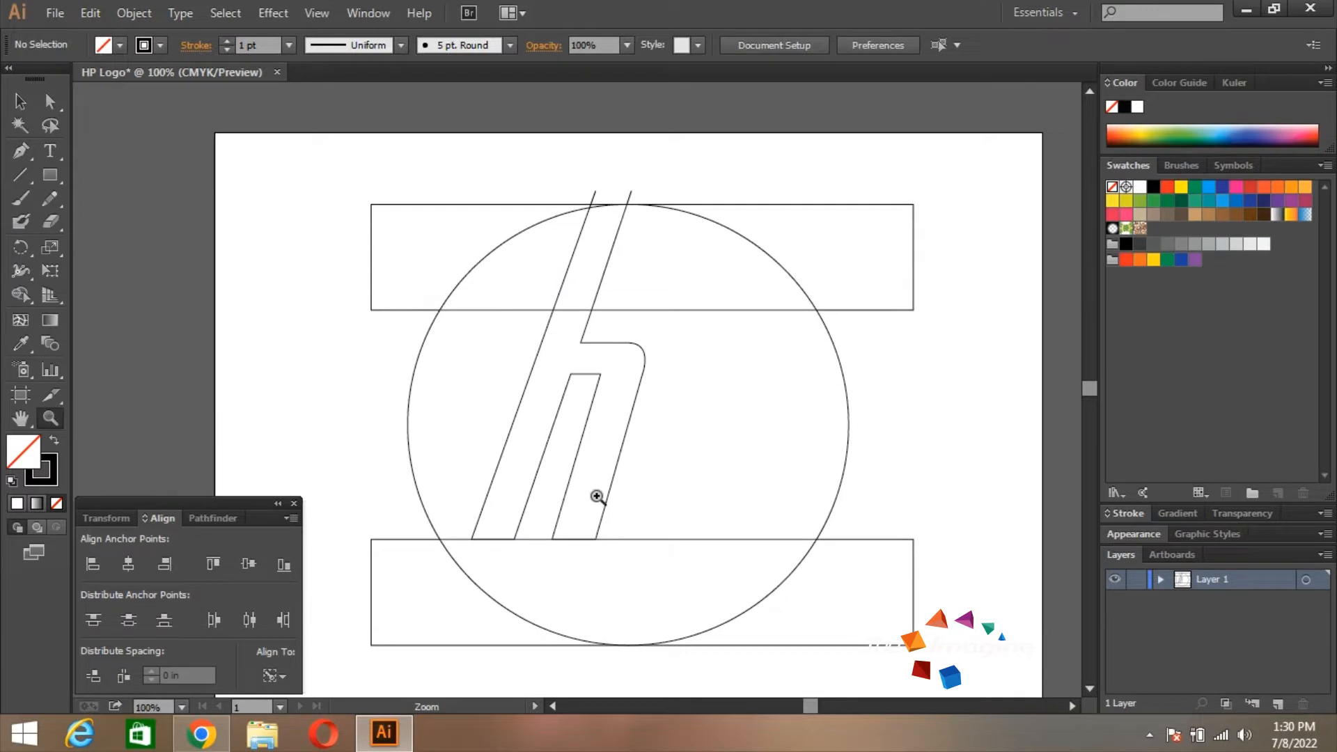
key("a")
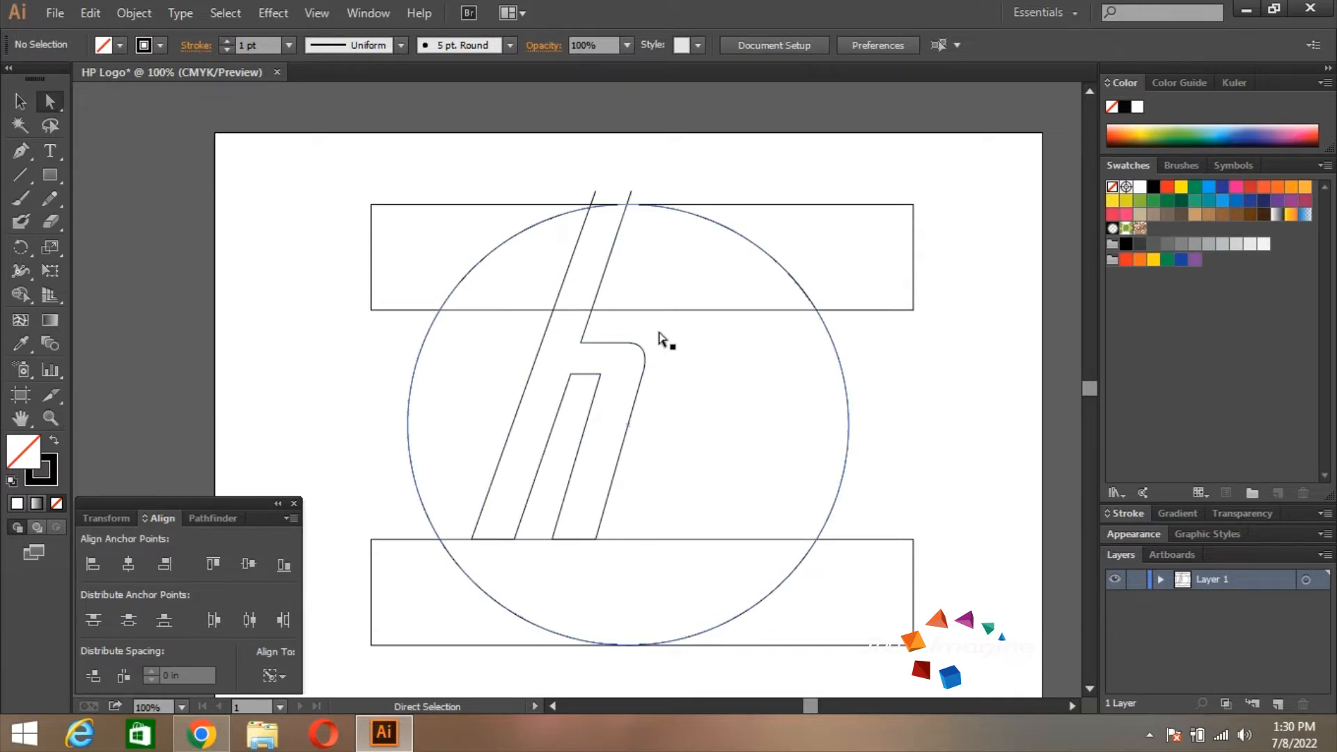
mouse_move(659, 334)
left_mouse_down()
mouse_move(681, 342)
mouse_move(673, 321)
left_mouse_up()
key("p")
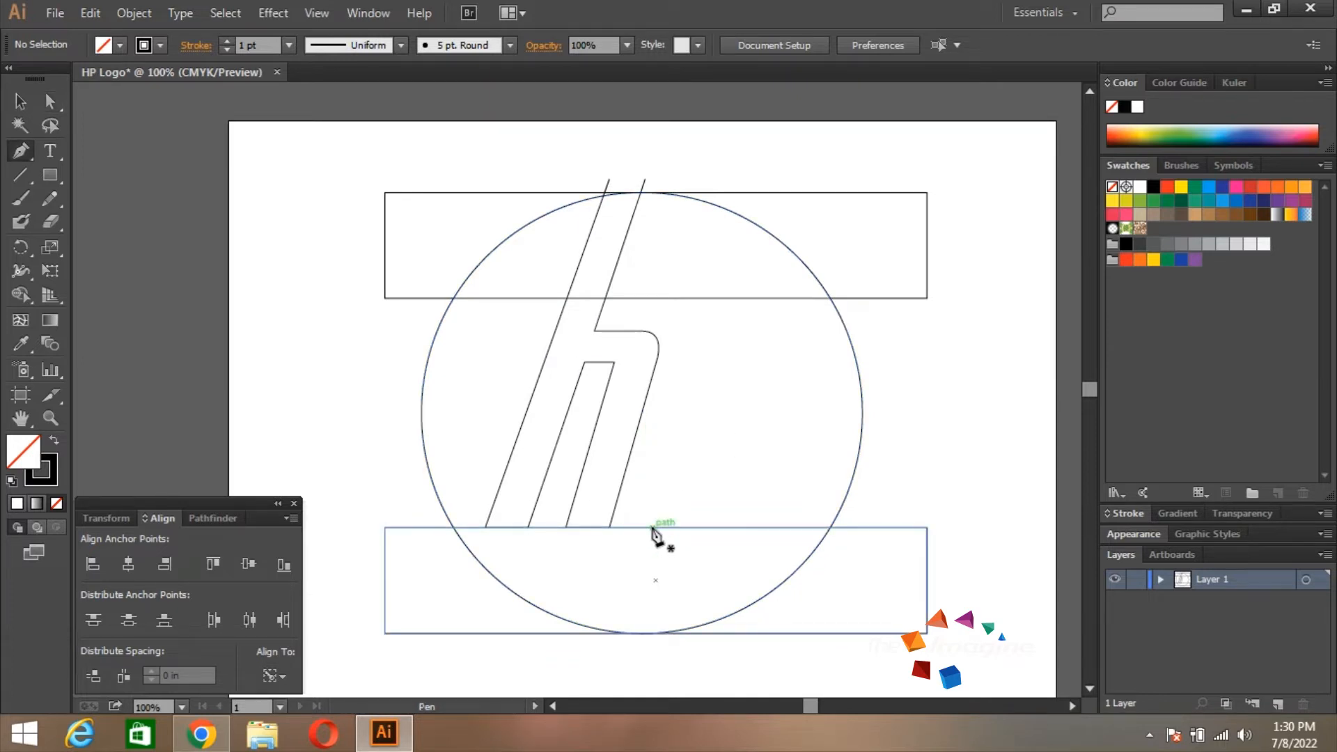
left_click(616, 645)
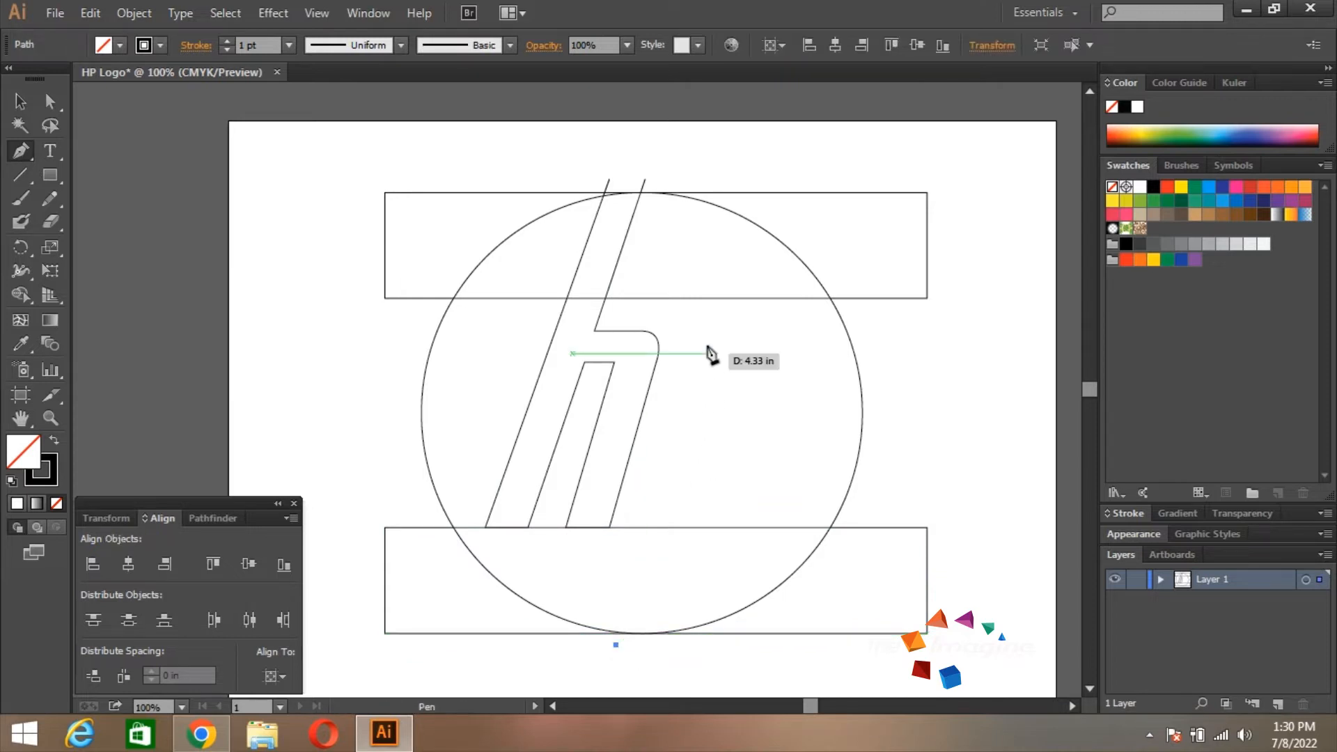
left_click(710, 298)
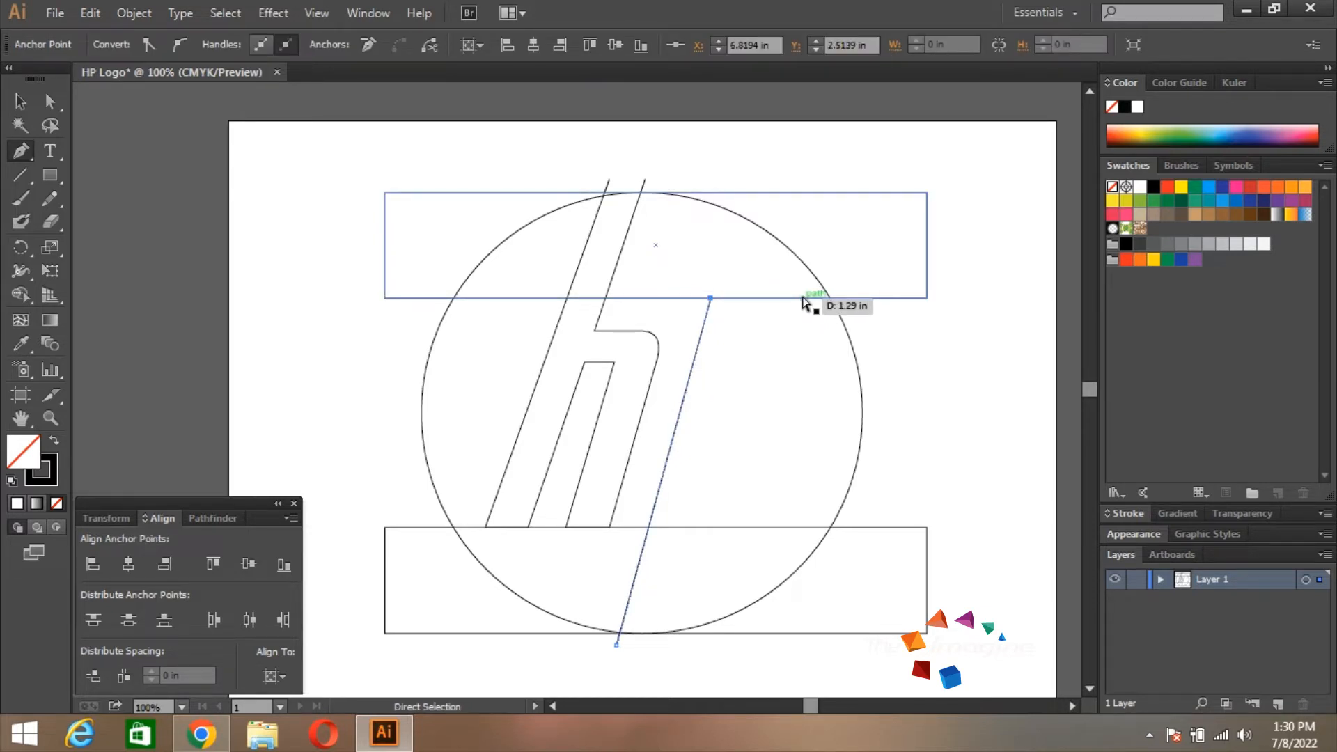
key("ctrl+z")
left_click(698, 325)
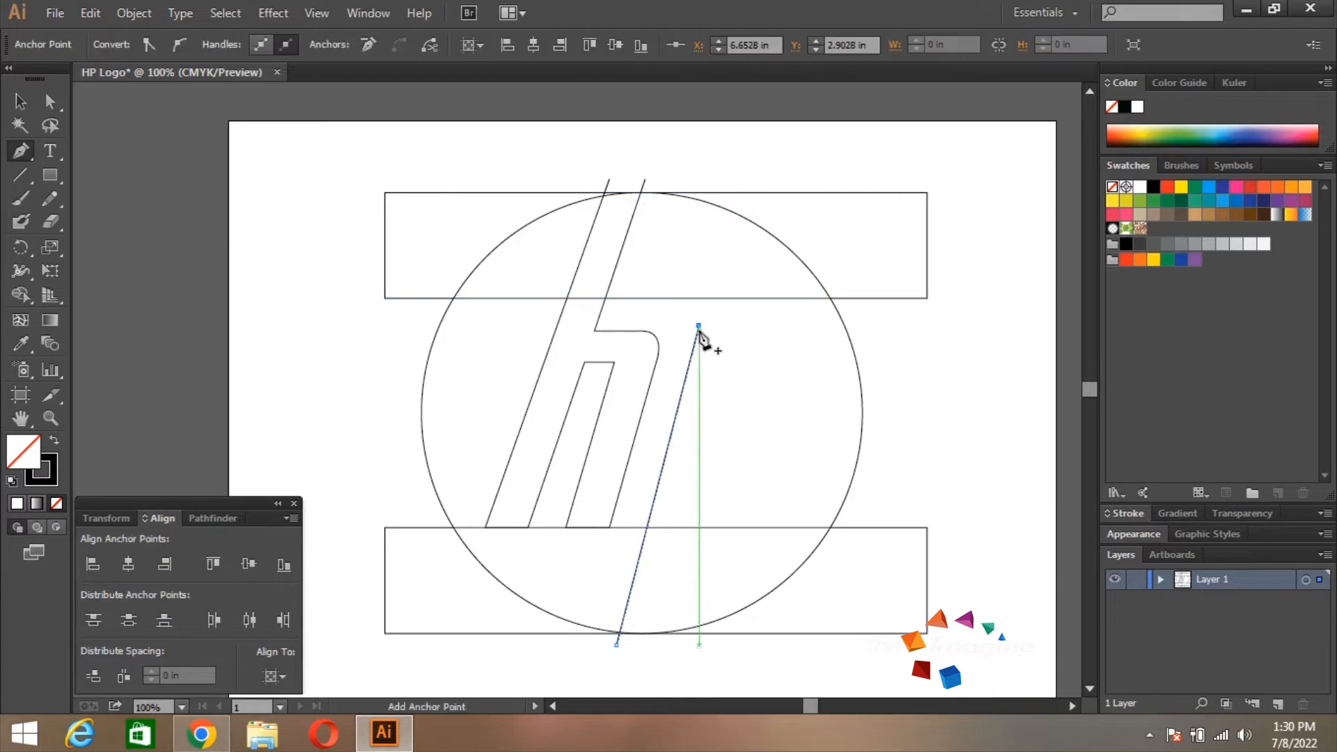
key("a")
left_click_drag(698, 326, 695, 339)
Show the rulers and place a horizontal guide along the top edge of the h's shoulder
key("ctrl+r")
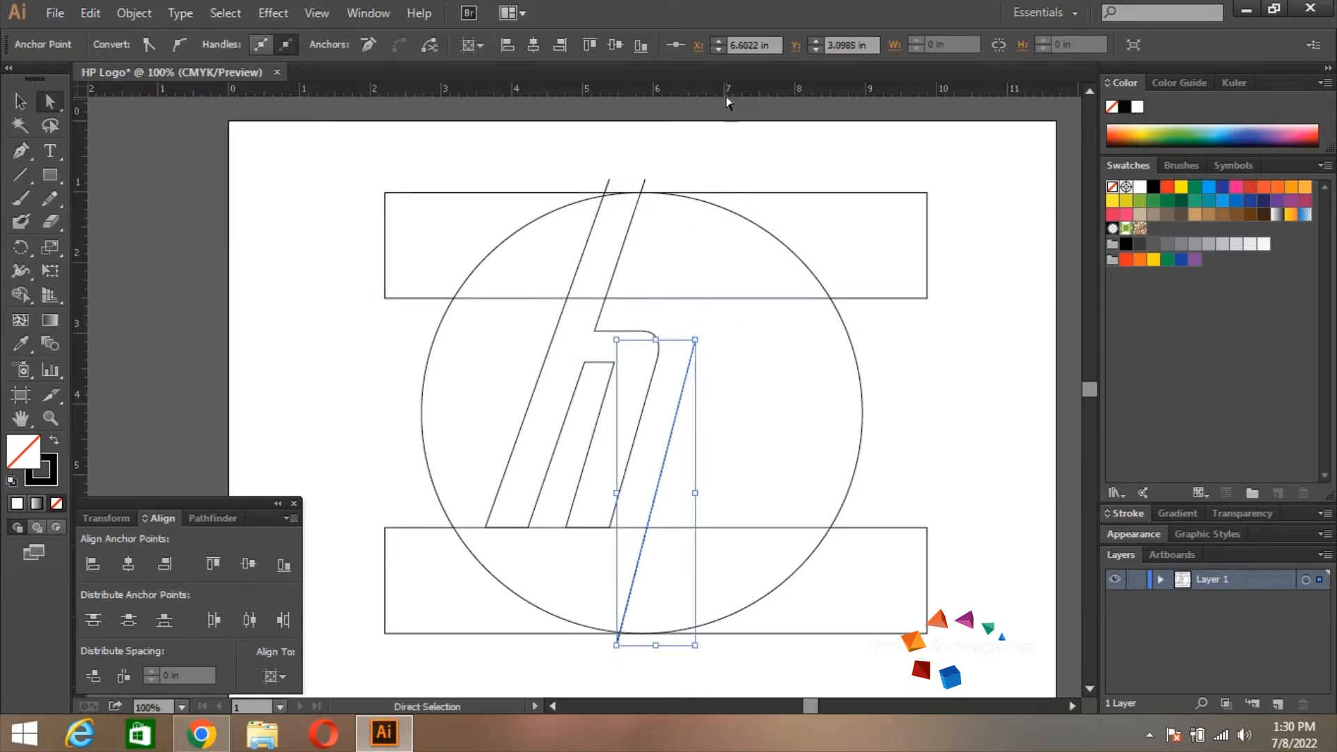
left_click_drag(725, 96, 720, 161)
left_click_drag(719, 266, 698, 330)
Move the upper end anchor of the p's stem line onto the guide at about X 6.64 in, Y 2.97 in
key("z")
left_click(686, 349)
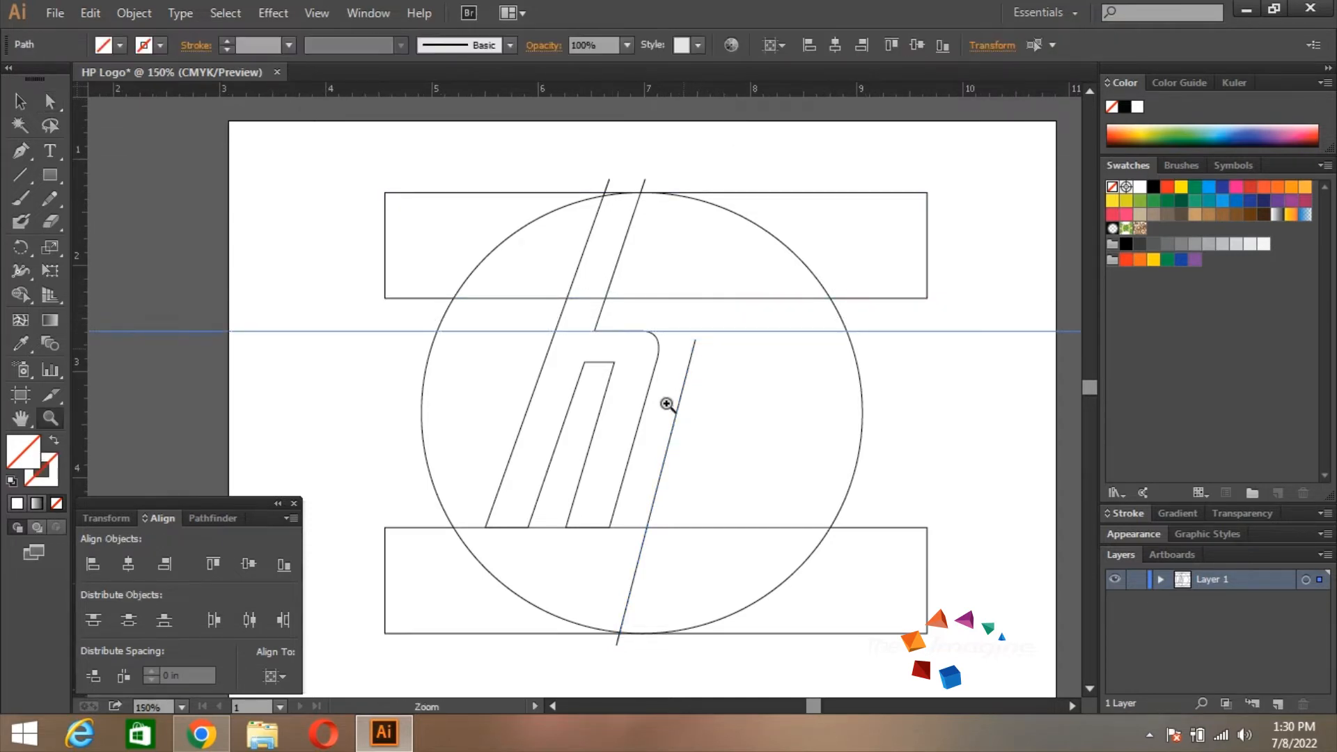
left_click(561, 406)
key("space")
left_click_drag(609, 396, 684, 296)
key("a")
left_click(679, 313)
Continue the p's path along the guide with a straight top edge and a rounded corner ending at about X 8.17 in, Y 3.25 in
key("p")
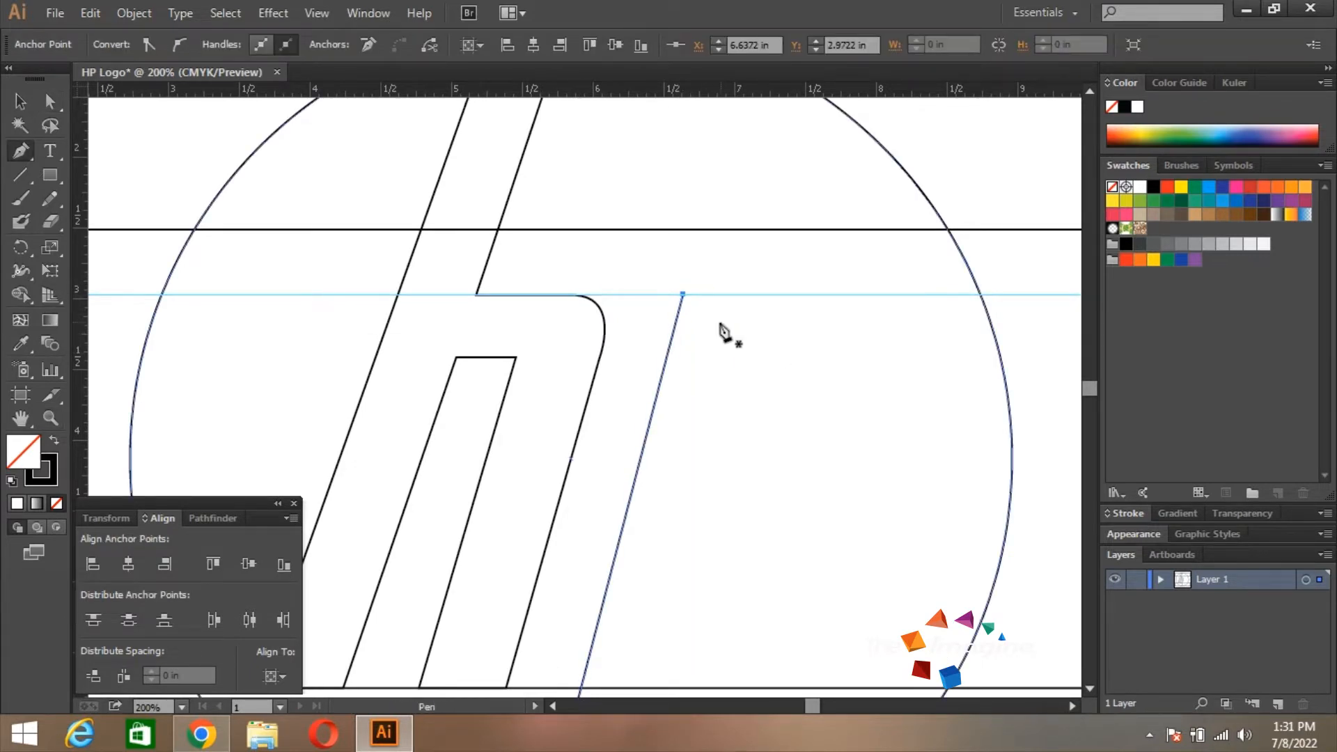
left_click(683, 294)
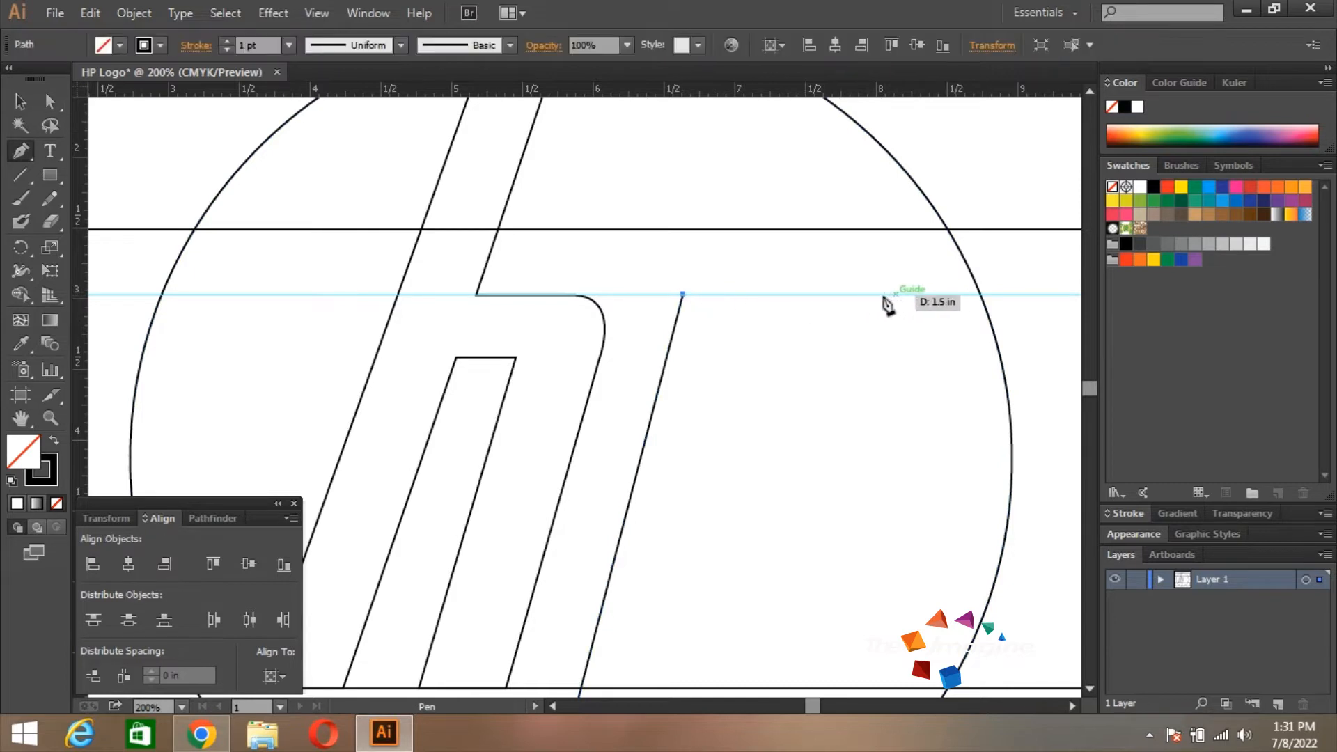
left_click(872, 294)
mouse_move(901, 317)
left_mouse_down()
mouse_move(904, 237)
mouse_move(895, 298)
left_mouse_up()
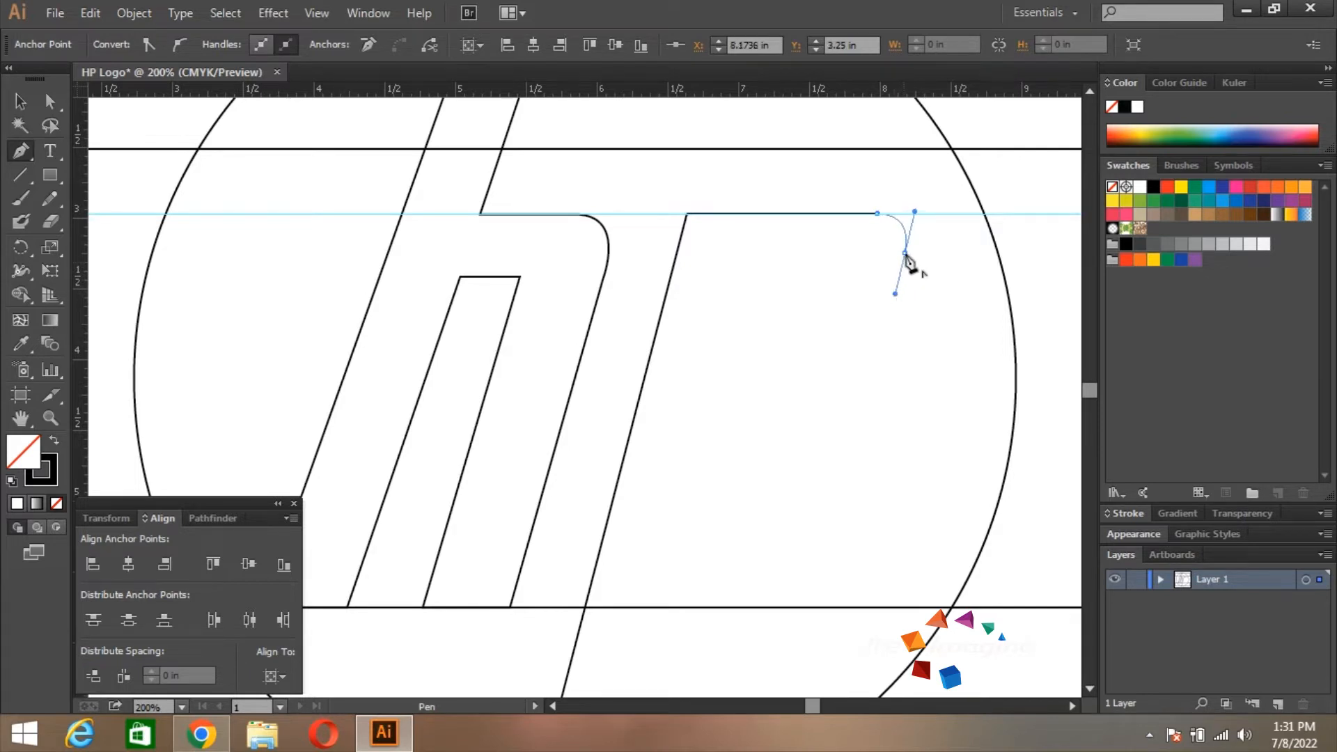
Draw the p's slanted outer side down to about X 7.72 in, Y 5.40 in, and round its lower corner onto the lower rectangle's upper edge
left_click_drag(868, 422, 875, 316)
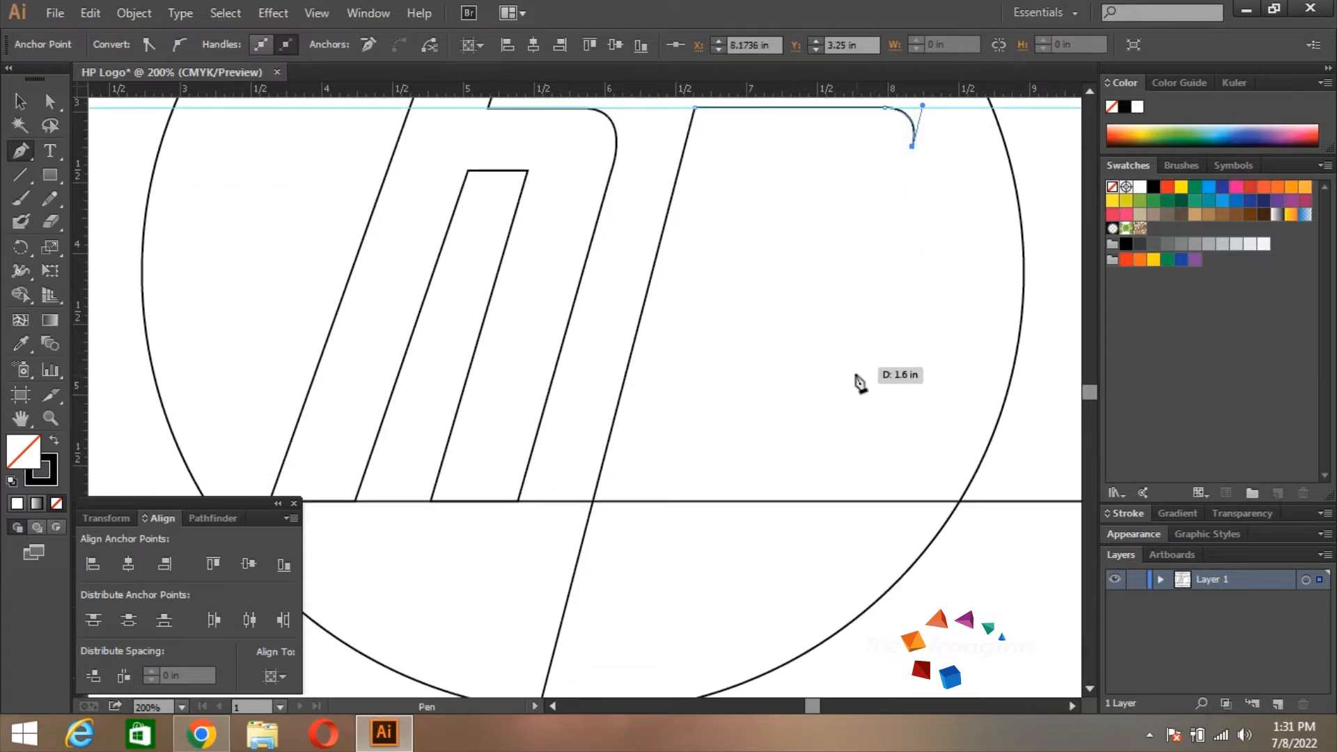
left_click(837, 501)
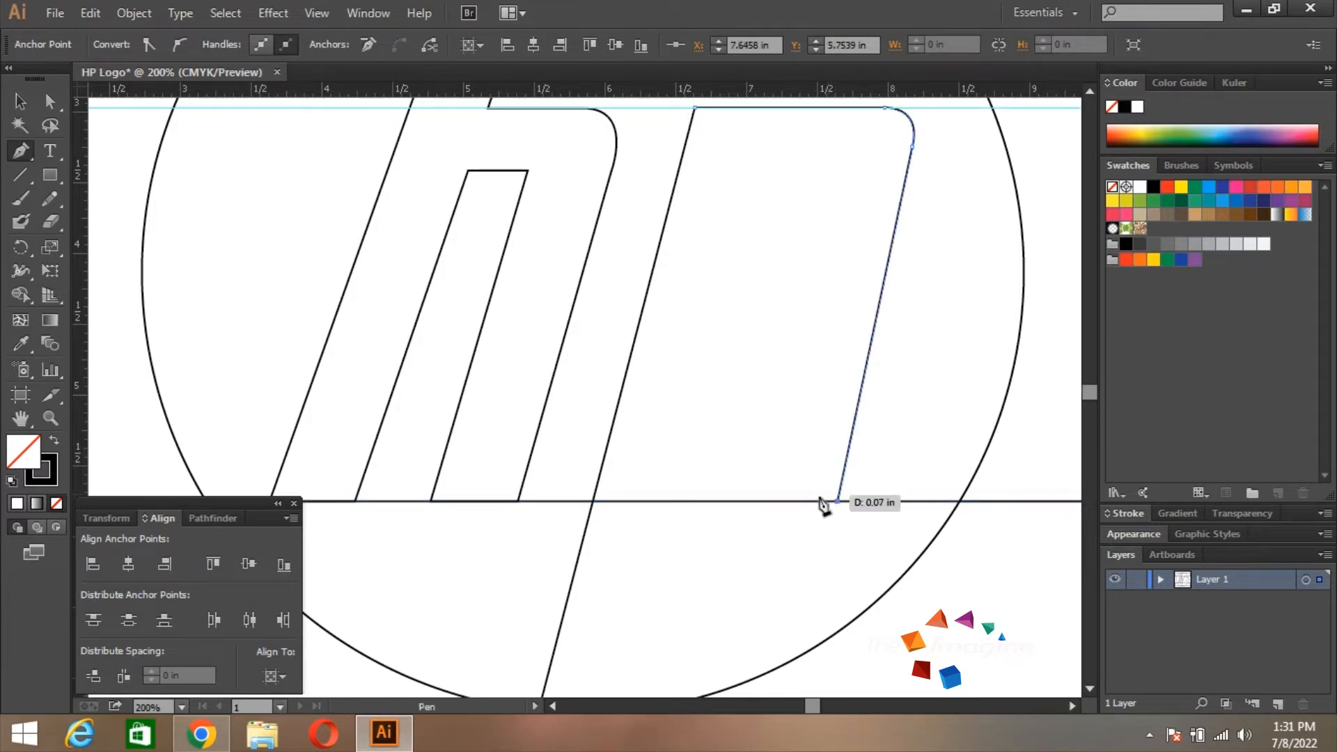
key("ctrl+z")
left_click(849, 450)
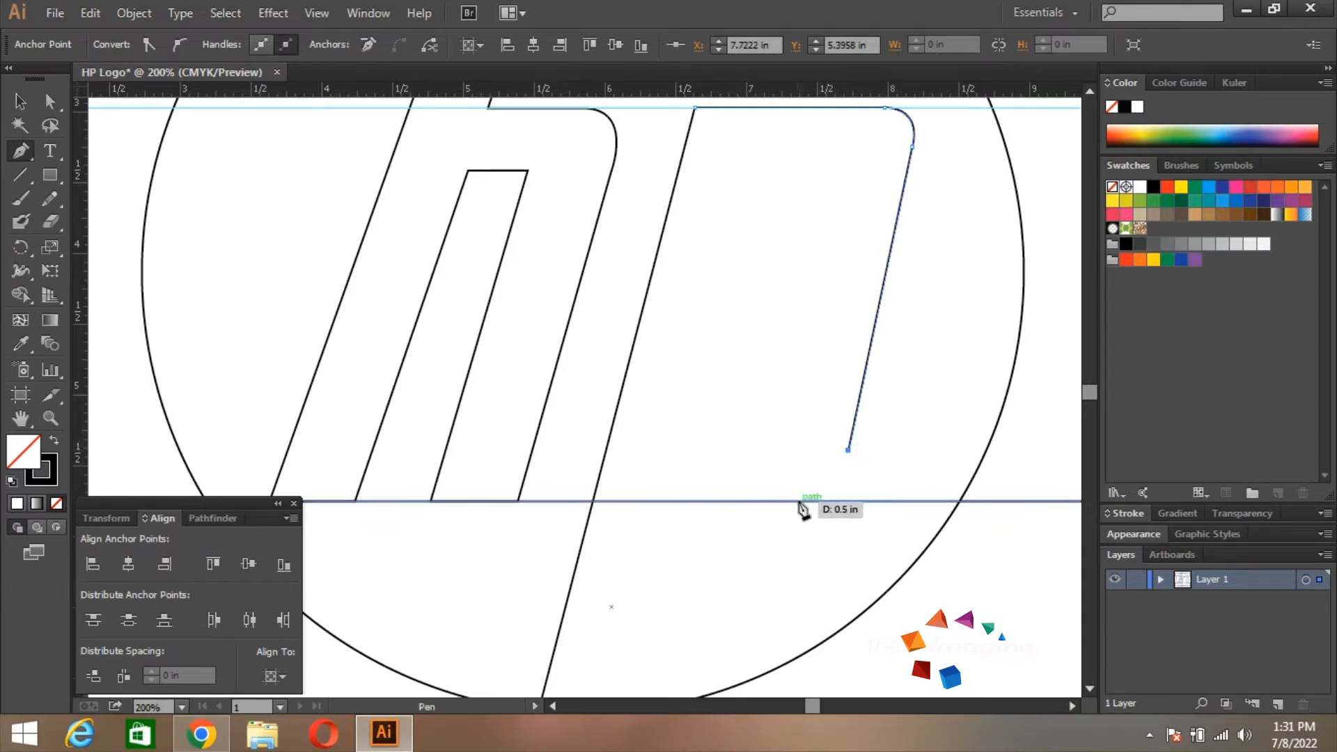
left_click_drag(799, 500, 762, 500)
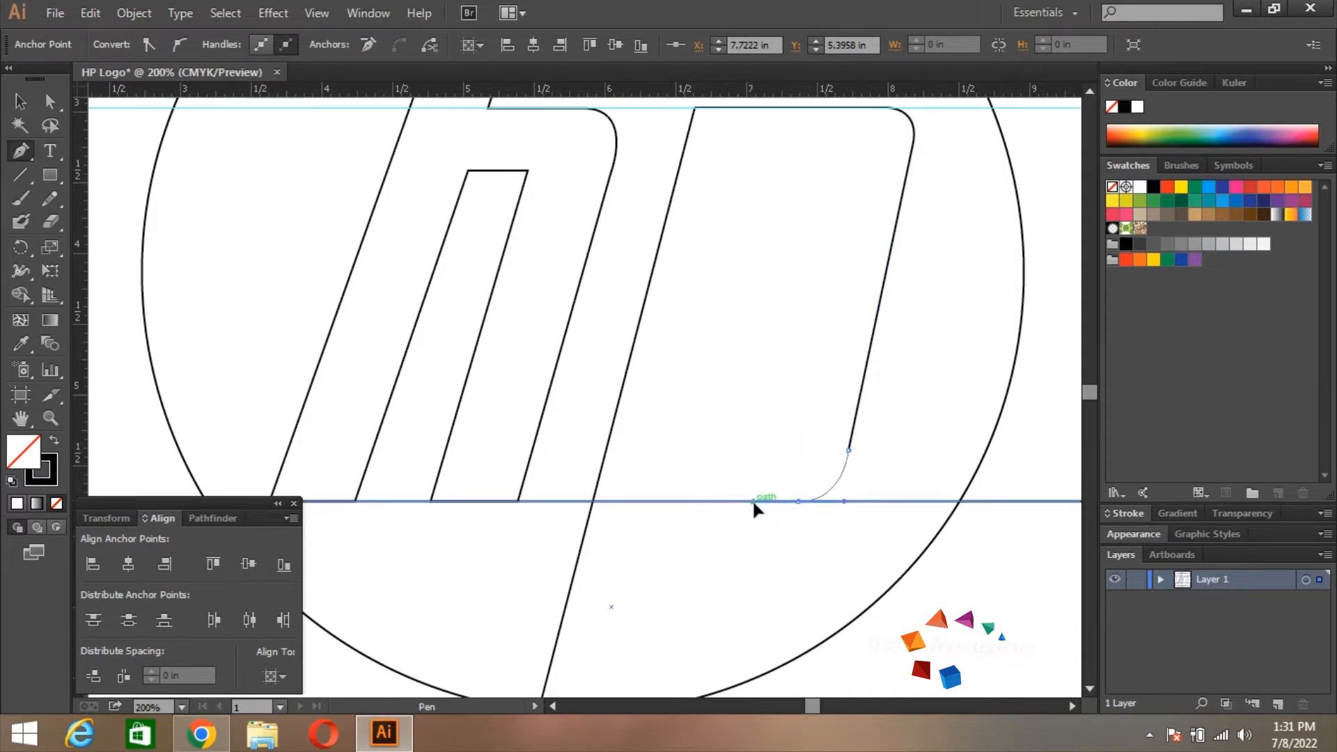
left_click(799, 501)
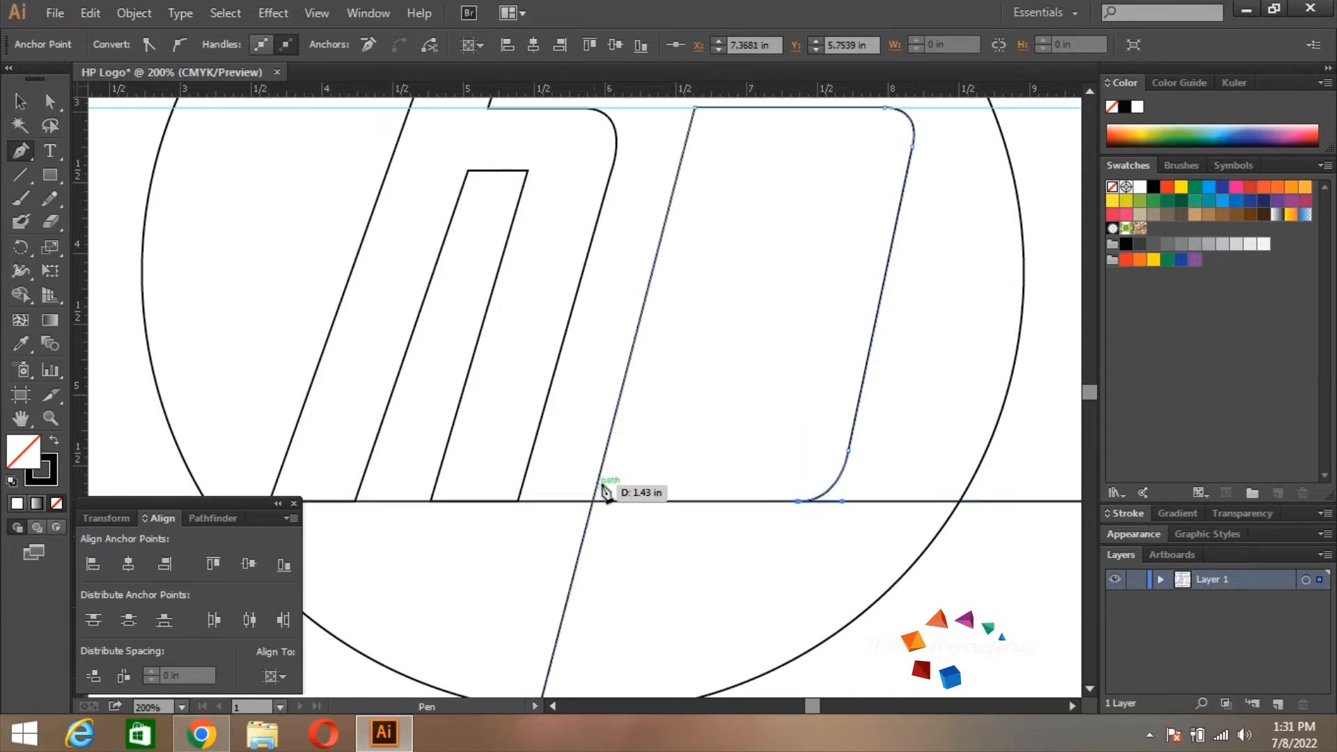
Finish the p's outline with a lower edge to about X 6.32 in, Y 5.75 in and a slanted stem side to about X 5.92 in, Y 7.42 in
left_click(651, 500)
scroll(672, 432, "down", 2)
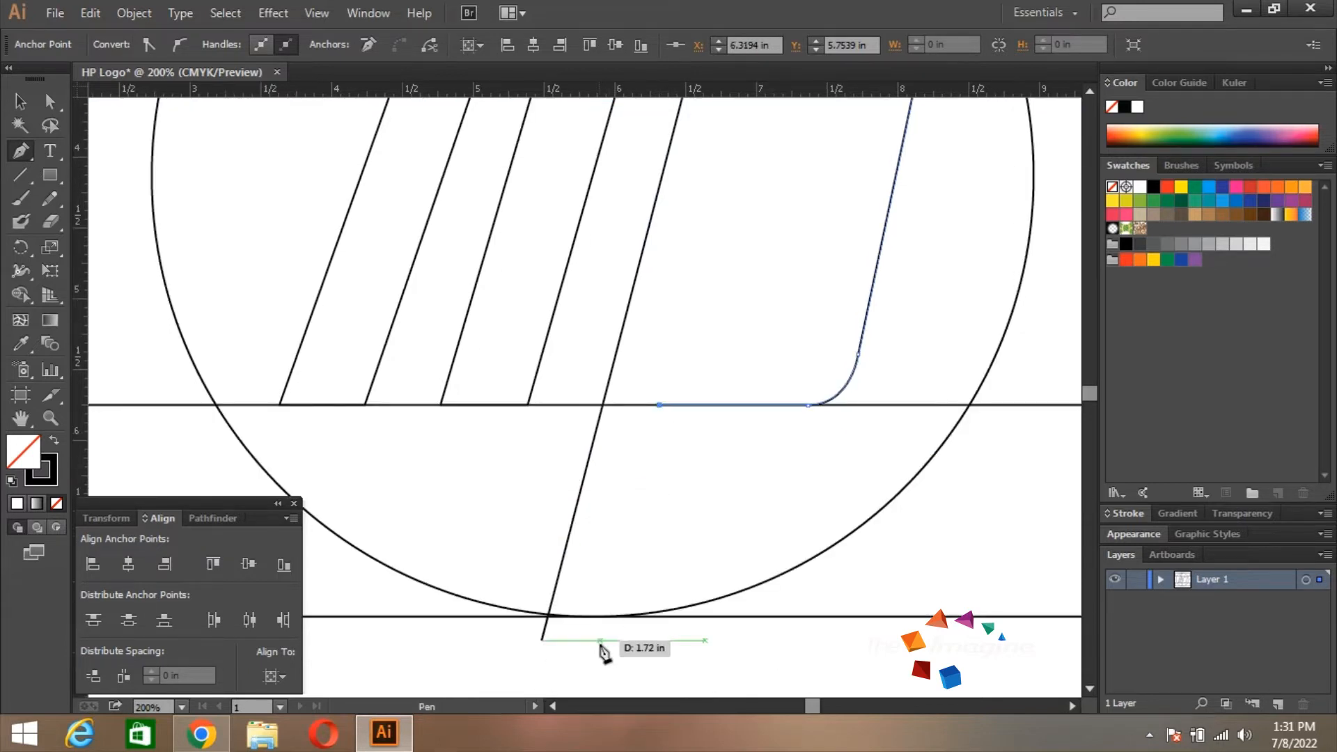
left_click(609, 640)
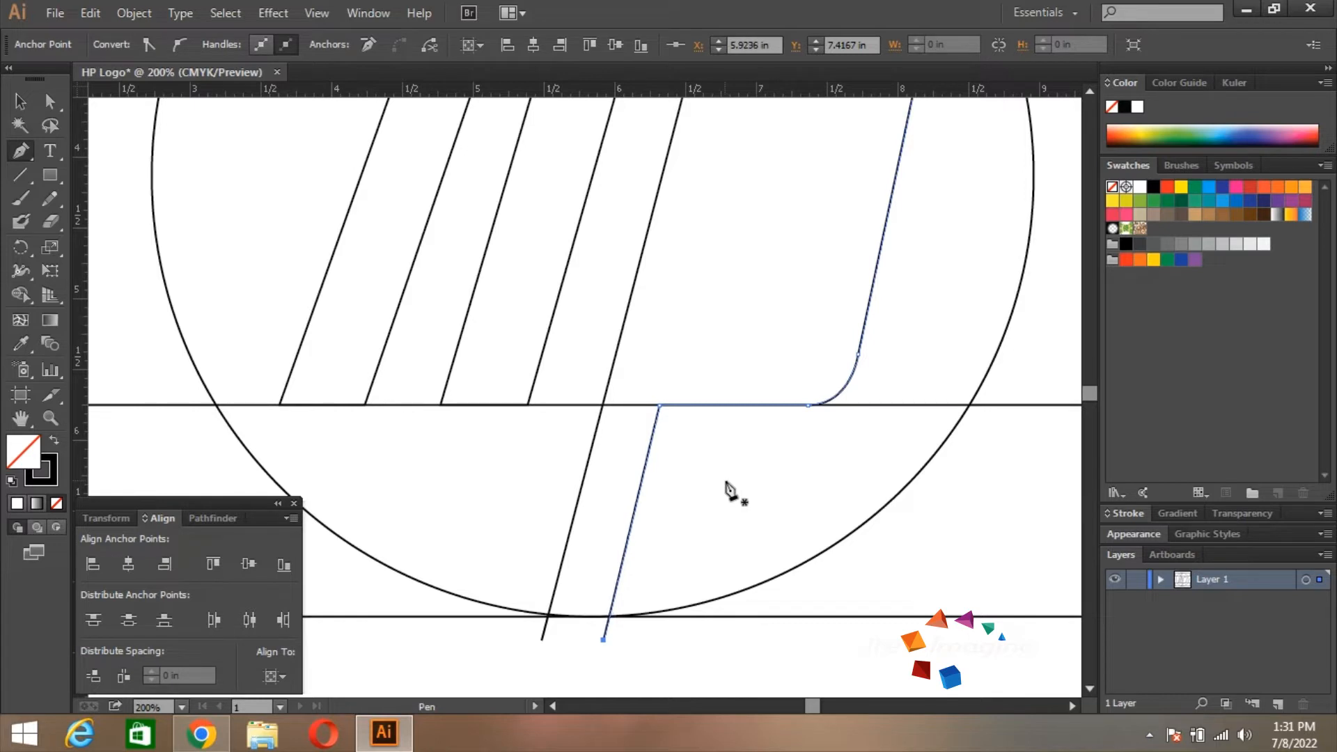
left_click_drag(738, 215, 734, 330)
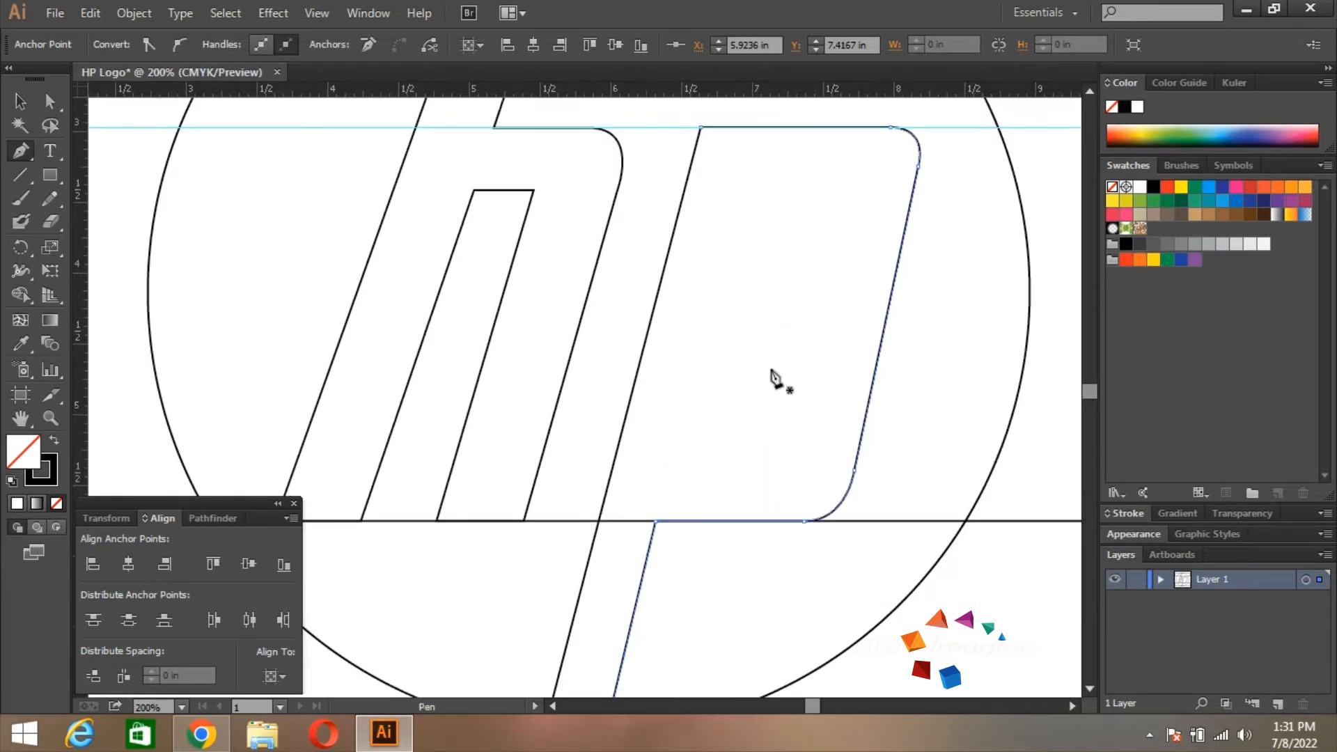
left_click(959, 259, "ctrl")
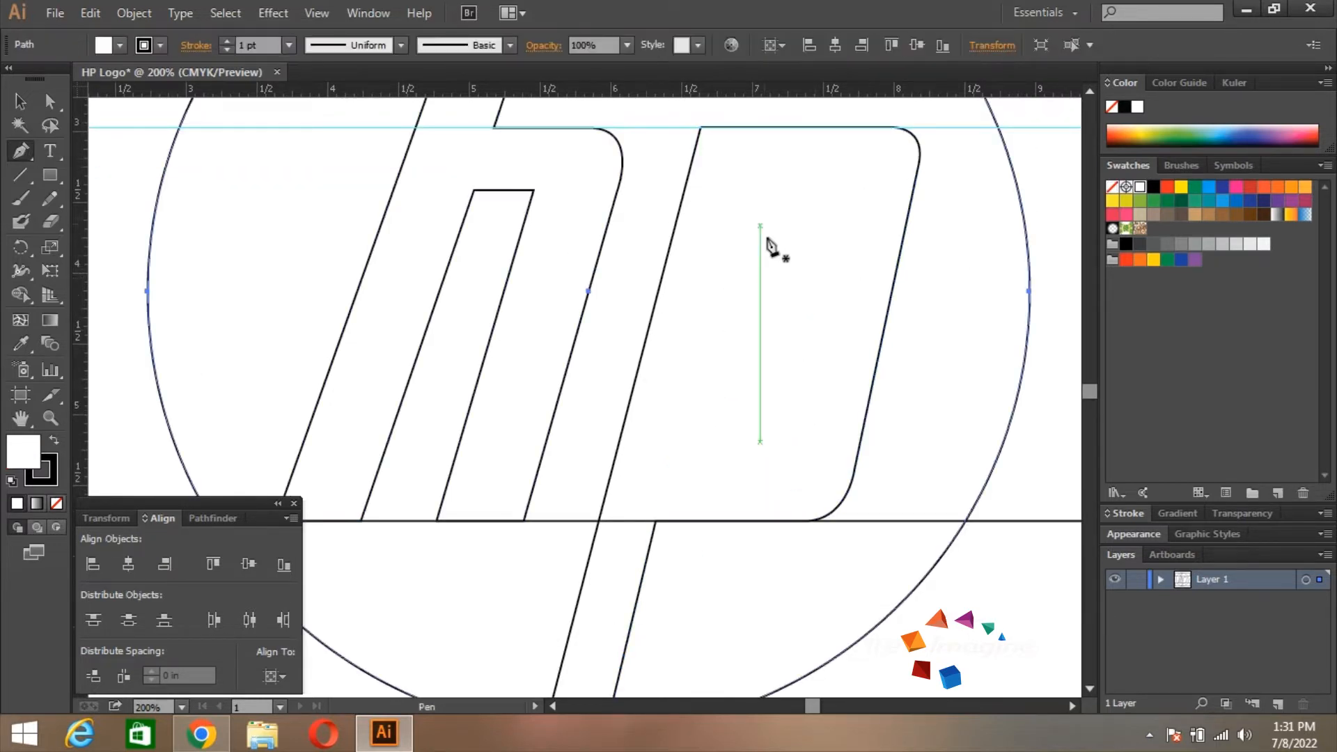
left_click(1036, 177, "ctrl")
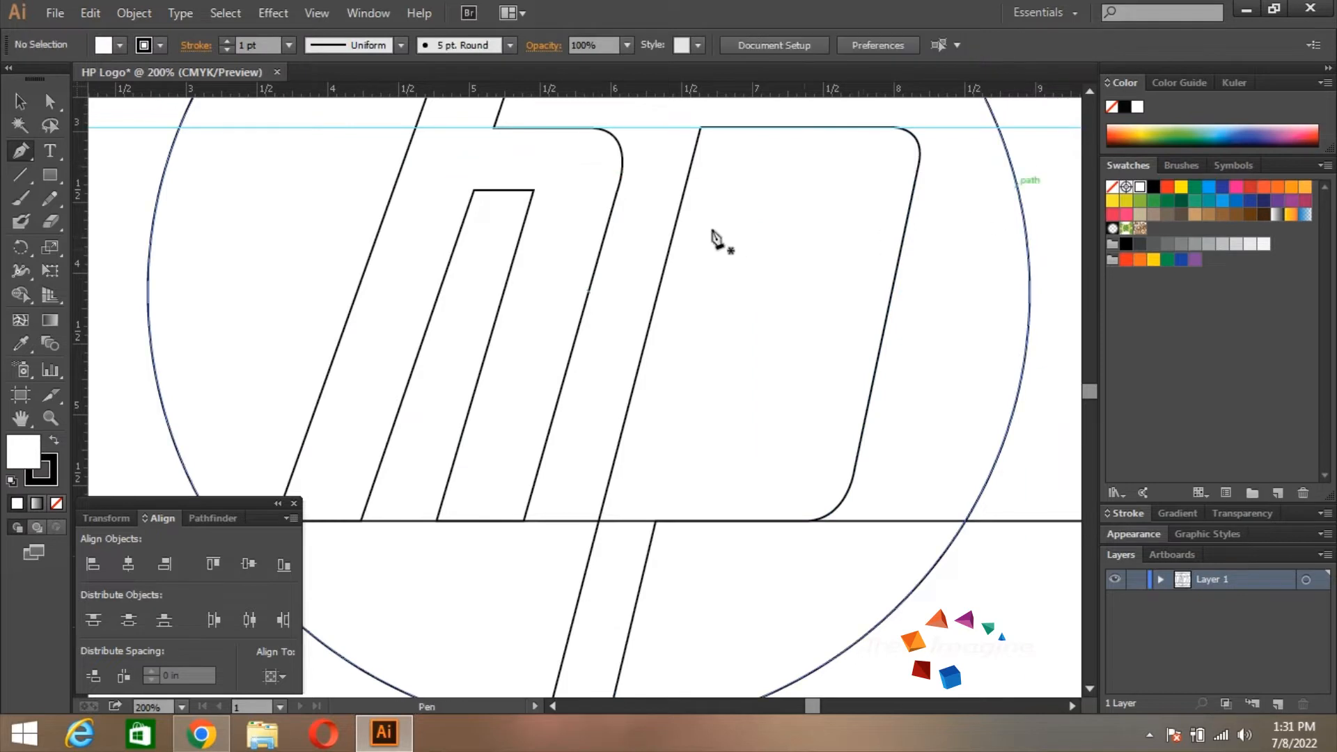
Draw a closed four-sided slanted counter inside the p, from about X 6.40 in, Y 5.42 in up to about X 6.89 in, Y 3.29 in
left_click(665, 473)
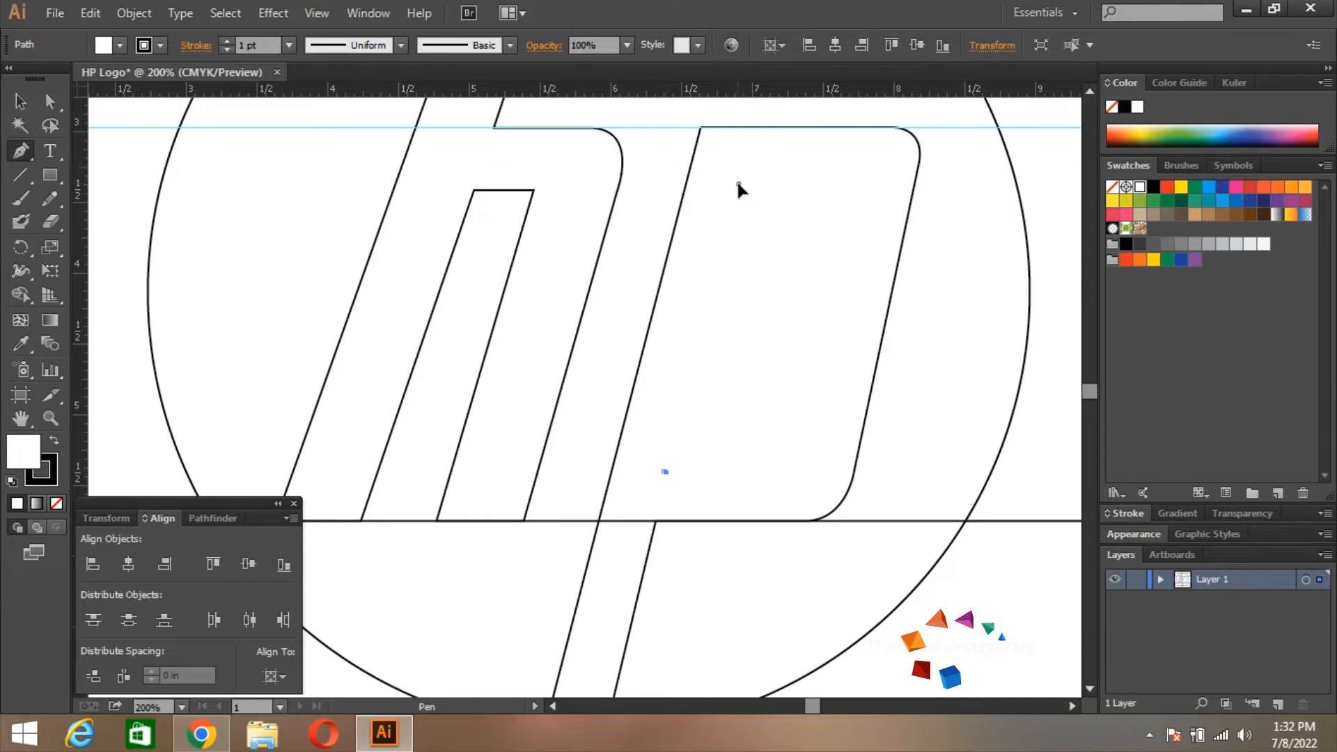
key("ctrl+z")
left_click(665, 474)
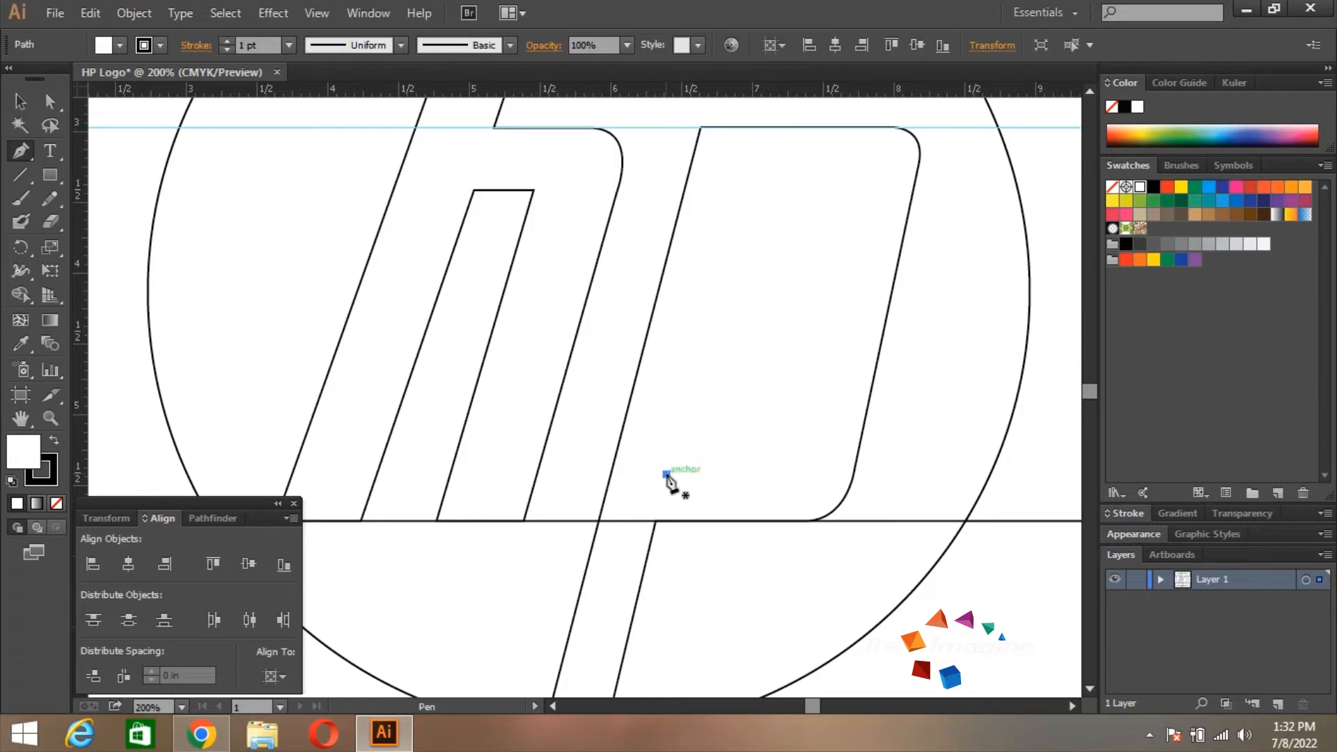
left_click(736, 172)
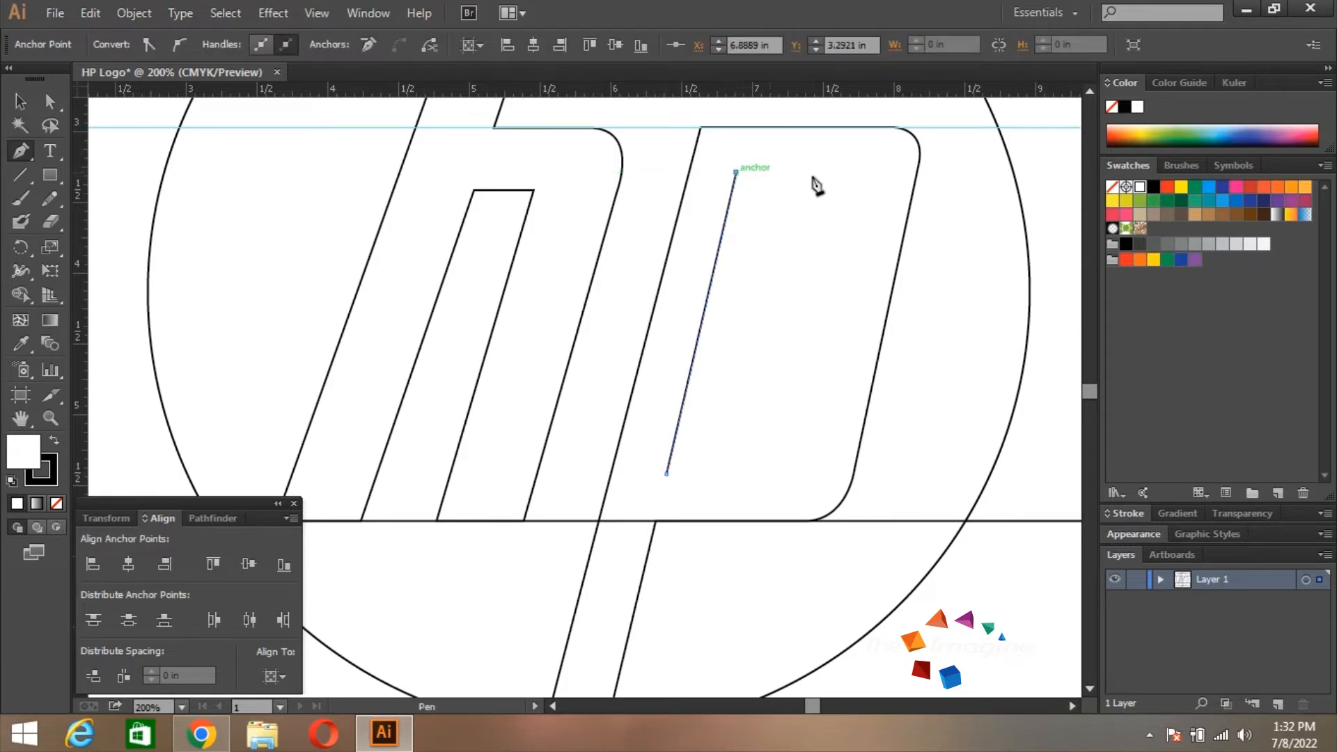
left_click(833, 172)
left_click(783, 469)
left_click(666, 473)
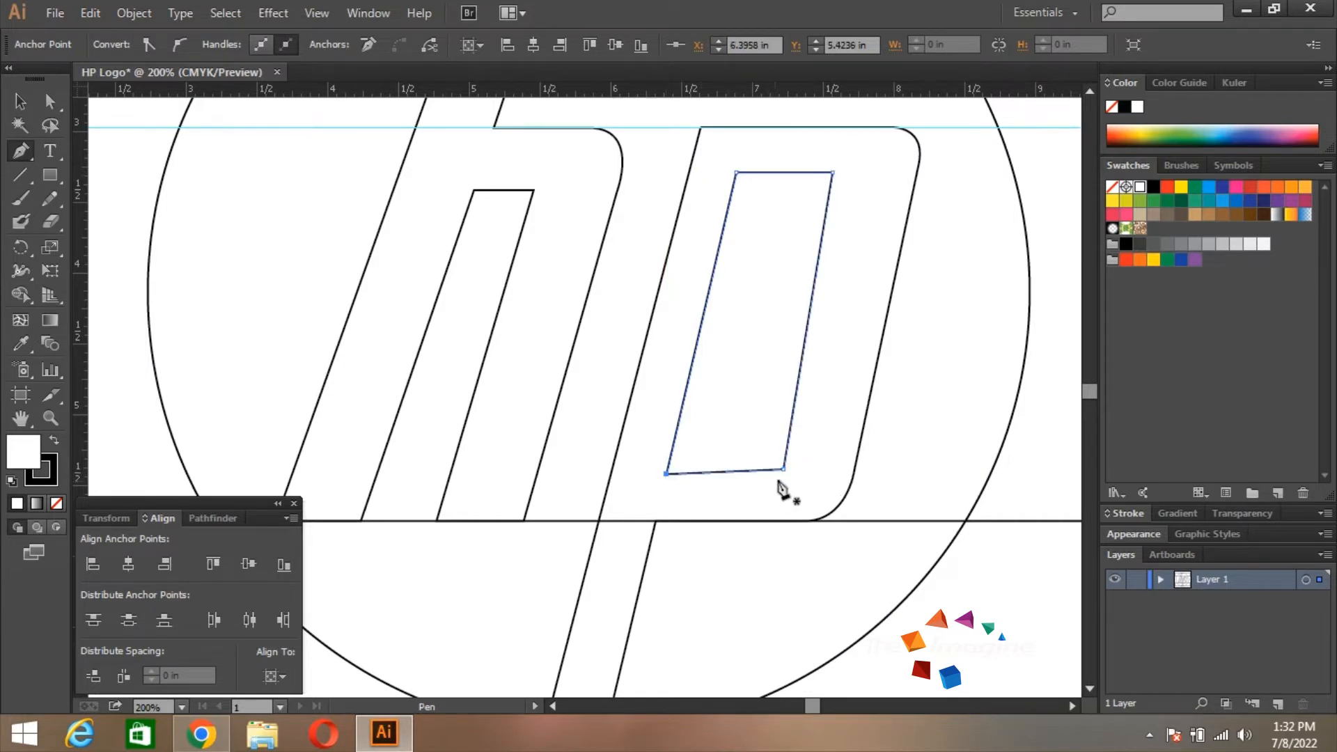
Delete the lower edge of the p's counter and redraw it to close the shape again
key("a")
left_click(782, 471)
key("Delete")
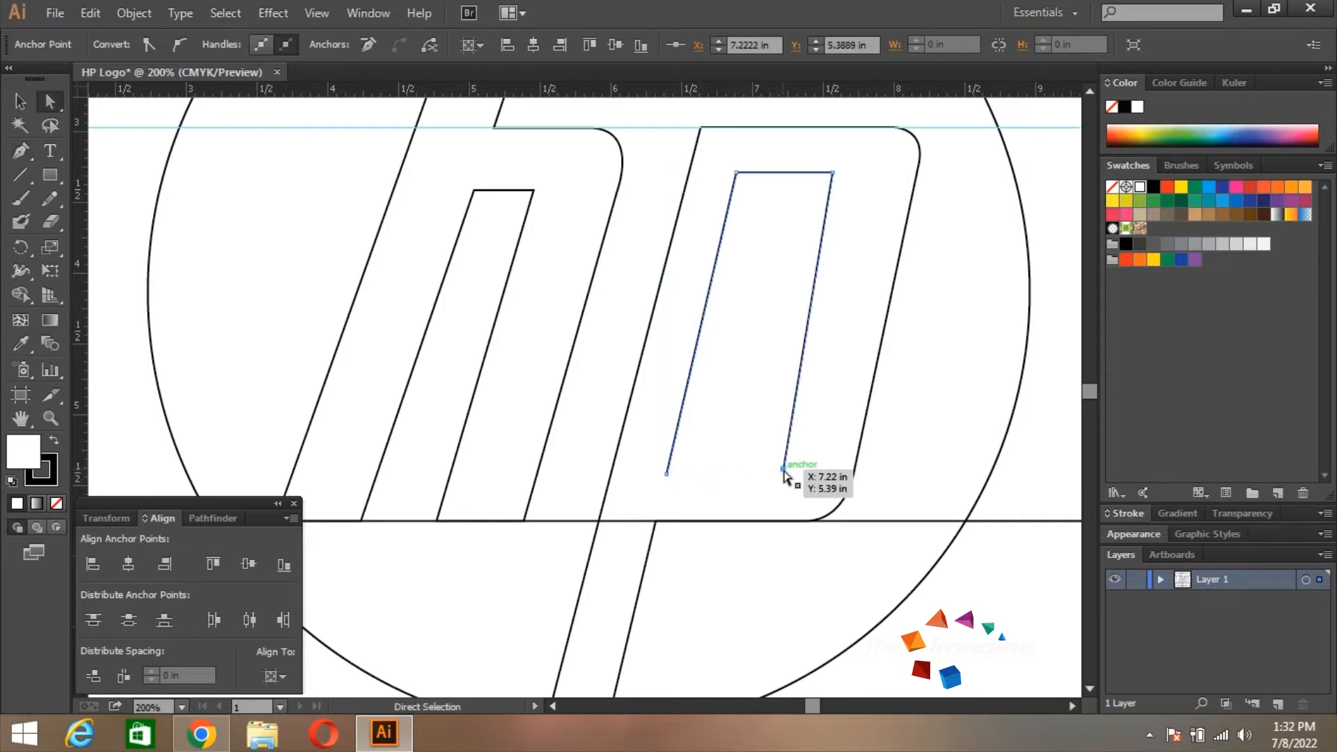
key("p")
left_click(784, 468)
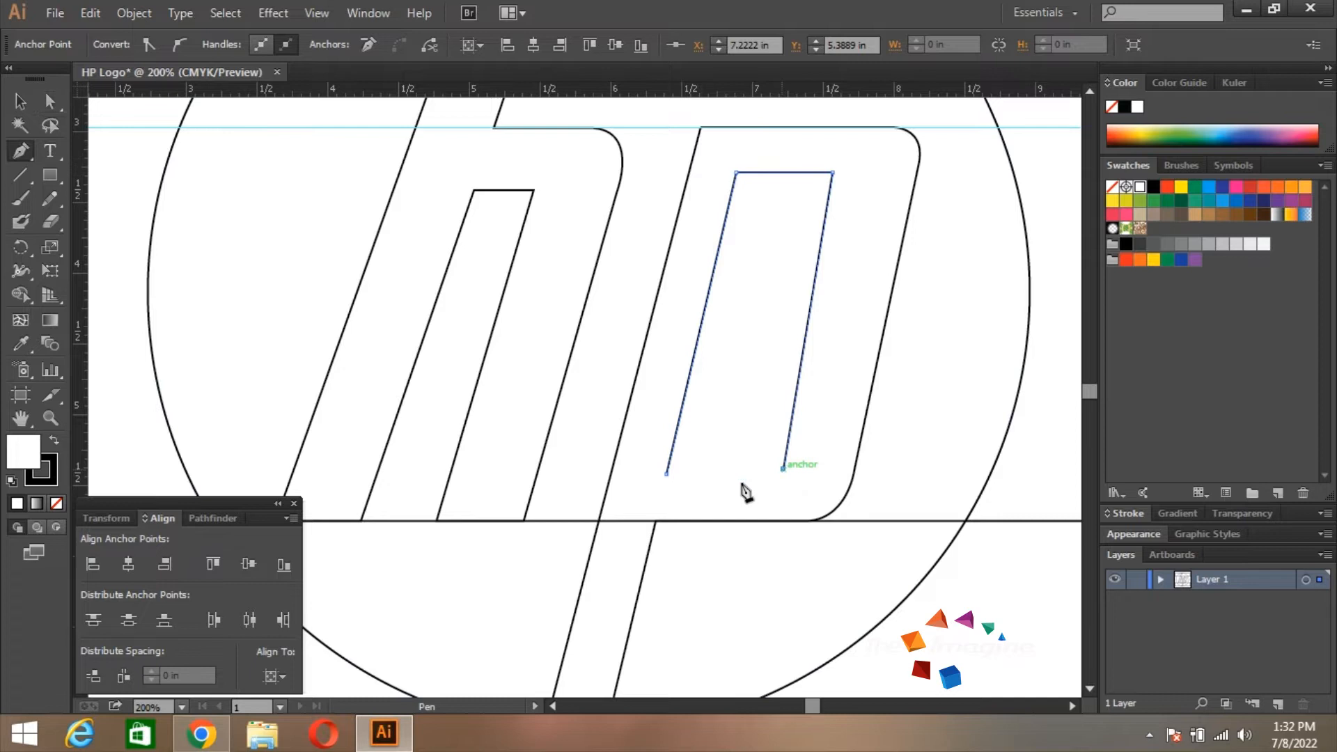
left_click(667, 474)
Narrow the p's counter by moving its right-hand anchors to about X 6.88 in, Y 5.42 in and X 7.39 in, Y 3.29 in
key("a")
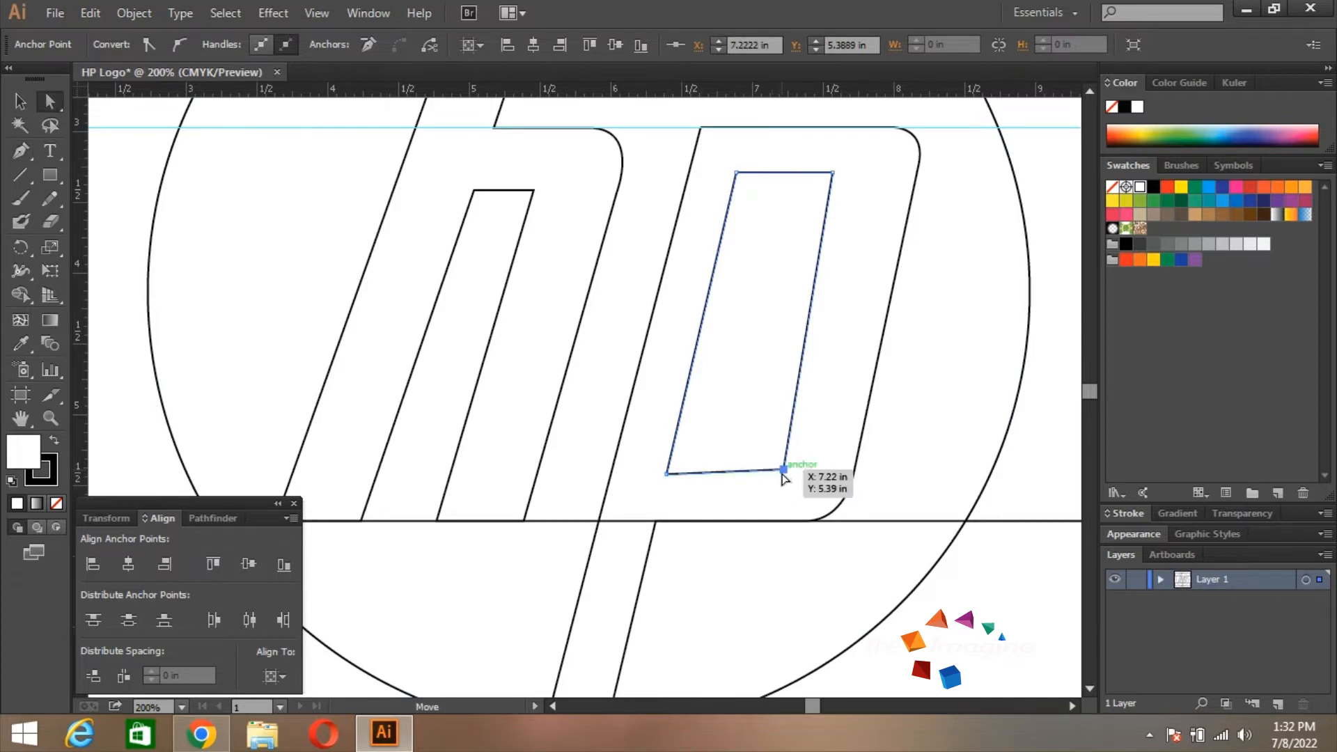
left_click_drag(781, 475, 736, 474)
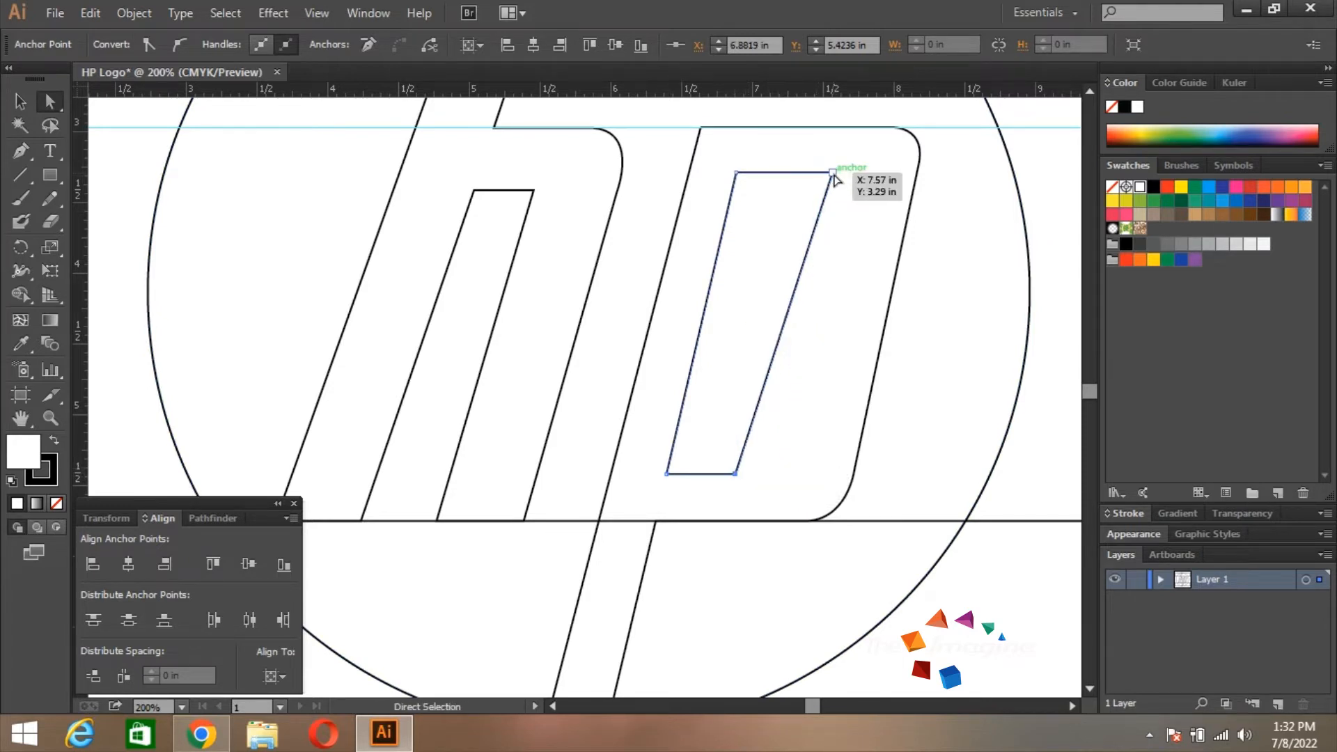
left_click_drag(833, 174, 808, 179)
left_click(857, 200)
left_click(797, 172)
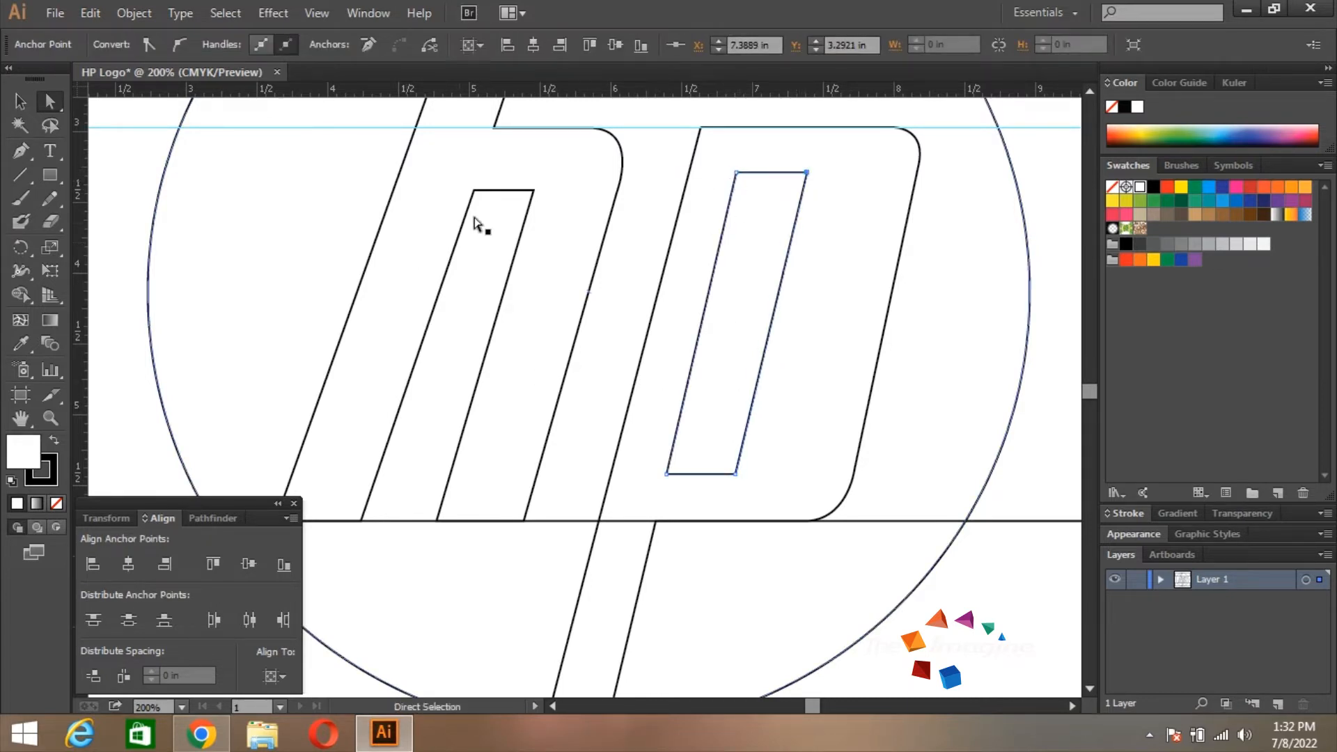
Raise the top edge of the h's inner opening to about Y 3.29 in and place a horizontal guide along it
left_click_drag(474, 190, 541, 177)
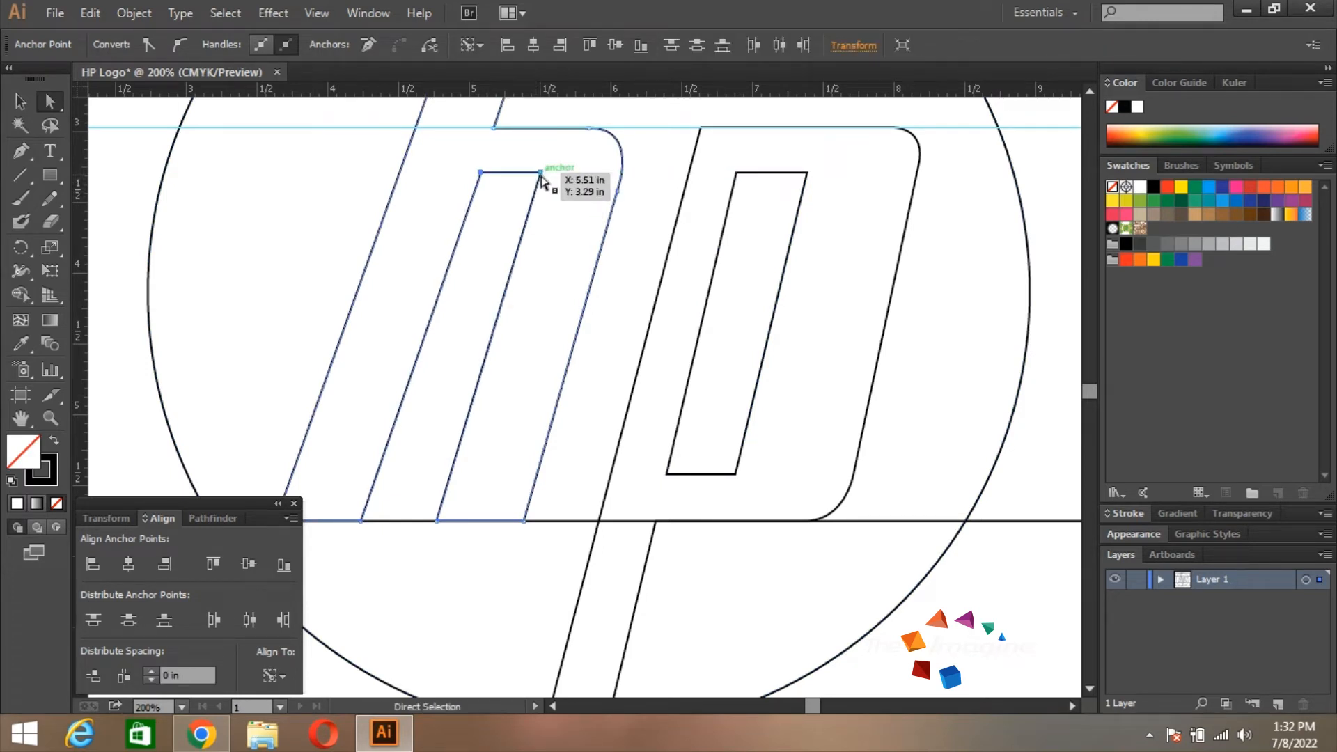
scroll(611, 173, "right", 1)
left_click_drag(752, 91, 599, 181)
Select all four anchors of the p's counter and nudge the whole shape slightly to the right
left_click(730, 173)
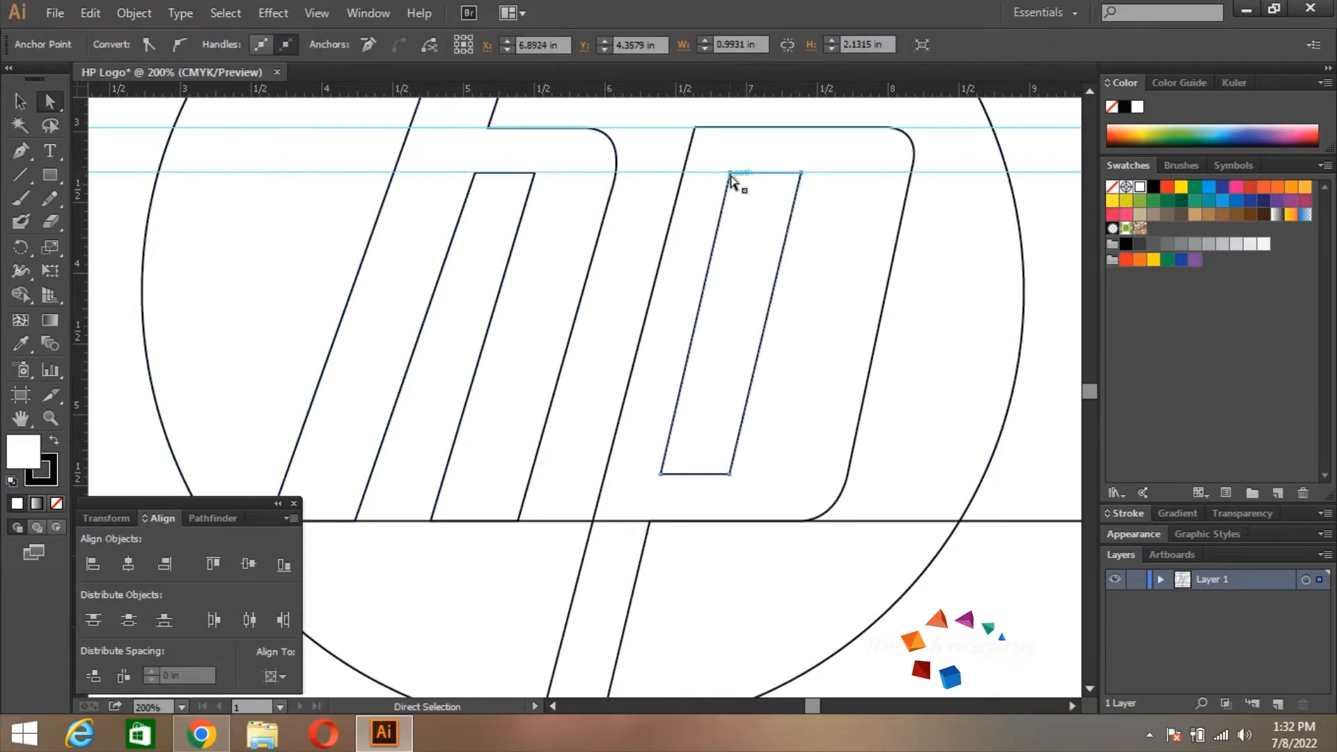
left_click(661, 475, "shift")
left_click(729, 474, "shift")
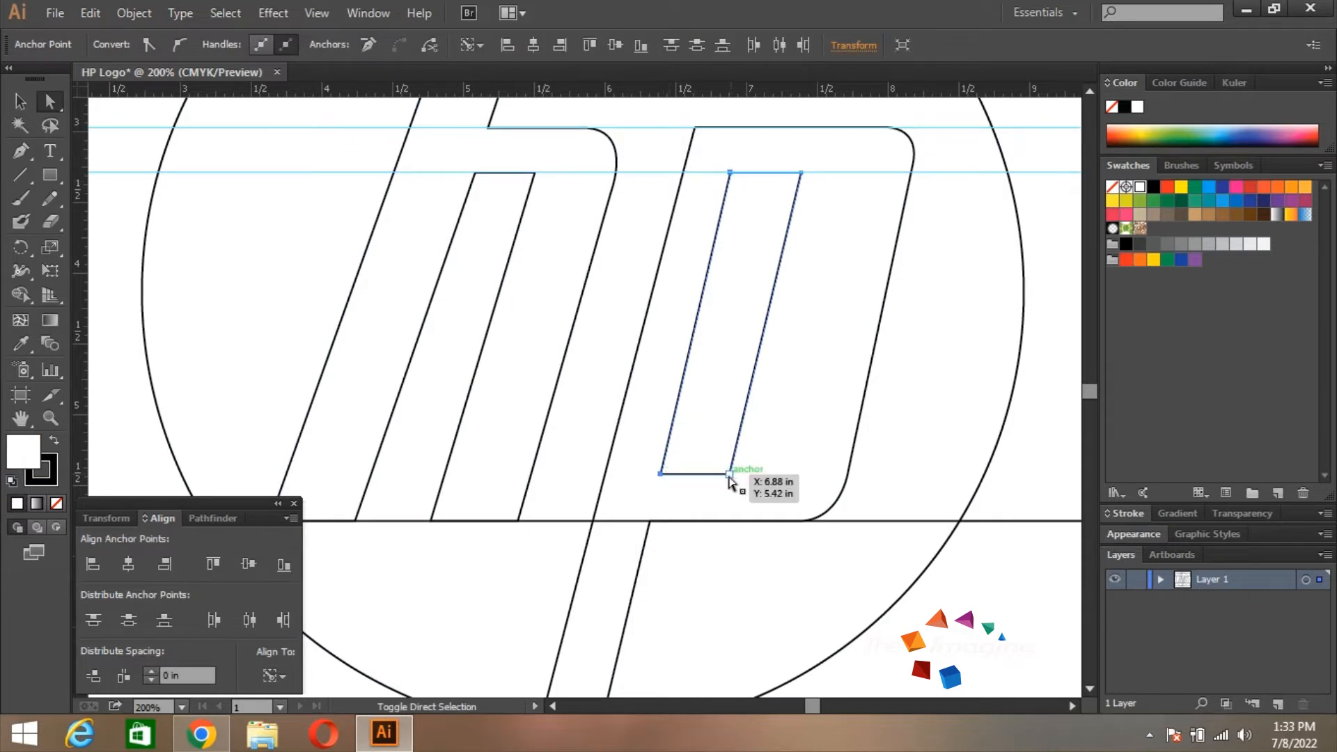
left_click(800, 173, "shift")
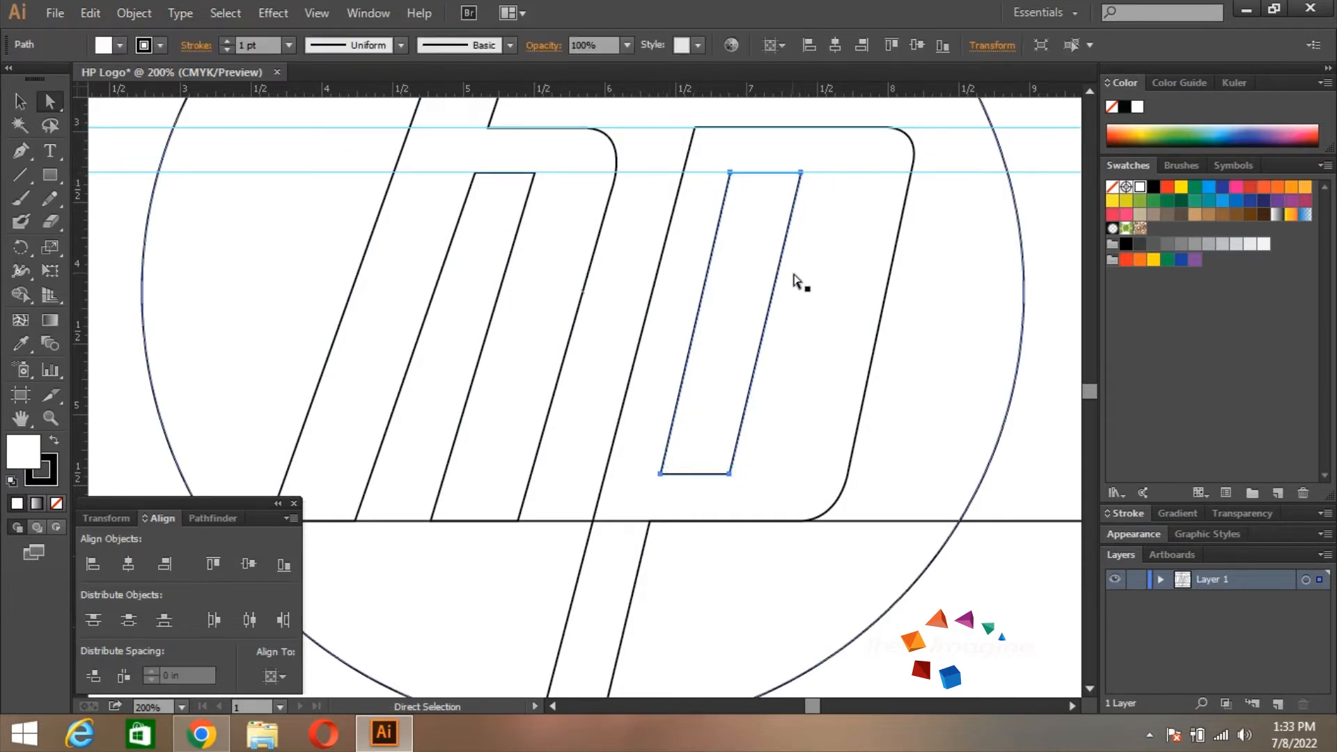
key("Right")
key("Right")
key("Right")
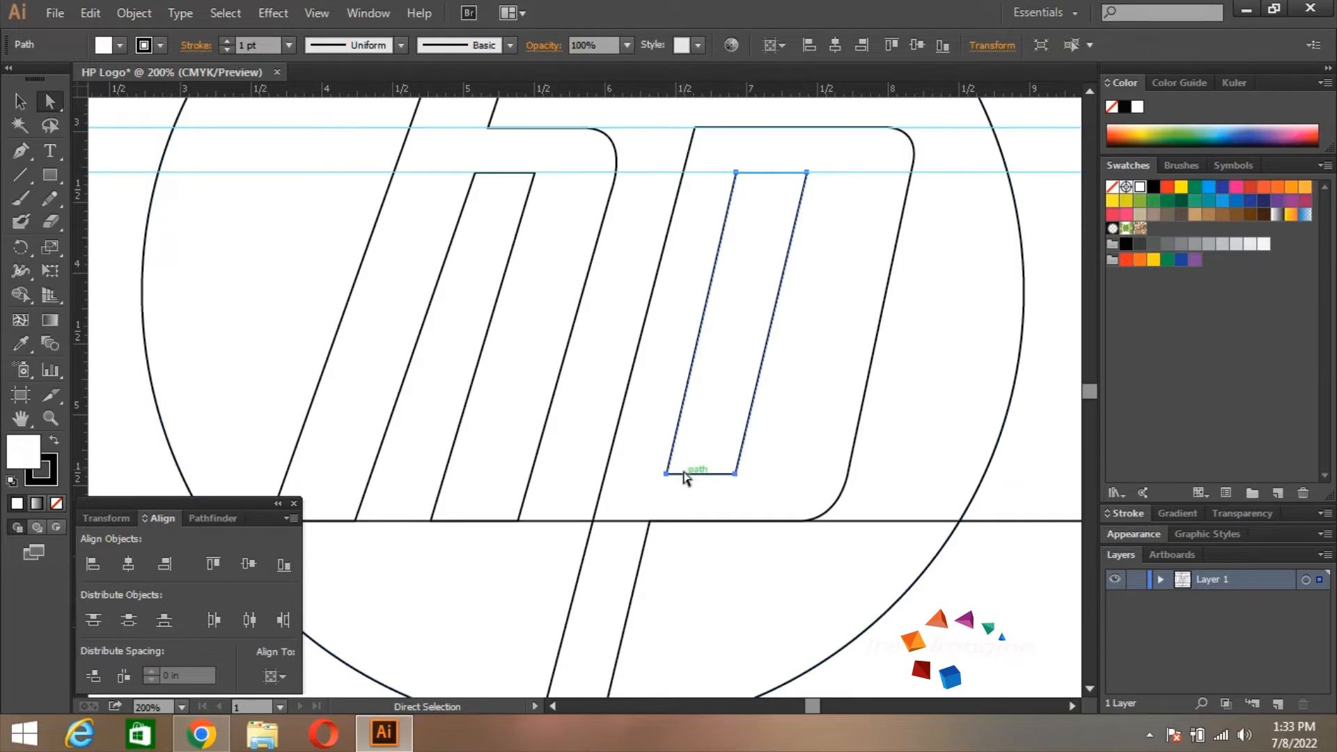
Move the lower-right anchor of the p's counter 0.05 in to the right, keeping it level
left_click(688, 465)
left_click(804, 173)
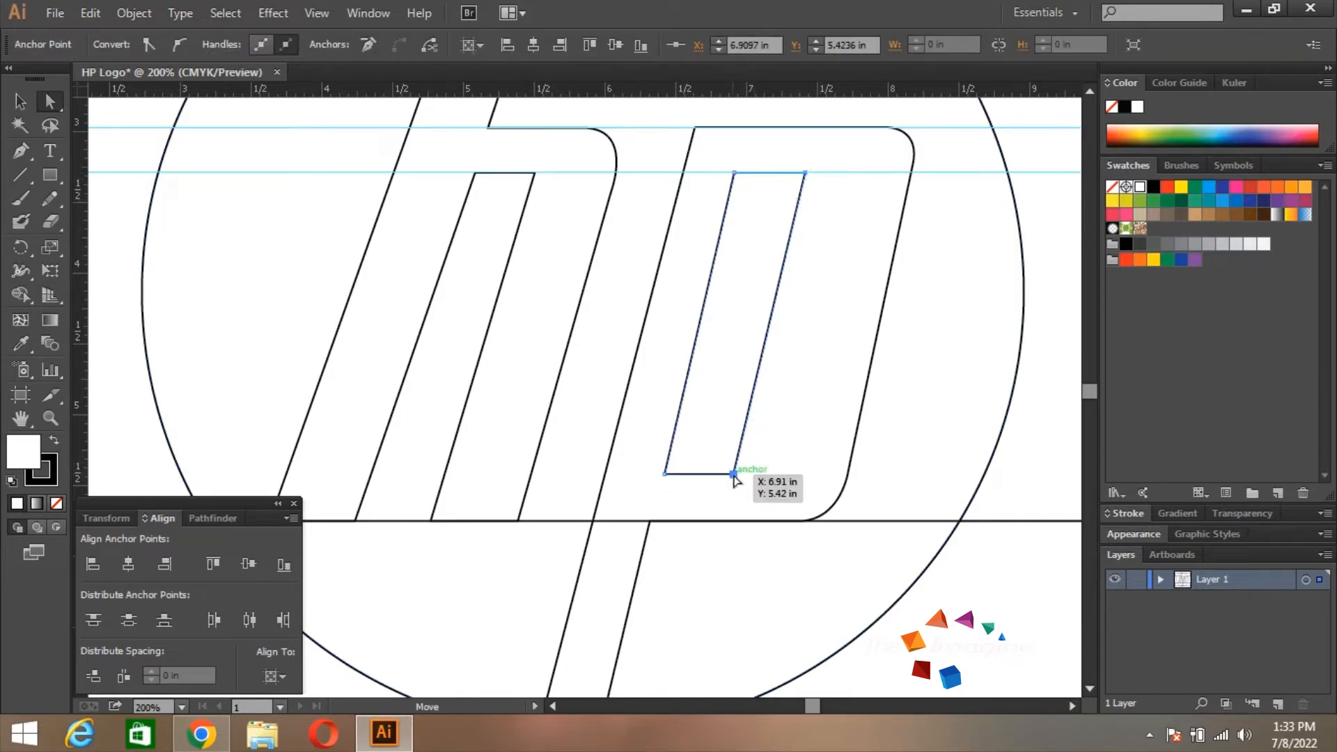
left_click_drag(733, 475, 740, 475)
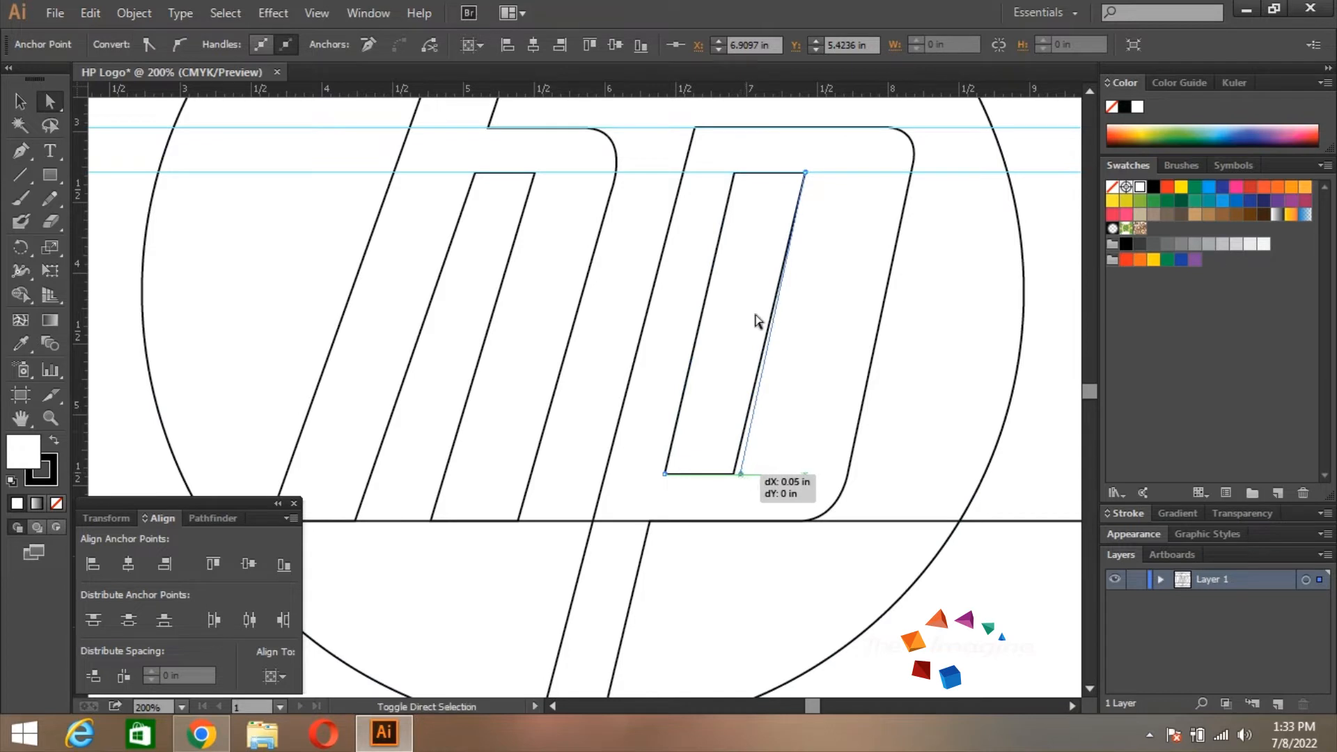
Nudge both upper anchors of the p's counter to the right to increase its slant
left_click(734, 172)
left_click(805, 173, "shift")
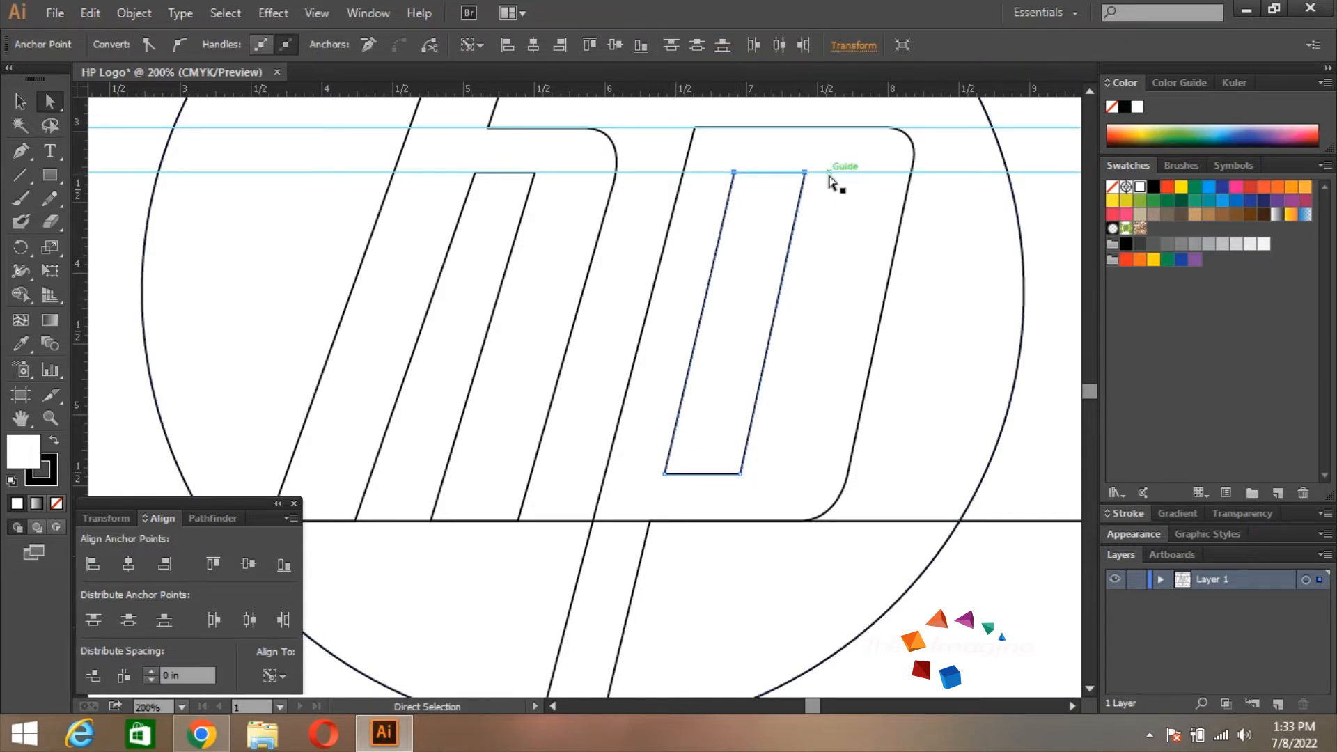
key("Right")
key("Right")
key("Right")
key("Right")
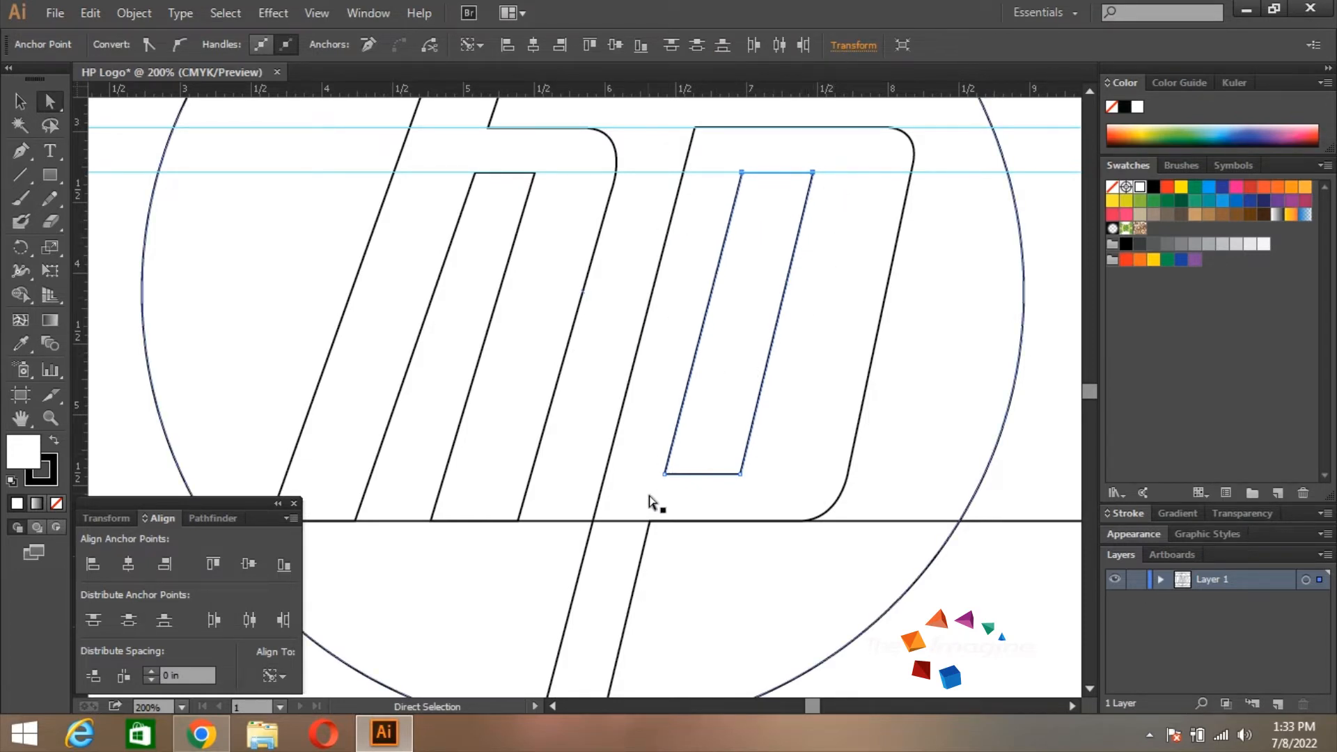
Widen the p's stem by nudging the two anchors of its lower right side and the counter's two left anchors to the right together
key("z")
left_click(720, 333, "alt")
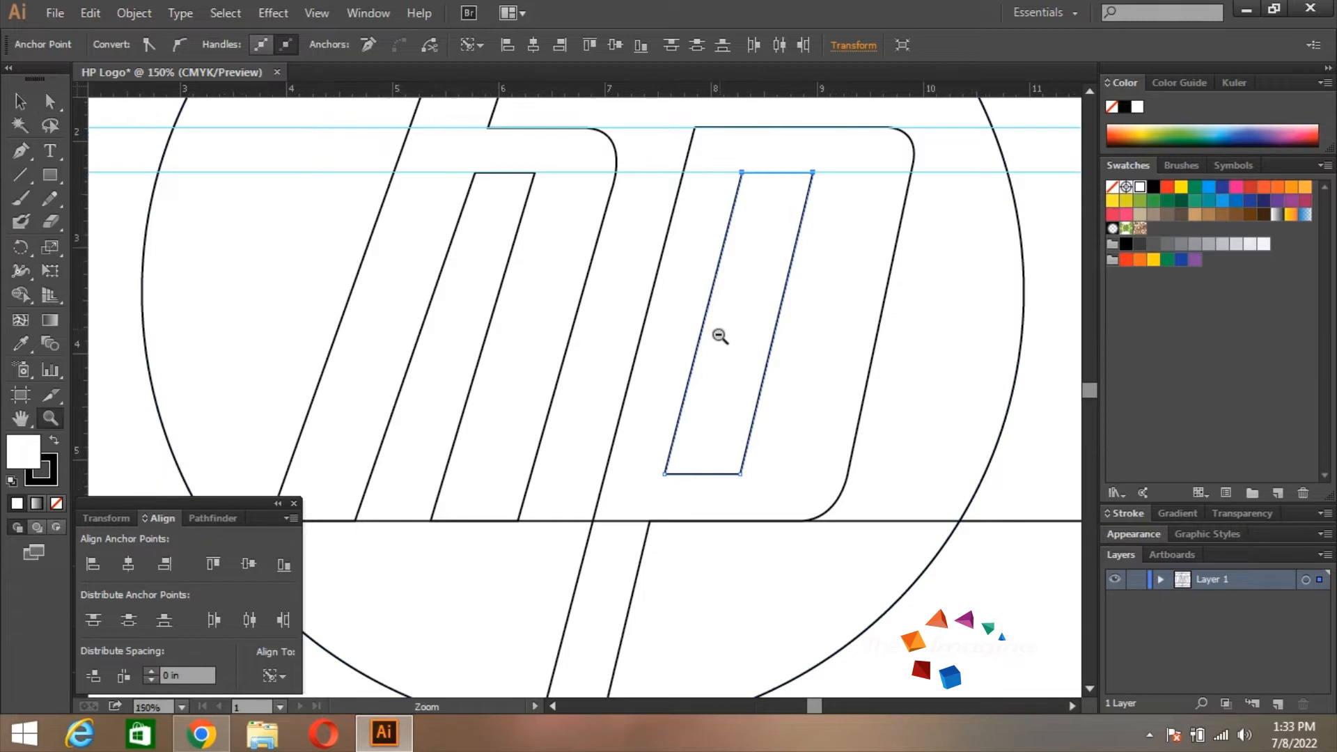
key("v")
left_click_drag(651, 383, 782, 353)
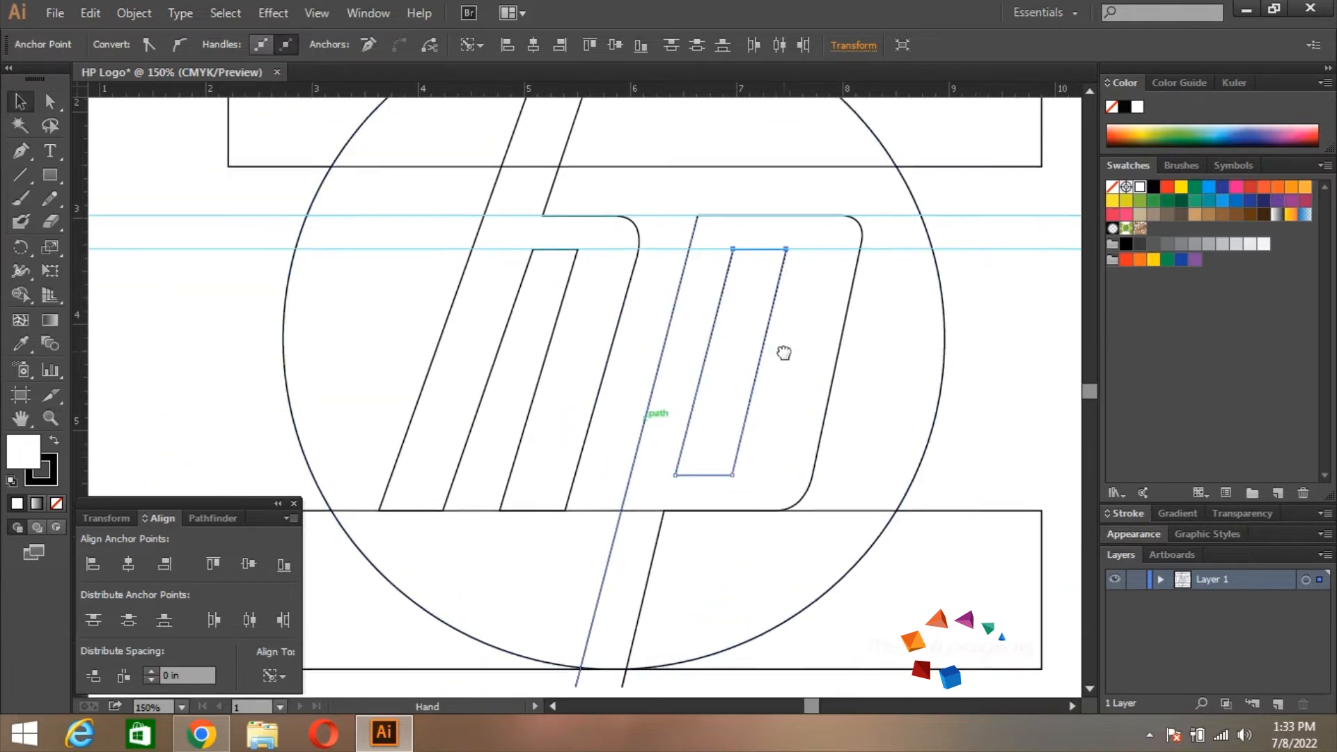
key("a")
left_click_drag(898, 344, 900, 346)
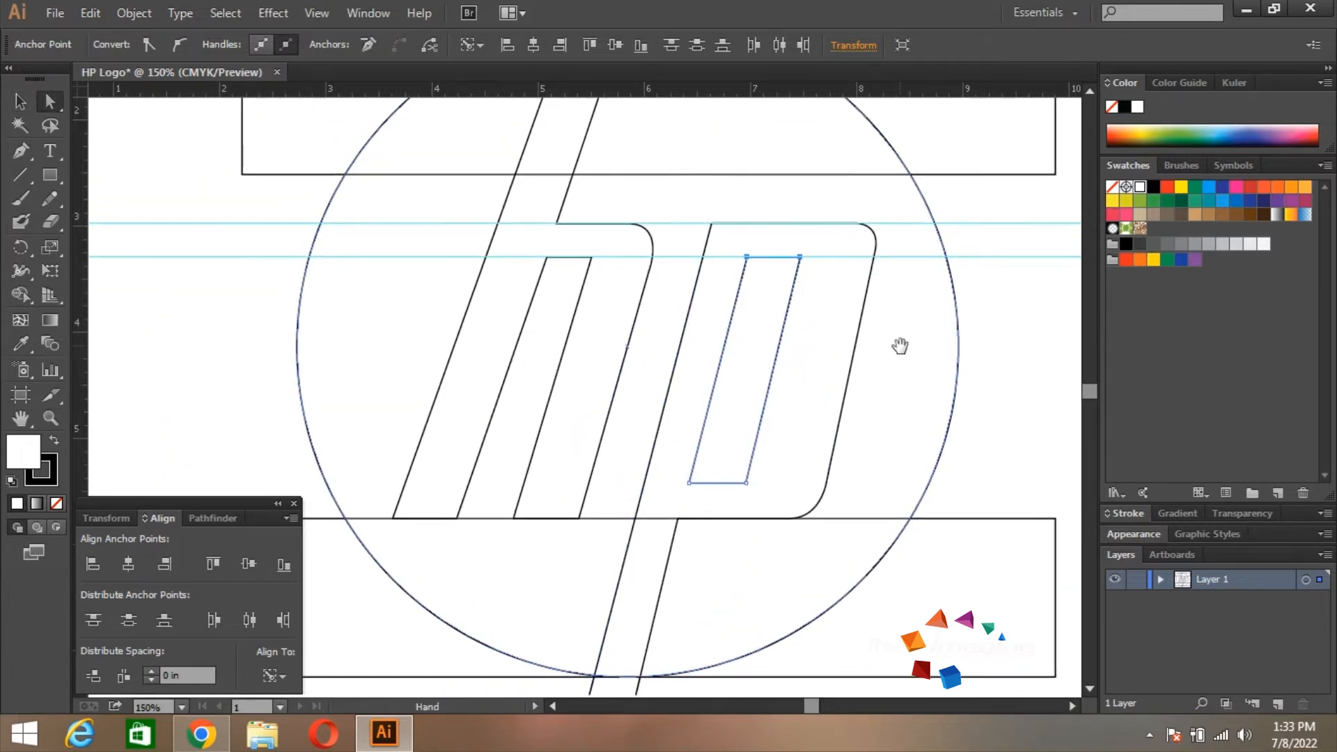
left_click(681, 522)
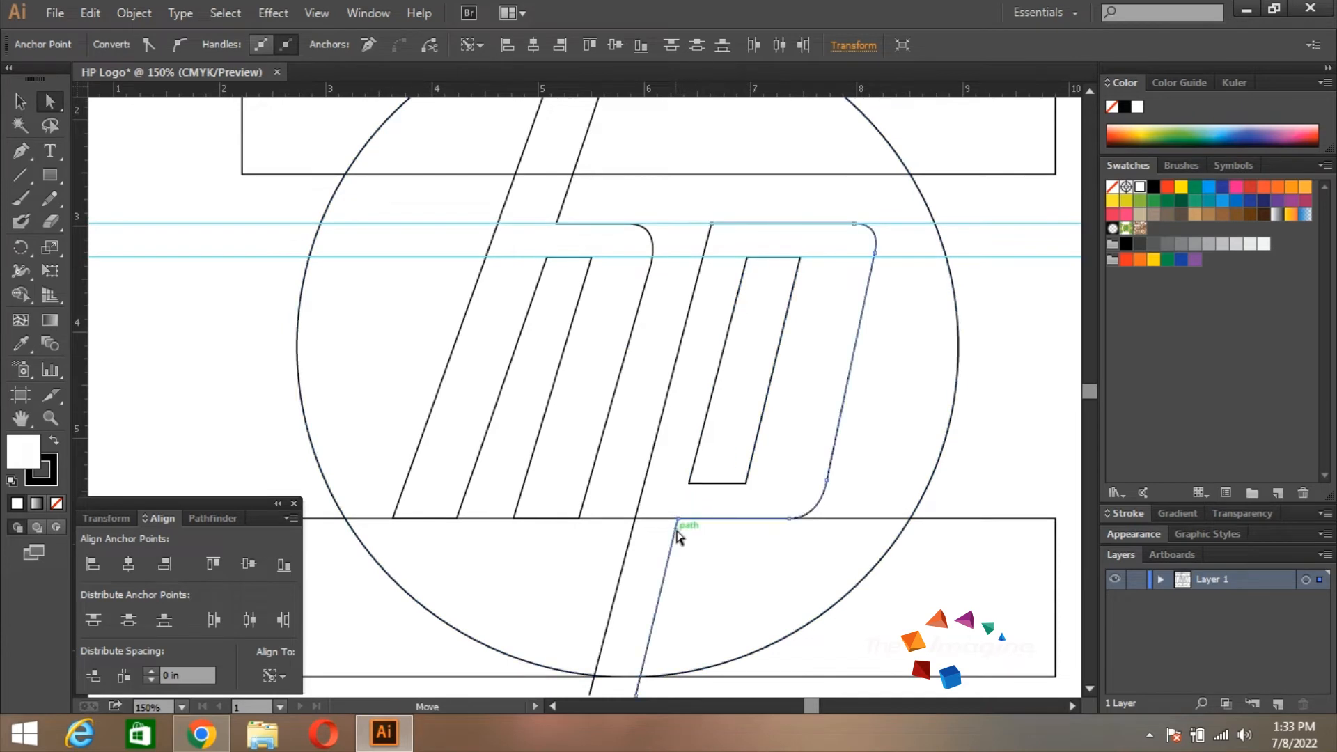
left_click_drag(687, 525, 716, 388)
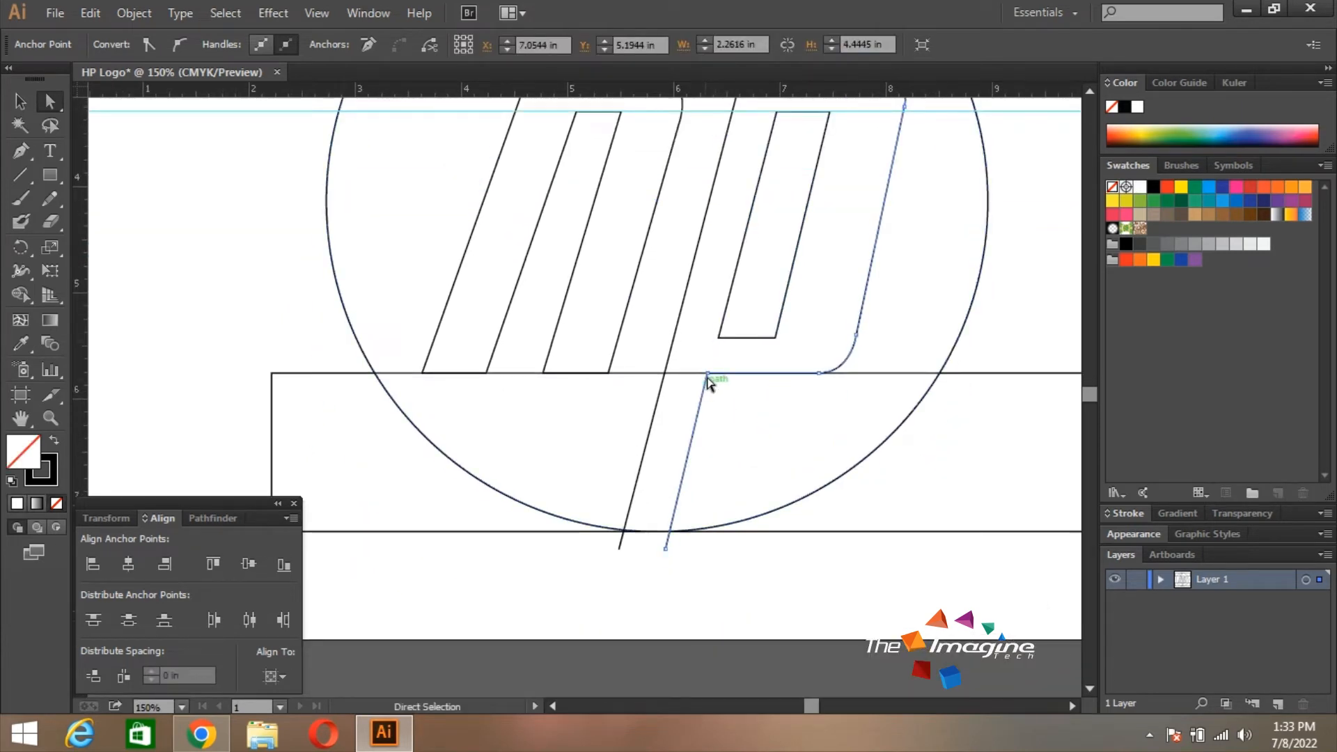
left_click(708, 373)
left_click(665, 549, "shift")
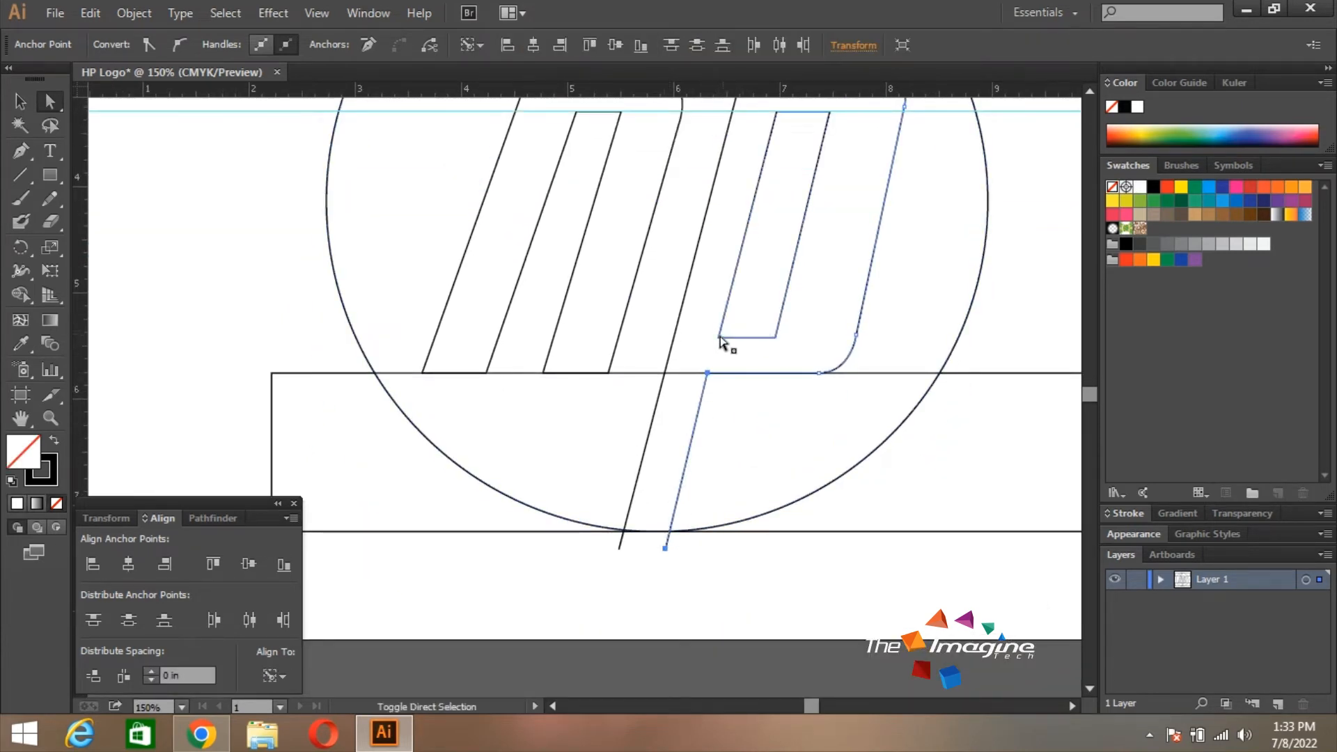
left_click(719, 337, "shift")
left_click(777, 113, "shift")
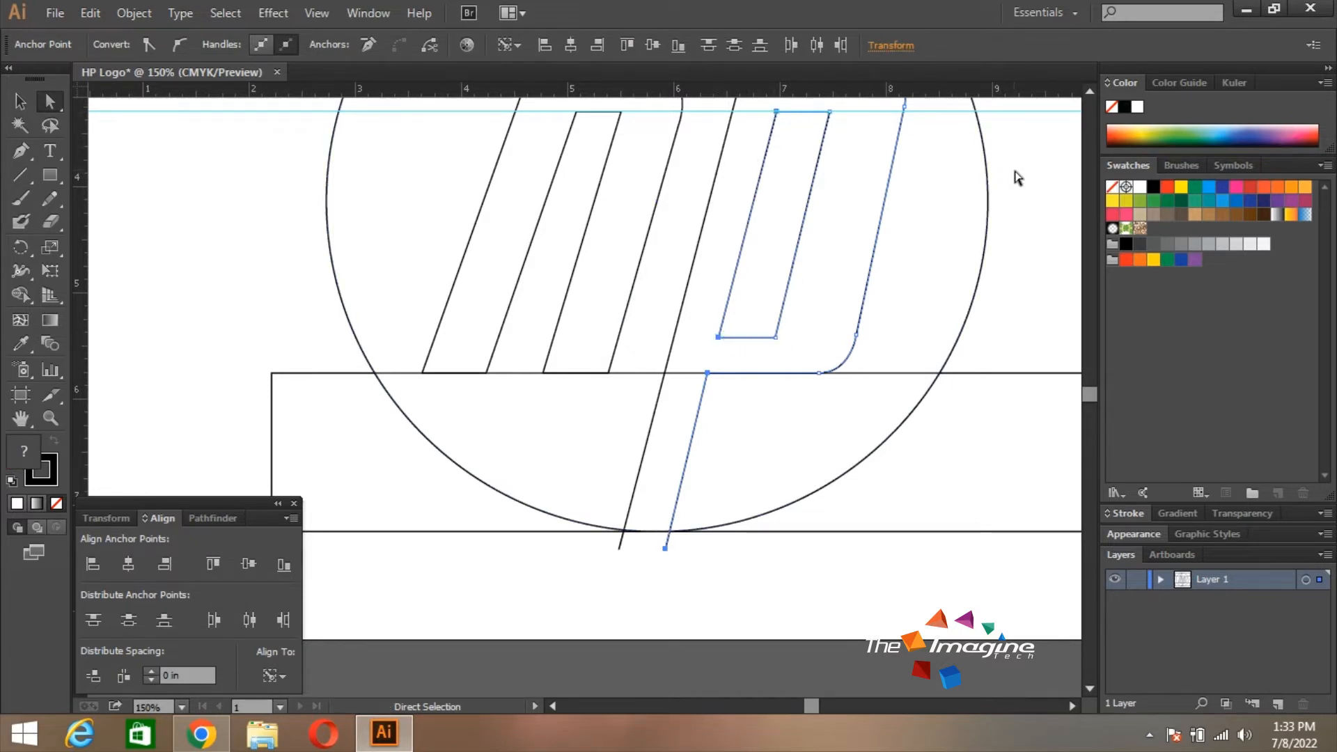
key("Right")
key("Right")
key("Right")
key("Right")
key("Right")
key("Right")
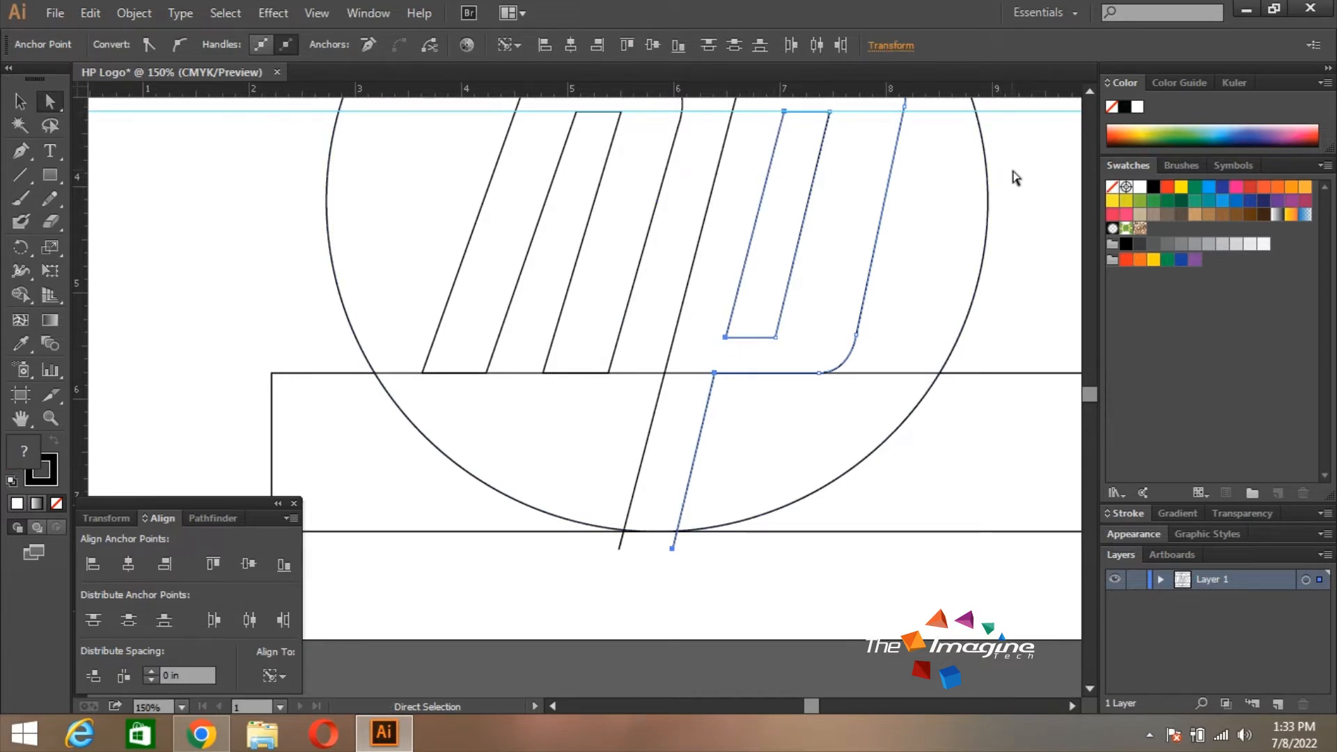
key("Right")
key("Right")
key("Right")
key("Right")
key("Right")
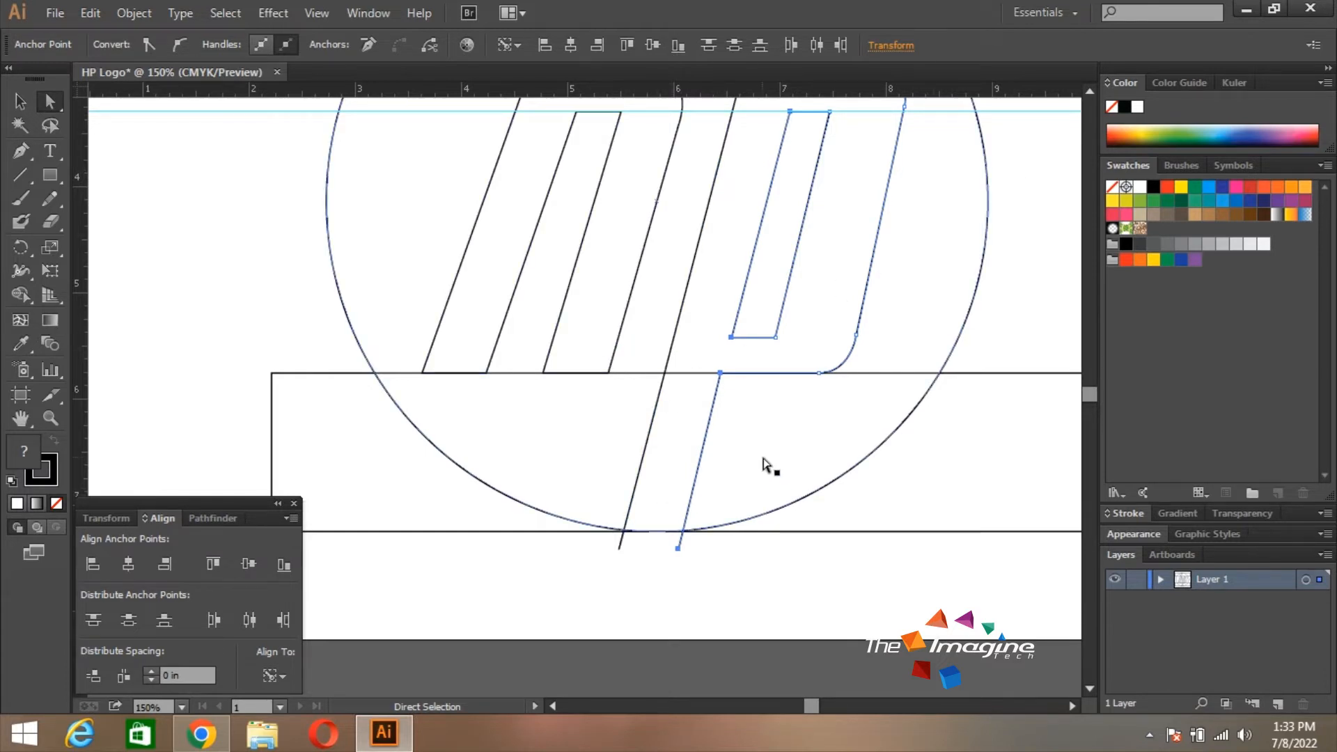
key("Left")
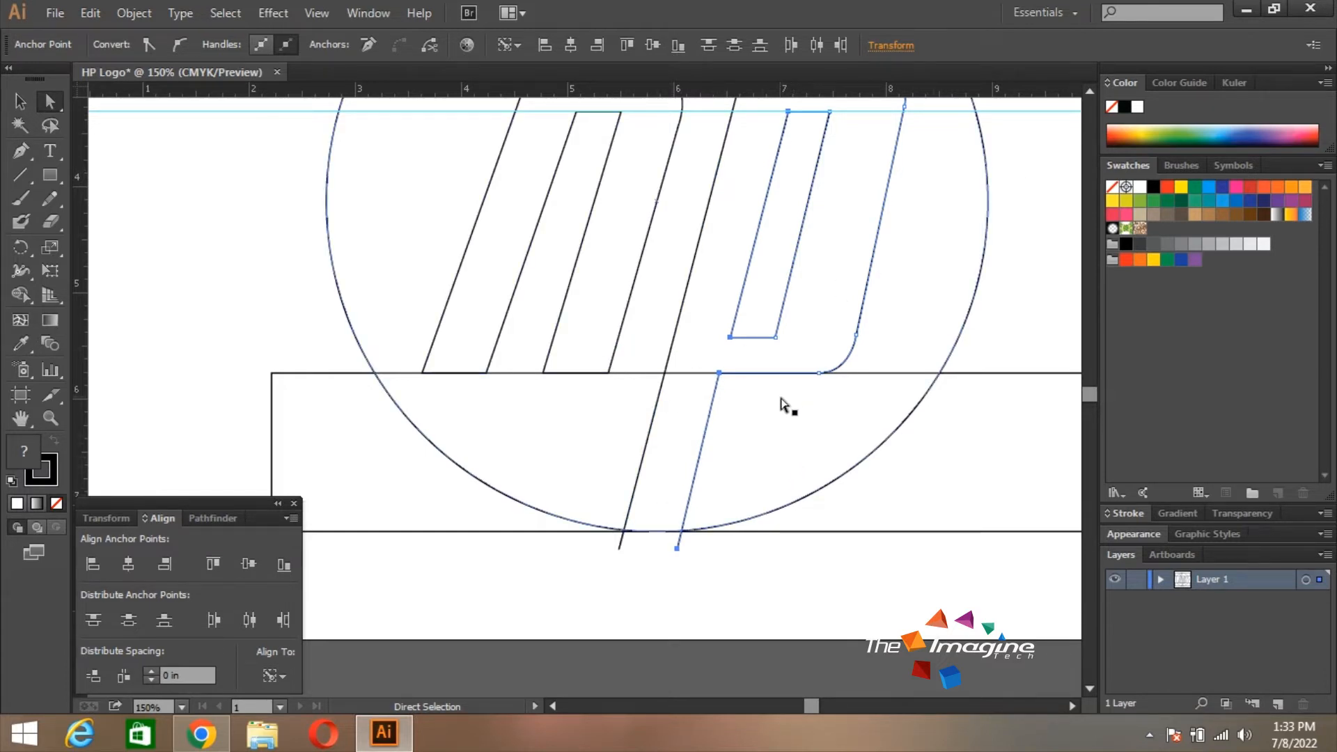
key("Left")
left_click_drag(813, 355, 787, 477)
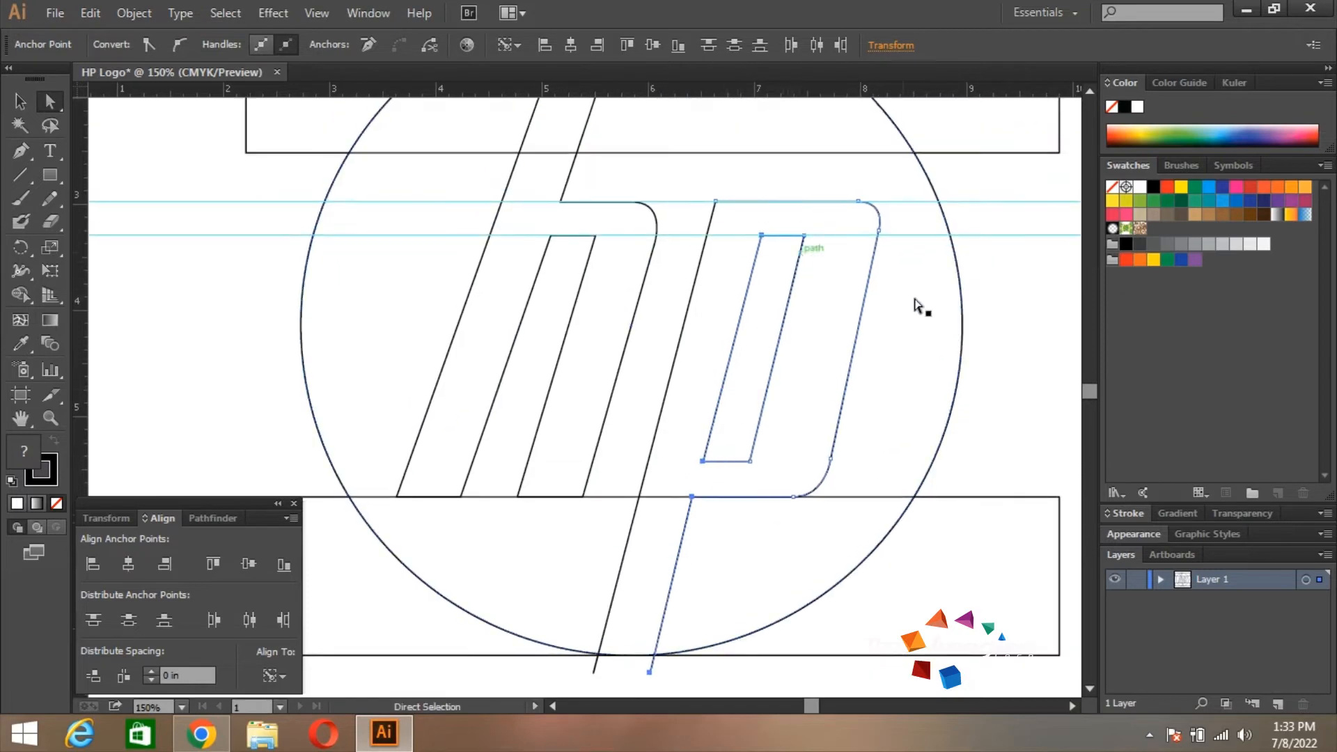
left_click(1015, 290)
Try narrowing the p by nudging the four anchors of its two rounded right corners to the left together
left_click_drag(868, 369, 860, 388)
left_click(823, 477)
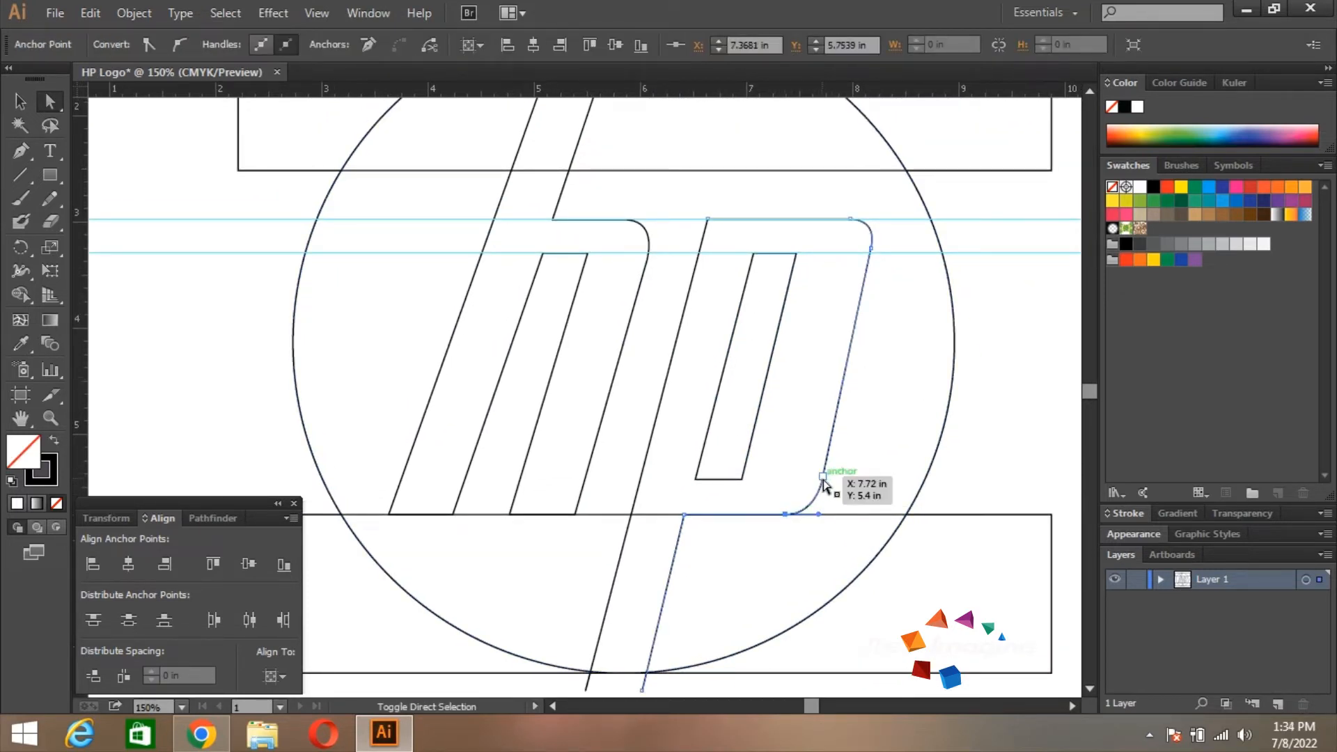
left_click(871, 247, "shift")
left_click(850, 219, "shift")
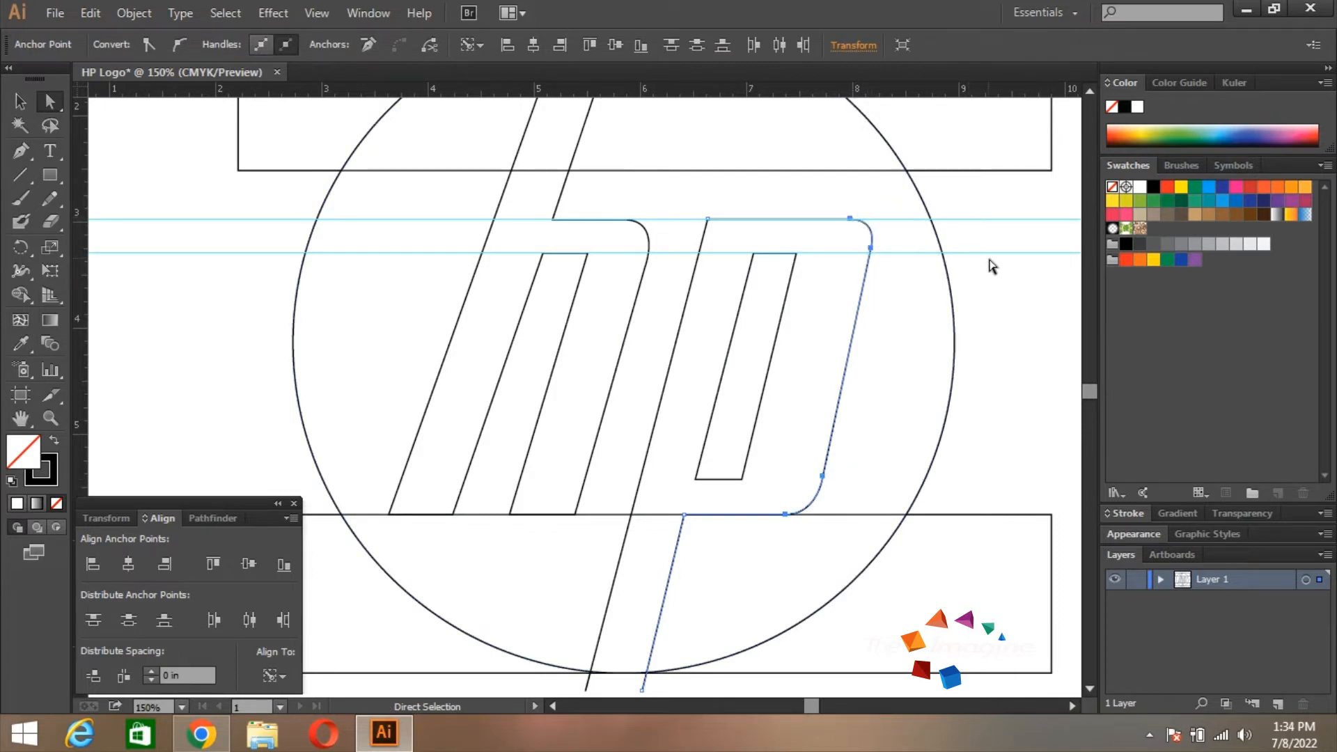
key("Left")
key("Left")
key("Left")
key("Left")
key("Left")
key("Left")
key("Left")
key("Left")
key("Left")
key("Left")
key("Left")
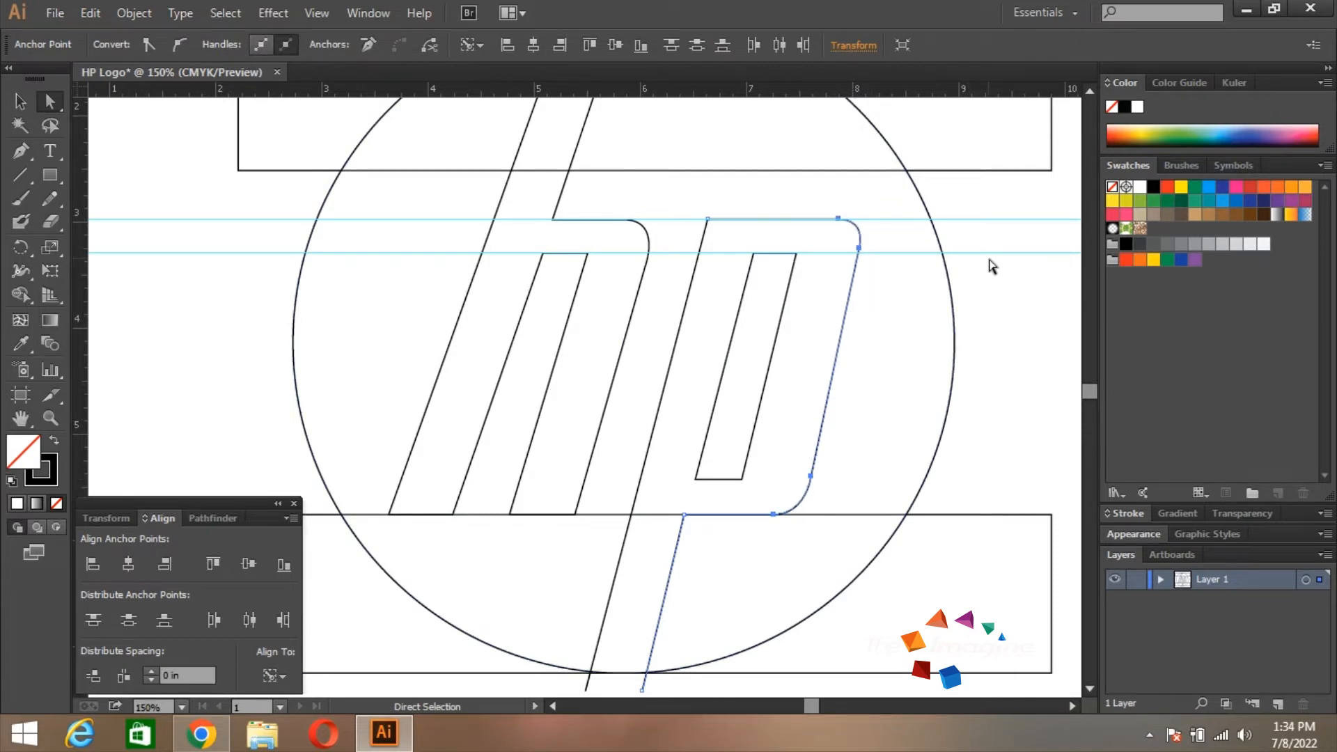
Nudge the four right-corner anchors of the p back to the right by the same amount and deselect them
key("Right")
key("Right")
key("Right")
key("Right")
key("Right")
key("Right")
key("Right")
key("Right")
key("Right")
key("Right")
key("Right")
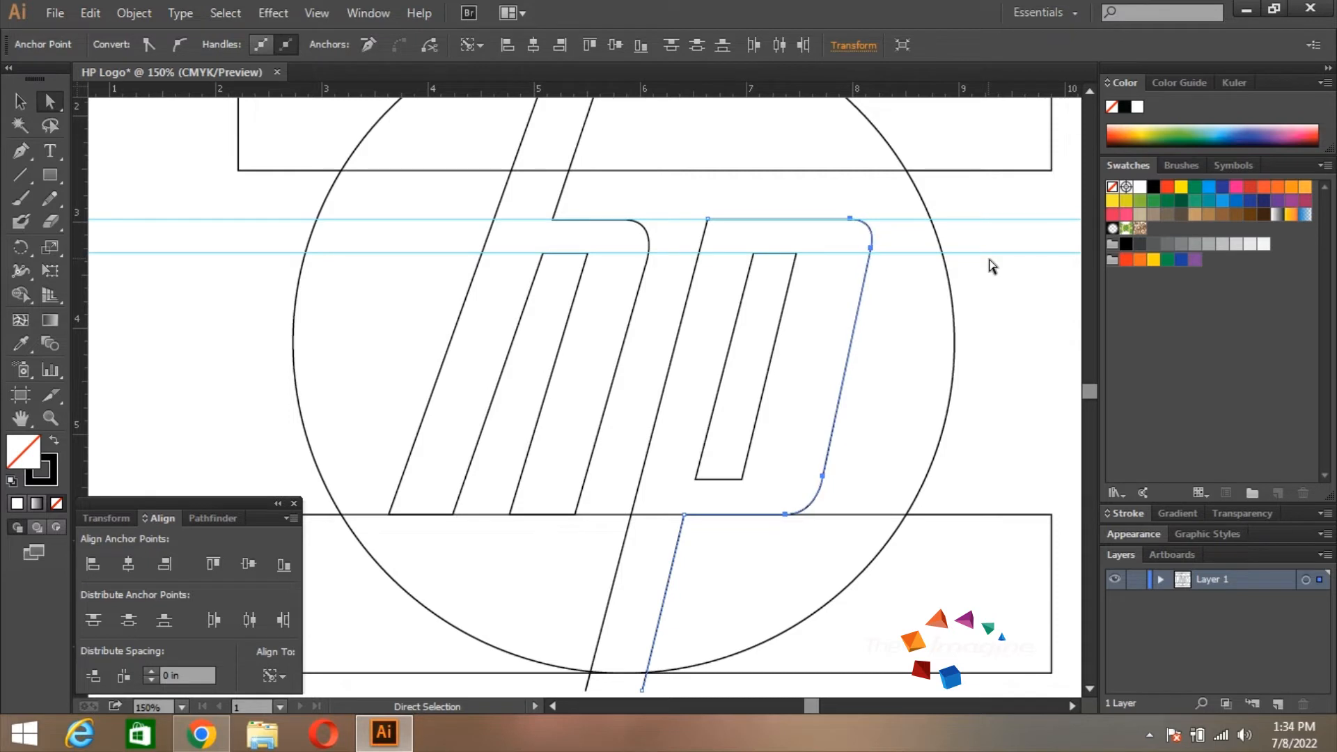
left_click(1014, 311)
Widen the p's counter by nudging its two right anchors slightly to the right together
key("space")
left_click_drag(885, 359, 923, 376)
left_click(800, 410)
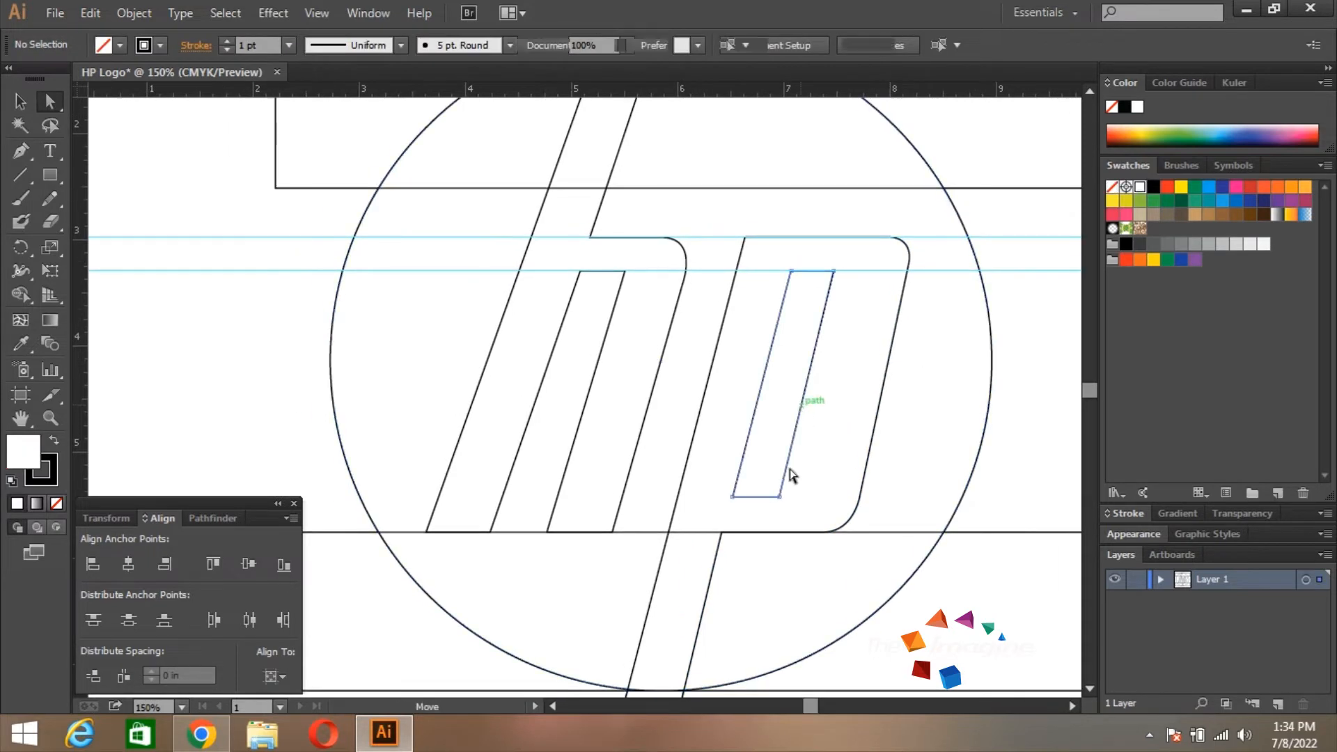
left_click(780, 499)
left_click(834, 271, "shift")
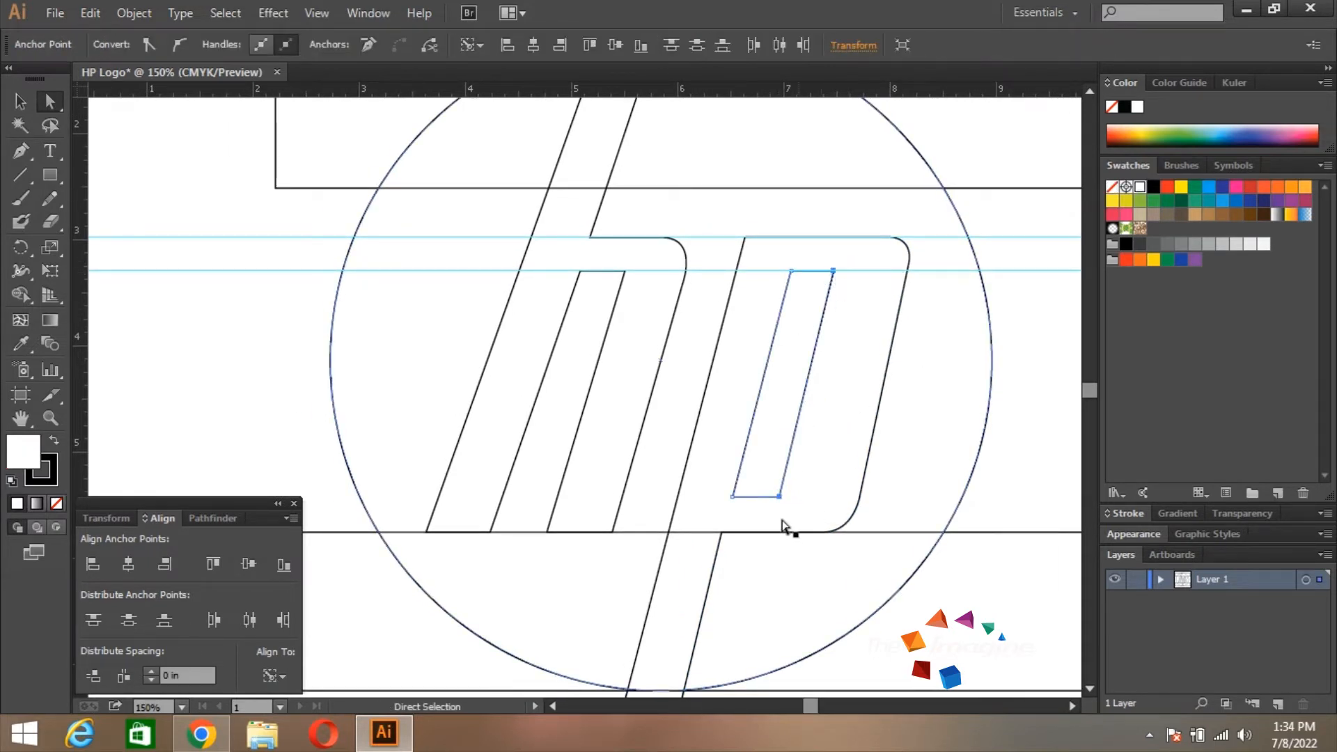
key("space")
left_click_drag(832, 480, 824, 422)
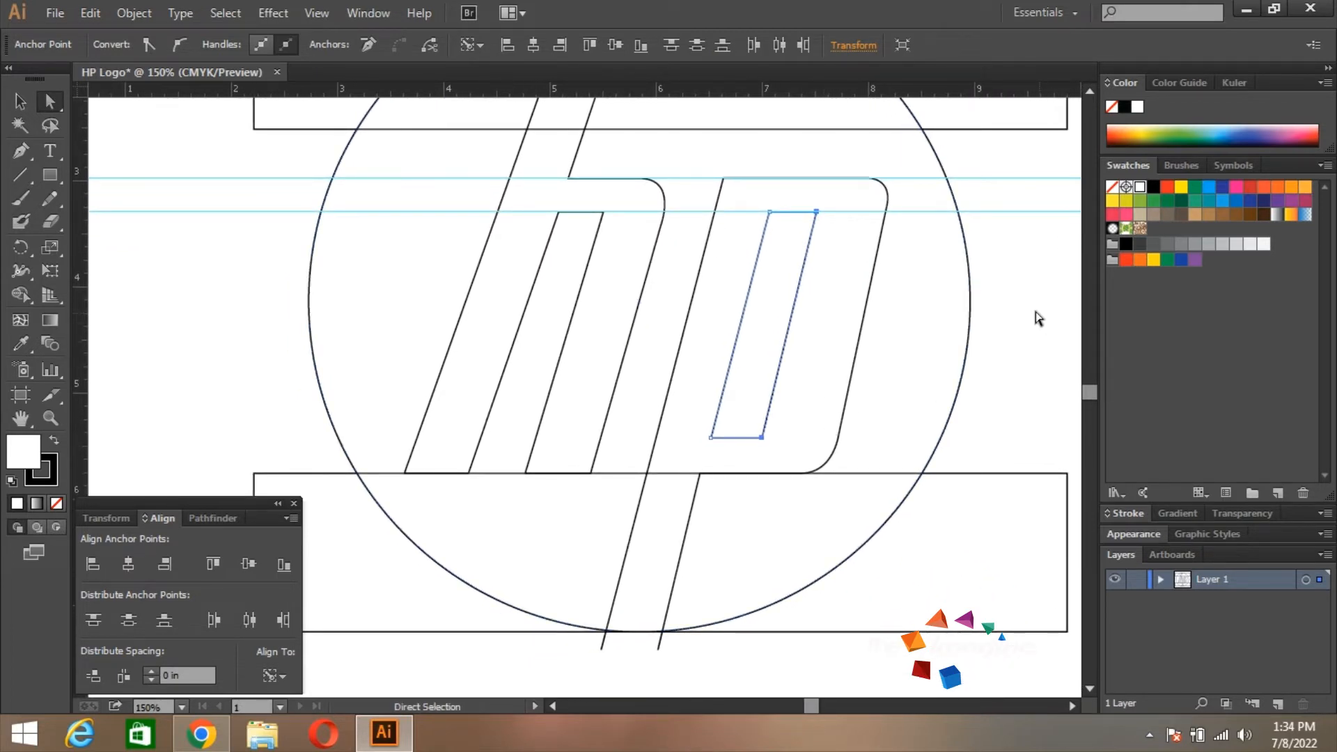
left_click(595, 226)
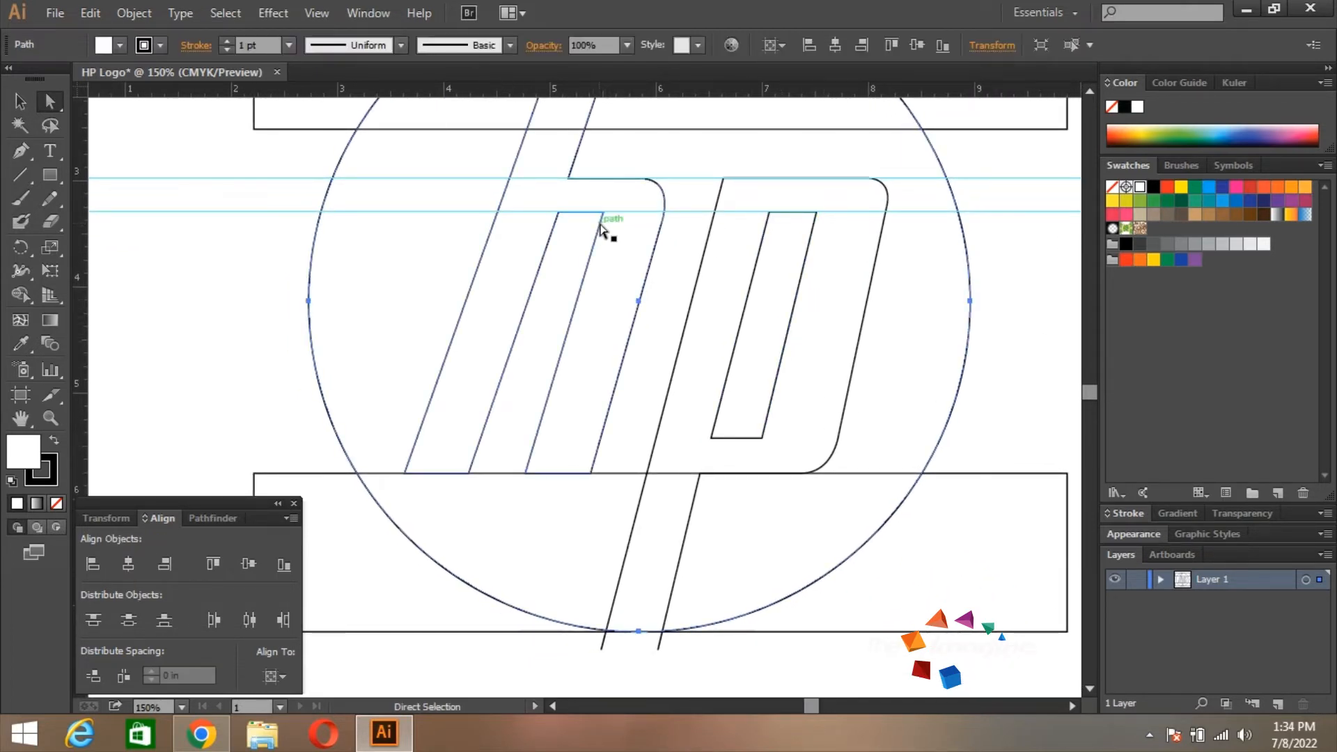
left_click(601, 221)
left_click(770, 433)
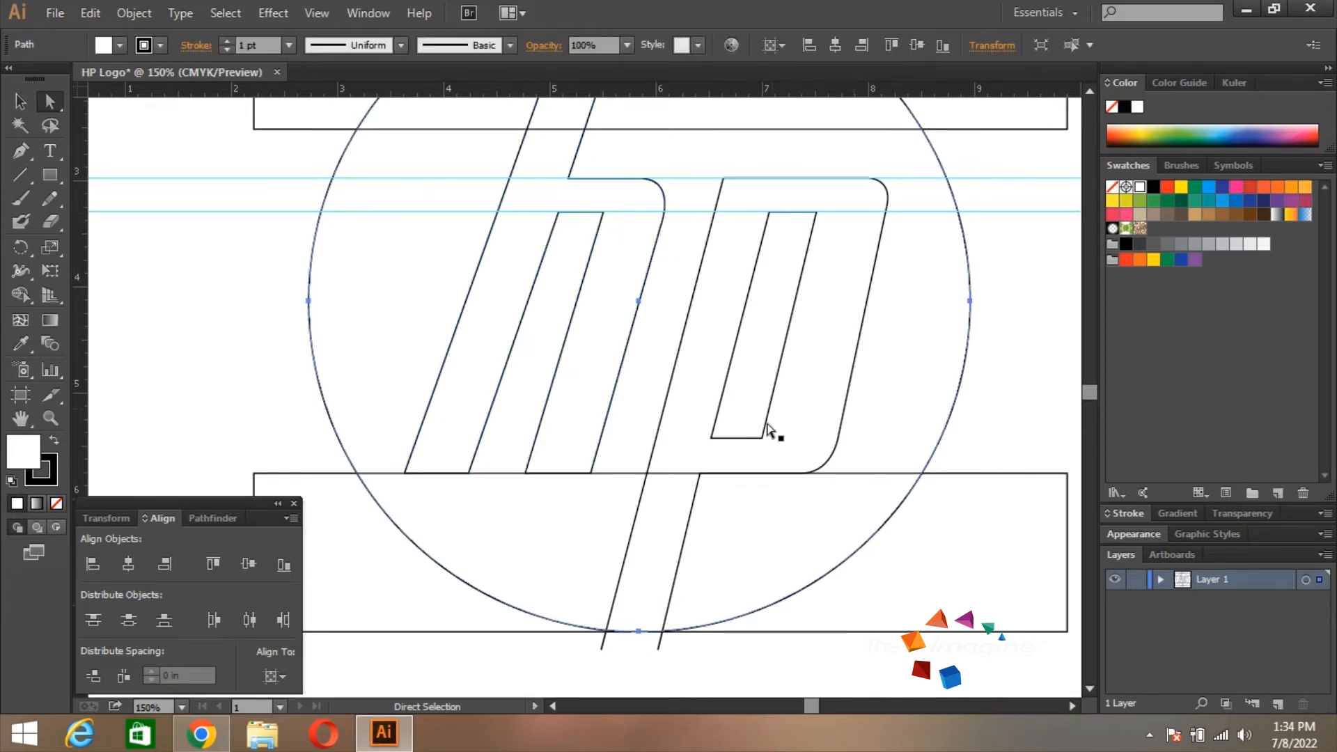
key("space")
left_click_drag(773, 409, 791, 436)
key("space")
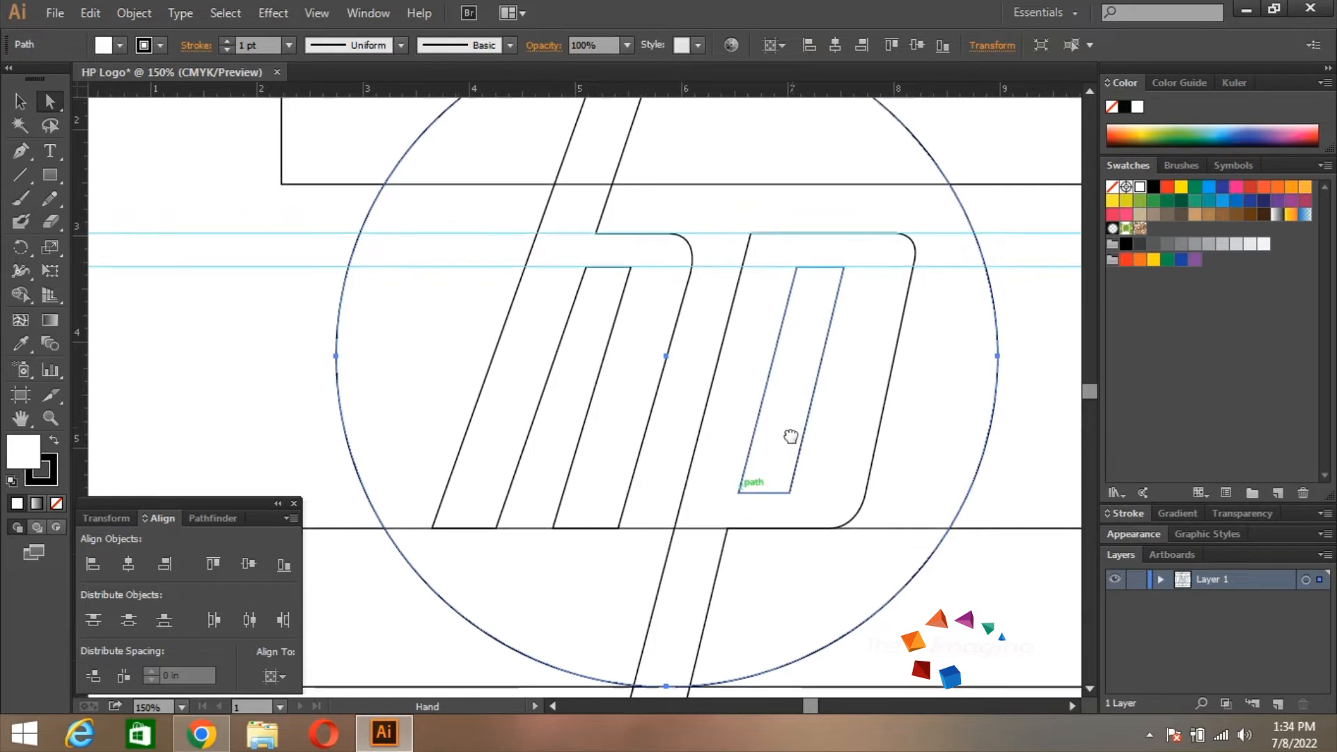
left_click_drag(823, 338, 819, 370)
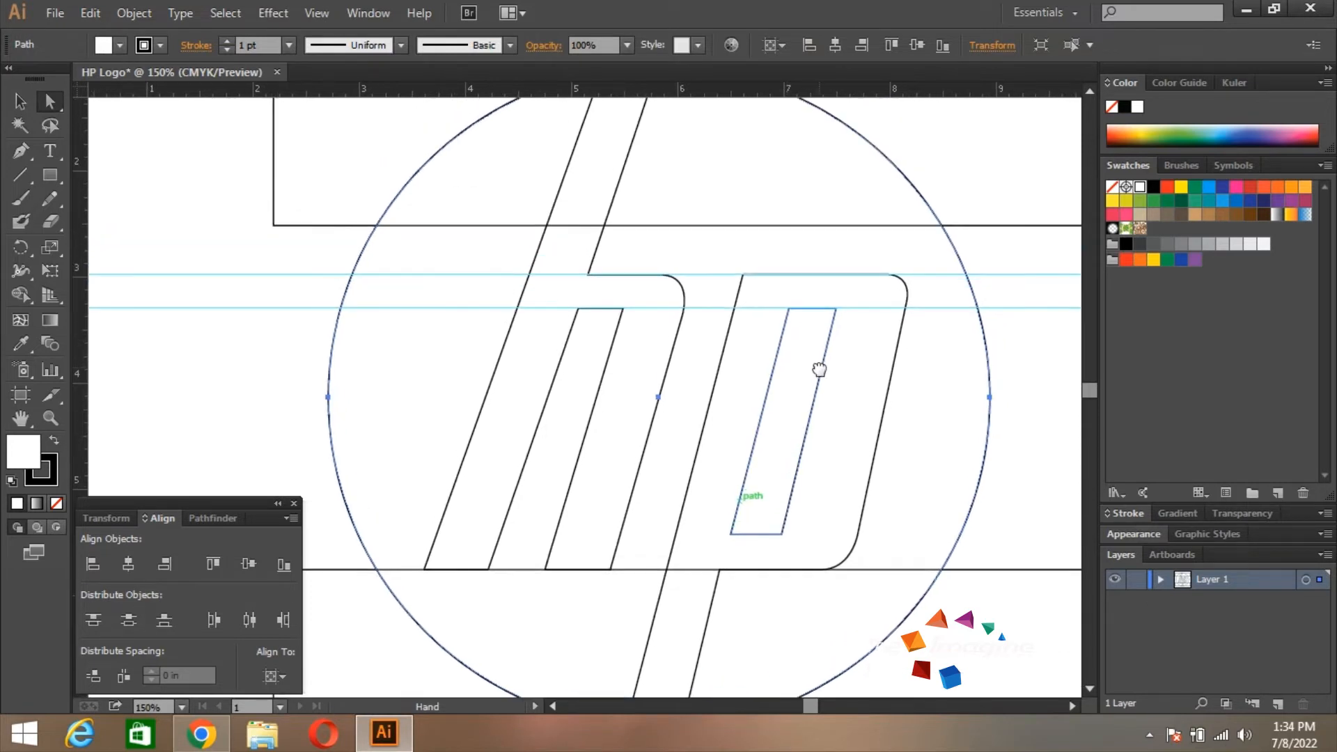
left_click(743, 275)
left_click(803, 247)
Close the open top of the h's ascender with a straight Pen segment between its two upper endpoints
key("space")
left_click_drag(921, 275, 908, 363)
left_click_drag(826, 370, 826, 403)
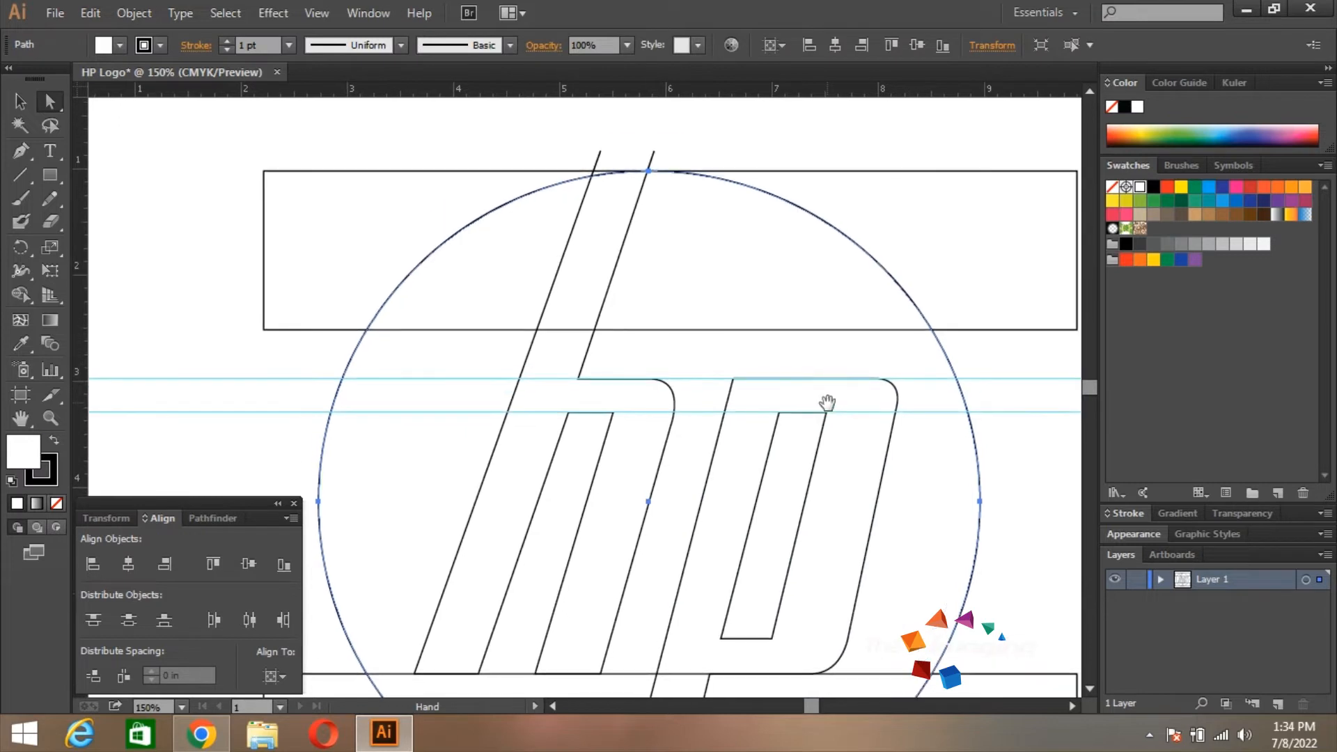
key("p")
left_click(653, 153, "ctrl")
left_click(653, 151)
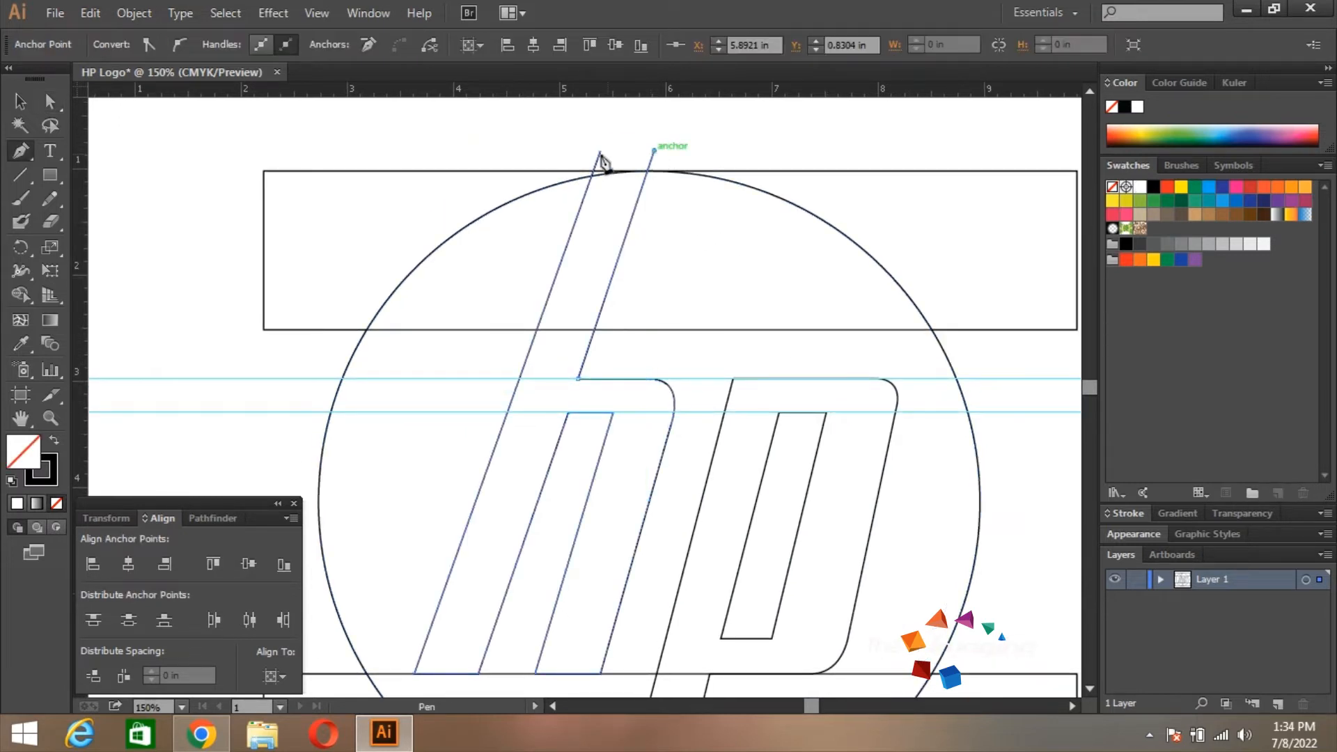
left_click(600, 151)
Move the lower anchor of the p's upper-right curve down onto the lower guide and lengthen its handle to round the corner
key("space")
left_click(679, 395, "ctrl+alt")
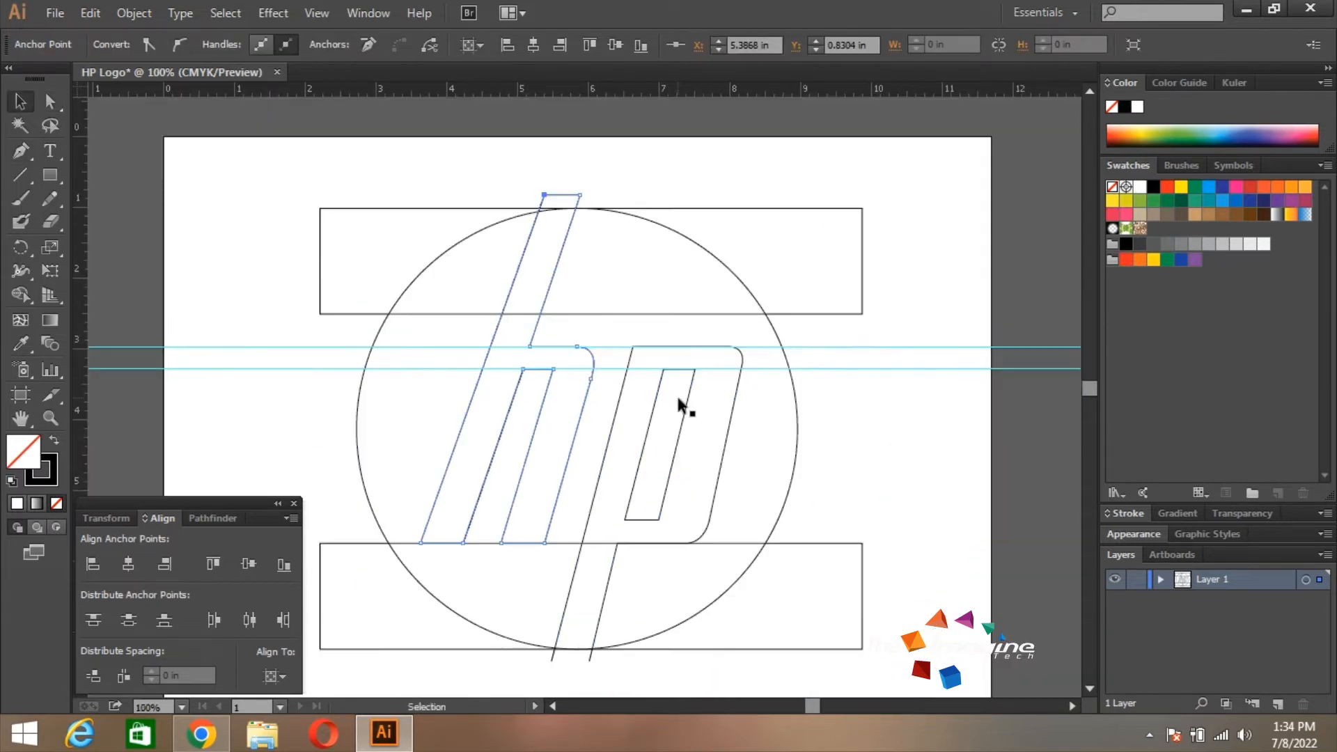
left_click_drag(718, 436, 778, 410)
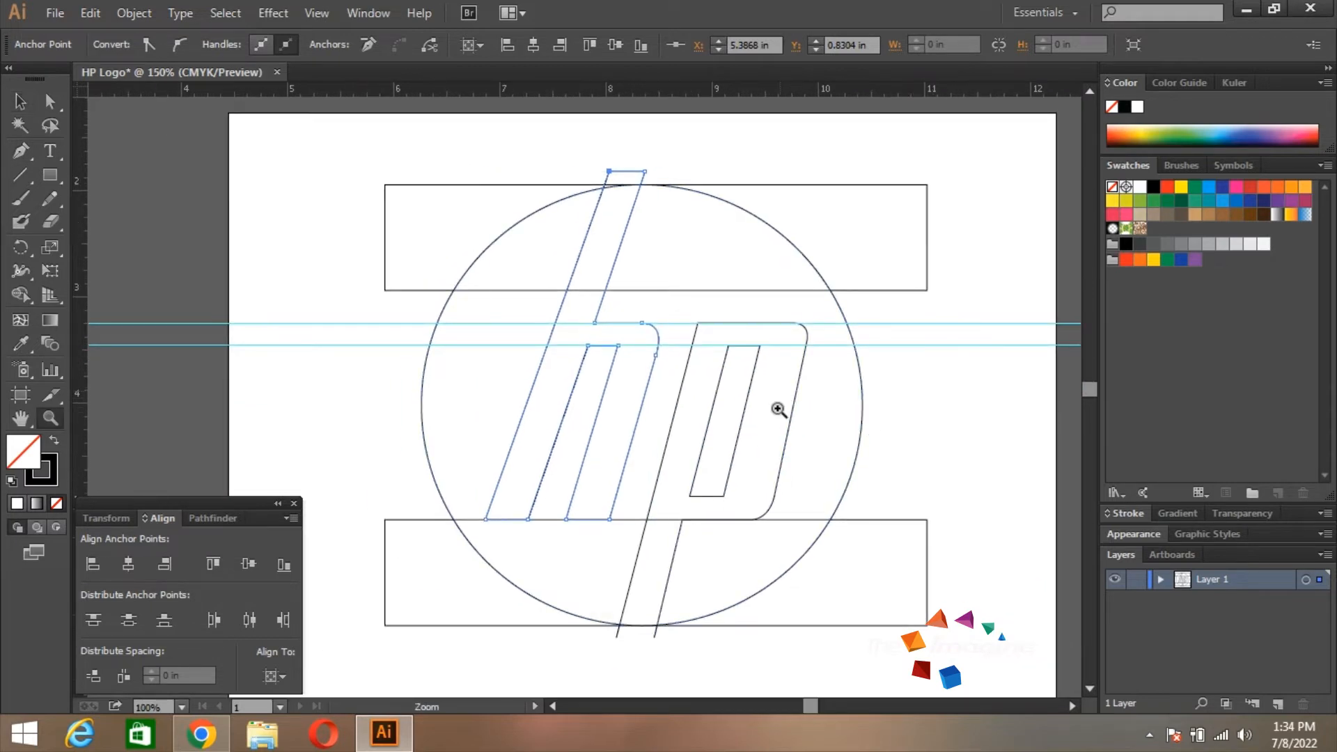
left_click(777, 392, "ctrl")
left_click(570, 364, "ctrl")
key("a")
left_click(662, 358)
left_click(652, 365, "ctrl")
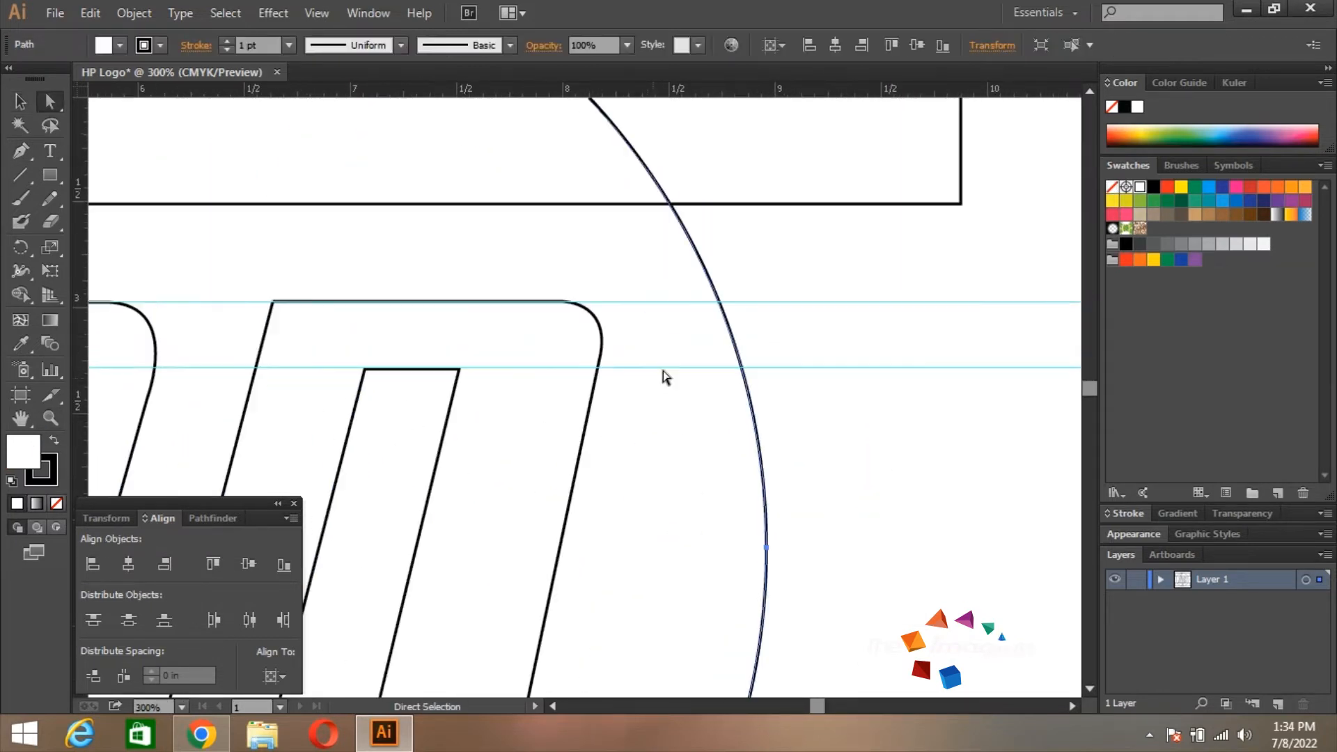
left_click(603, 347)
left_click_drag(621, 406, 764, 394)
left_click(746, 348)
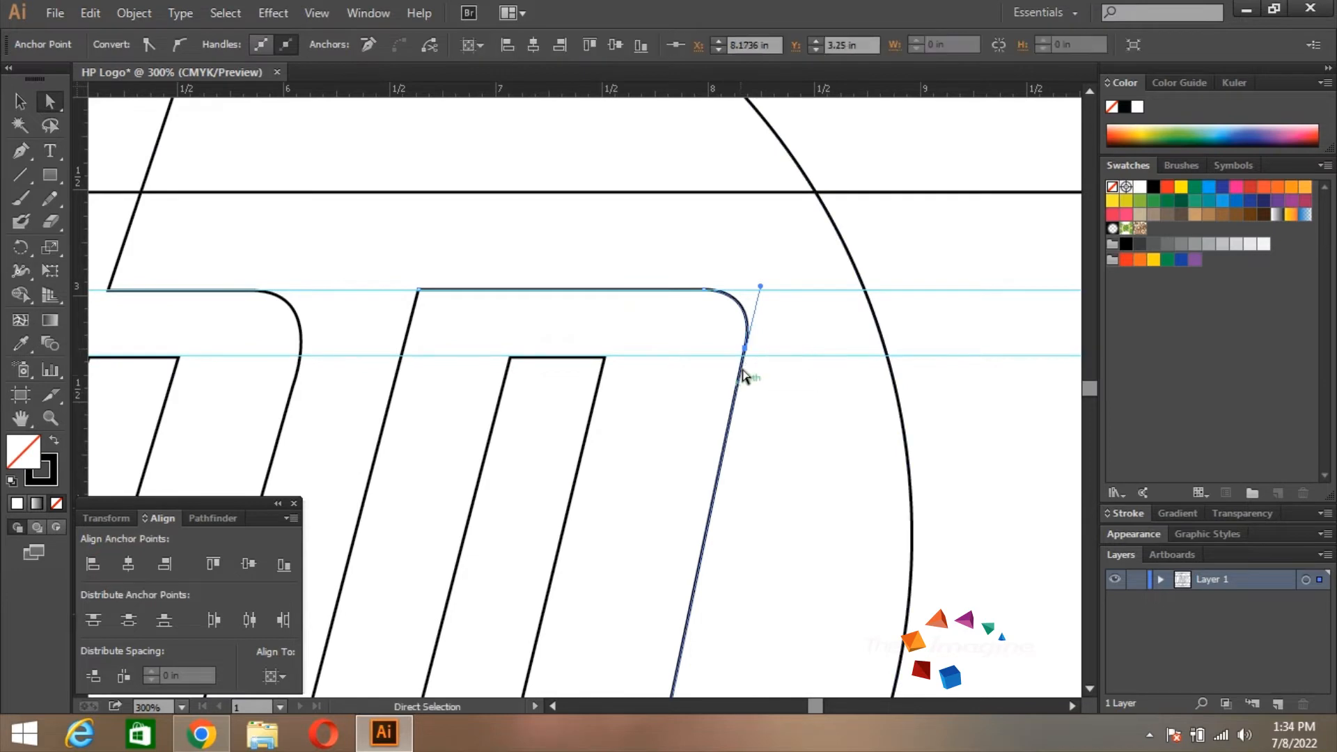
left_click_drag(744, 353, 745, 364)
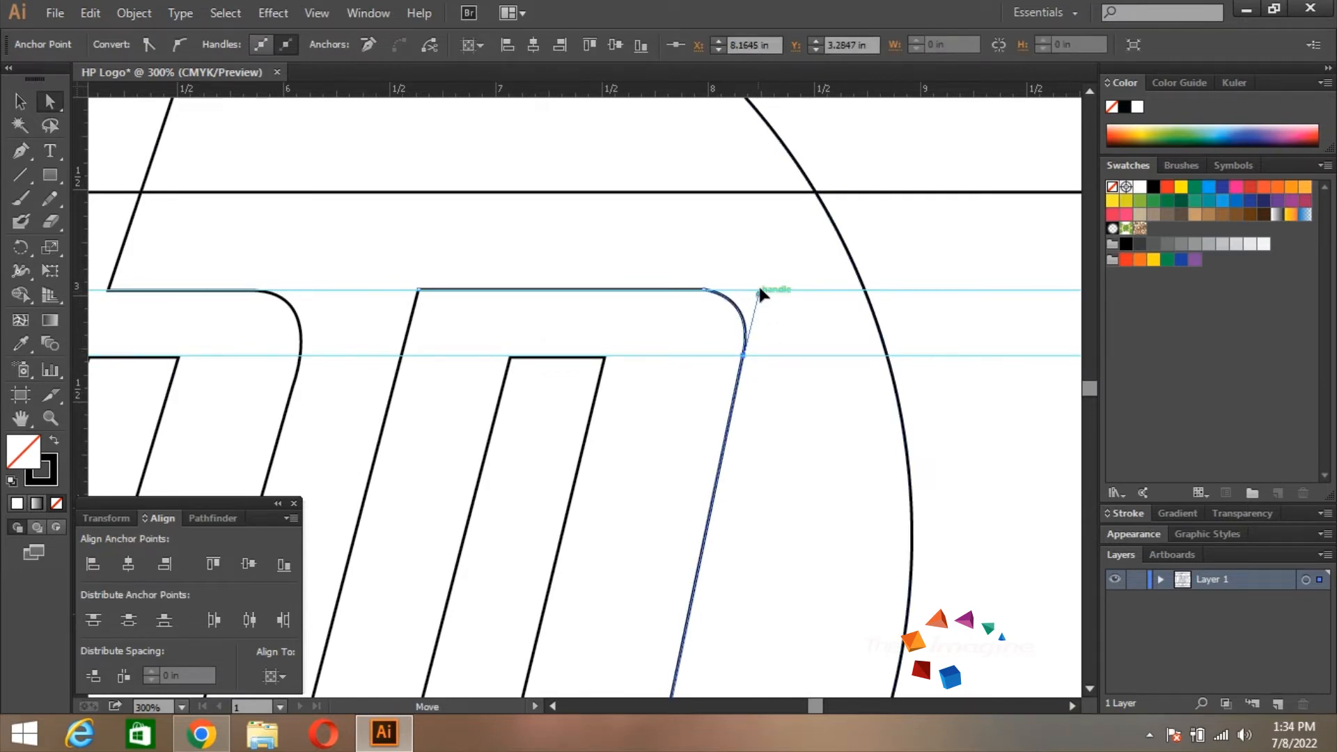
left_click_drag(761, 290, 760, 283)
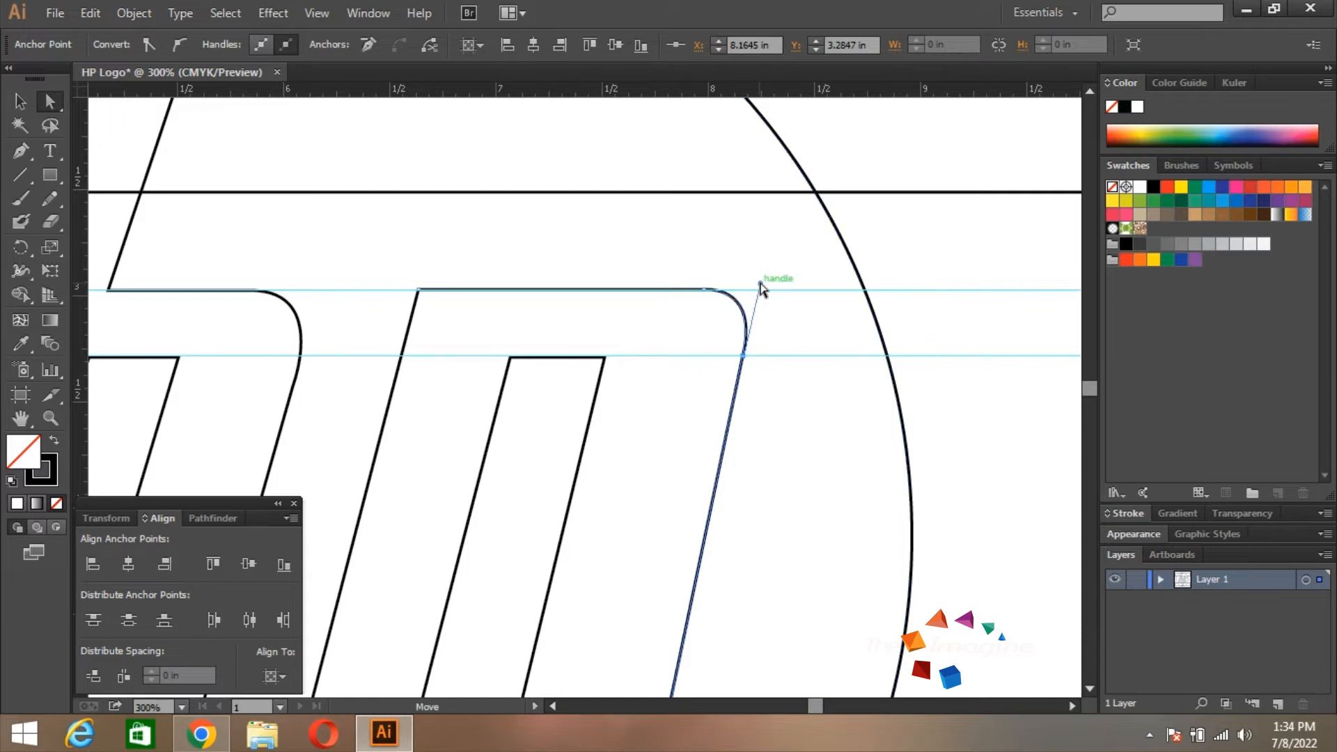
left_click(768, 259)
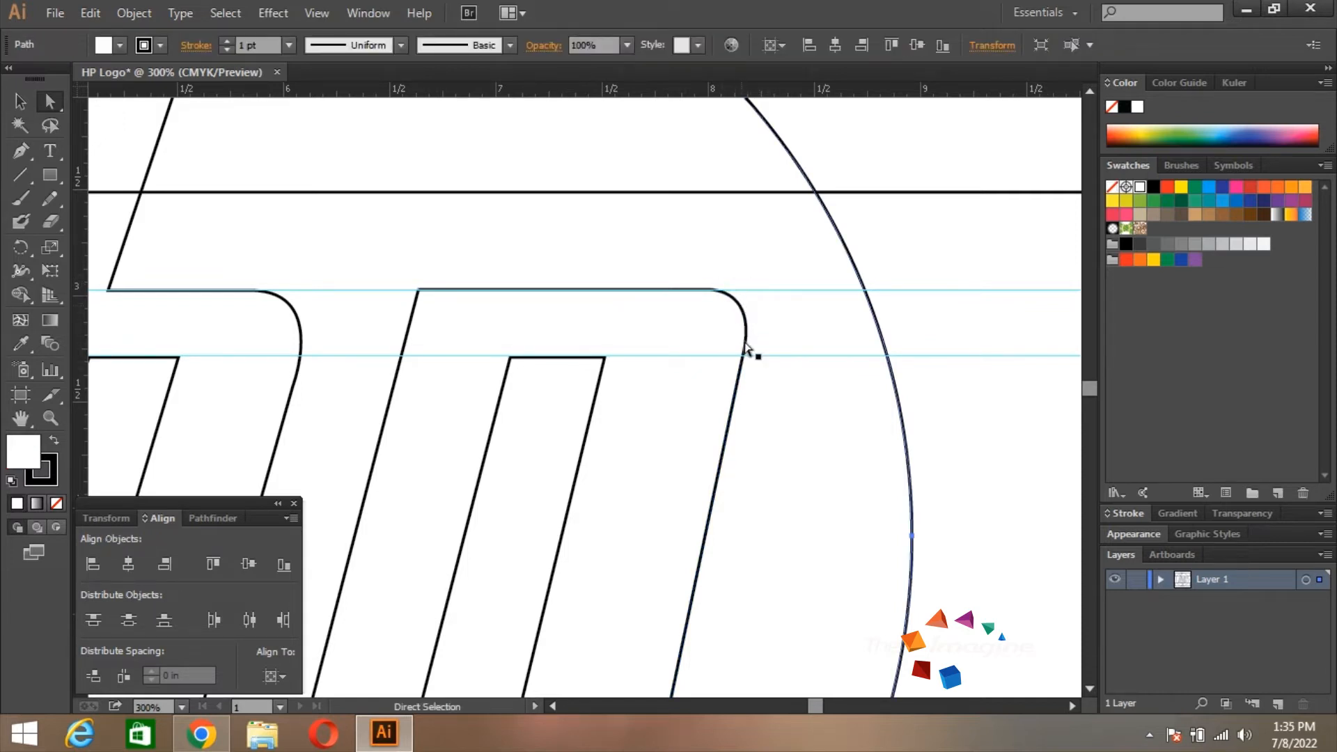
Inspect the rounded lower-right corner of the p and its curve anchors, comparing it with the whole letter shape
key("space")
left_click_drag(709, 455, 777, 367)
scroll(339, 221, "down", 5)
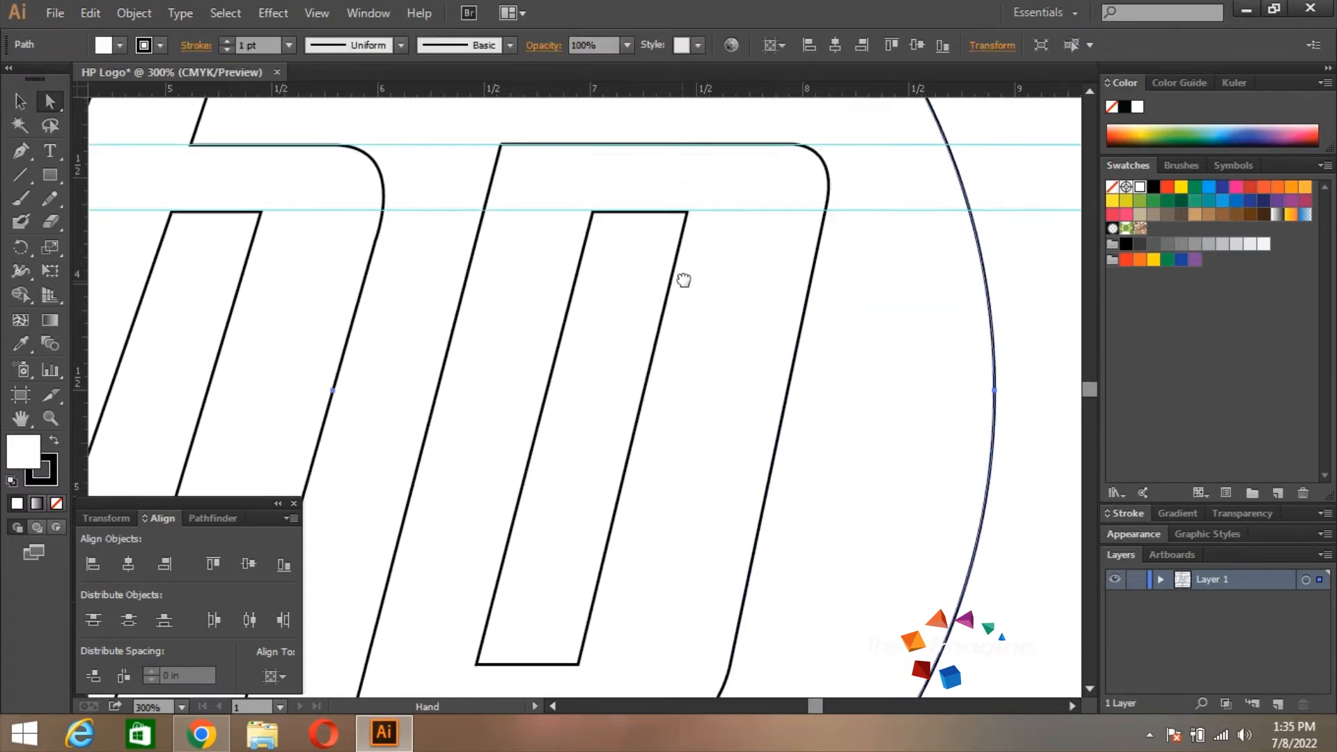
left_click(735, 588)
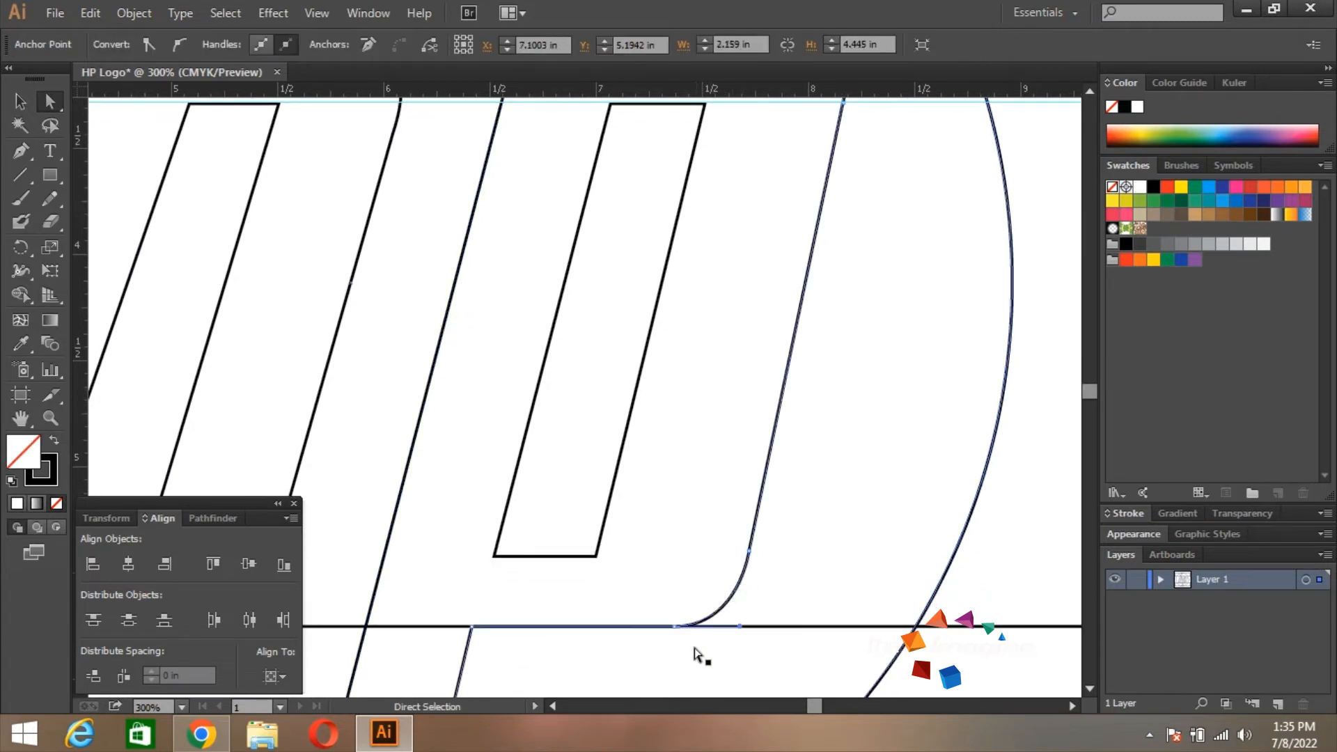
left_click(675, 626)
left_click_drag(674, 626, 739, 626)
left_click(749, 551)
left_click(807, 555)
key("z")
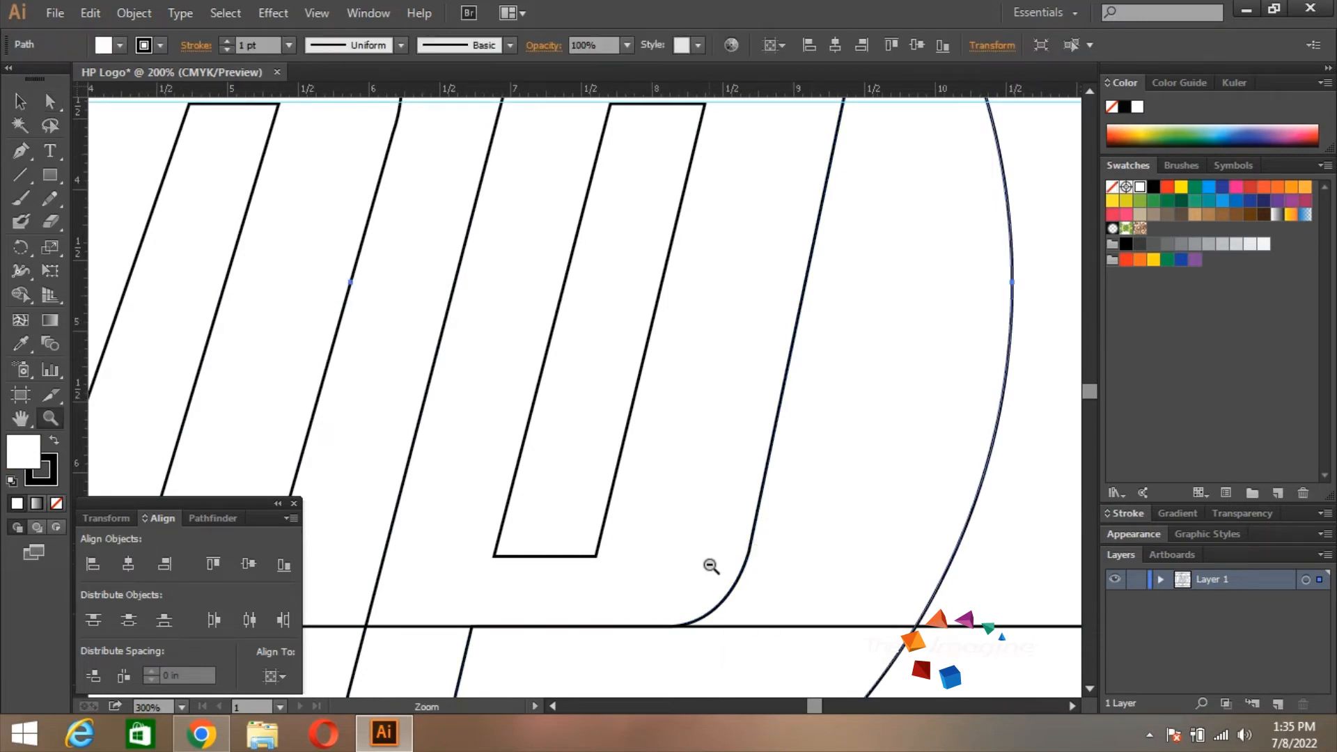
left_click(709, 563, "alt")
left_click_drag(626, 480, 589, 443)
left_click_drag(583, 377, 750, 453)
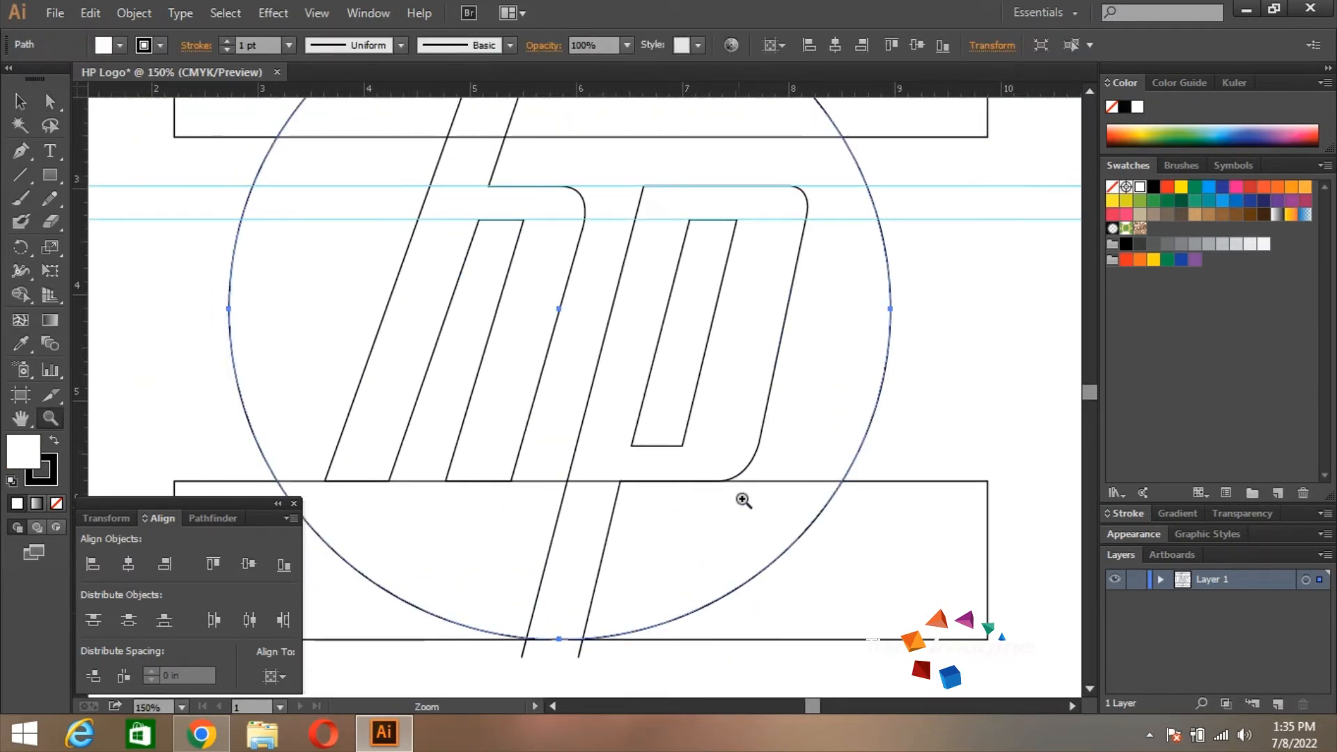
Refine the p's lower-right corner curve by slightly adjusting the horizontal handle of its bottom anchor
left_click(737, 468)
left_click(570, 385)
key("a")
left_click(649, 375)
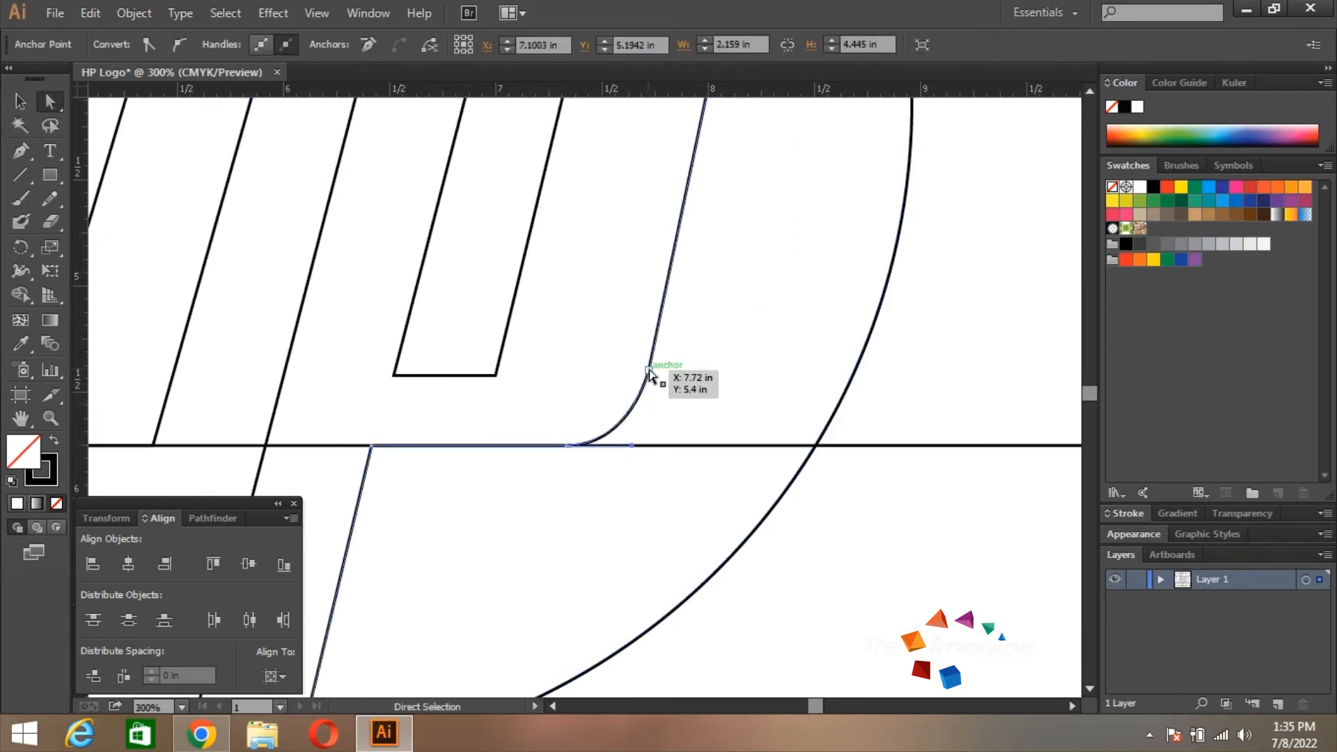
left_click(640, 407)
left_click(626, 447)
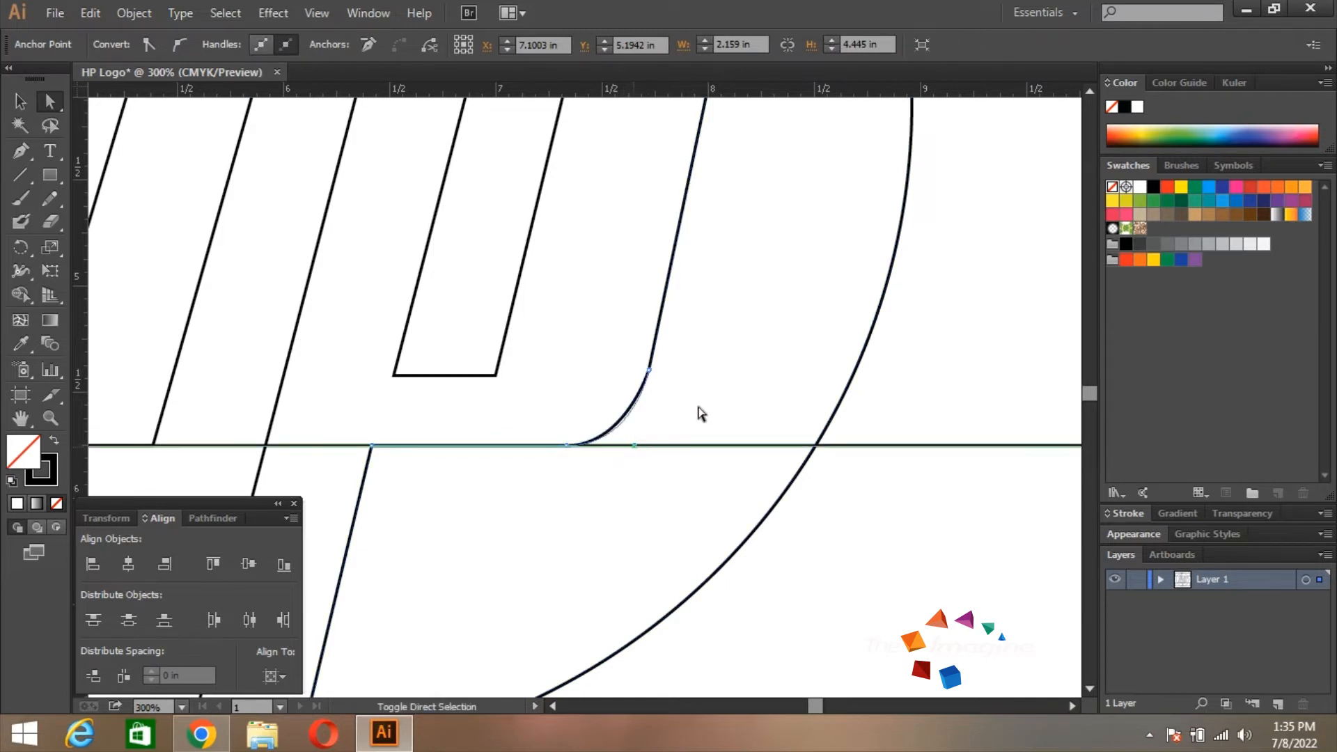
left_click(533, 449)
Widen the top of the h's ascender by nudging its upper-left anchor left to X 5.1923 in
key("z")
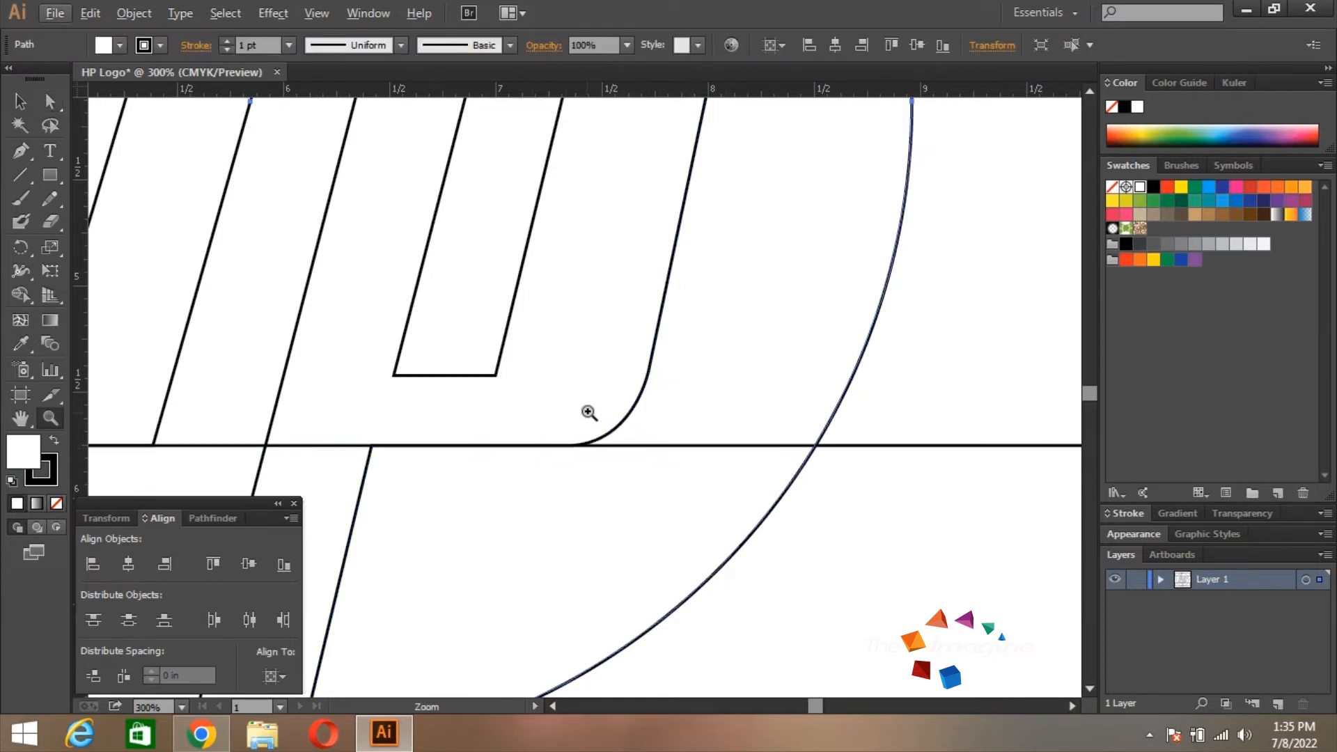
left_click(589, 411, "alt")
left_click(554, 374, "alt")
left_click_drag(568, 380, 757, 389)
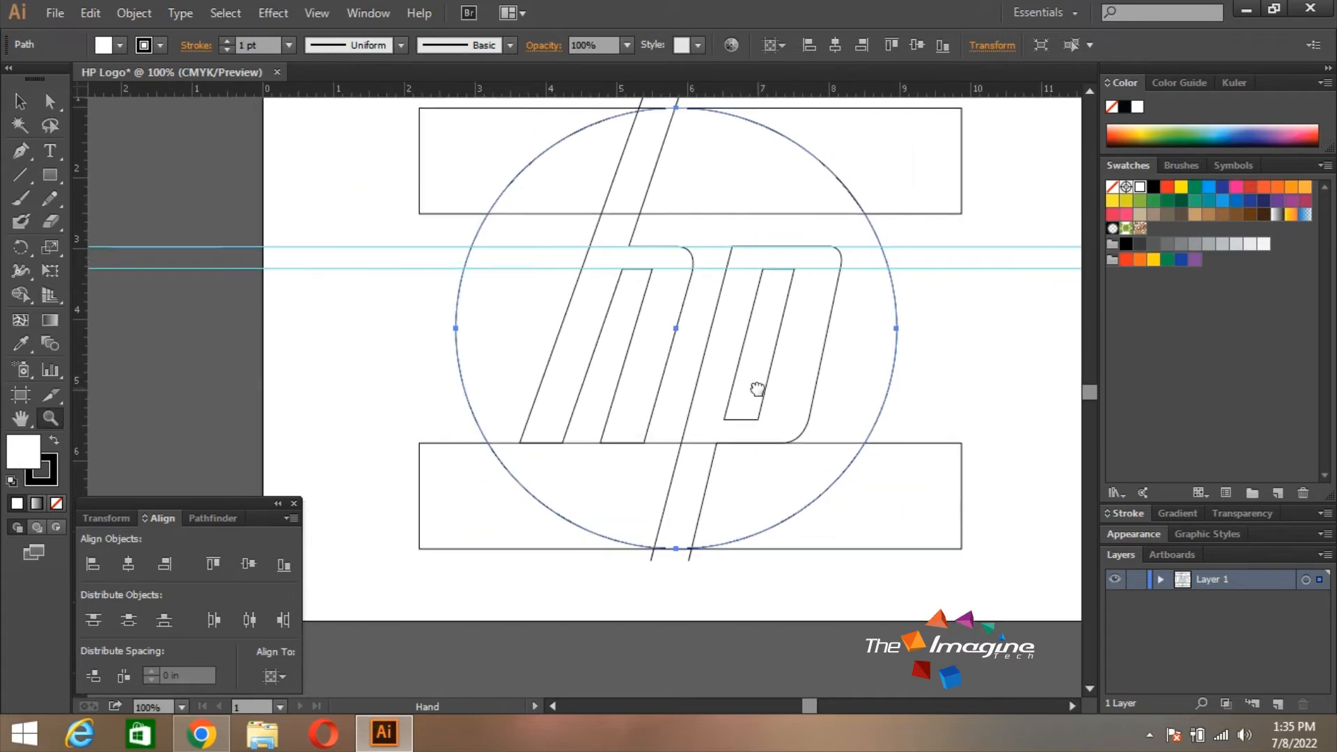
left_click_drag(694, 329, 734, 387)
key("a")
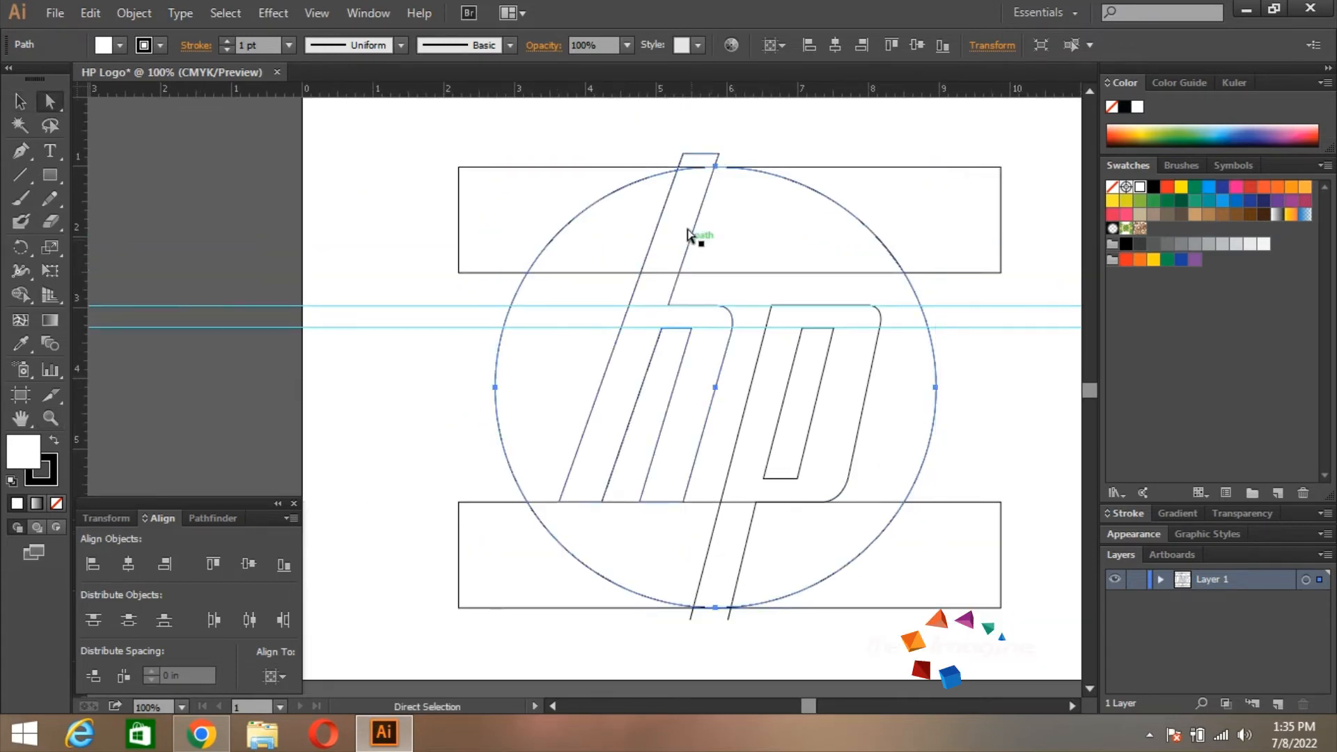
left_click(673, 186)
left_click(682, 154)
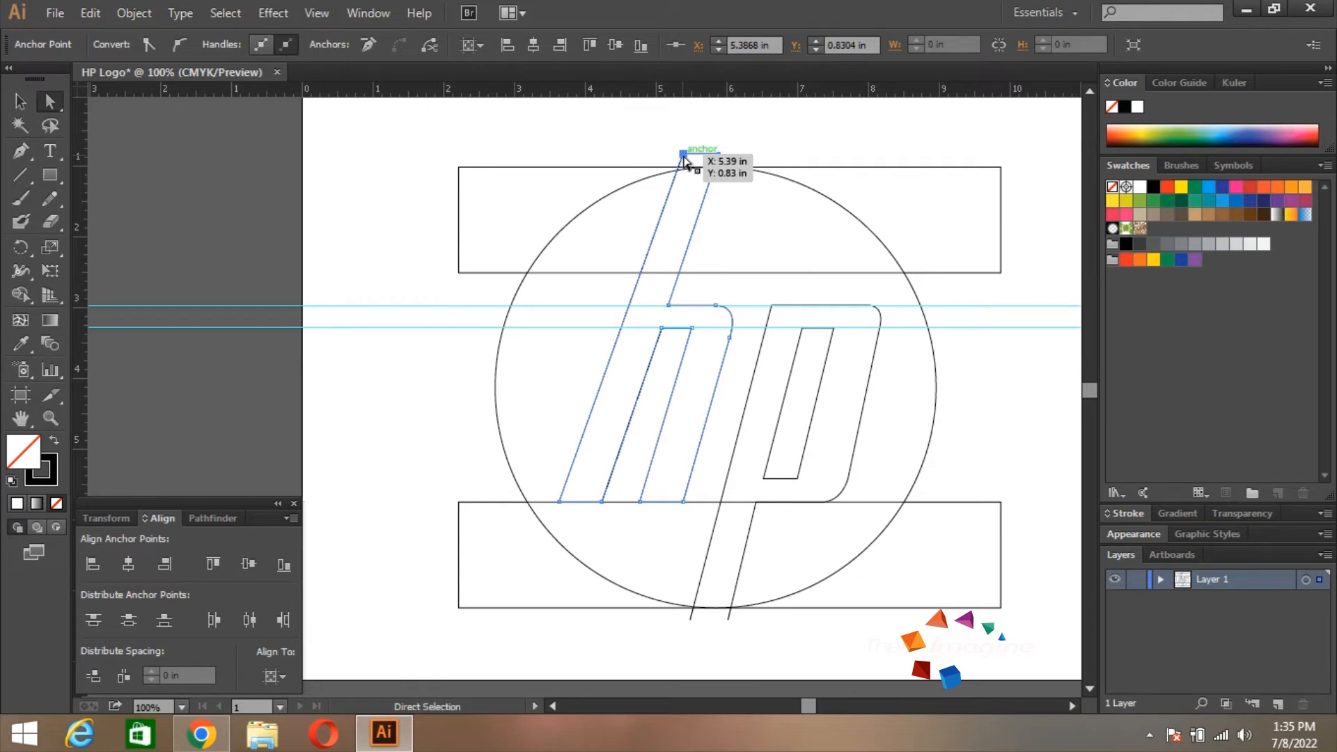
left_click_drag(683, 156, 683, 155)
right_click(684, 155)
left_click(683, 154)
key("Left")
key("Left")
key("Left")
key("Left")
key("Left")
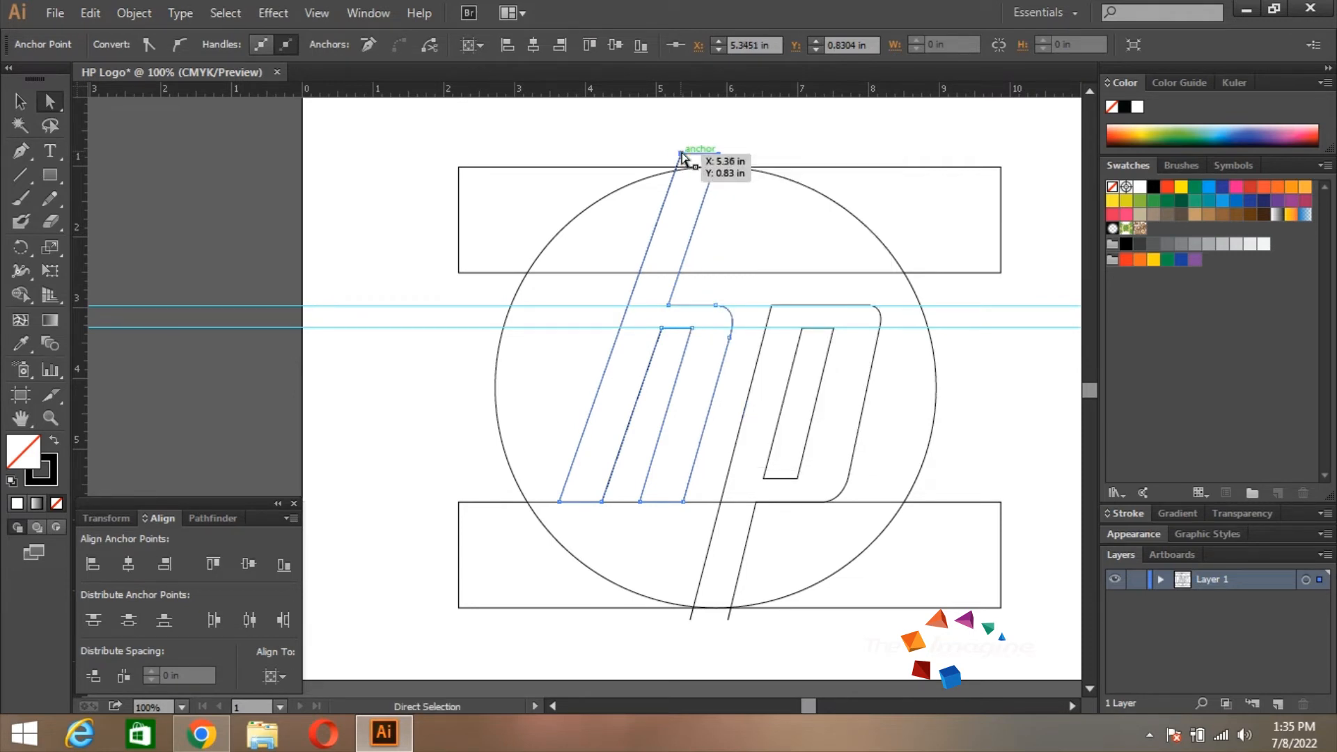
key("Left")
key("Left")
key("Left")
key("Left")
key("Left")
key("Left")
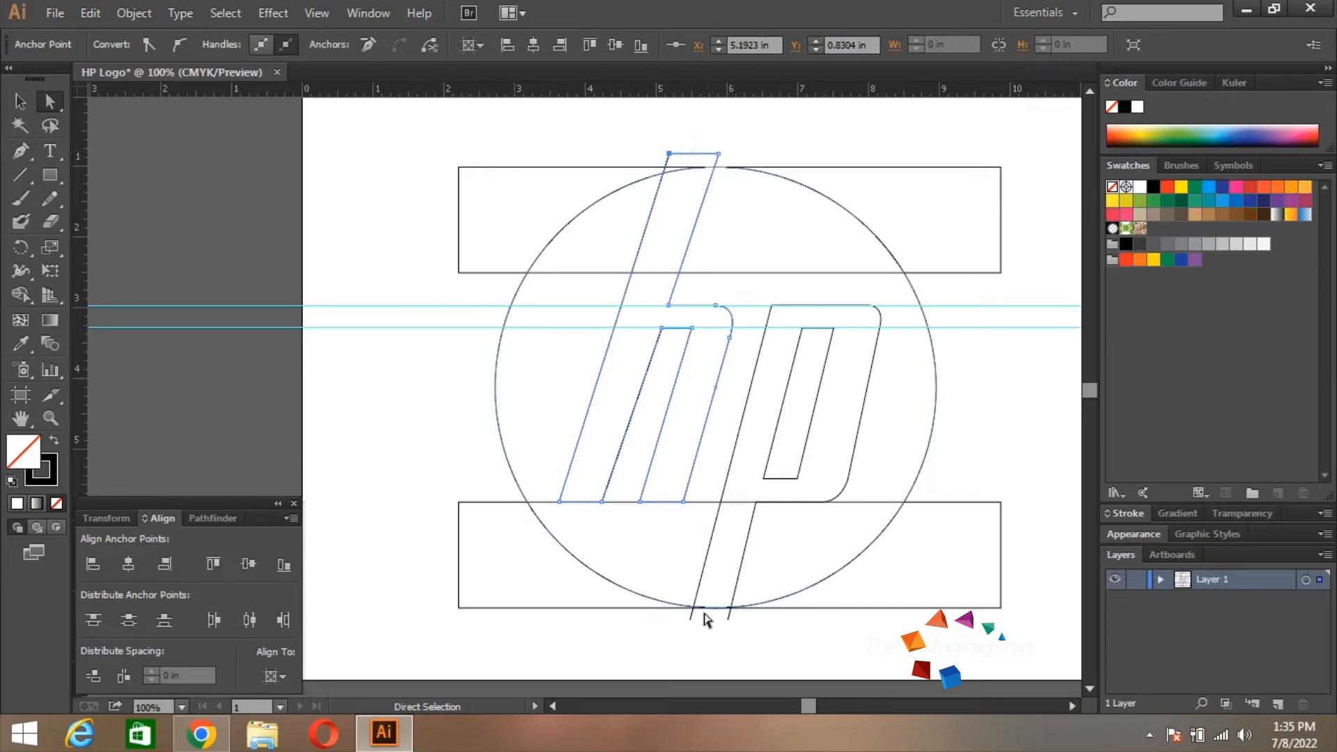
Draw a straight Pen line along the p's left edge from below the circle to above it, nudging the upper end left
left_click(21, 151)
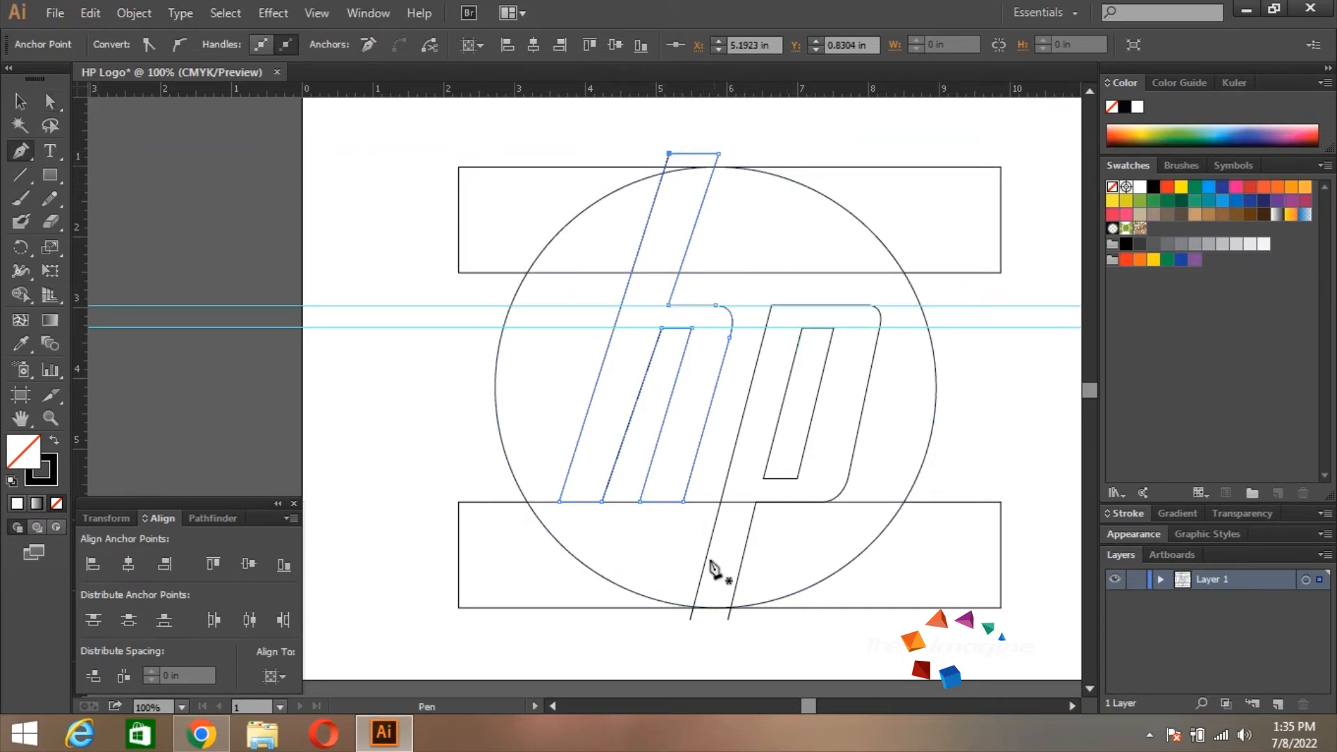
left_click(690, 628)
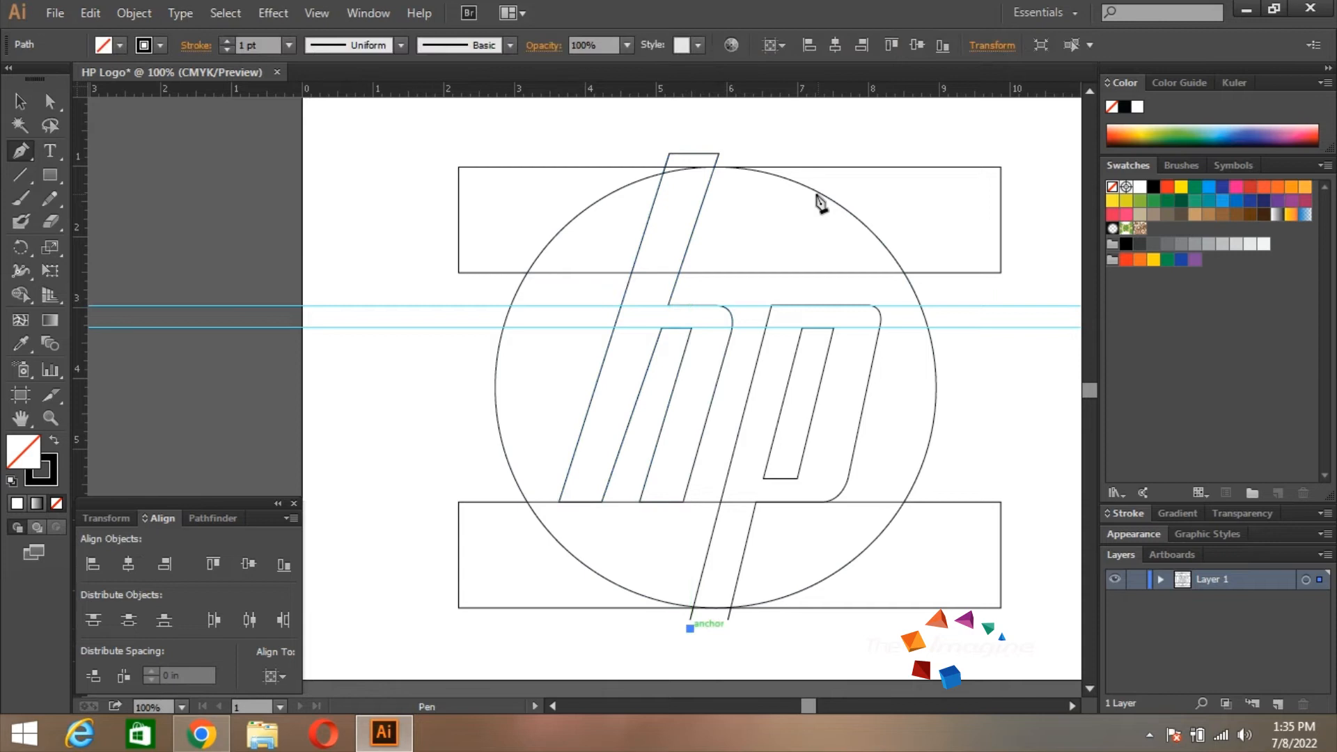
left_click(817, 142)
key("Left")
key("Left")
key("Left")
key("Left")
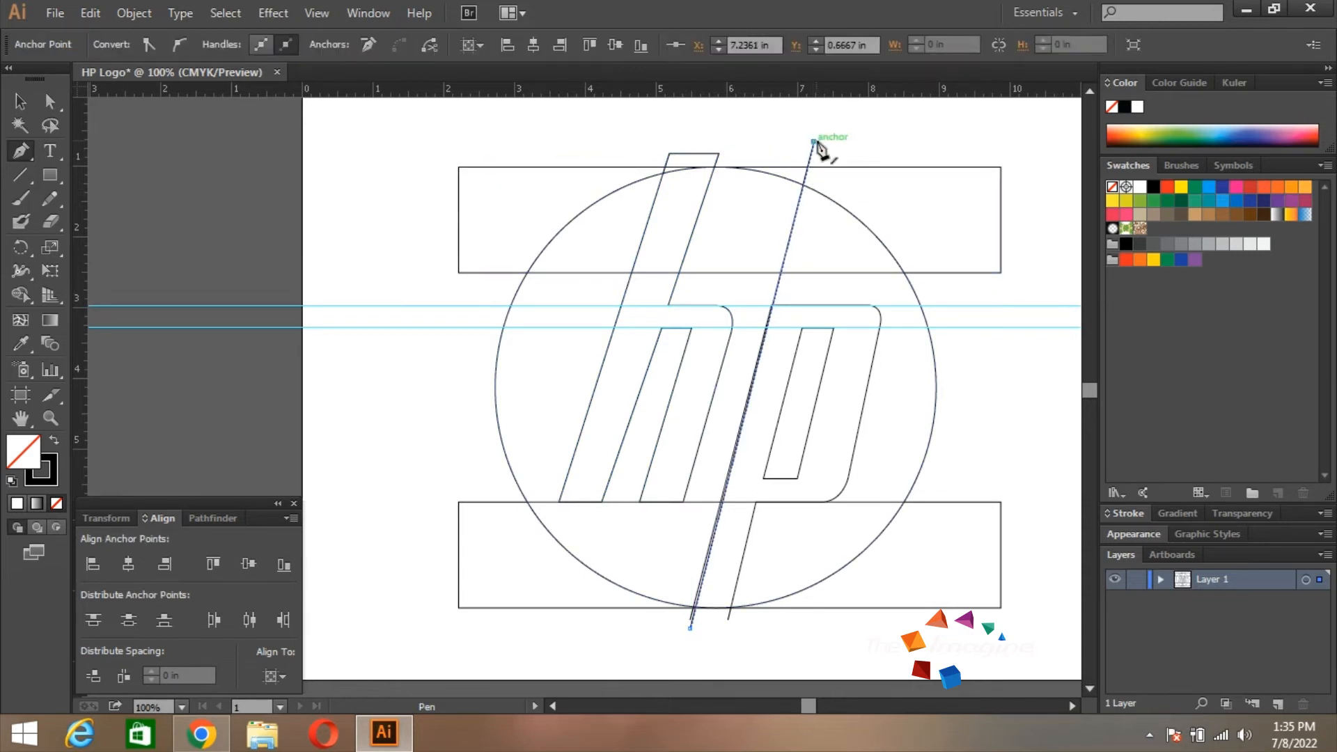
Nudge the lower end of the slanted reference line left to X 5.4583 in, aligning it with the p's left edge
key("a")
left_click(690, 628)
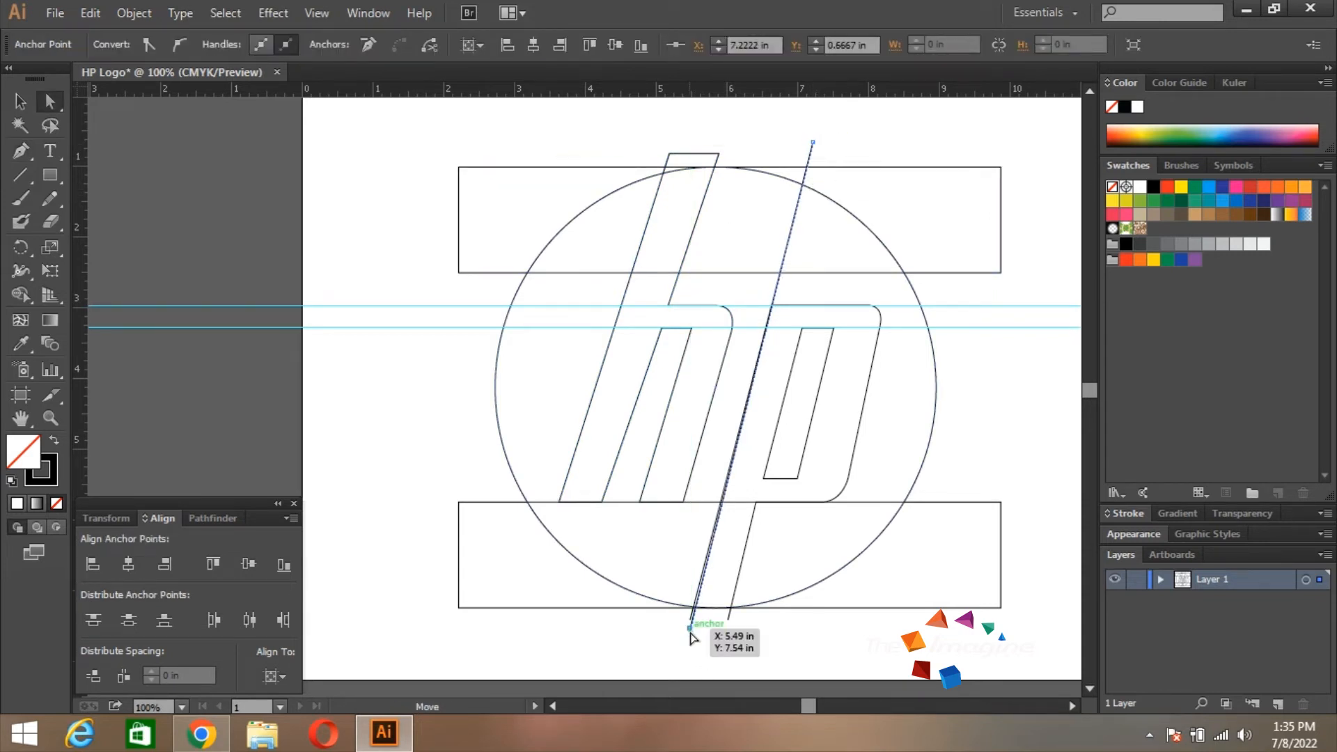
key("Left")
key("Left")
key("Left")
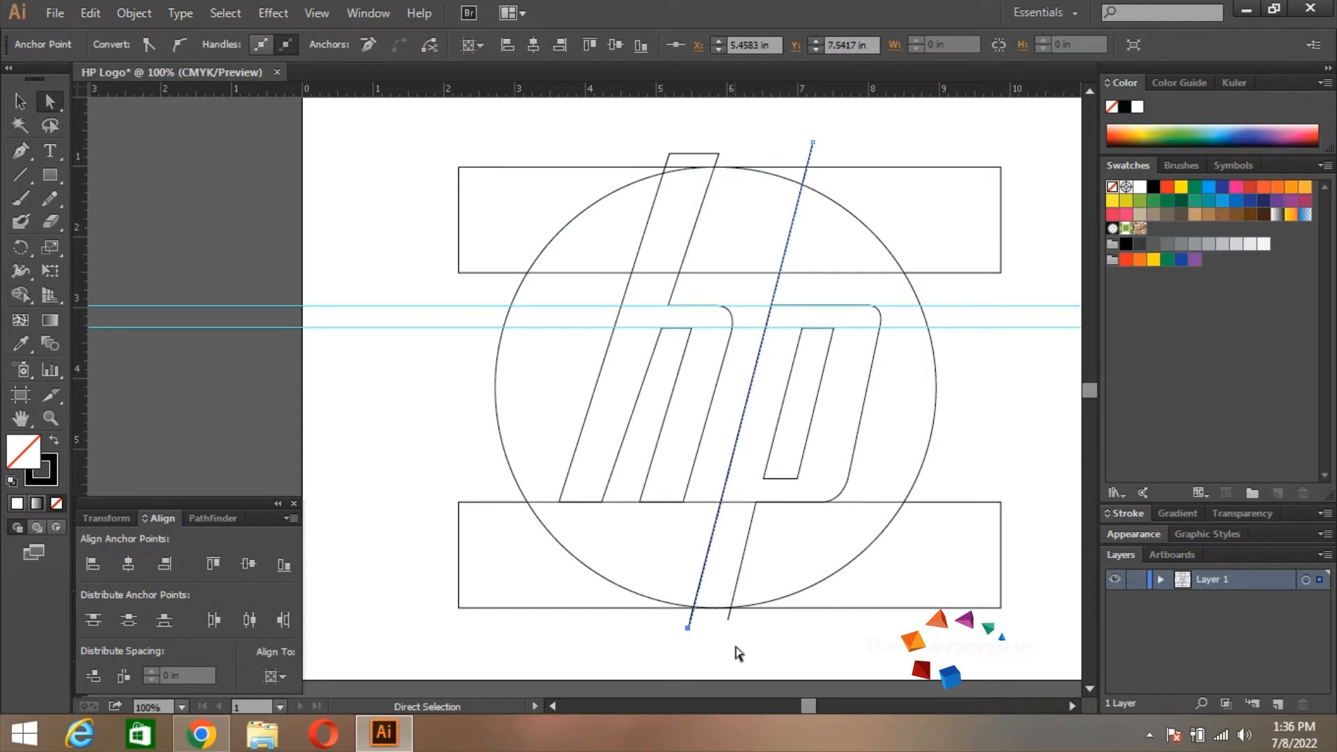
Move the reference line to the h's left edge and shift the ascender's upper-left anchor onto it at X 4.8908 in
key("v")
left_click(724, 652)
left_click(789, 241)
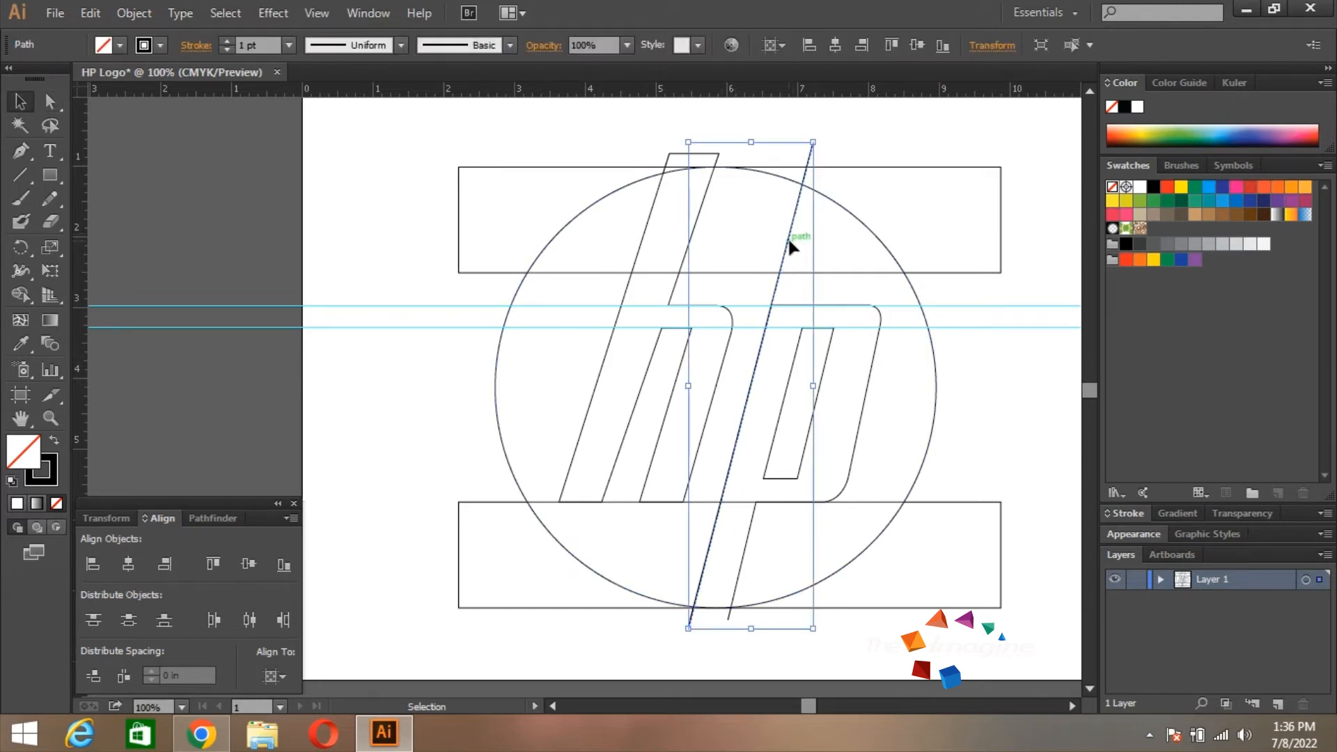
left_click_drag(789, 245, 625, 262)
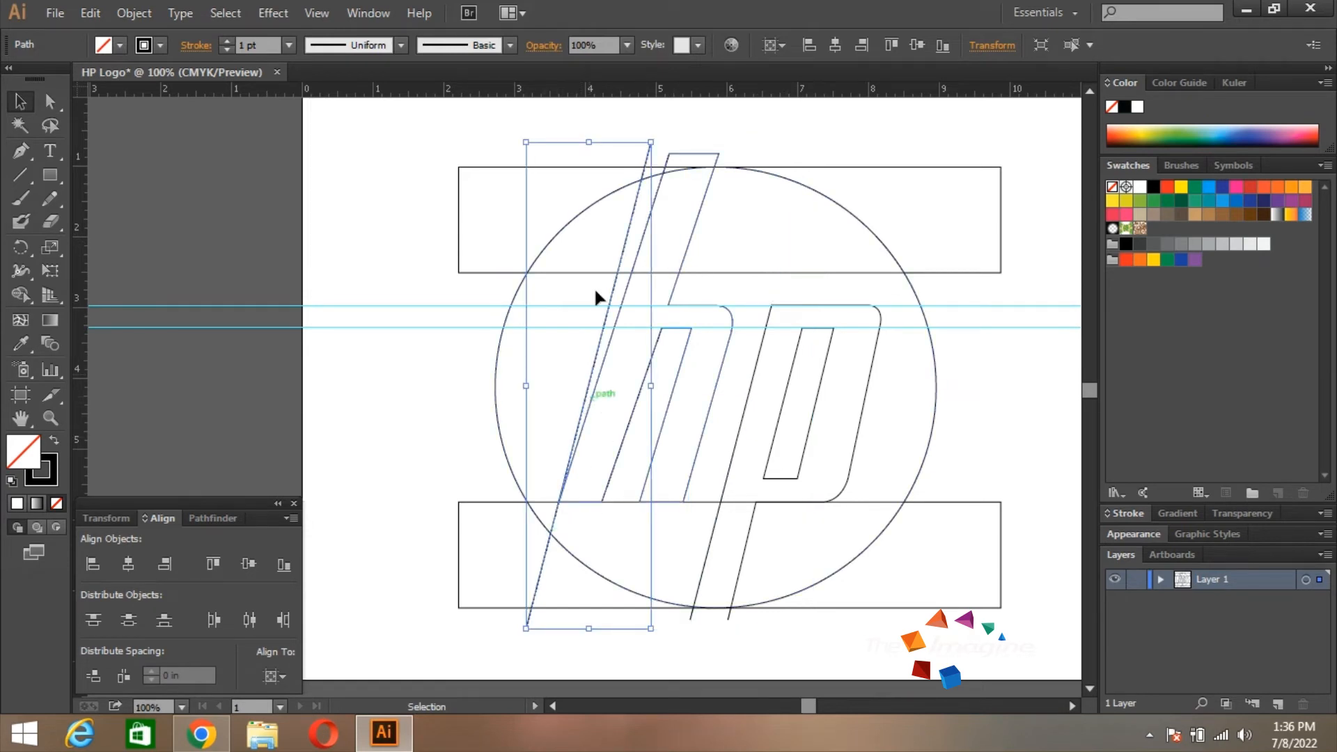
key("a")
left_click(665, 168)
left_click_drag(669, 154, 651, 153)
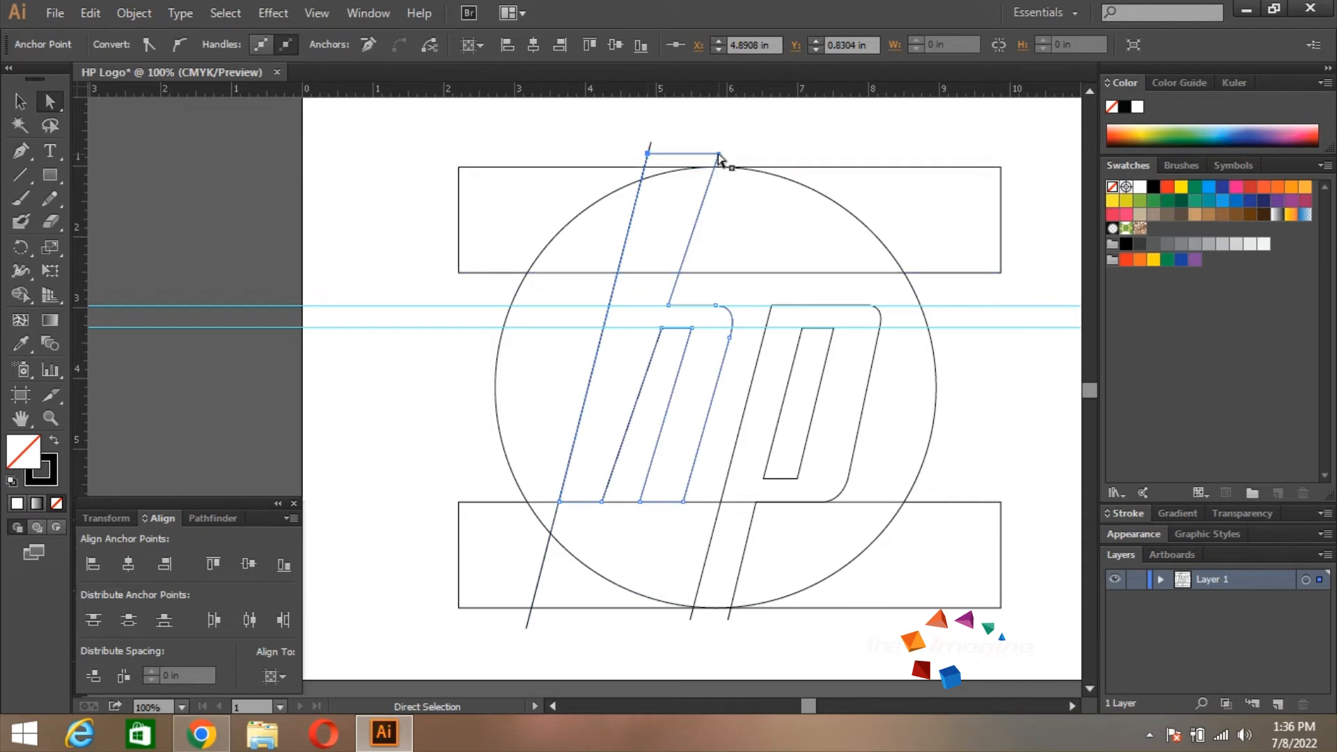
Move the reference line to the left stem's right edge and bring the h's three upper anchors along that edge onto it
left_click(718, 153)
key("v")
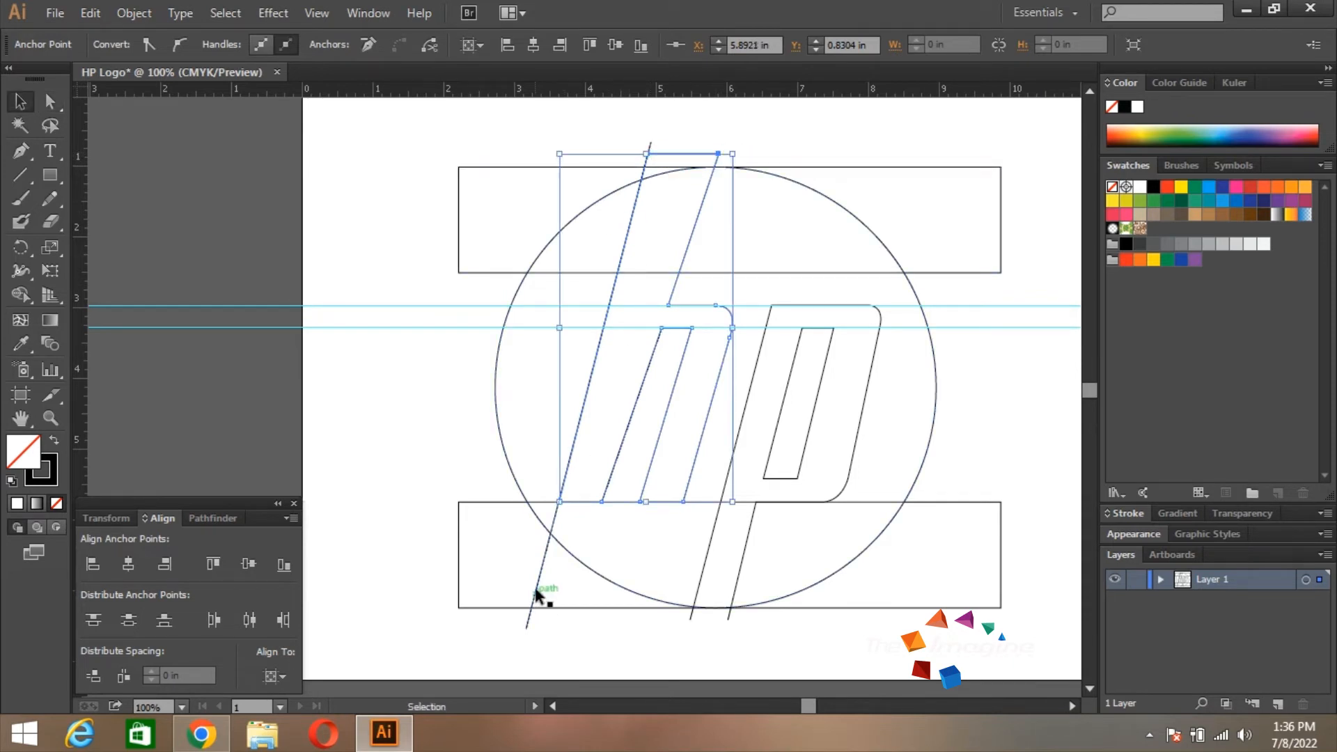
left_click_drag(538, 594, 580, 598)
key("a")
left_click(681, 302)
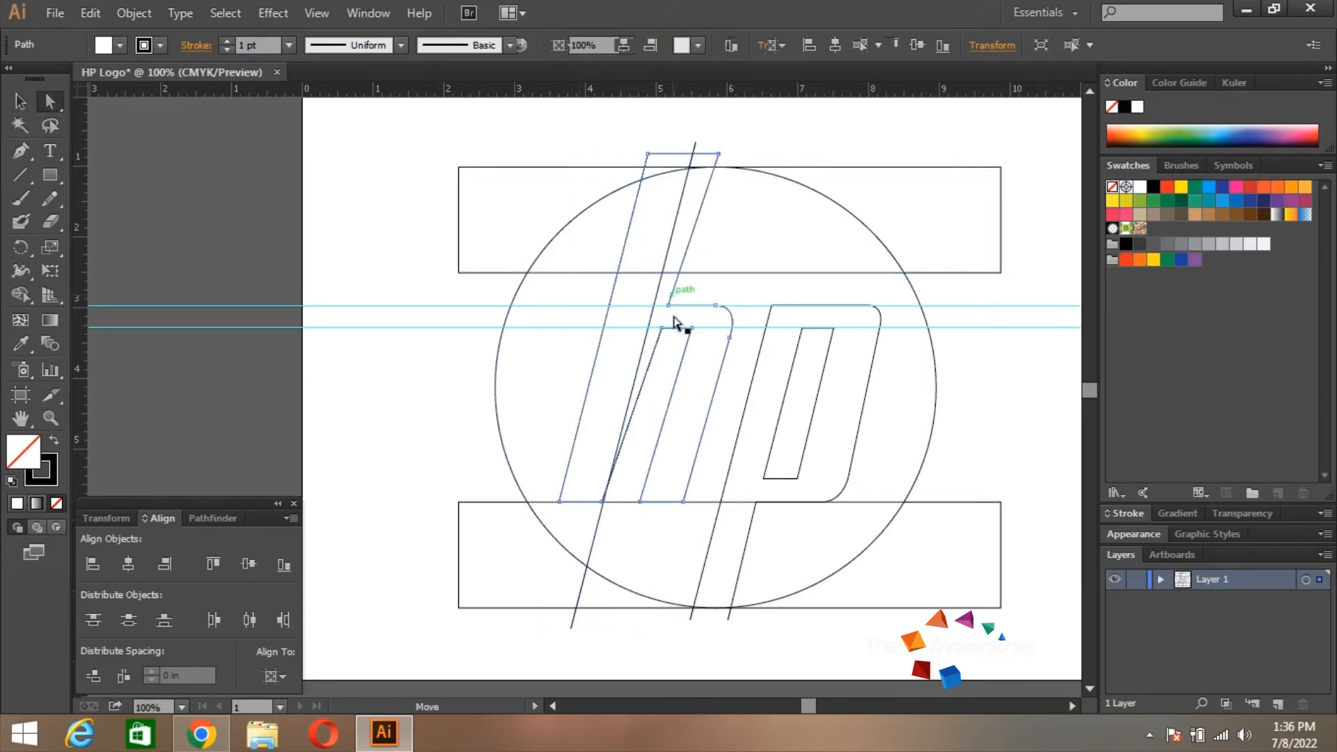
mouse_move(669, 305)
left_mouse_down()
mouse_move(658, 310)
mouse_move(674, 285)
left_mouse_up()
left_click_drag(720, 158, 694, 159)
left_click_drag(662, 330, 693, 329)
Move the reference line to the right edge of the h's inner gap and align the gap's upper-right anchor at X 5.4087 in
key("v")
left_click_drag(582, 606, 614, 597)
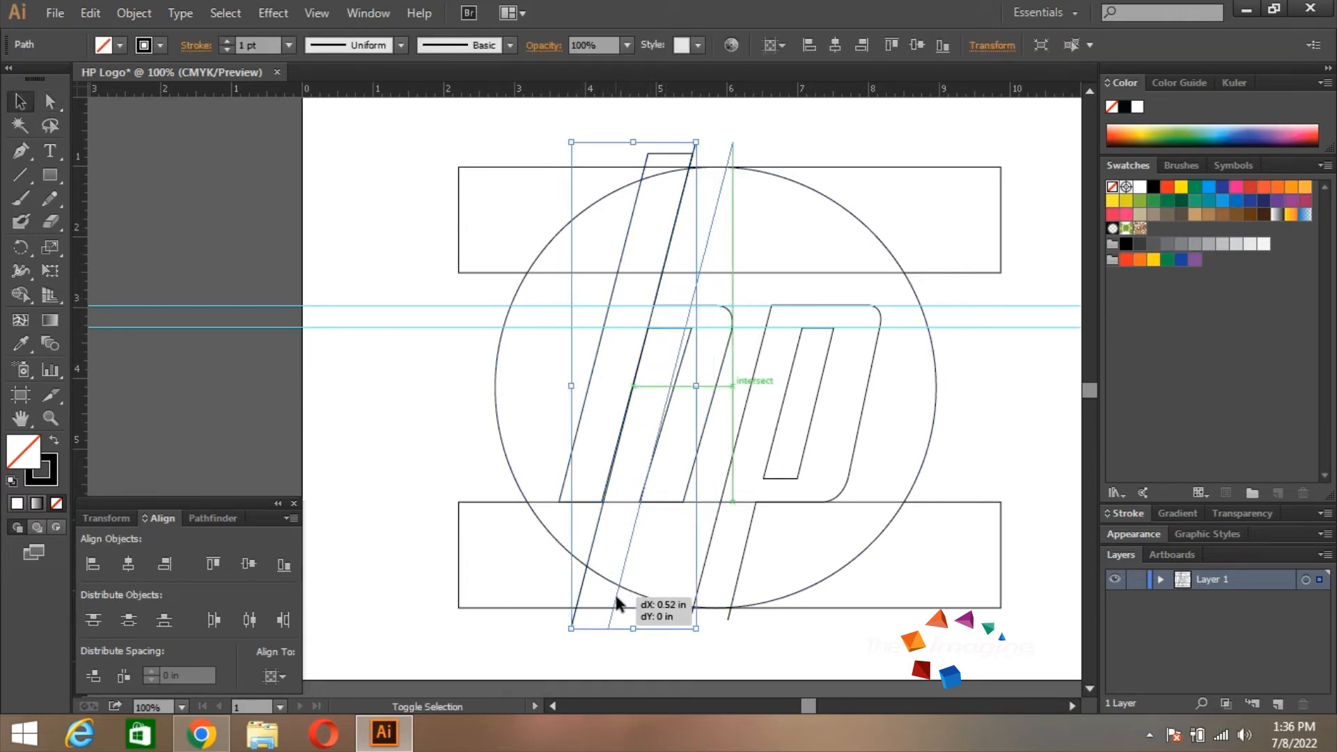
key("a")
left_click(688, 357)
left_click_drag(693, 328, 687, 334)
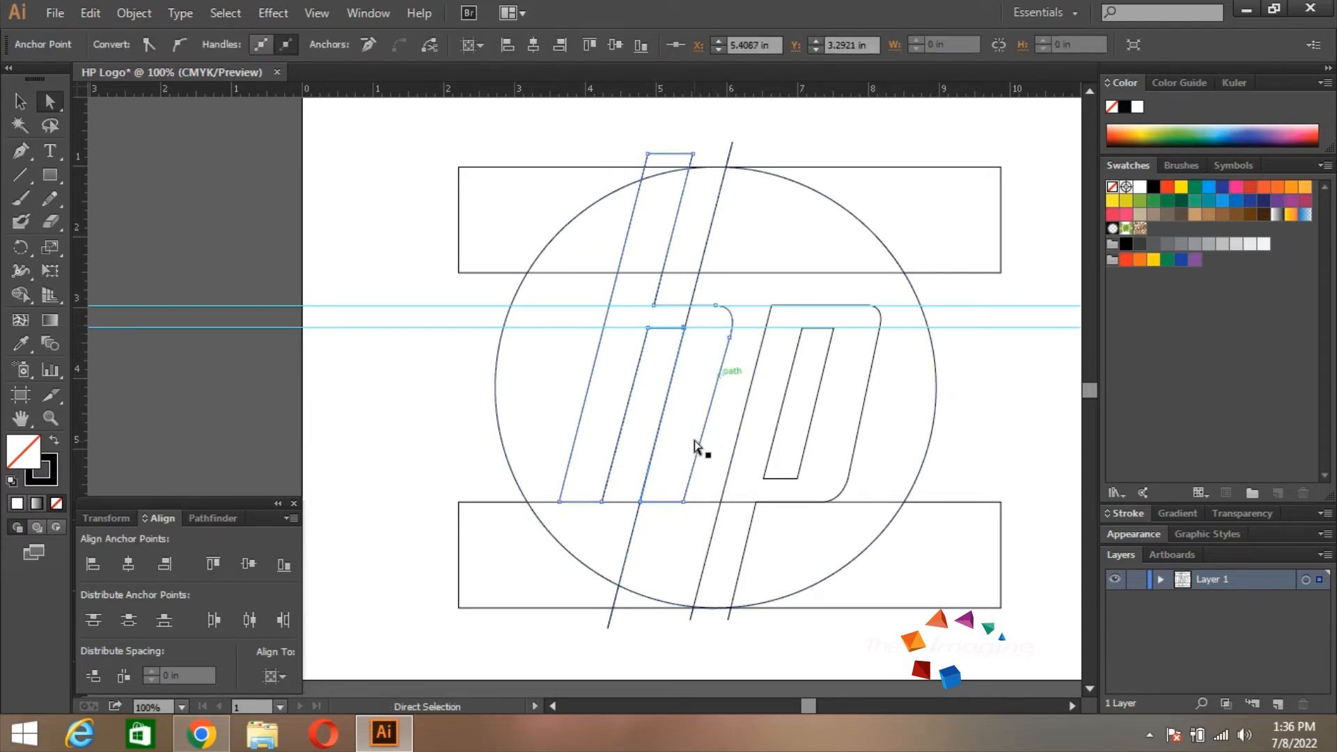
Move the reference line to the h's outer right edge and nudge it slightly left to meet the stem's base
key("v")
left_click_drag(708, 257, 745, 266)
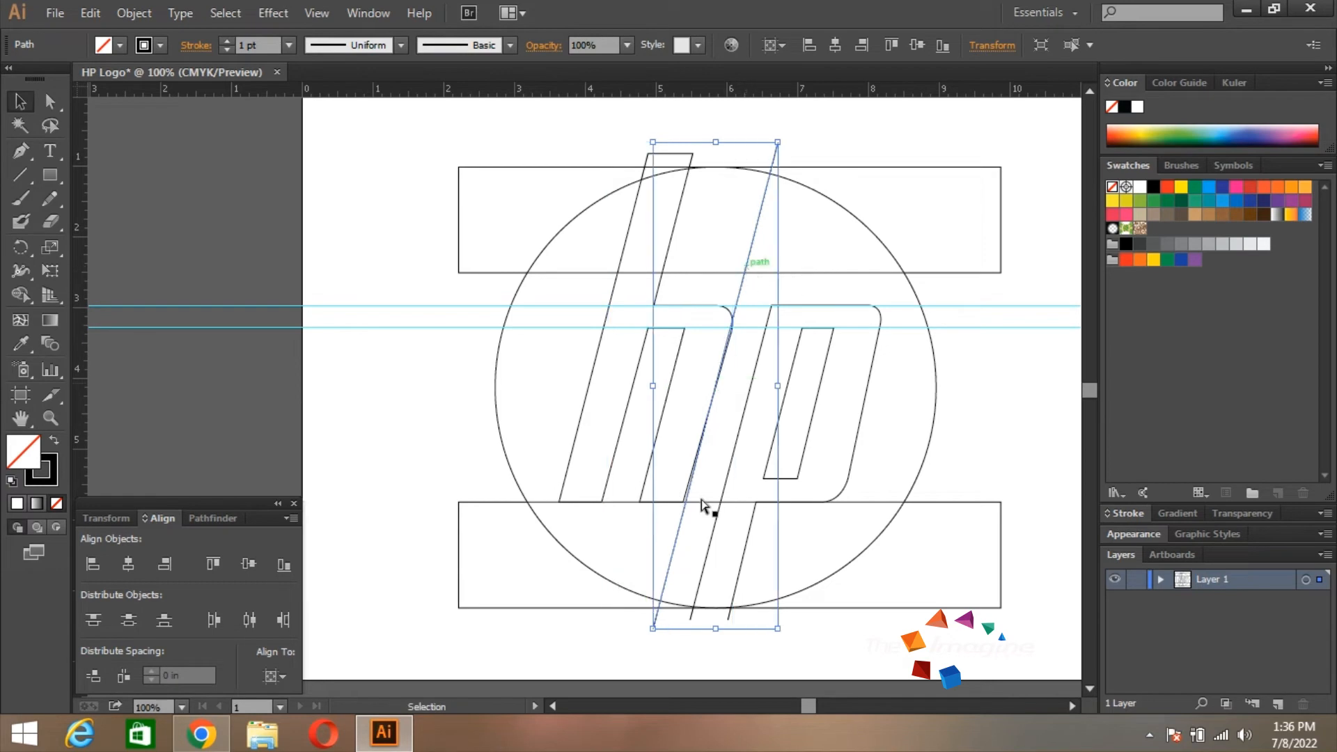
key("a")
key("Left")
key("Left")
key("Left")
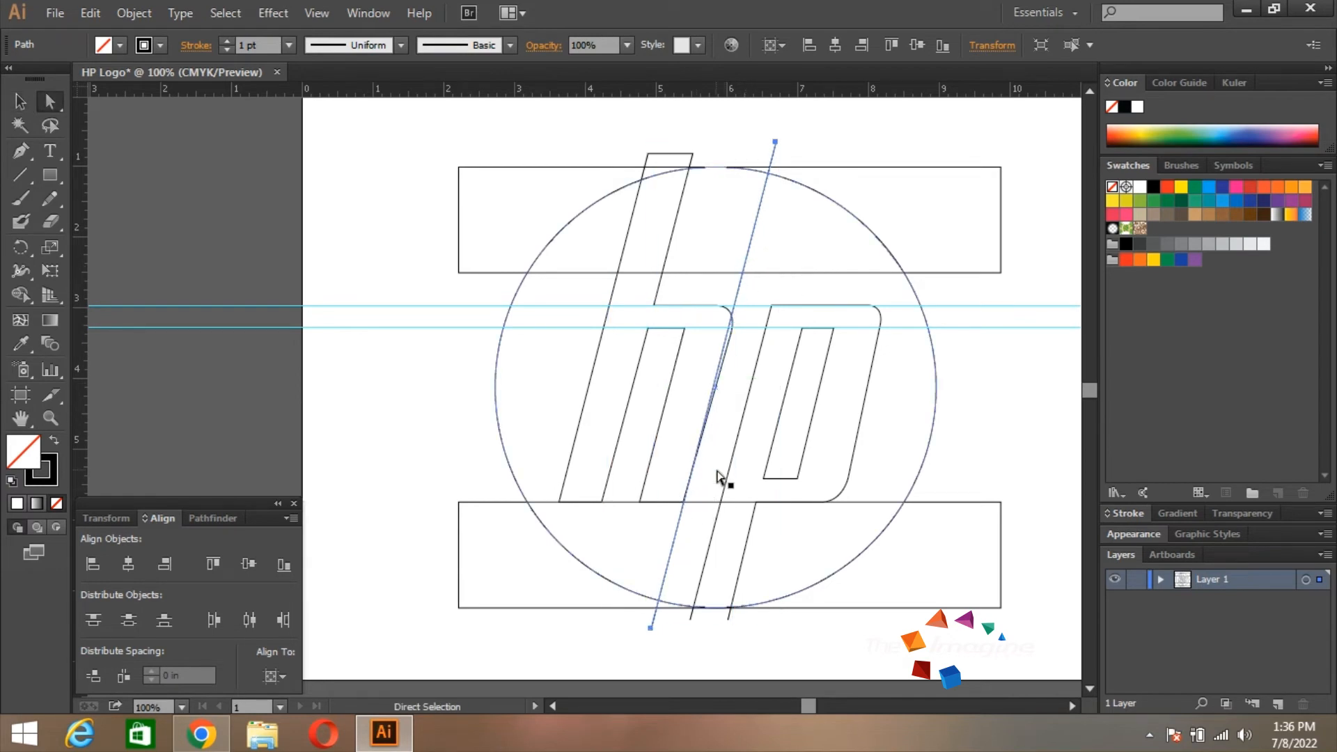
Shift the two anchors of the h's rounded upper-right corner left so the outer edge follows the reference line
left_click(721, 353, "ctrl")
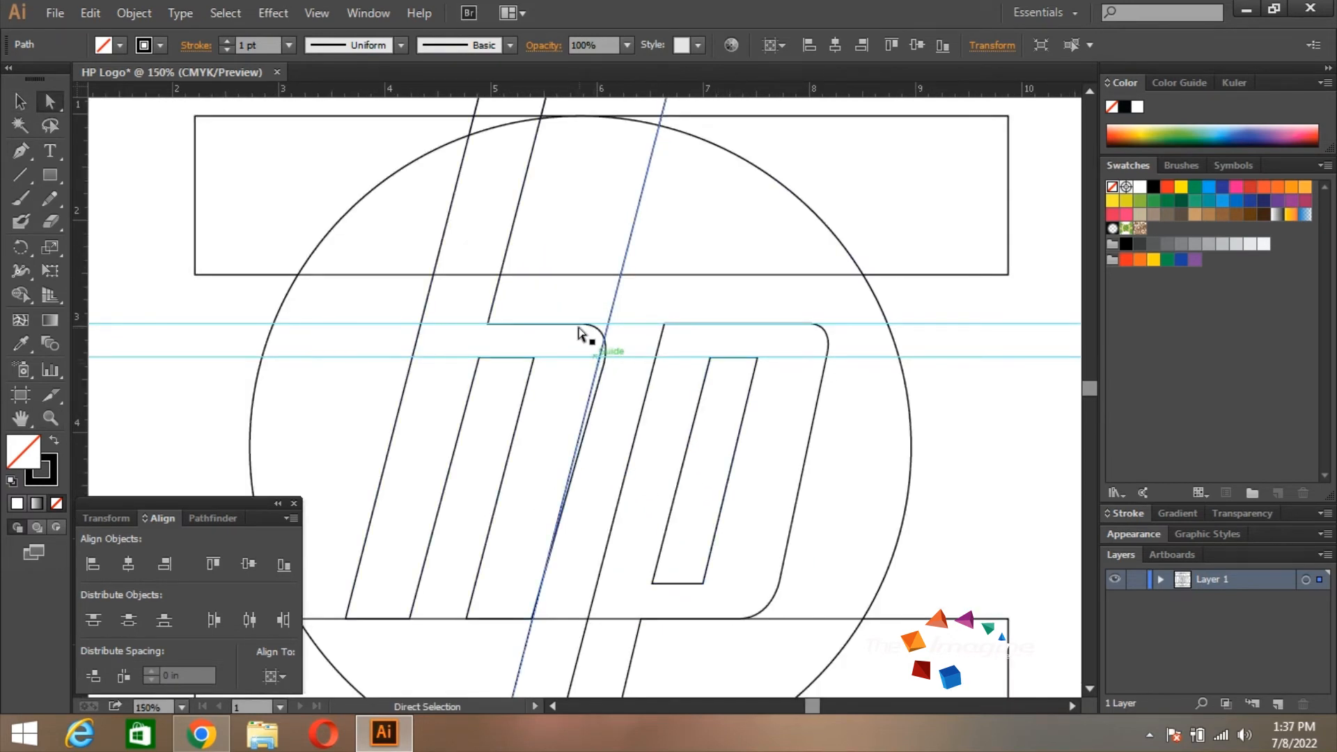
left_click(602, 371)
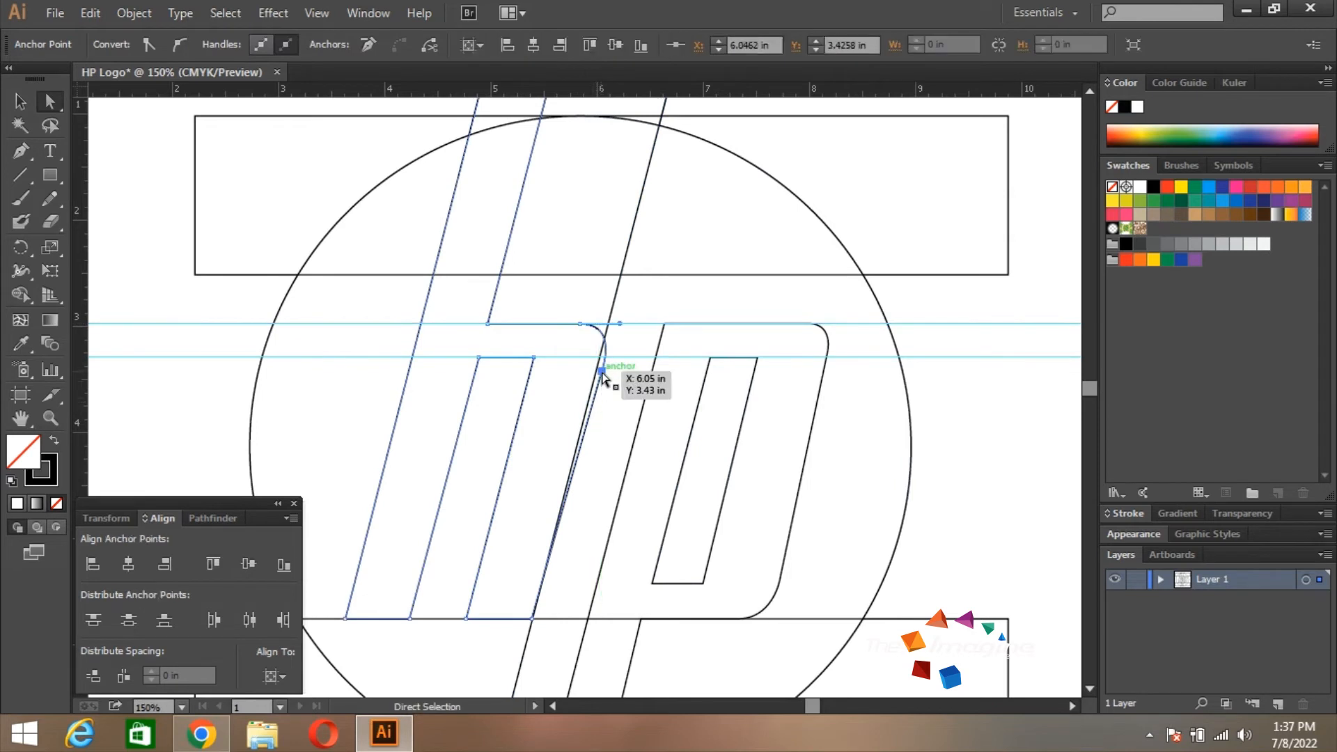
left_click_drag(603, 372, 731, 376)
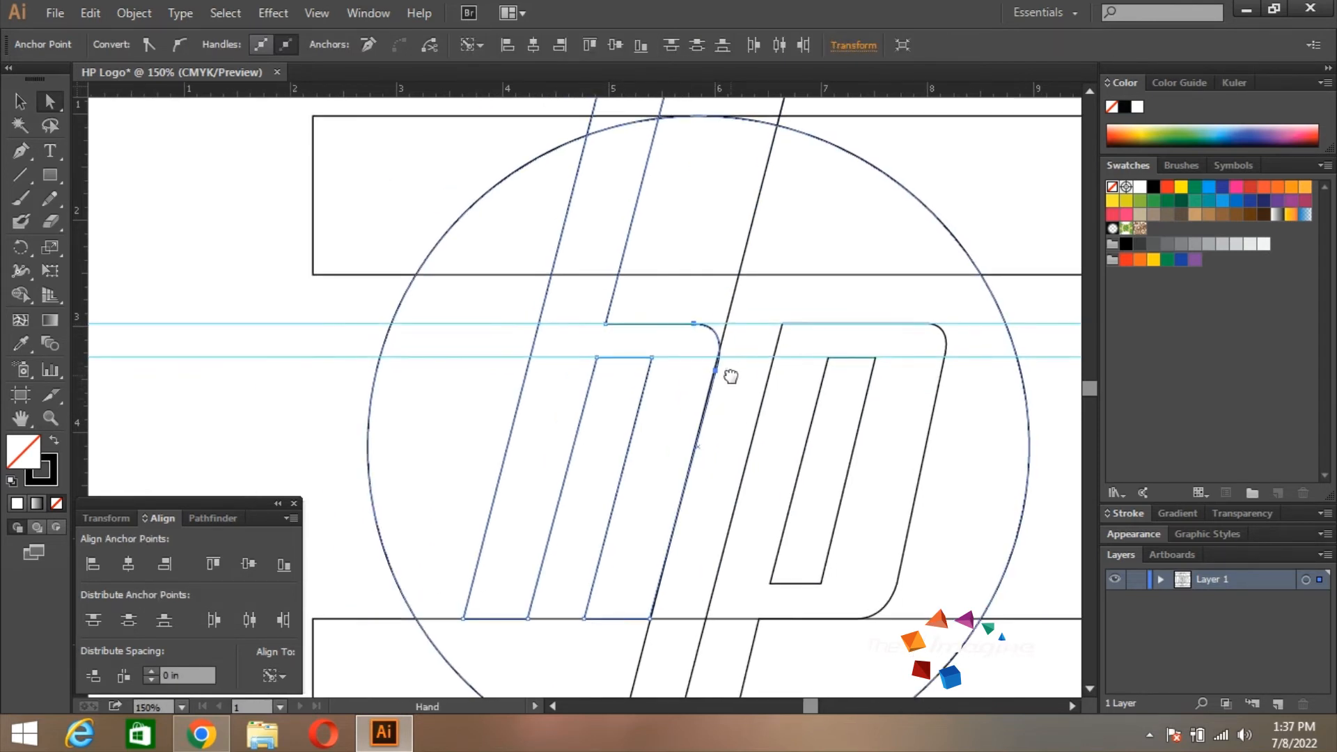
Move the reference line from the h onto the left edge of the p's counter, running along its descender
key("v")
left_click(731, 308)
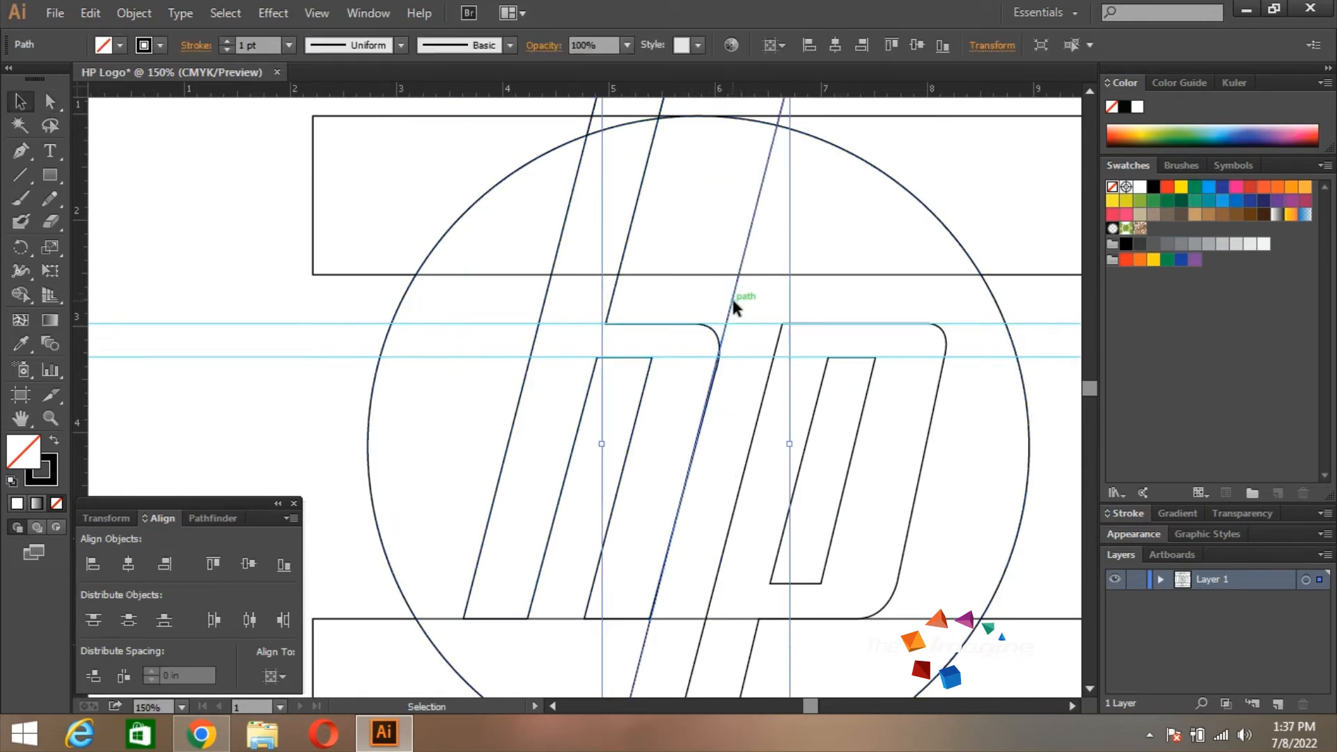
left_click_drag(734, 299, 841, 324)
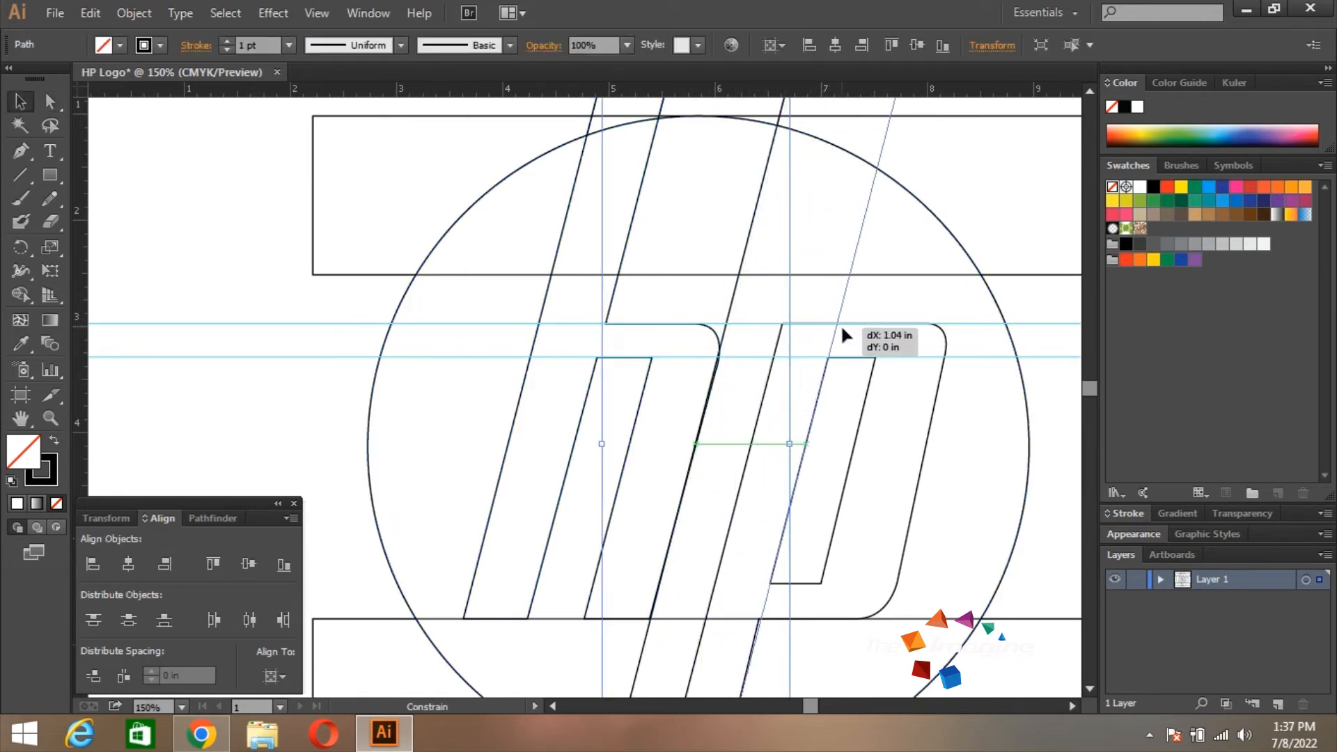
key("space")
left_click_drag(825, 481, 800, 324)
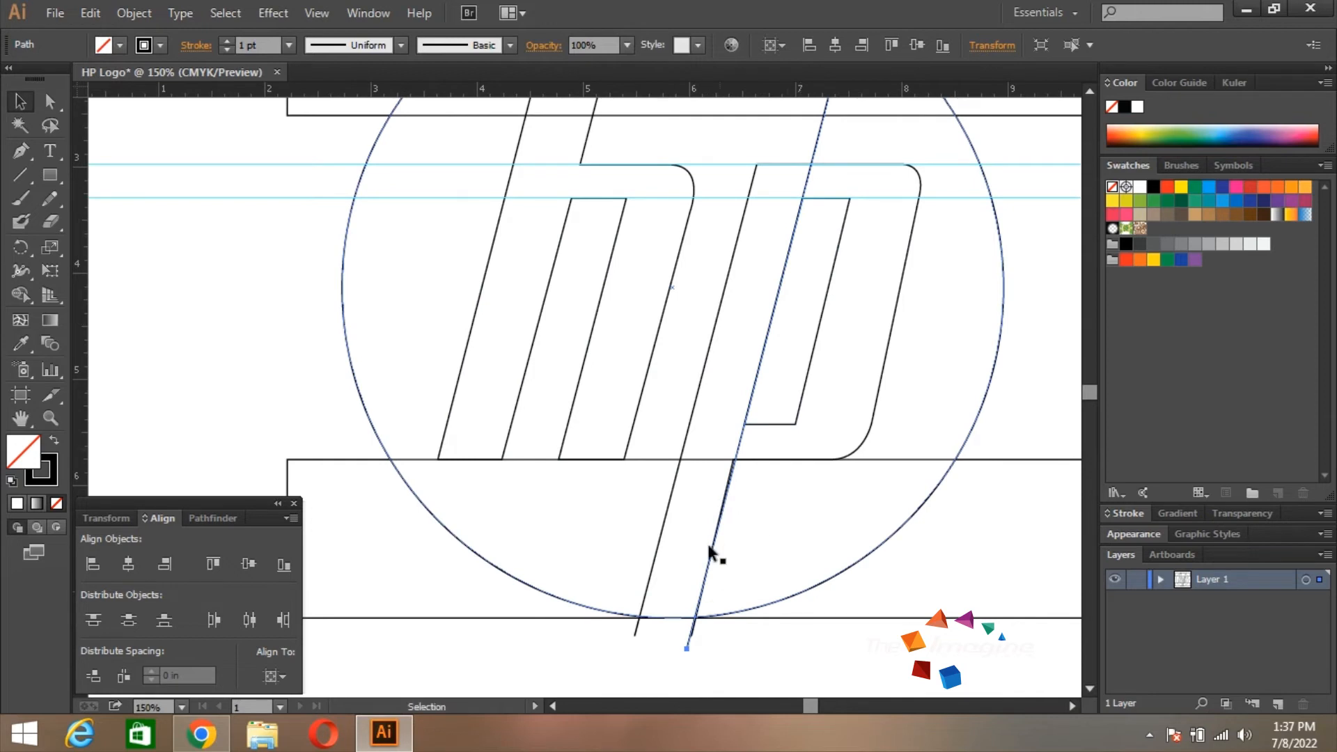
Align the anchor where the p's bowl meets its descender with the reference line at X 6.4167 in, Y 5.7539 in
key("a")
key("ctrl+space")
left_click(729, 474)
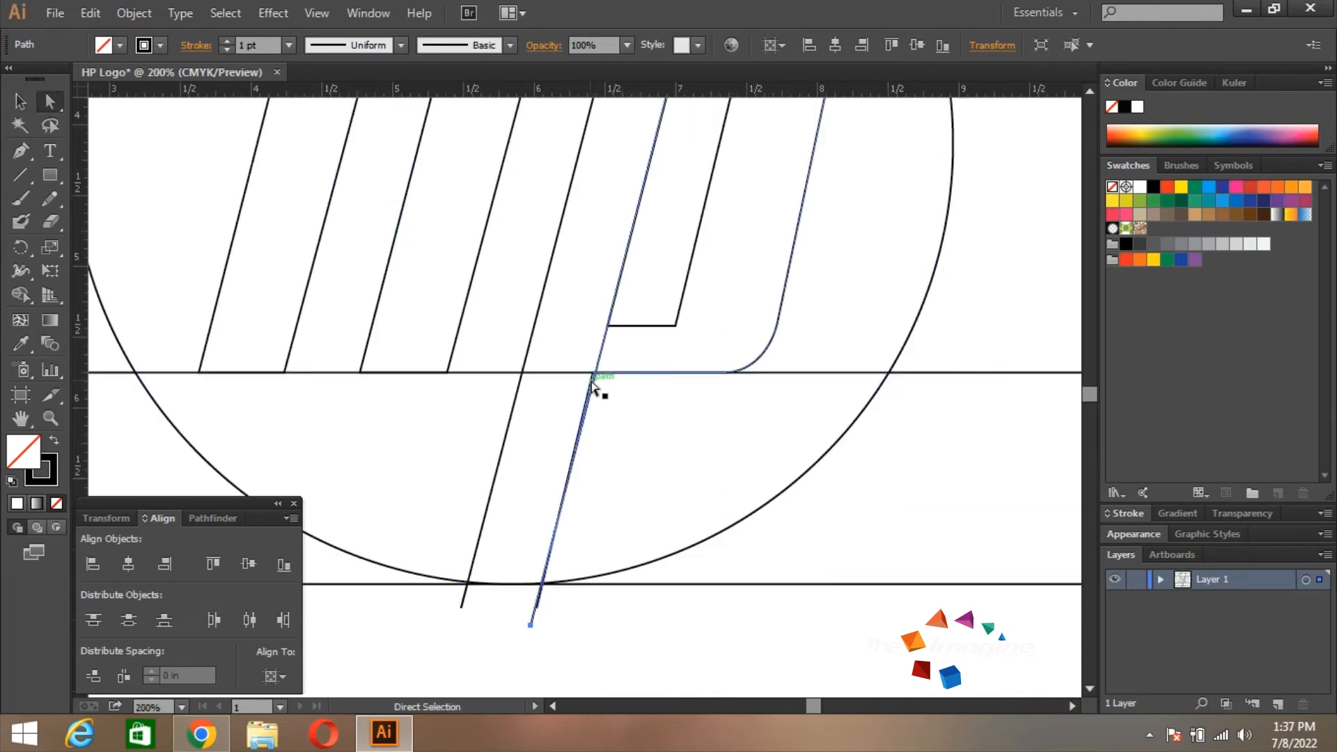
left_click_drag(591, 377, 597, 379)
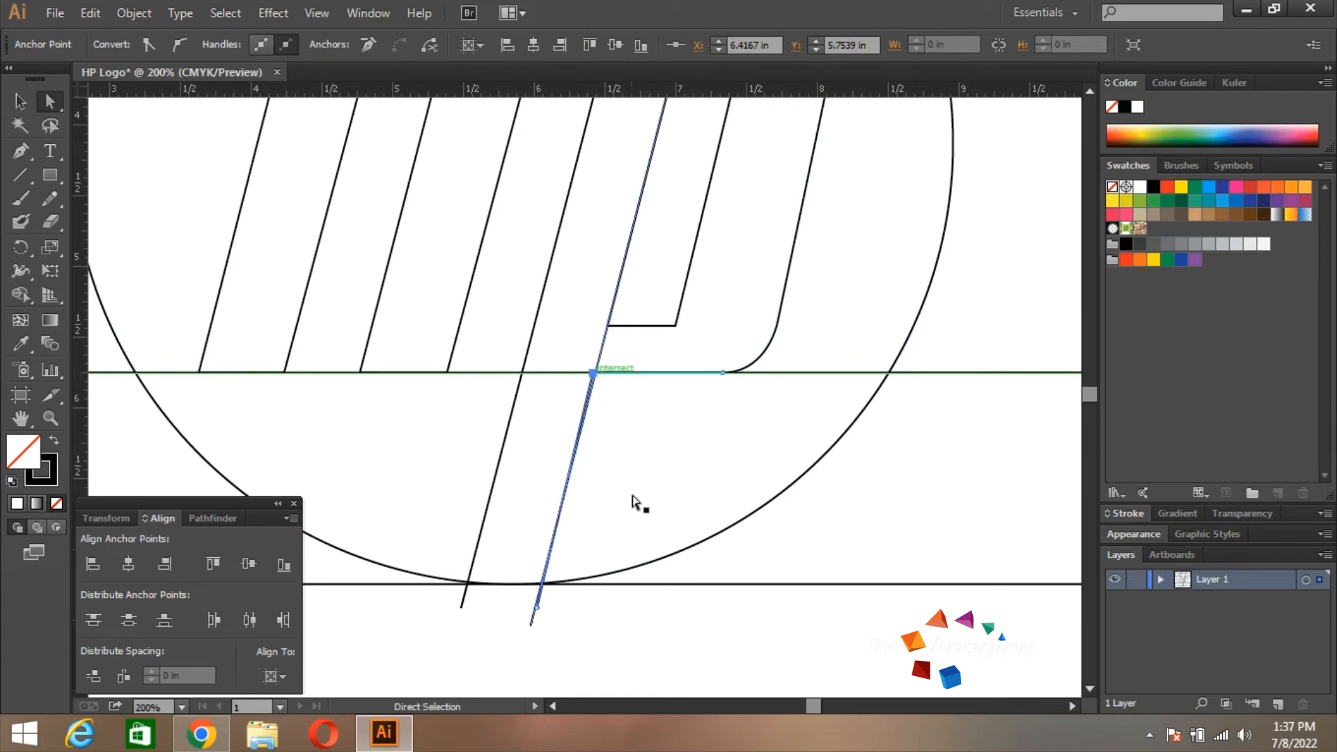
Move the reference line to the right edge of the p's counter, through its lower-right corner
left_click_drag(749, 157, 699, 420)
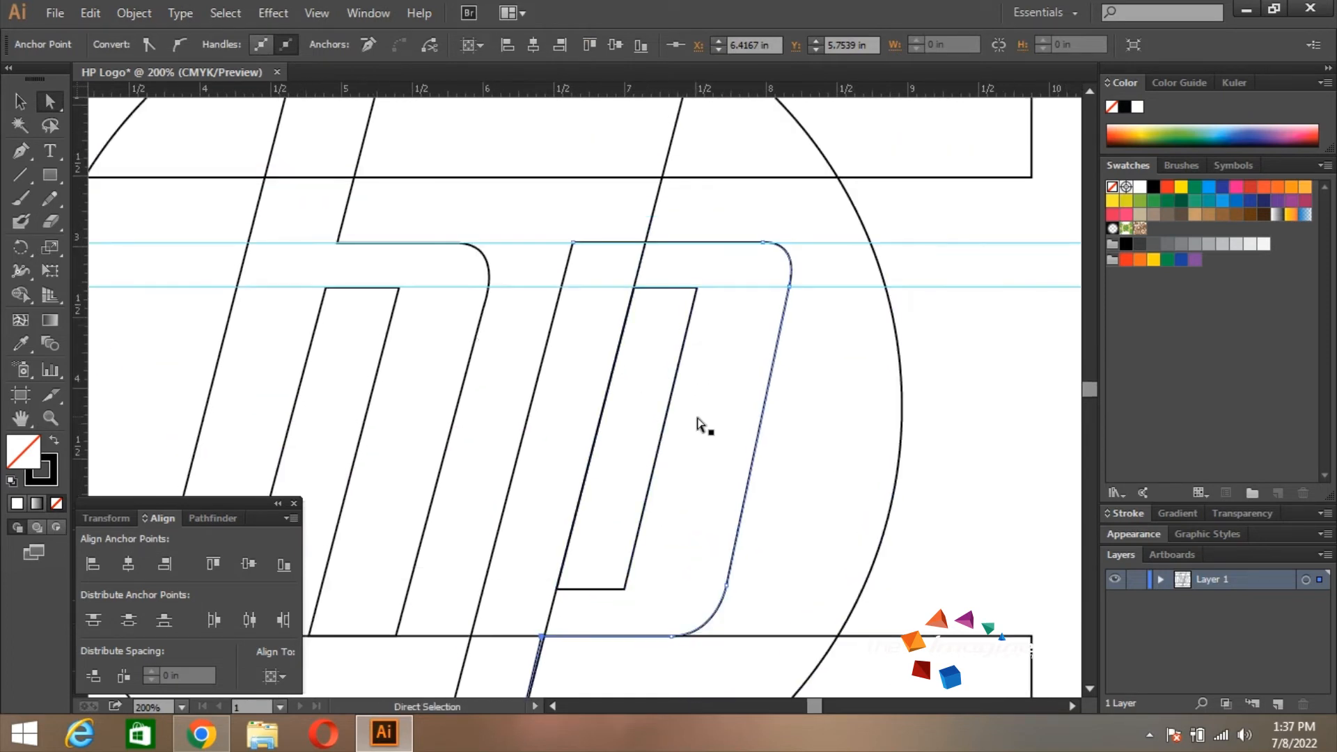
key("v")
left_click(650, 221)
left_click_drag(650, 221, 721, 233)
left_click_drag(697, 404, 725, 364)
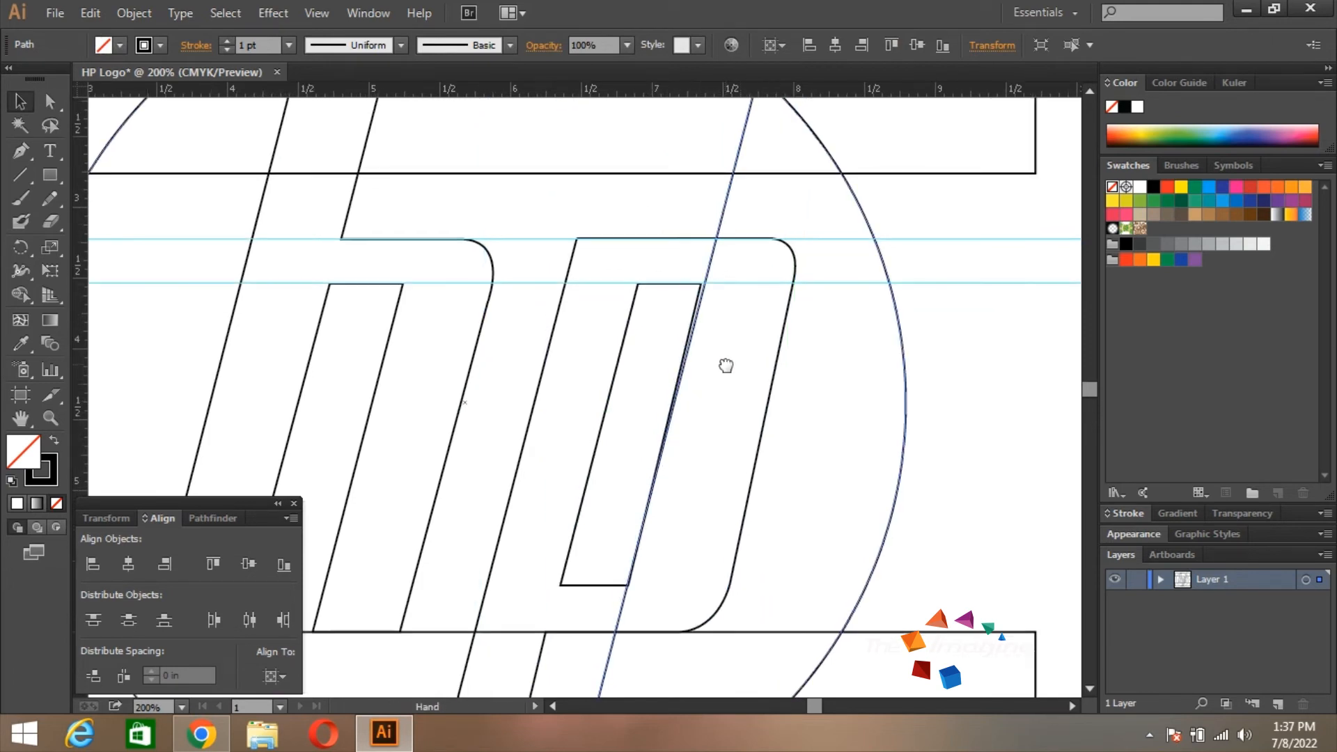
Move the upper-right anchor of the p's counter right onto the reference line at X 7.5391 in
key("a")
left_click(648, 555)
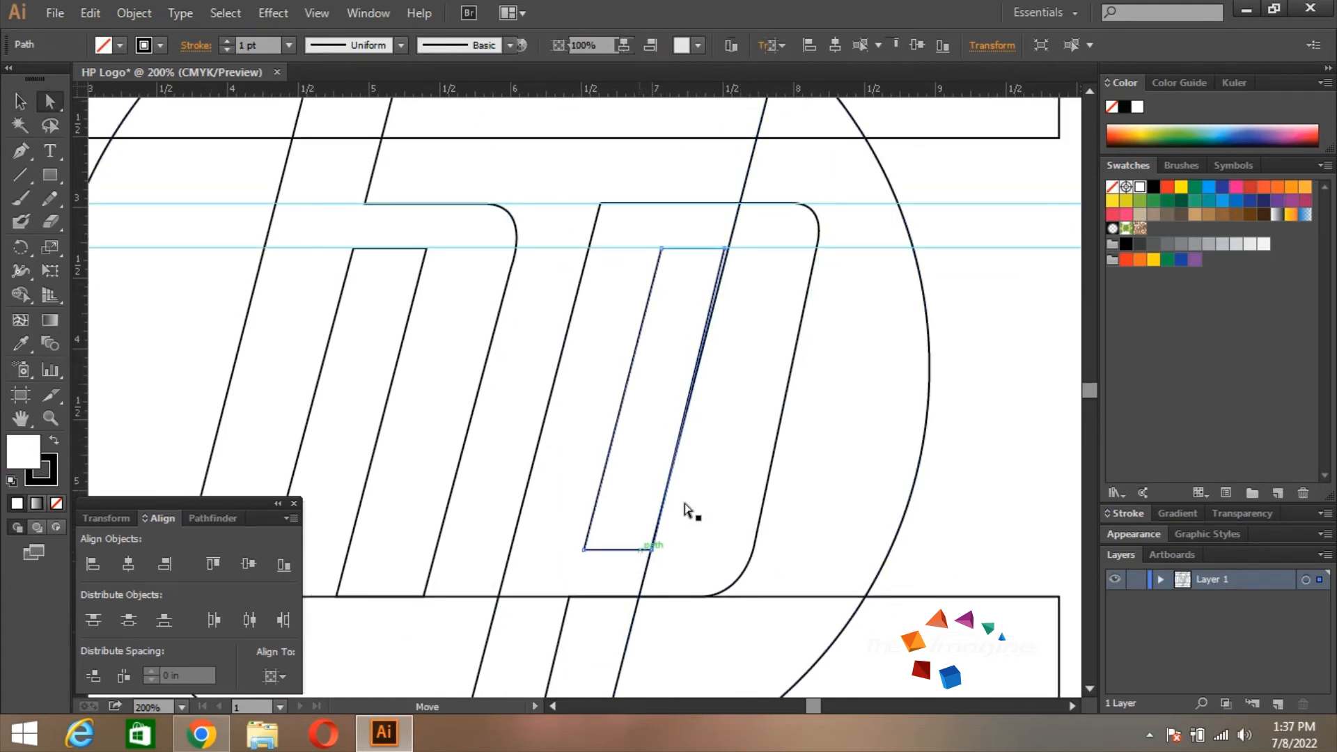
left_click(725, 249)
left_click_drag(725, 249, 733, 252)
key("z")
left_click(722, 285)
left_click(535, 381)
key("a")
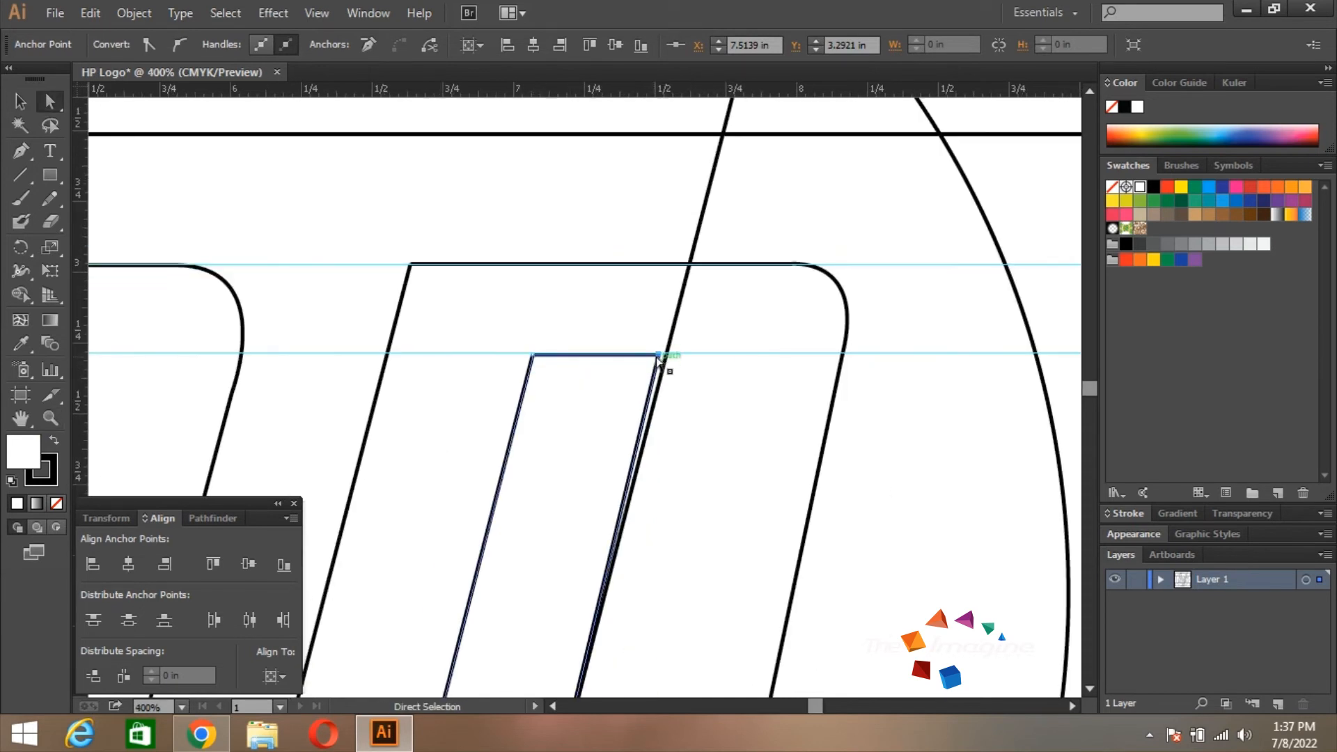
left_click_drag(662, 356, 667, 362)
Align the lower-right anchor of the p's counter with the reference line at X 7 in, Y 5.4236 in
key("space")
left_click_drag(637, 573, 695, 365)
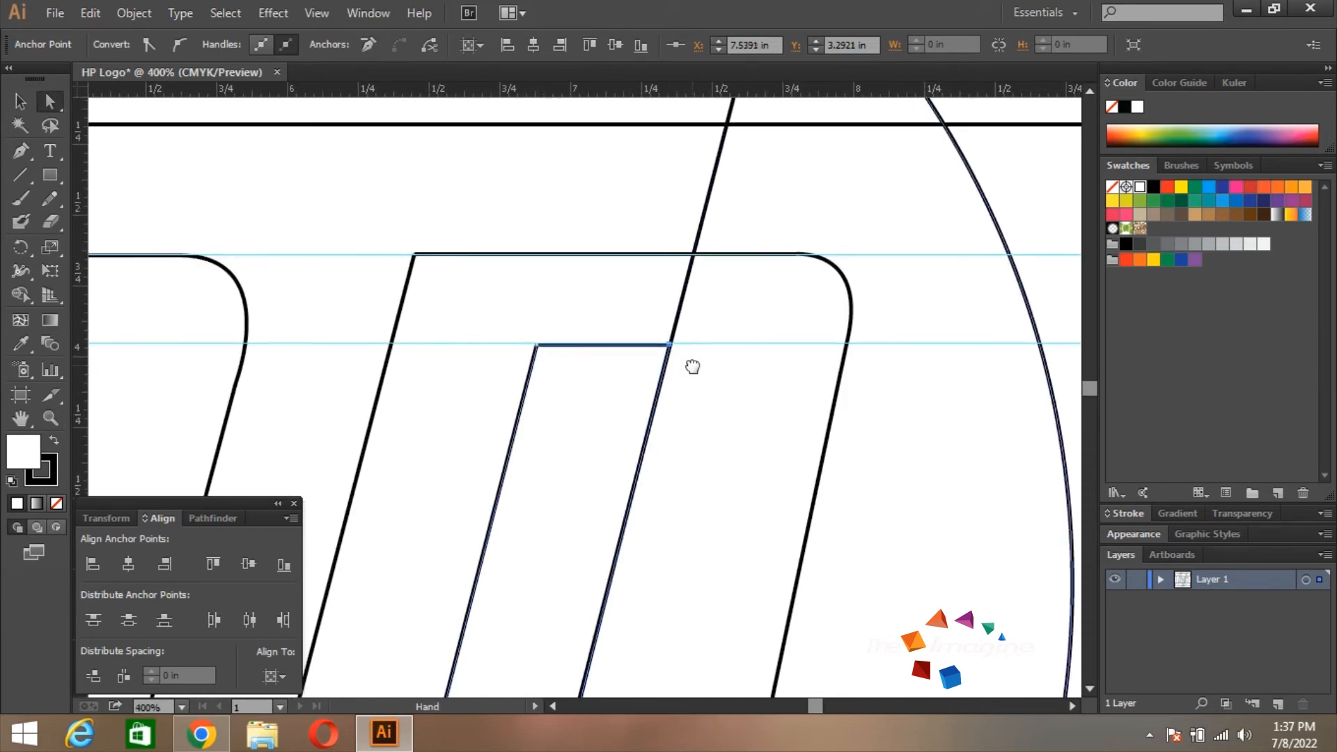
left_click_drag(643, 533, 722, 302)
left_click_drag(655, 528, 760, 408)
key("space")
key("z")
left_click(662, 424, "alt")
left_click(656, 416, "alt")
left_click(613, 382, "alt")
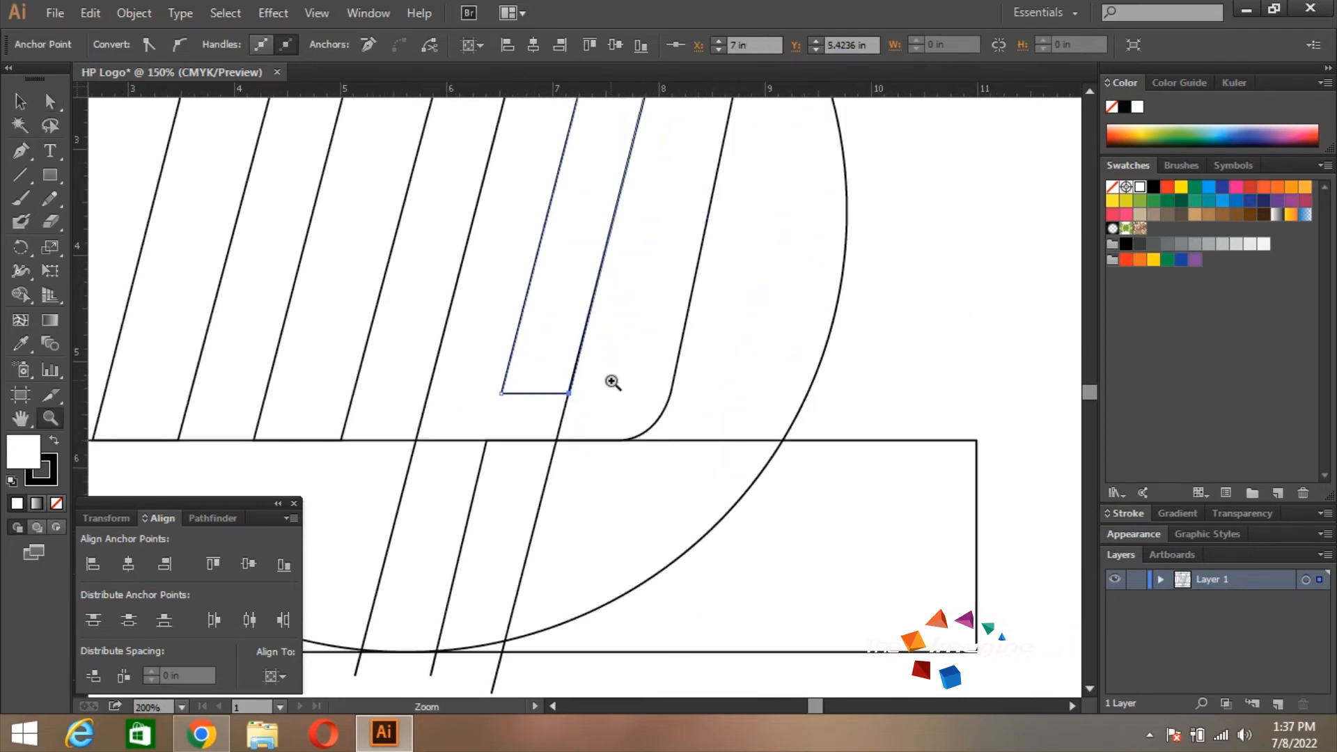
Move the reference line to the p's outer right edge, touching the rounded lower-right corner
key("v")
key("space")
left_click_drag(612, 364, 779, 376)
left_click_drag(780, 182, 860, 201)
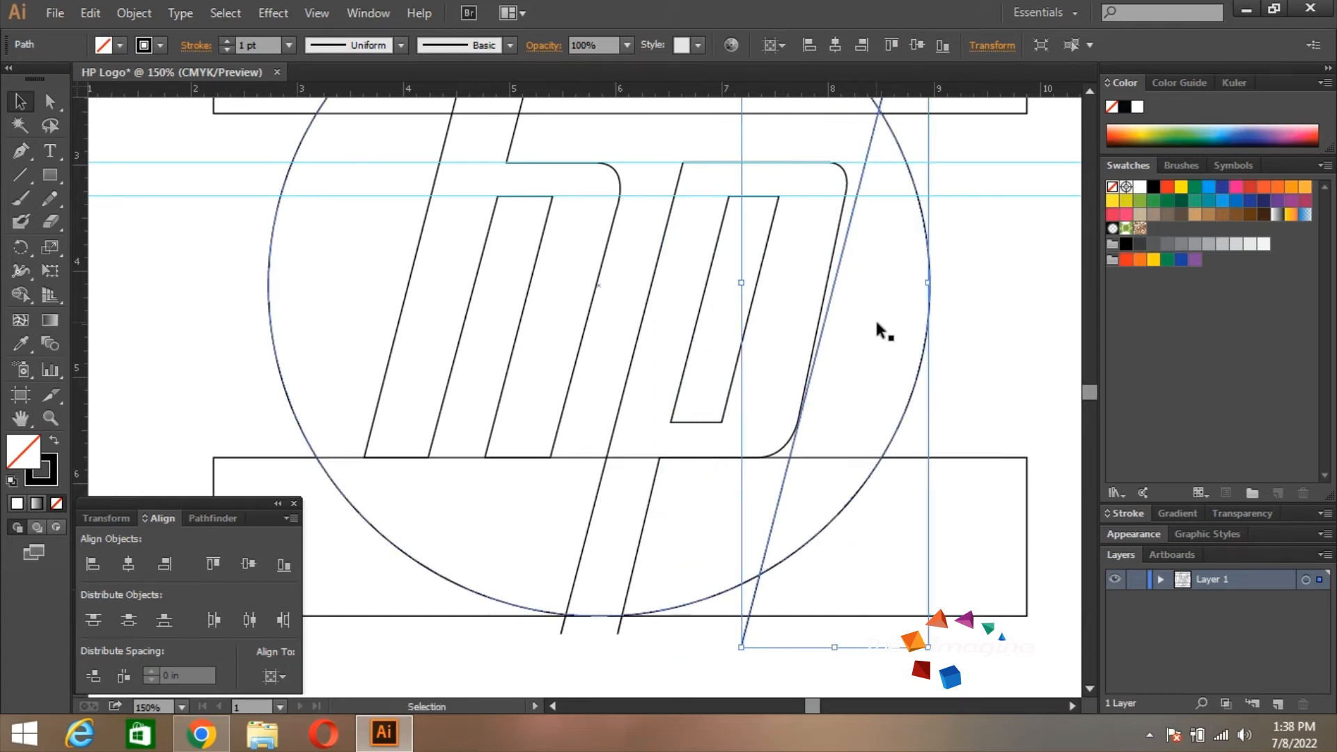
key("space")
left_click_drag(877, 317, 869, 410)
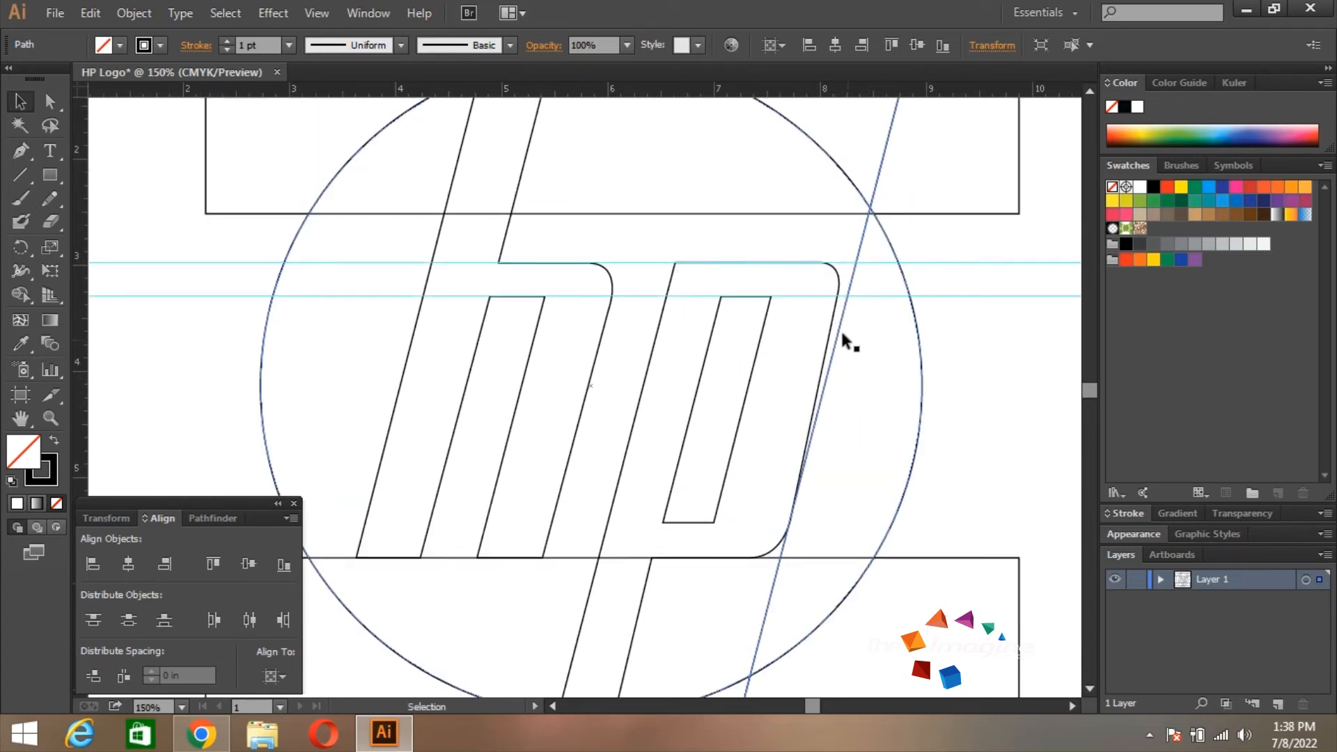
Shift both anchors of the p's rounded upper-right corner about 0.1 in right onto the reference line
key("a")
left_click(835, 313)
left_click(837, 295)
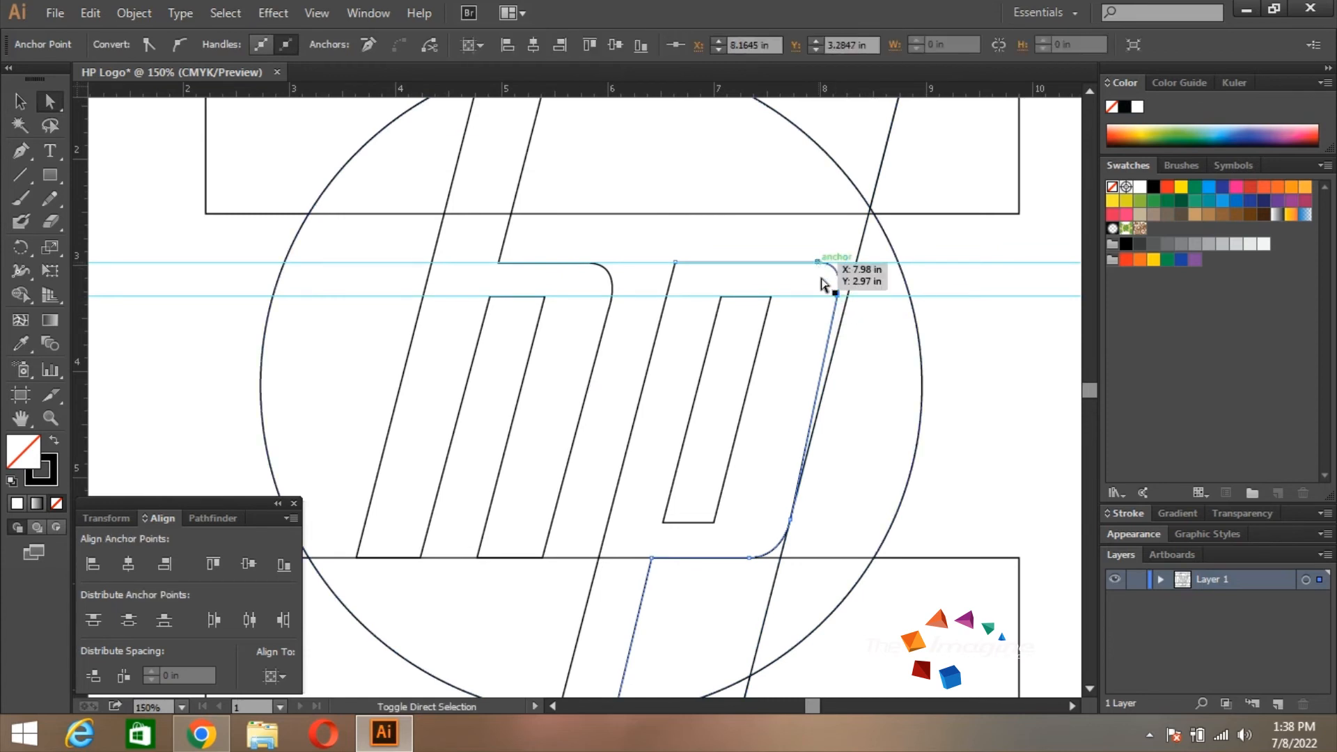
left_click_drag(838, 299, 848, 304)
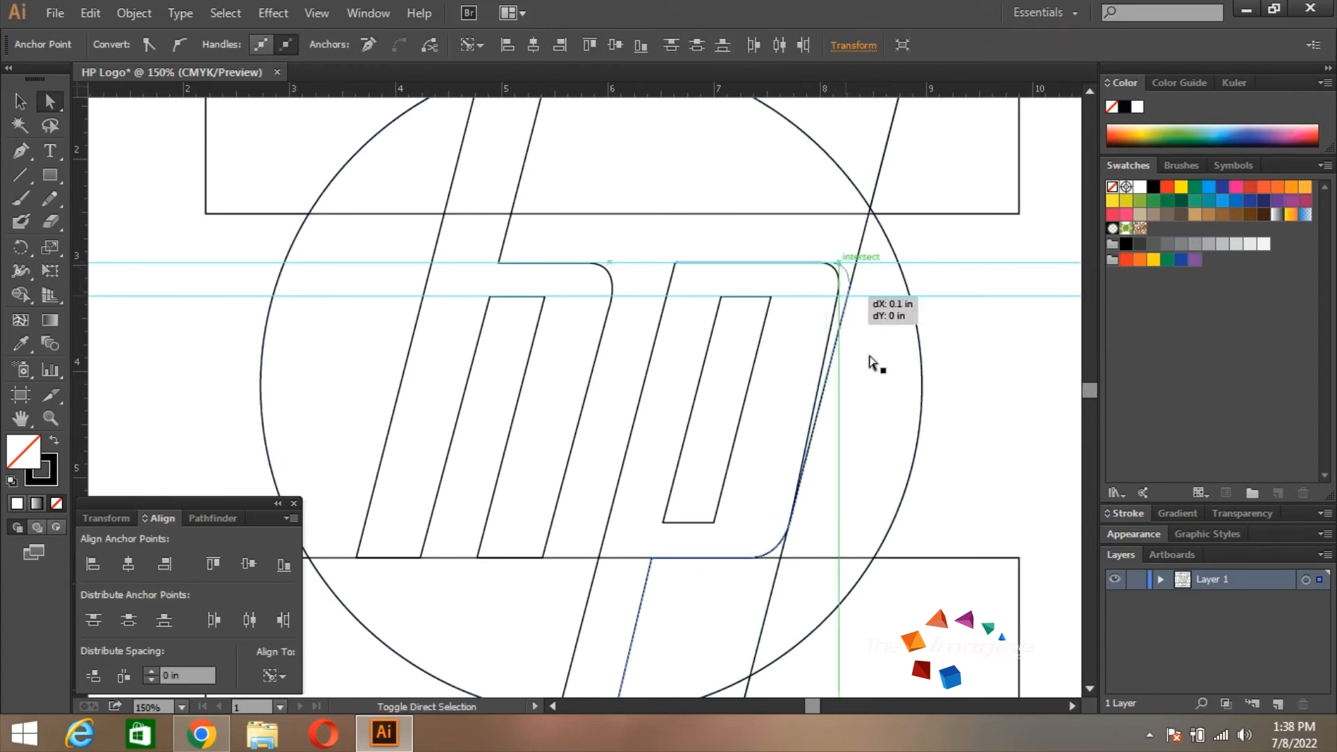
left_click(978, 369)
Move the reference line back to the h's outer right edge and nudge the inner gap's upper-right anchor left to X 5.3948 in
key("v")
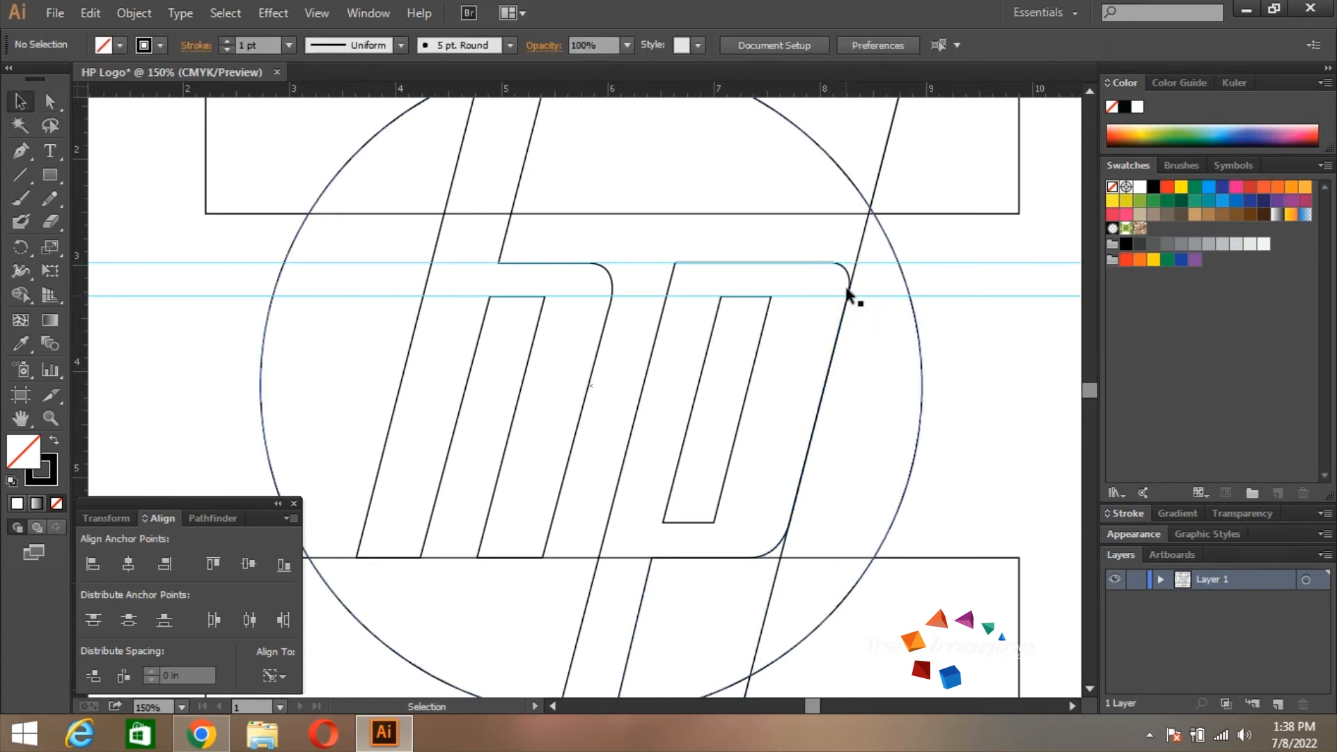
left_click(858, 257)
left_click_drag(857, 257, 620, 287)
key("a")
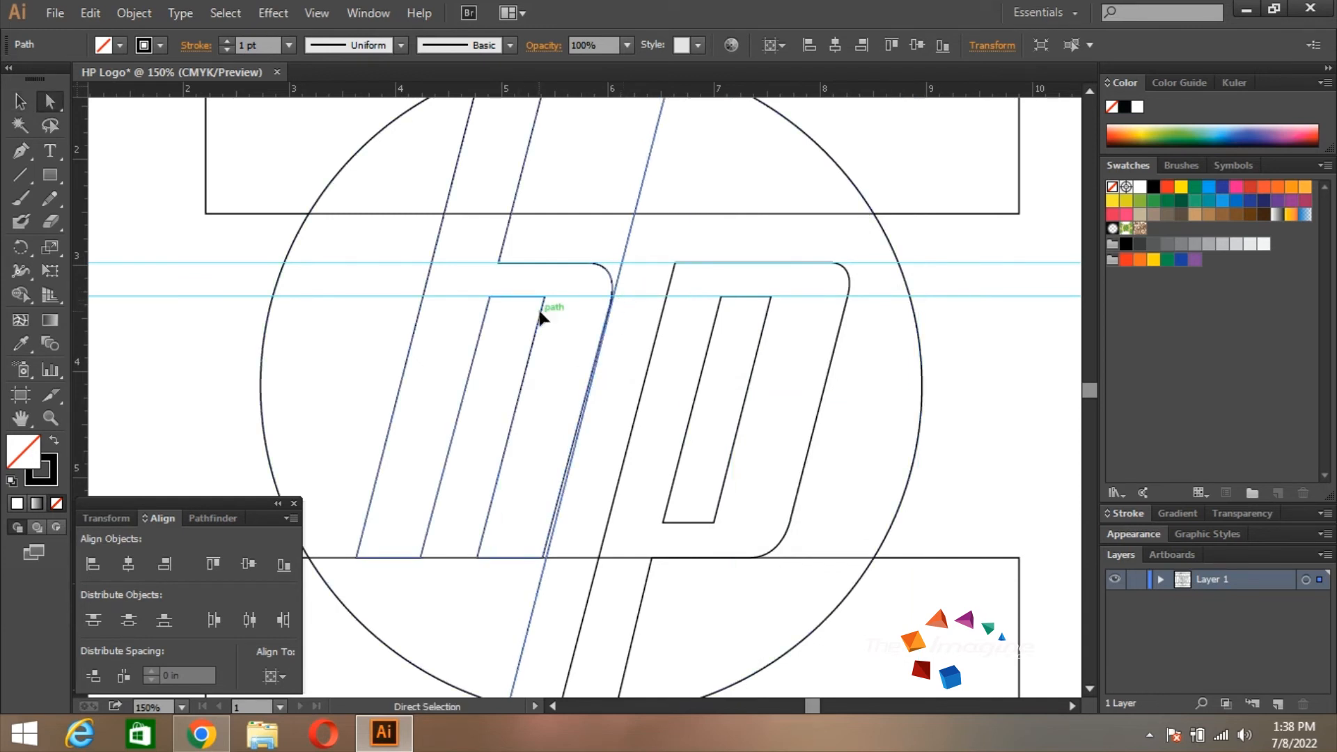
left_click(544, 297)
left_click(545, 297)
key("Left")
key("Left")
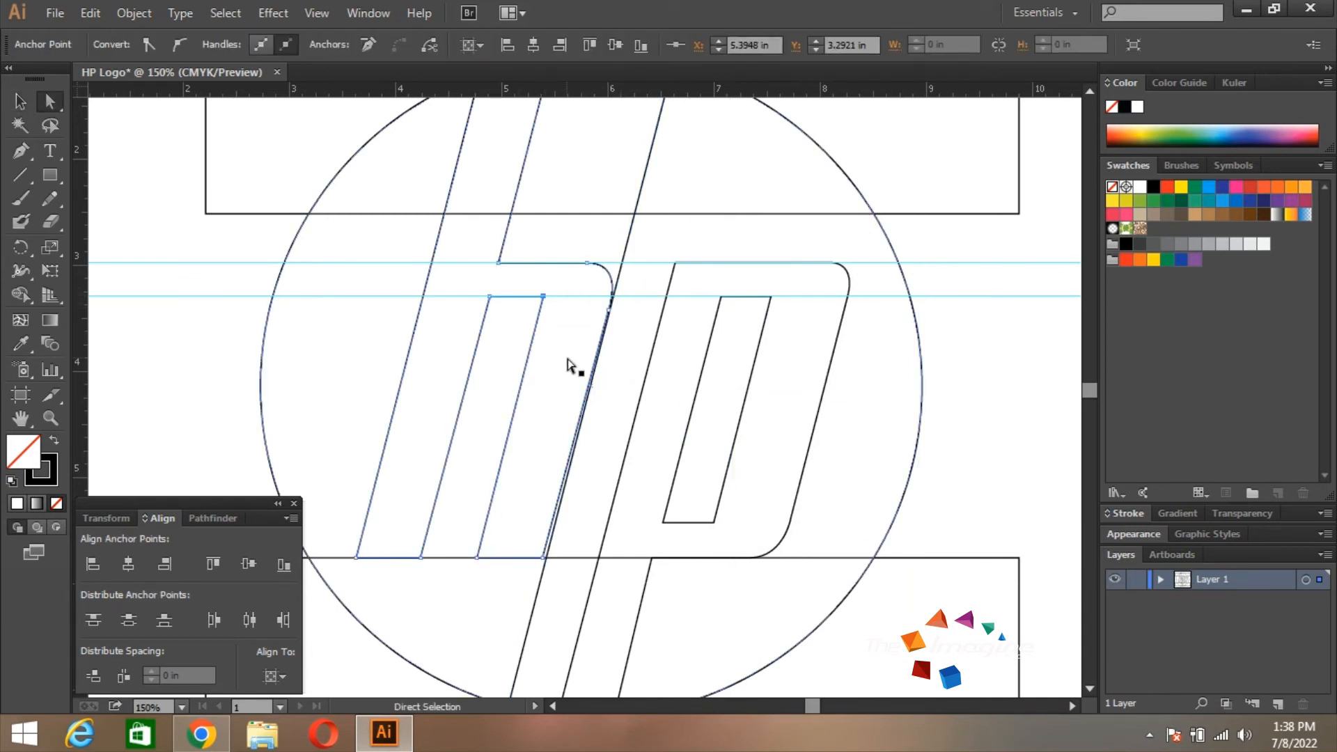
left_click(568, 359)
Delete the slanted reference line and deselect everything in the logo drawing
key("z")
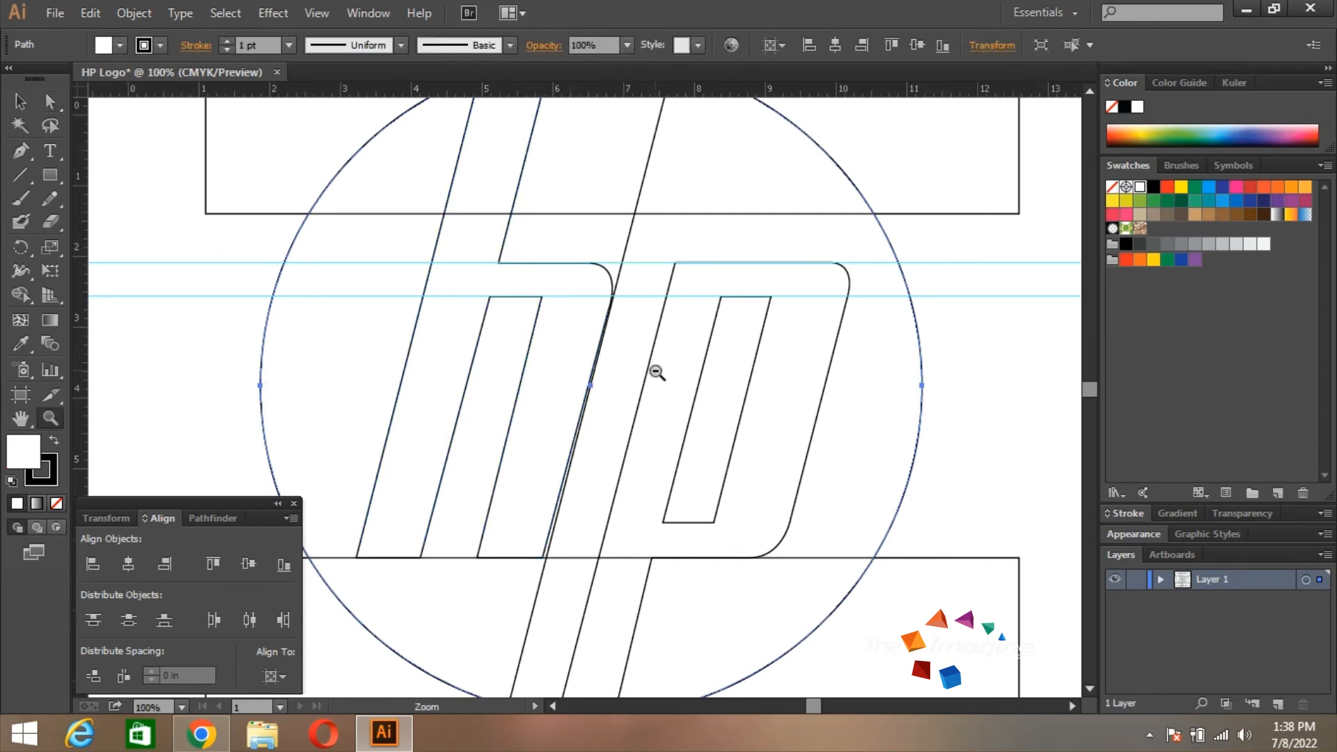
left_click(657, 373, "alt")
left_click(657, 373, "alt")
key("v")
left_click(527, 345)
key("space")
left_click_drag(601, 394, 778, 394)
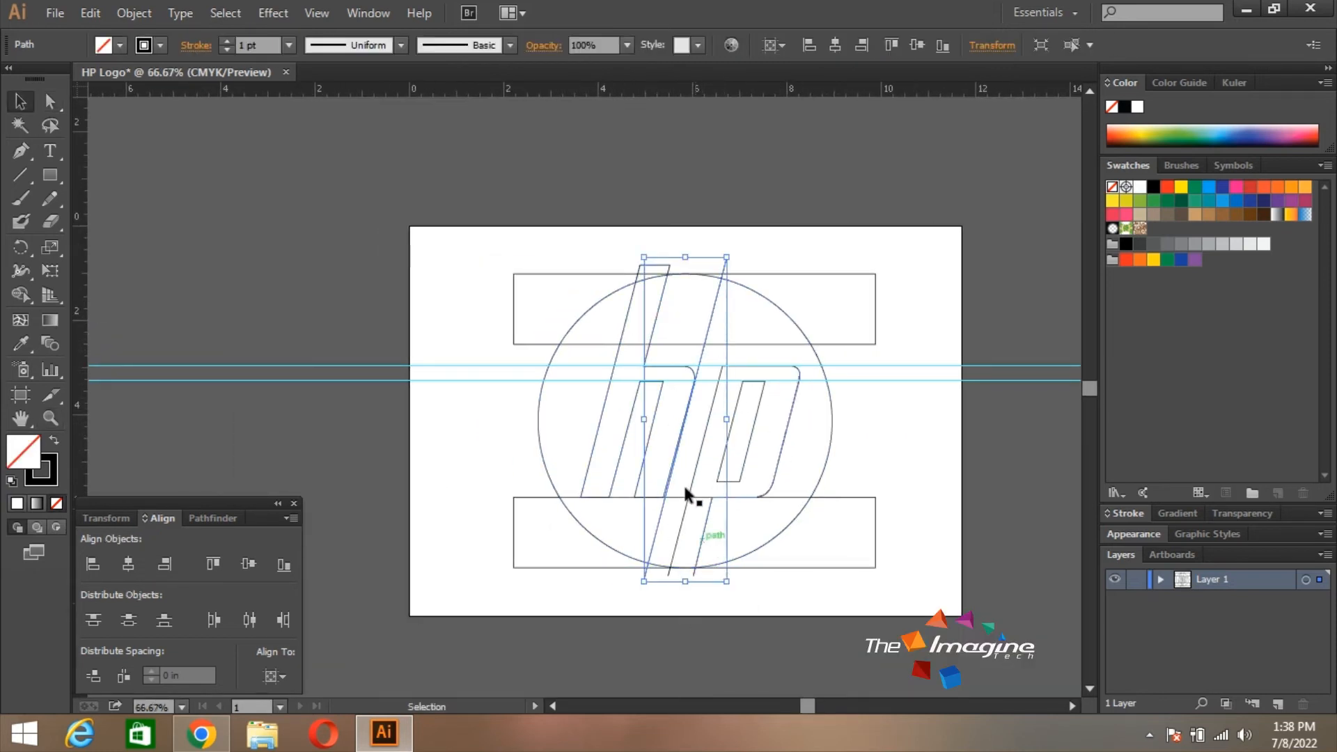
key("z")
left_click(669, 459)
key("ctrl+shift+a")
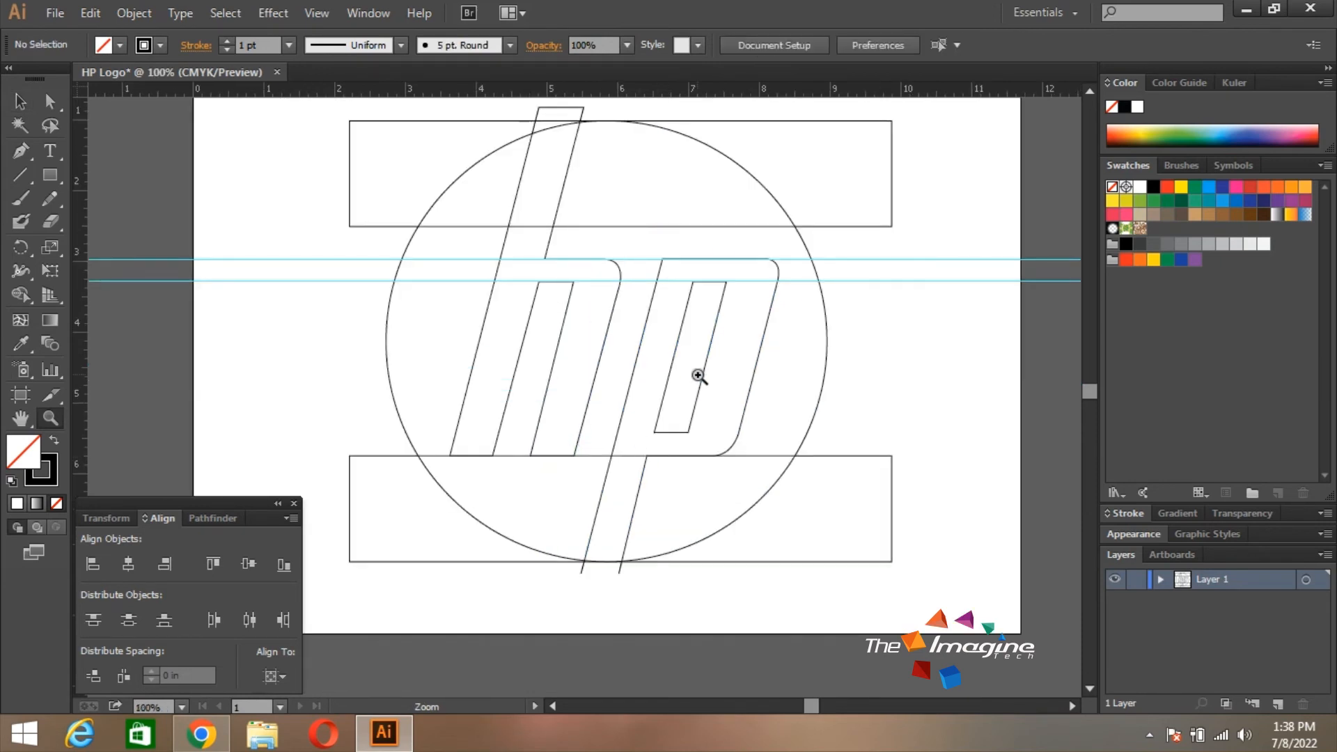
key("space")
left_click_drag(677, 383, 754, 390)
key("a")
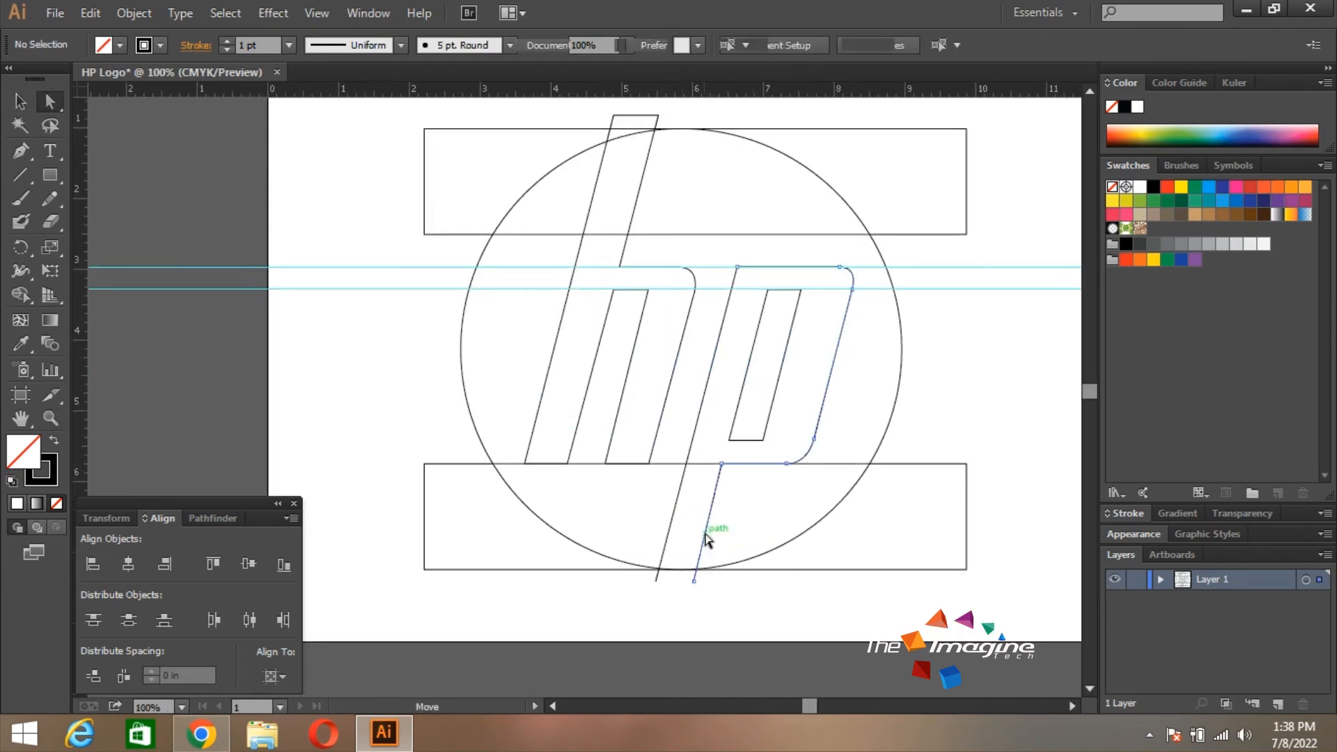
left_click(707, 540)
left_click(694, 582)
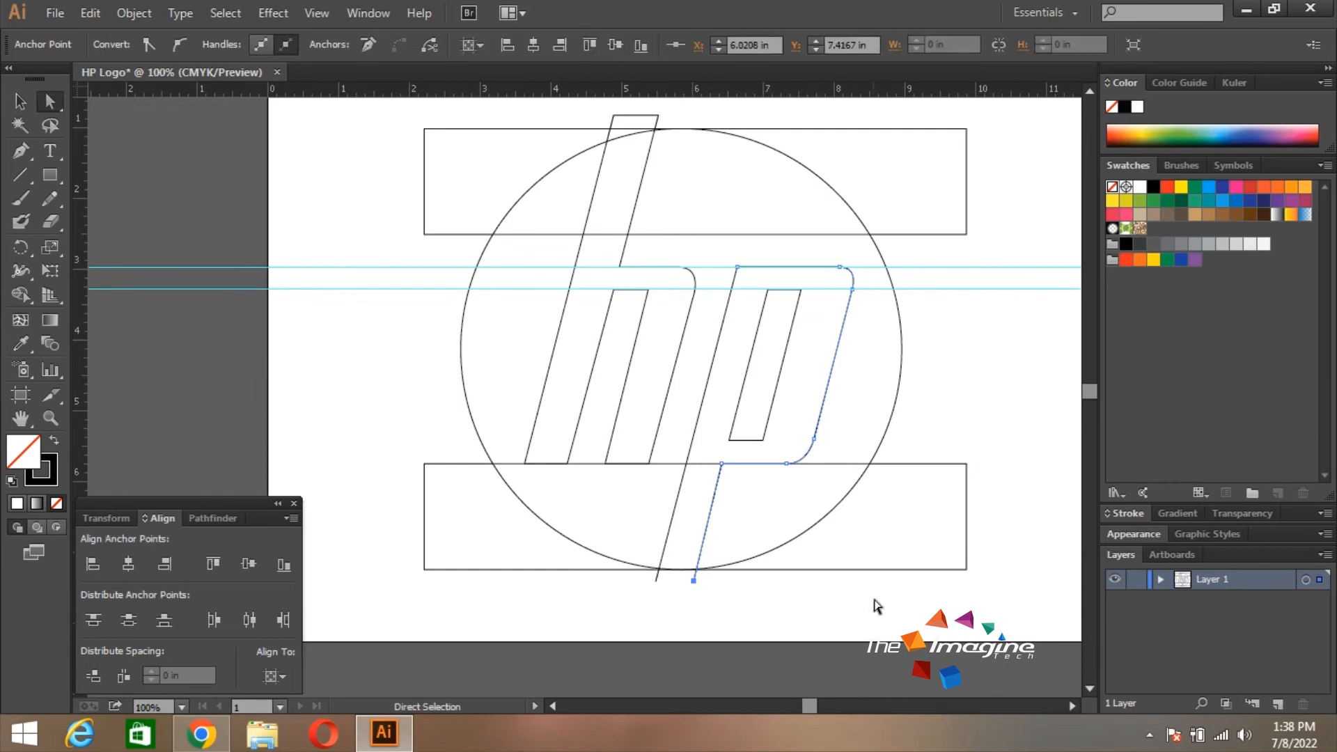
left_click(876, 607)
key("z")
left_click(656, 448, "alt")
key("v")
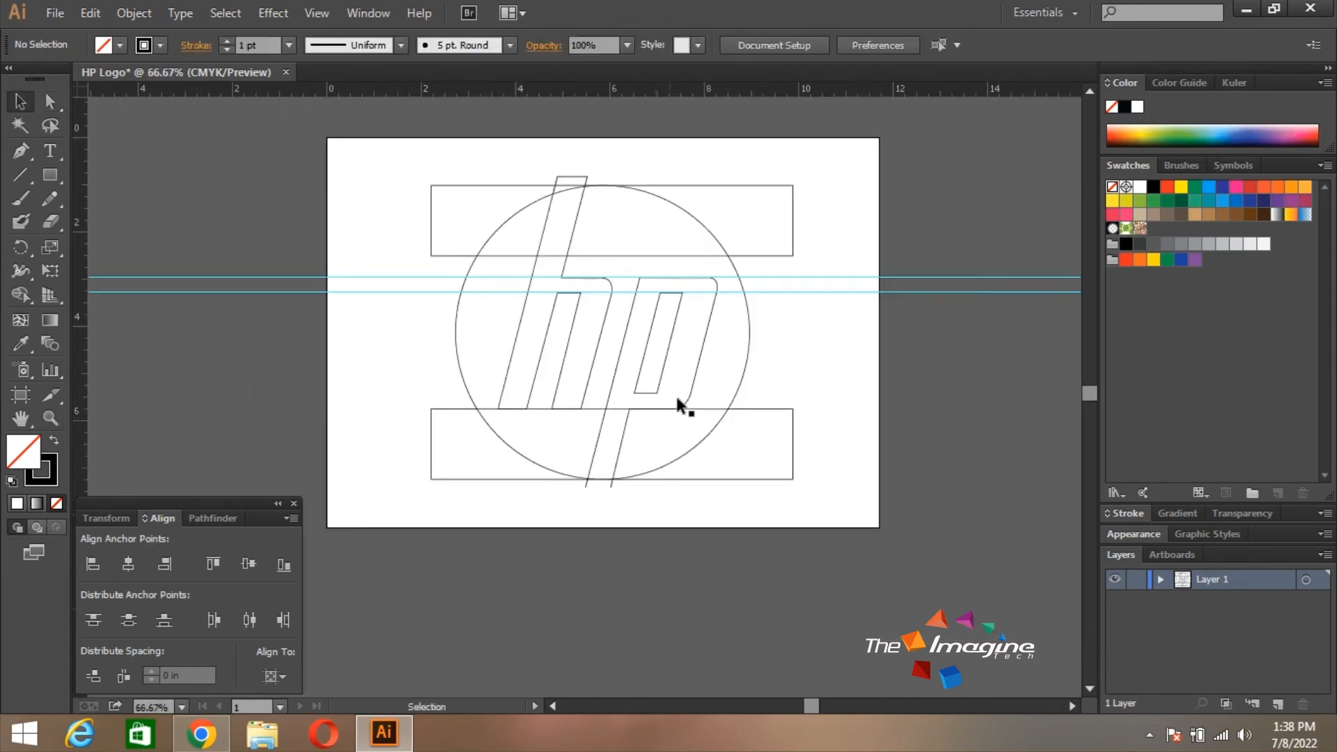
Delete the lower and upper guide rectangles, leaving the circle and the two letter outlines
key("space")
left_click_drag(701, 391, 750, 434)
key("z")
left_click(666, 388)
key("v")
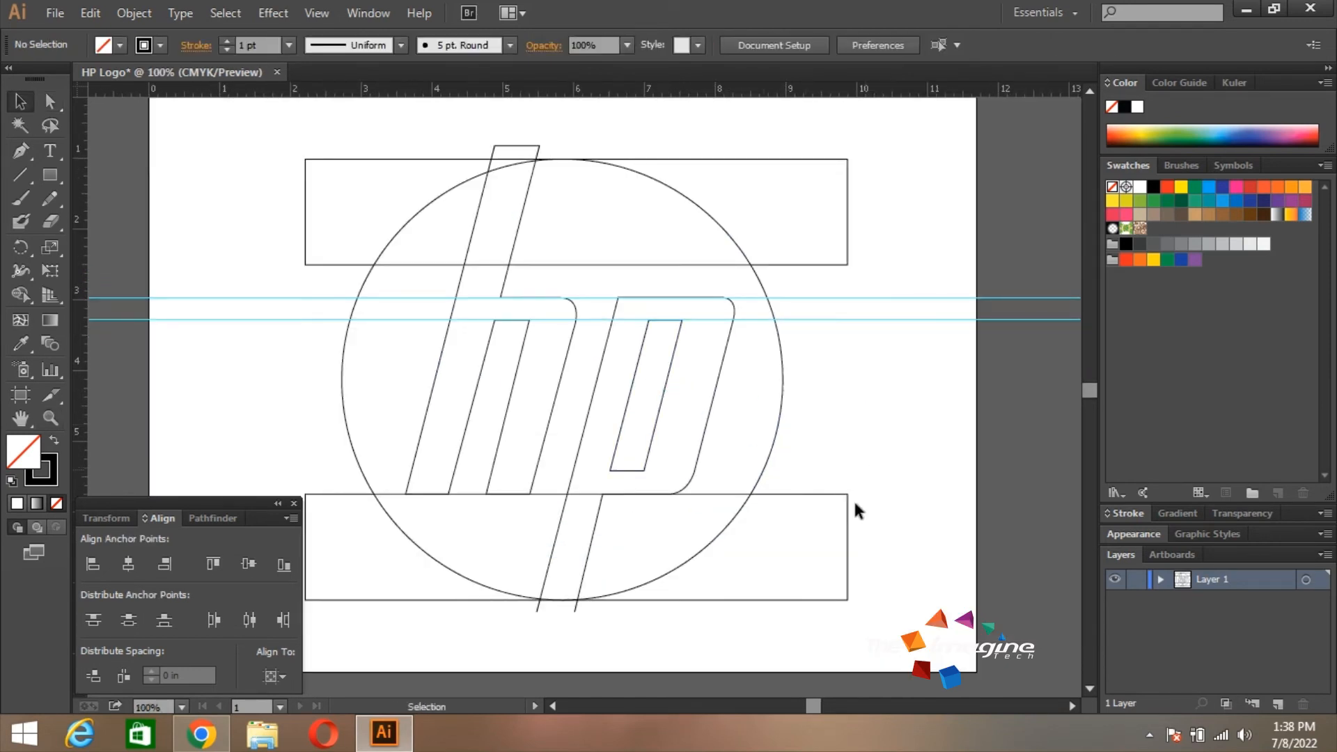
left_click_drag(853, 498, 833, 576)
key("Delete")
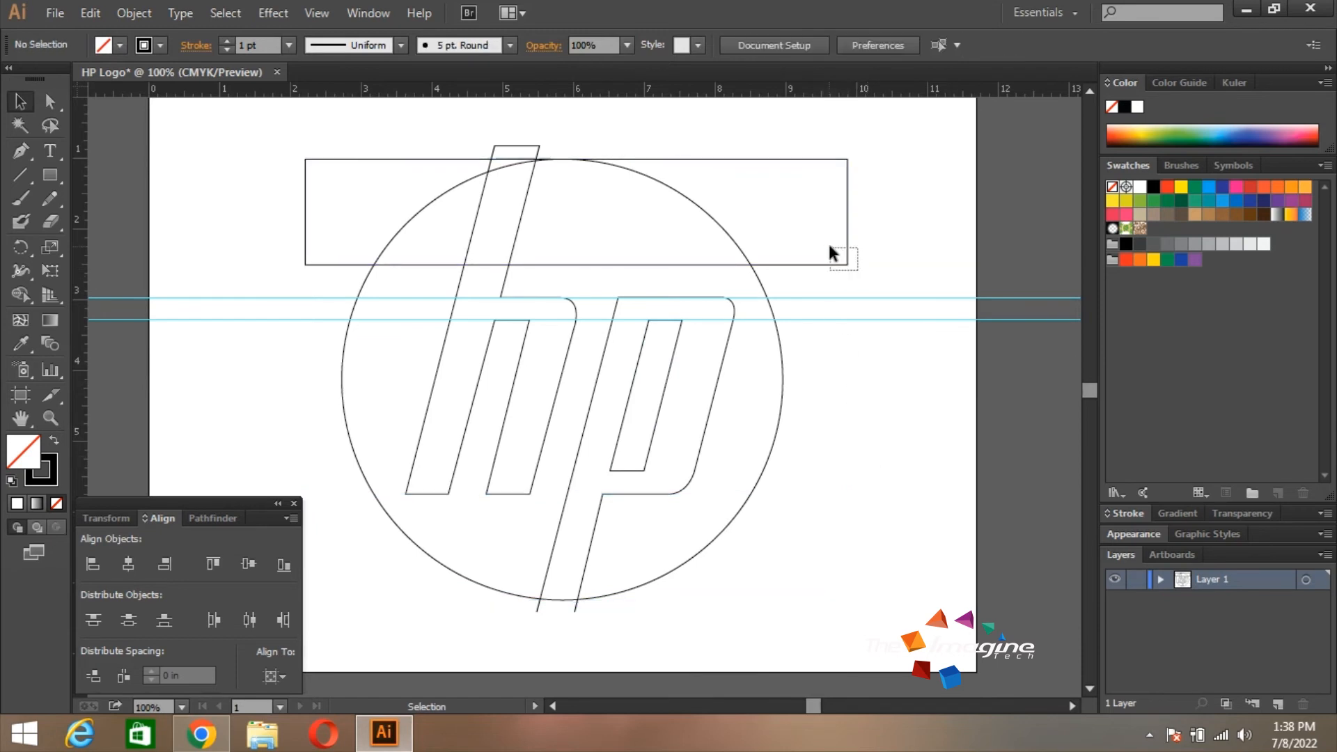
left_click_drag(831, 248, 831, 248)
key("Delete")
Close the p's outline by joining the two open lower ends of its stem with the Pen tool
key("space")
left_click_drag(787, 382, 862, 381)
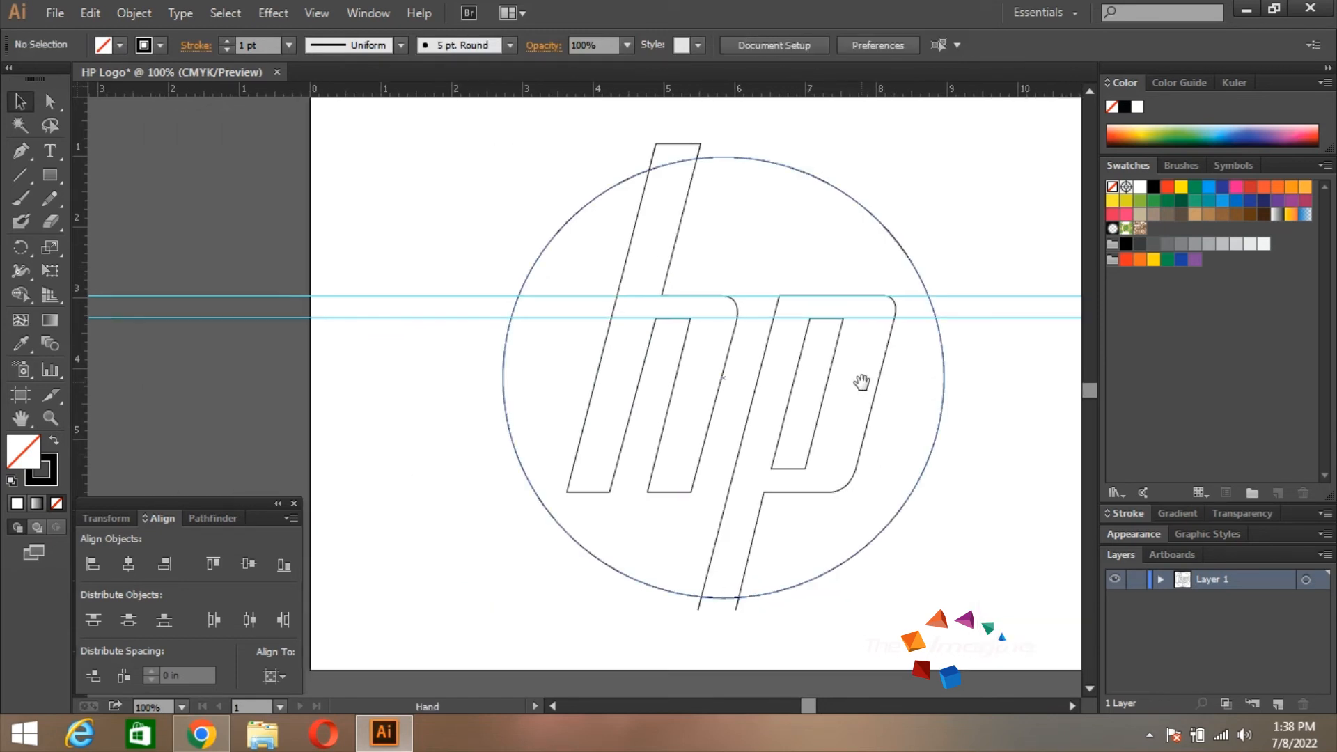
left_click(736, 610)
key("p")
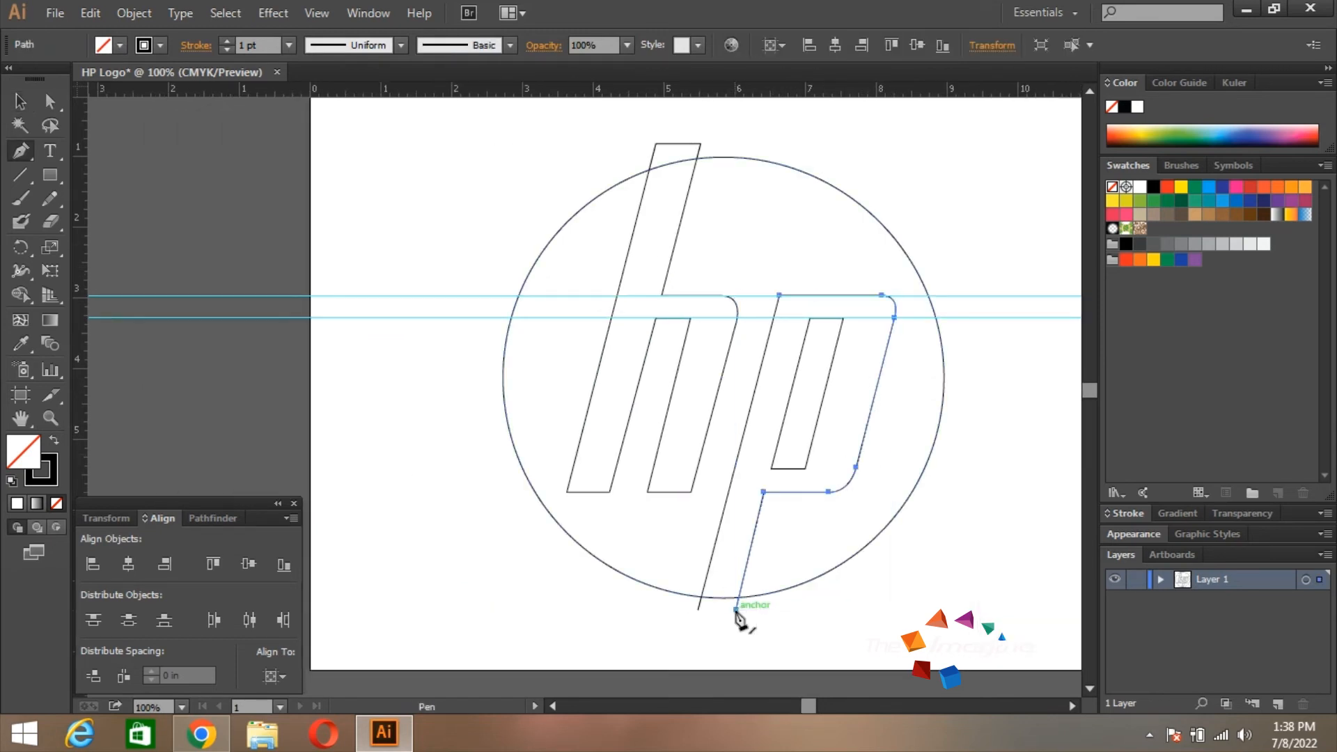
left_click(698, 611)
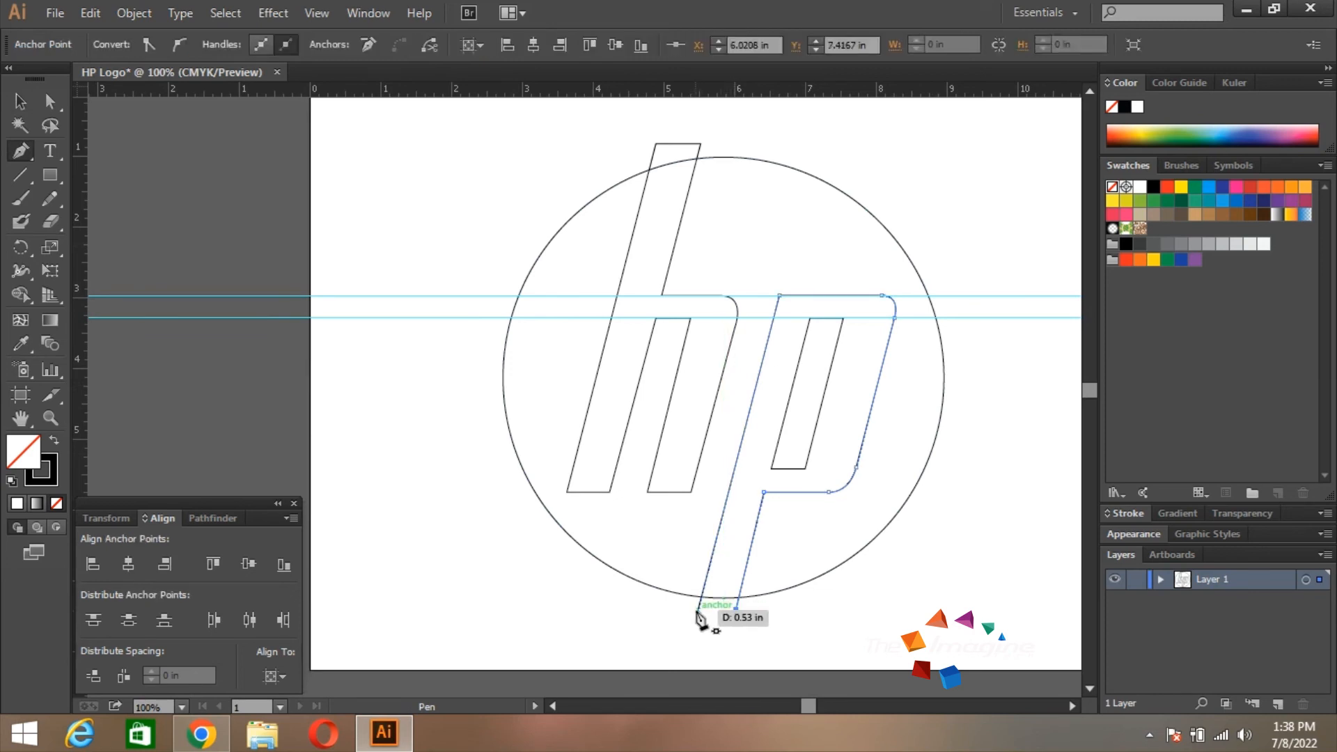
key("v")
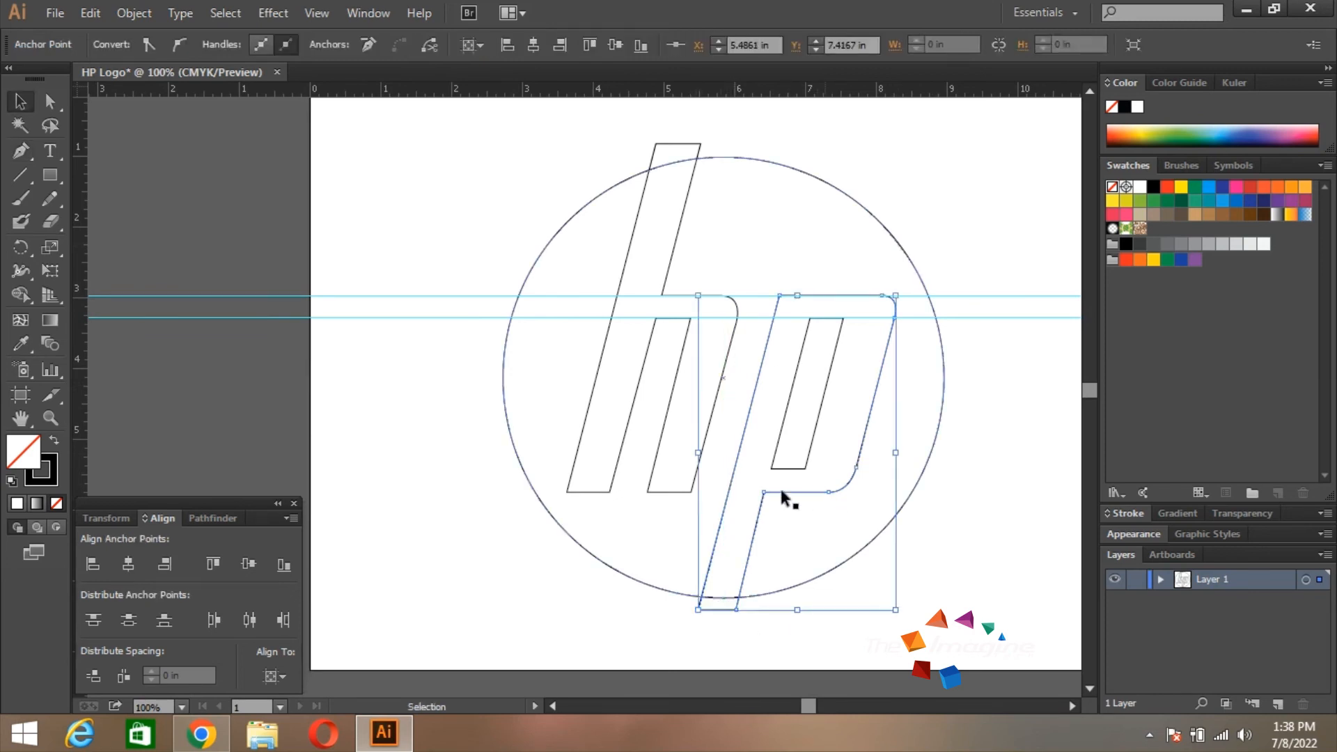
left_click(977, 366)
Place a copy of the circle in front of the letters at the same position and set its fill to None
key("space")
left_click_drag(967, 373, 988, 378)
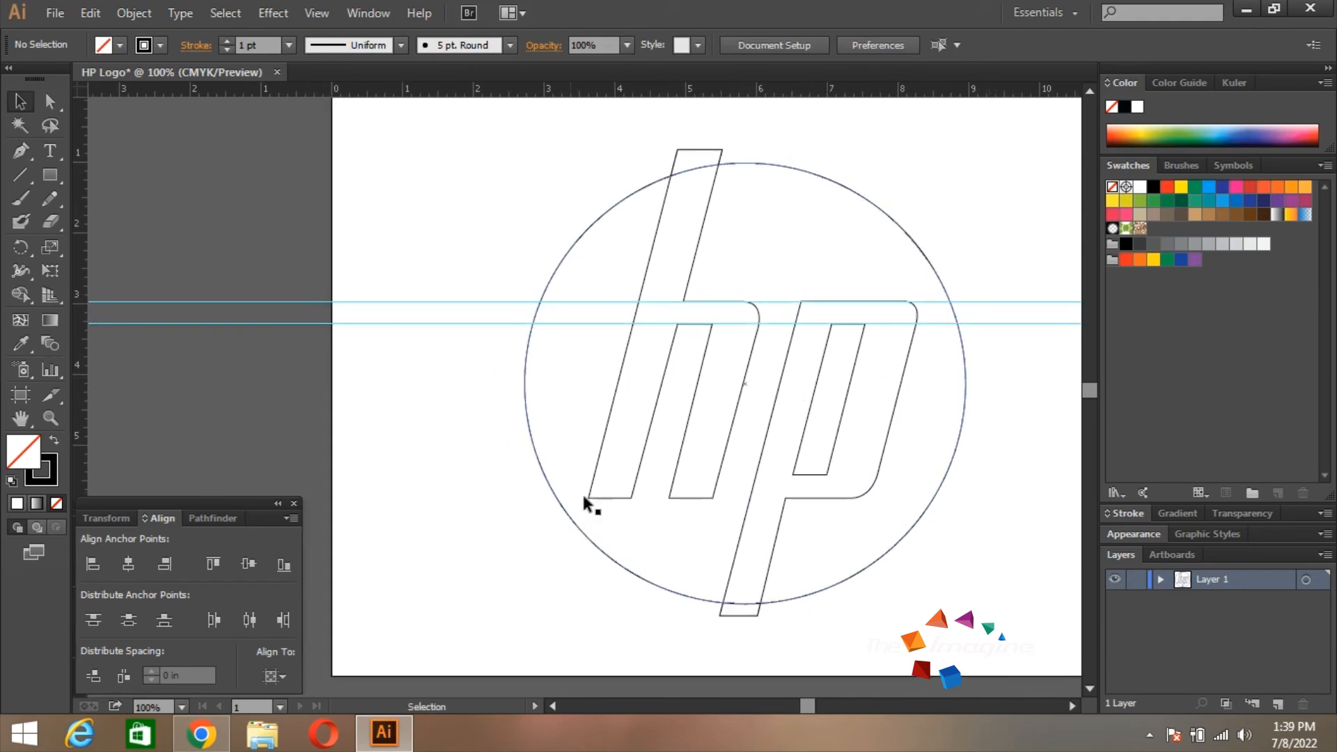
key("space")
left_click_drag(955, 223, 942, 213)
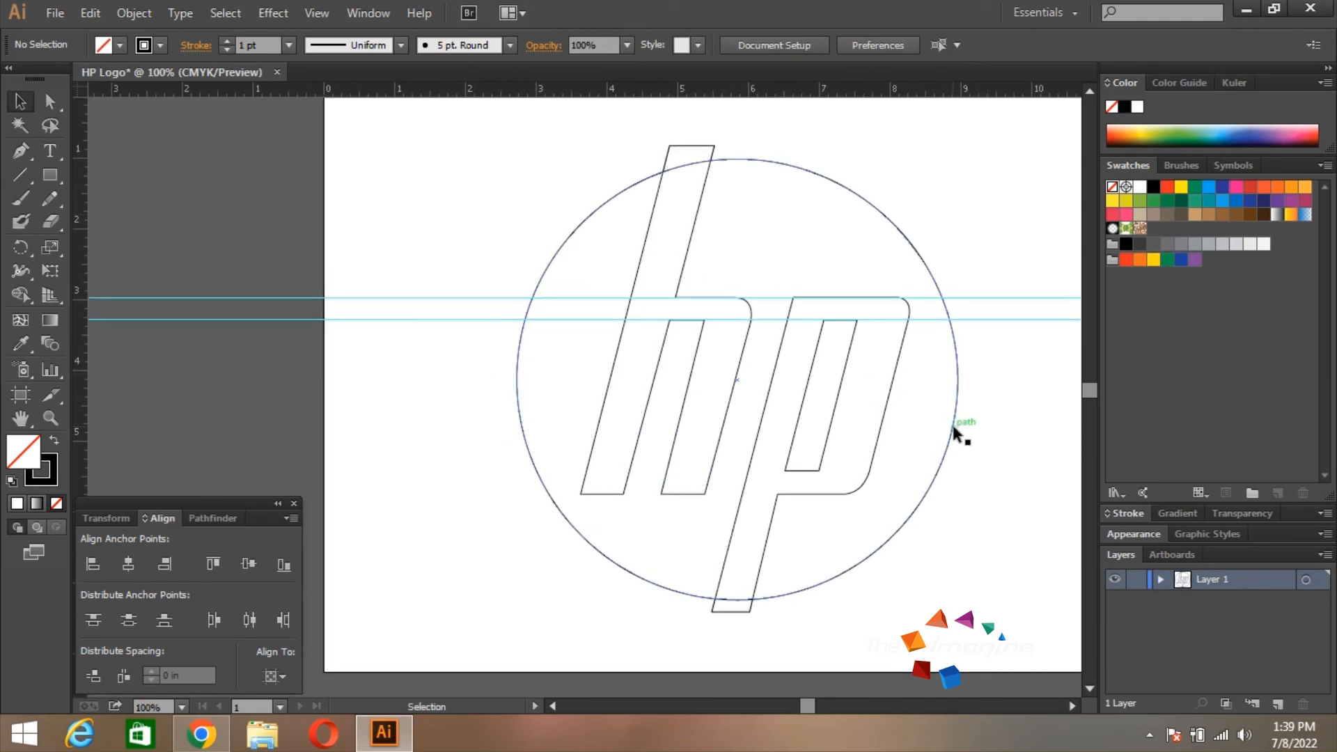
left_click(953, 430)
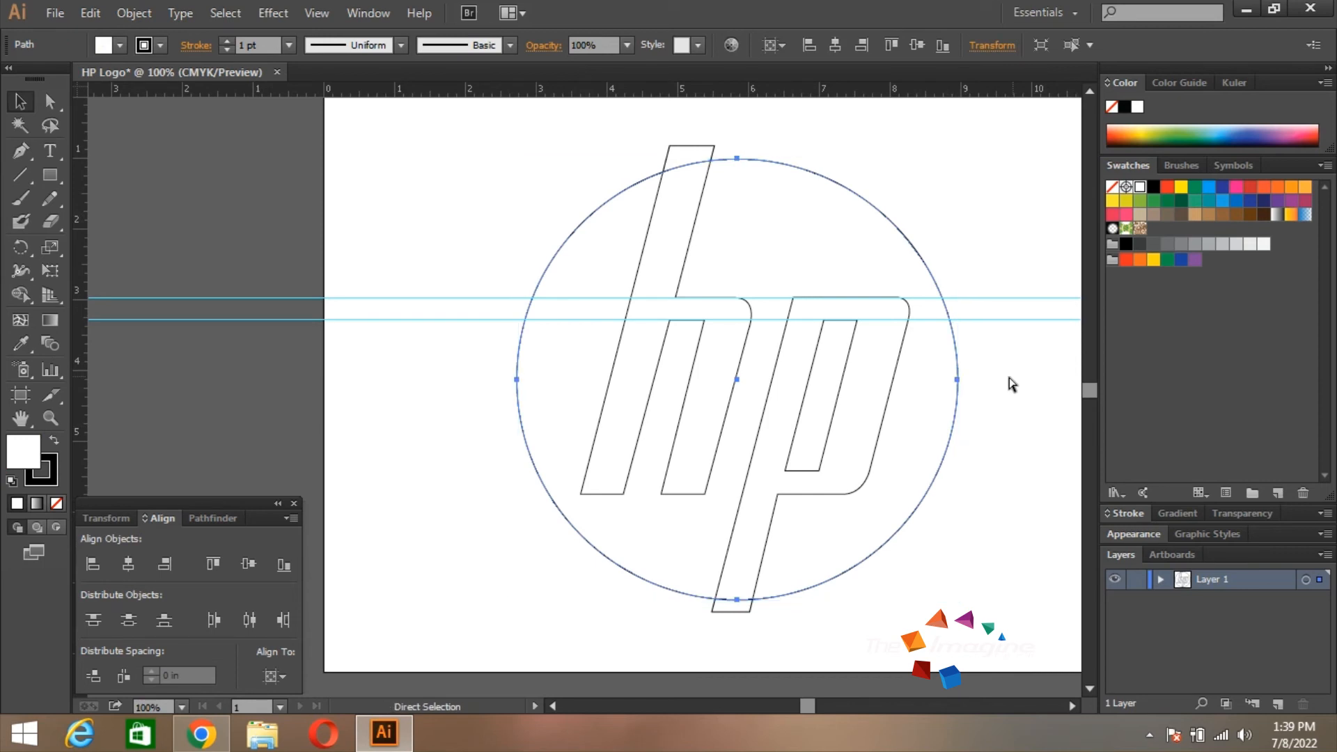
key("ctrl+shift+]")
left_click_drag(952, 425, 979, 427)
key("ctrl+z")
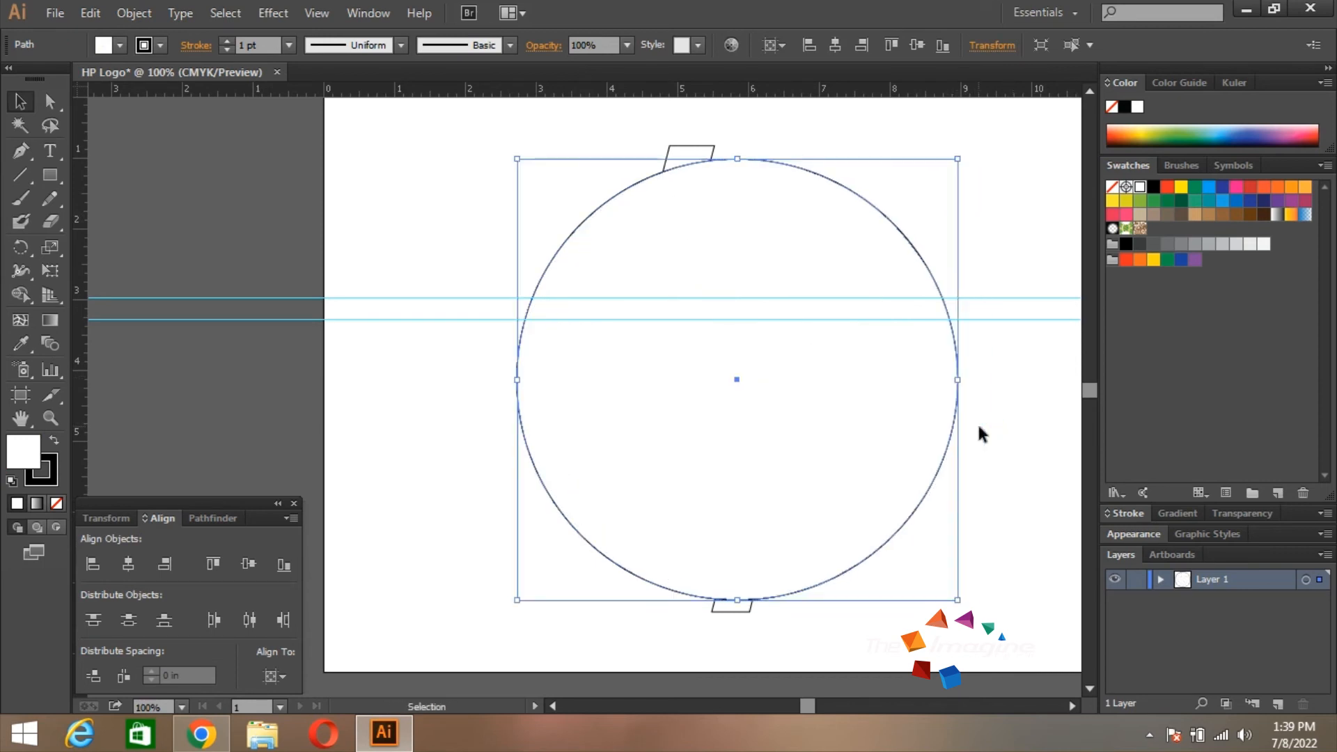
left_click(120, 46)
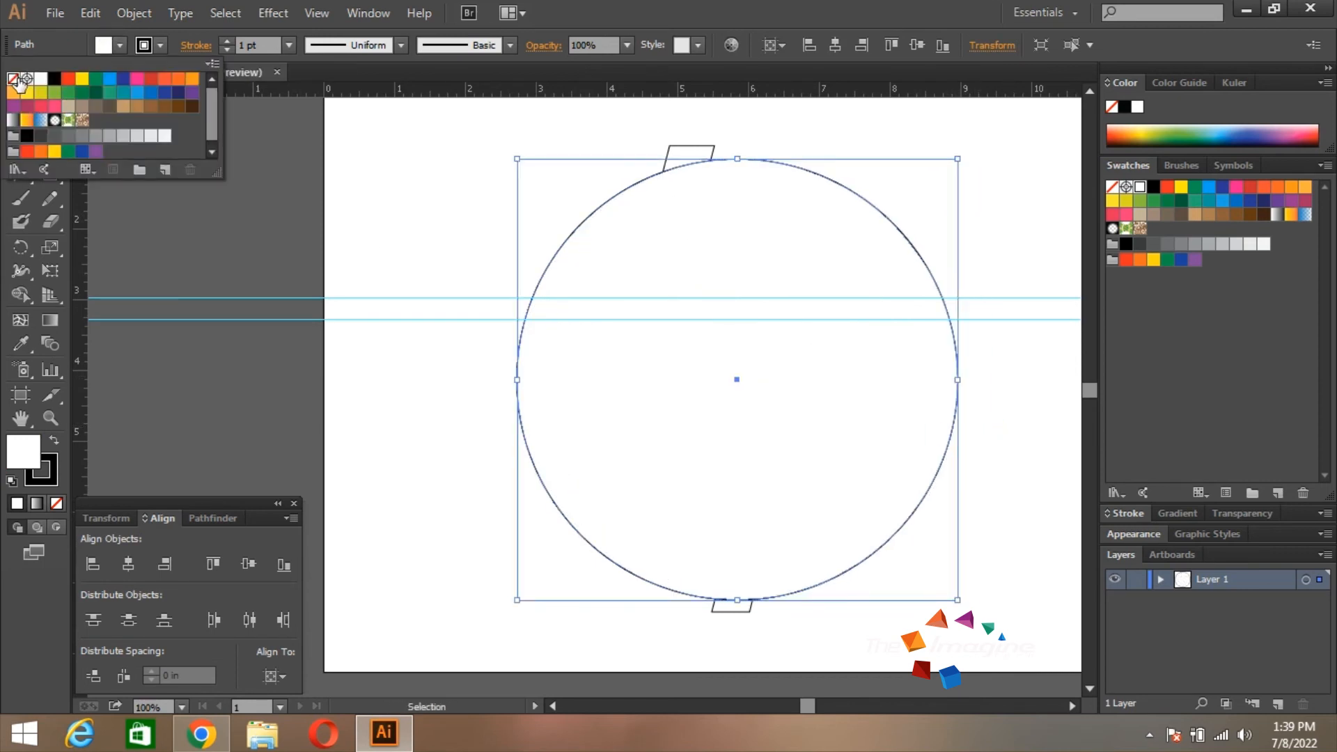
left_click(13, 78)
left_click(707, 152)
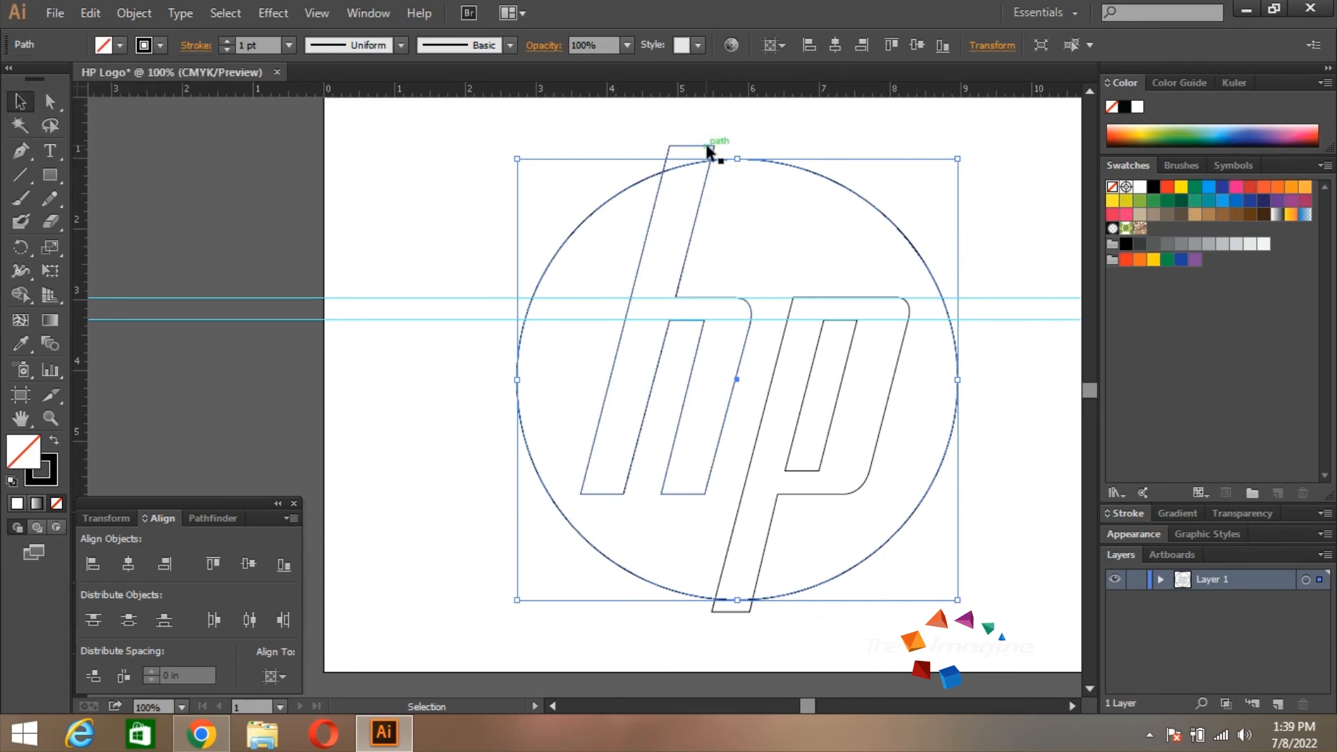
Trim the top of the h to the circle's curve by intersecting it with the front circle
left_click(716, 149)
left_click(768, 159, "shift")
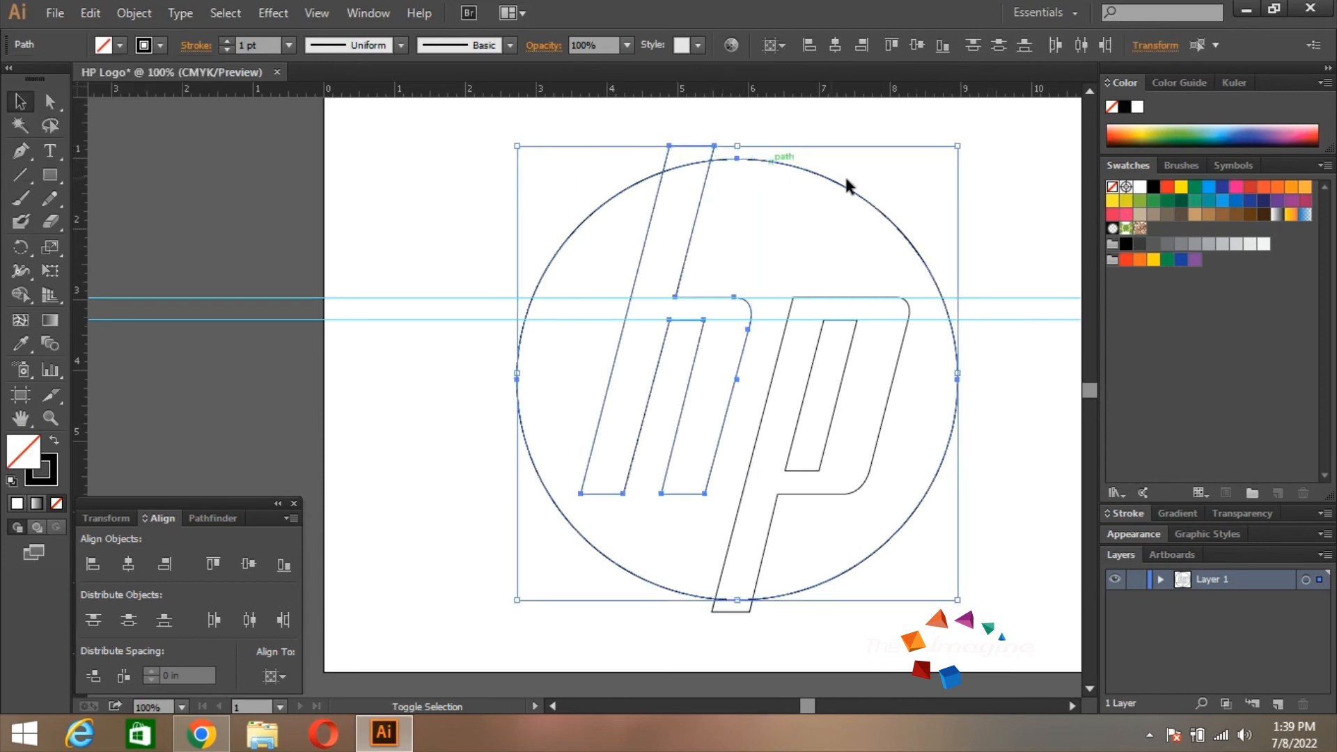
left_click(207, 518)
left_click(166, 561)
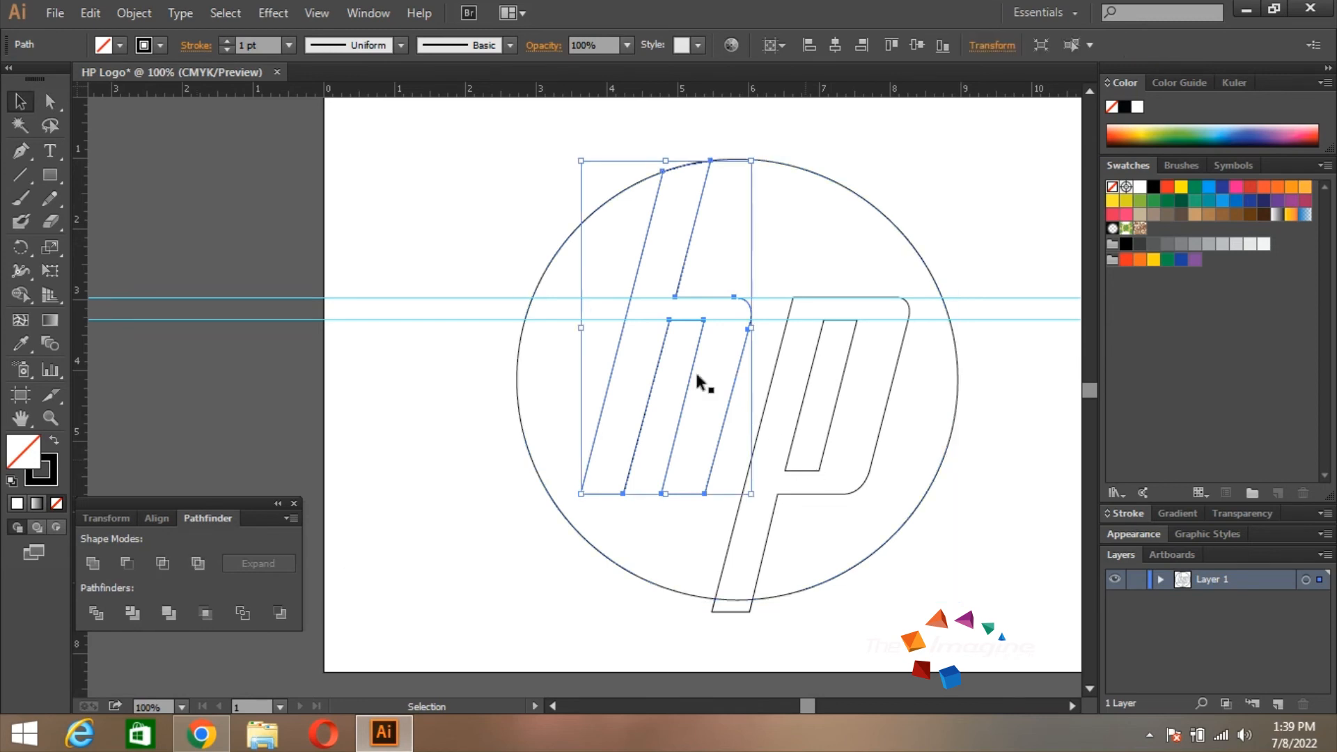
left_click(958, 553)
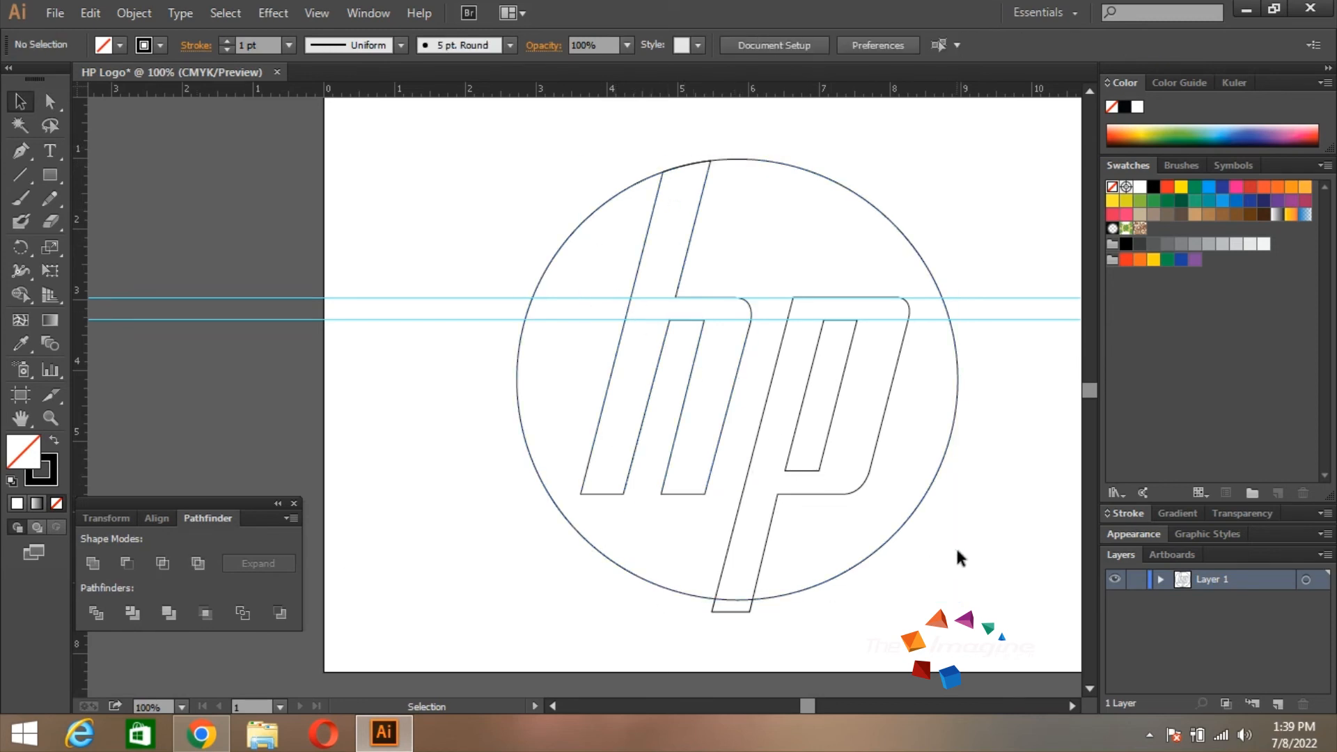
Bring another copy of the circle in front of both letters and remove its fill
left_click(922, 510)
key("ctrl+shift+bracketright")
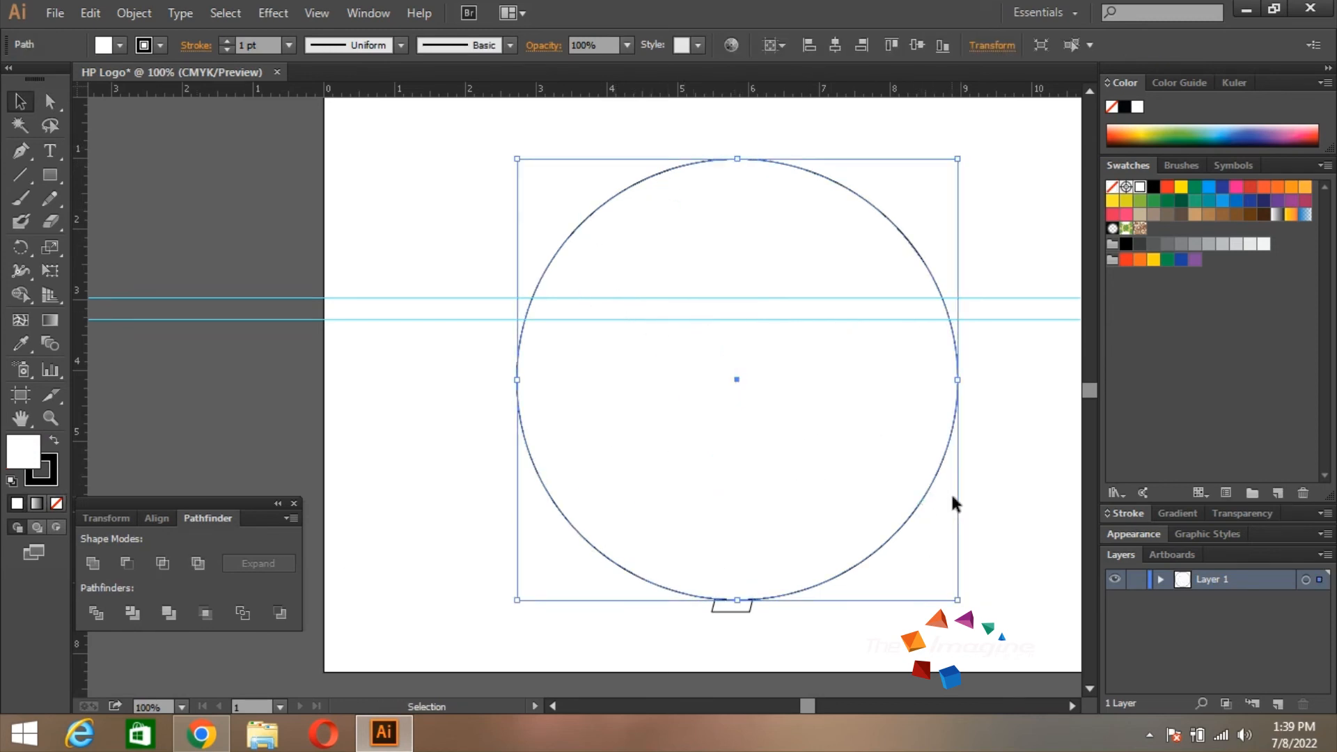
left_click(120, 46)
left_click(12, 78)
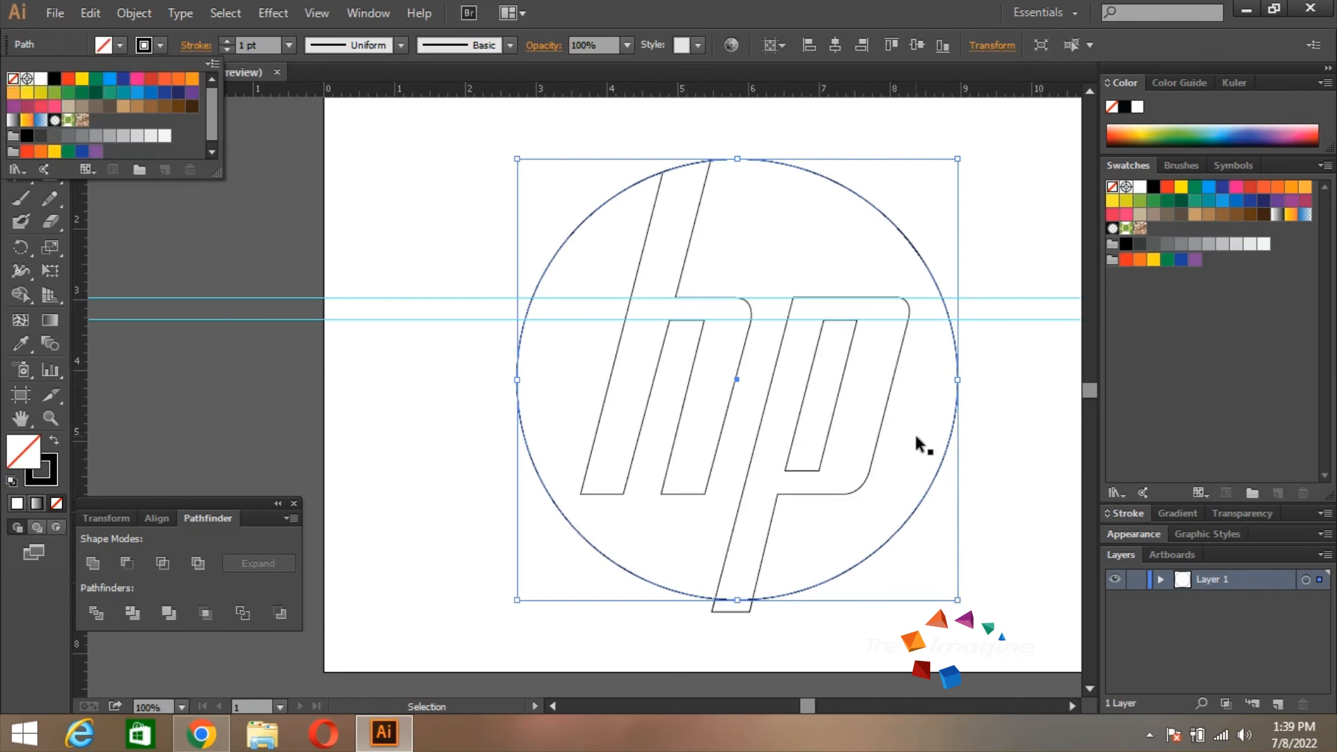
Intersect the p with the front circle so its stem ends on the circle's lower curve
left_click(861, 495)
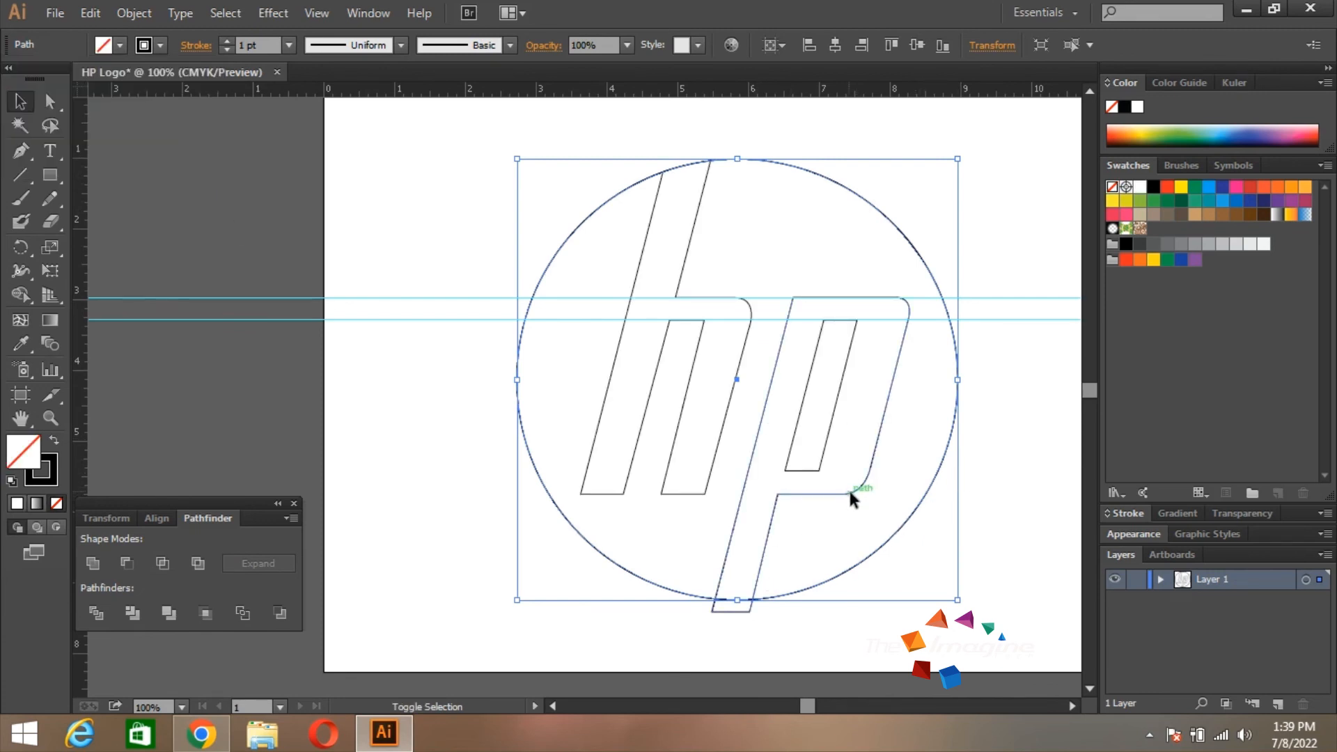
left_click(852, 491, "shift")
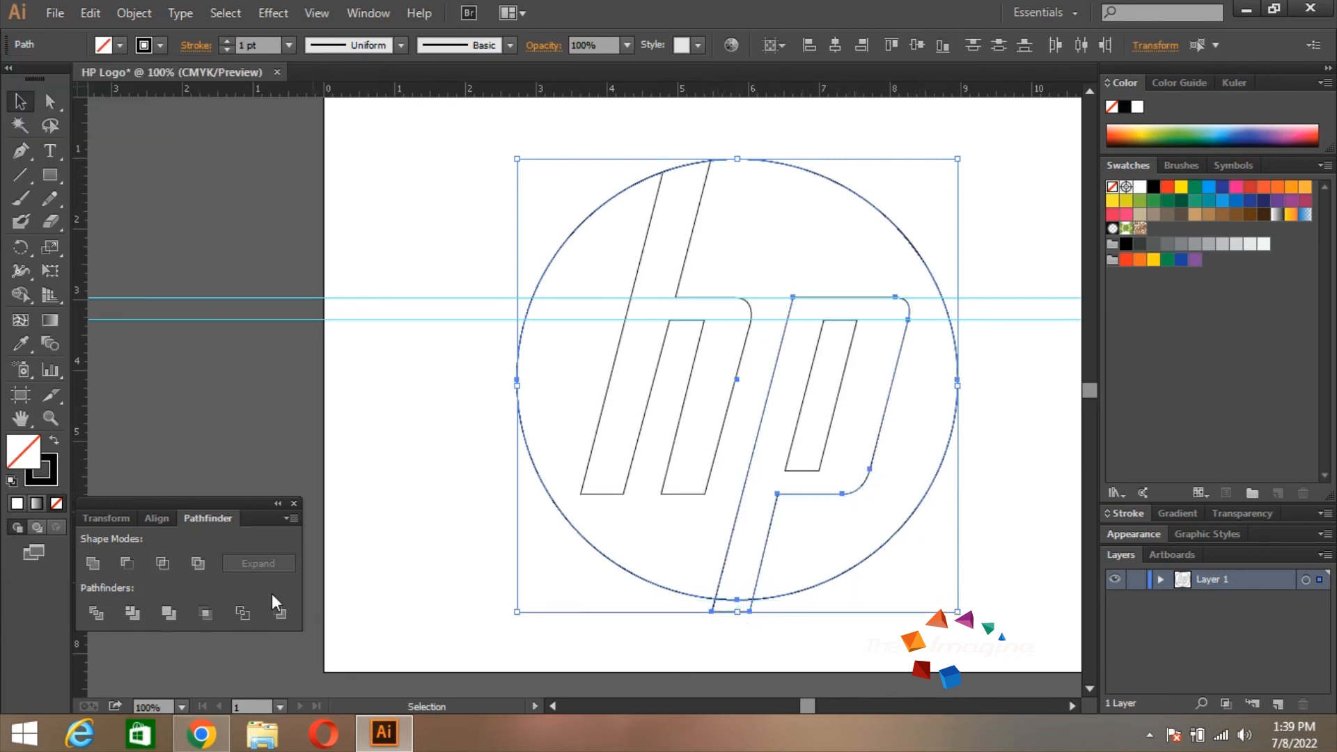
left_click(169, 563)
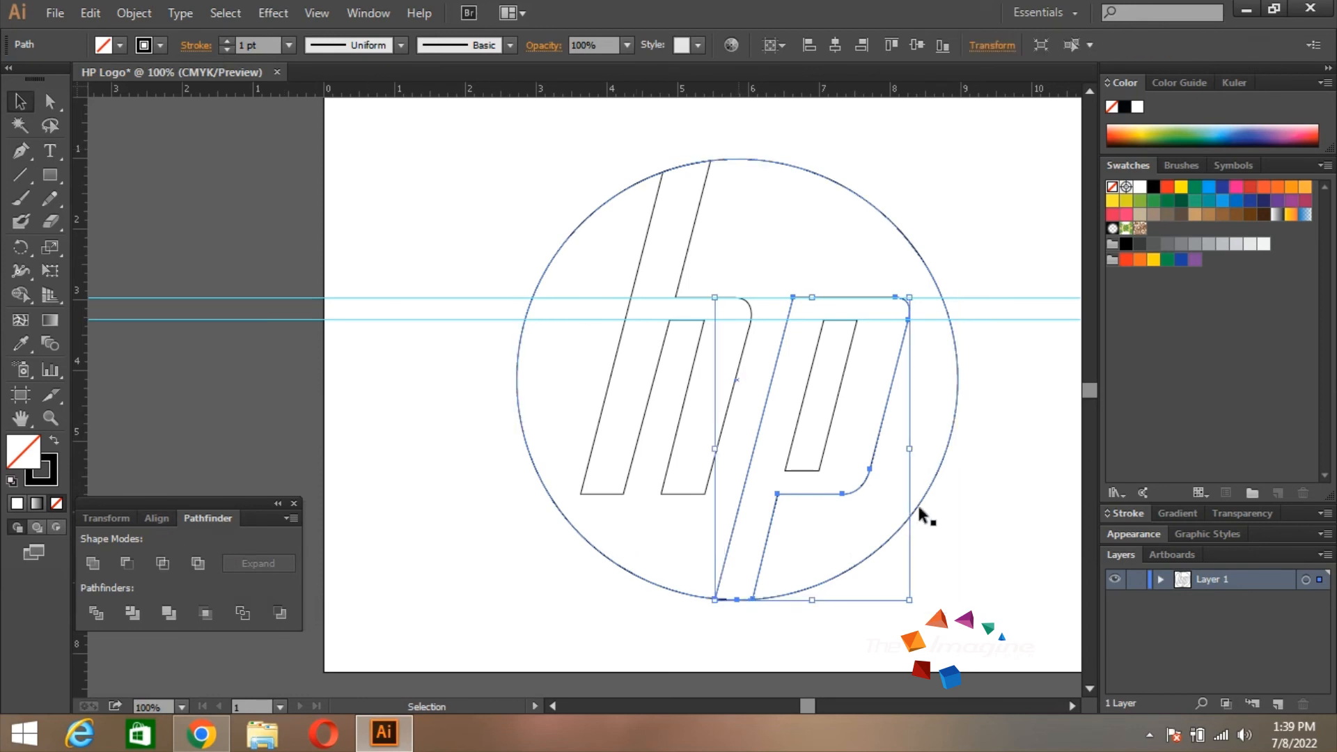
left_click(863, 400)
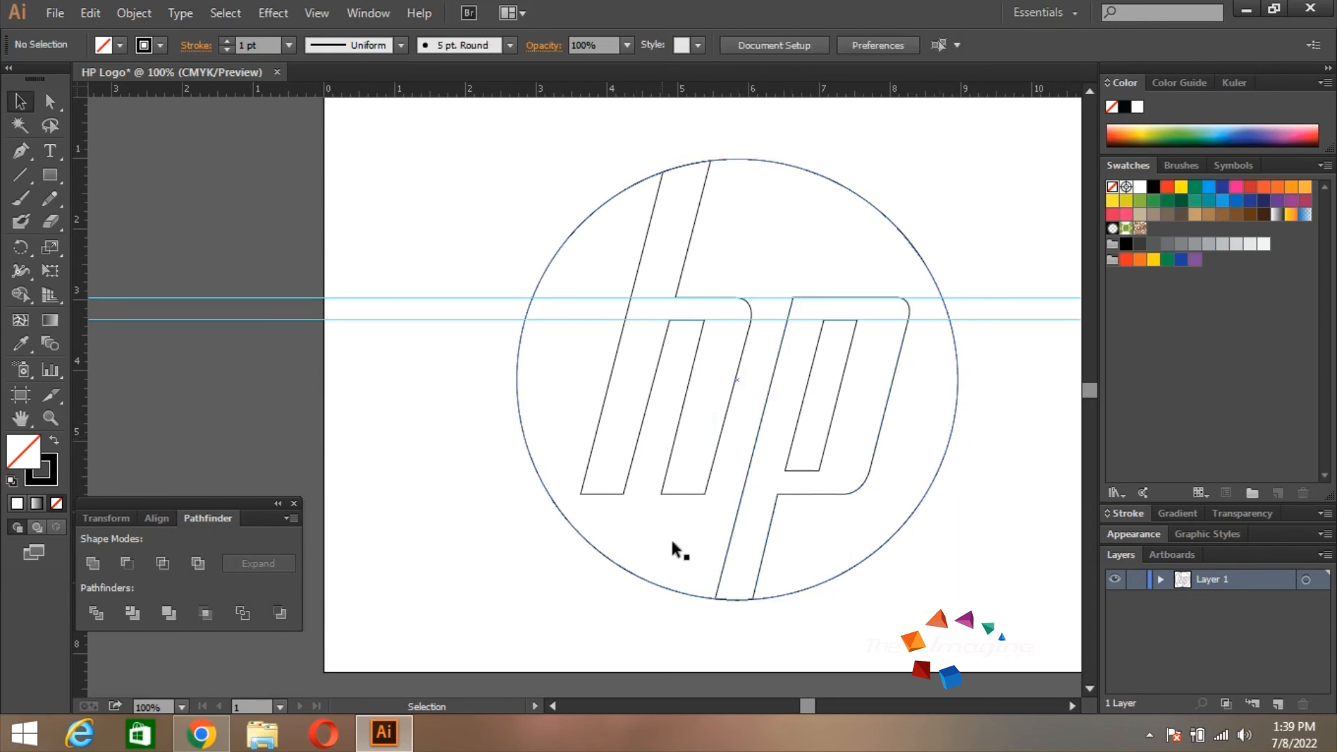
Try dark and light blue fills on the remaining circle, and settle on the medium blue swatch
left_click(914, 512)
left_click(120, 46)
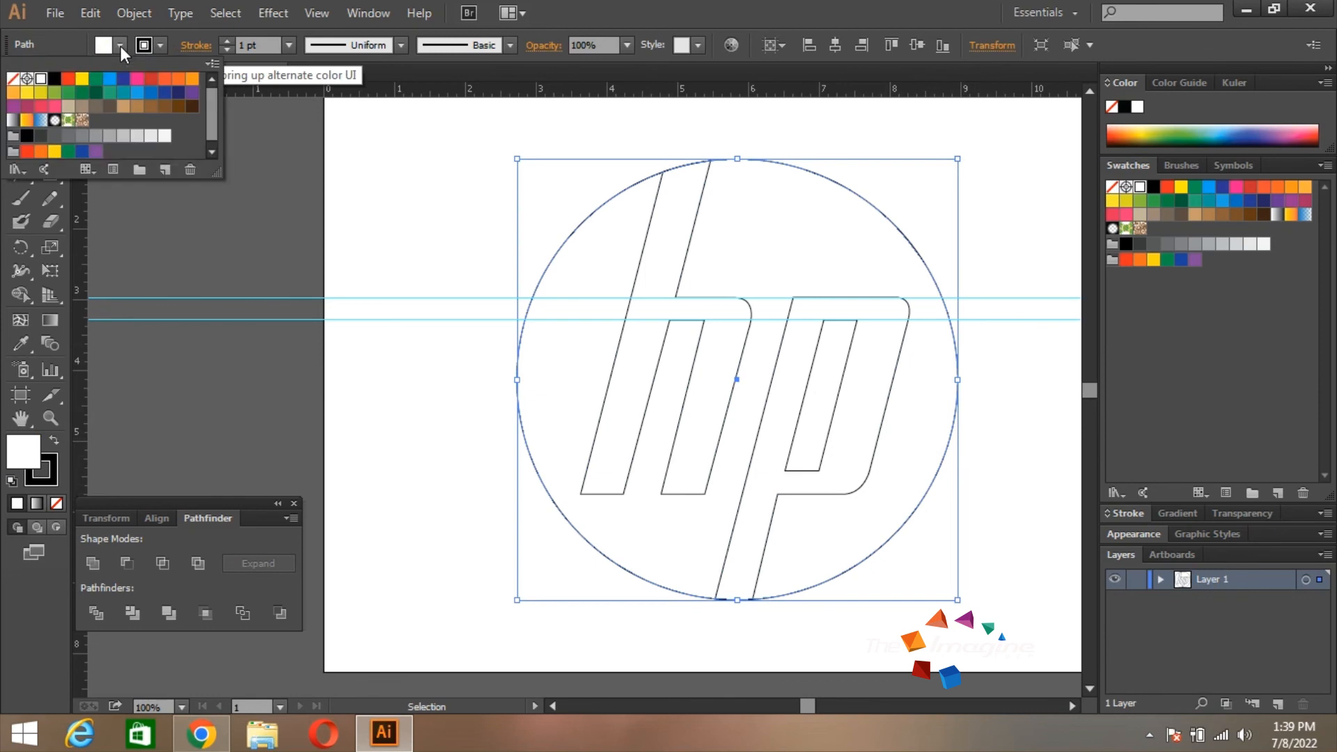
left_click(123, 79)
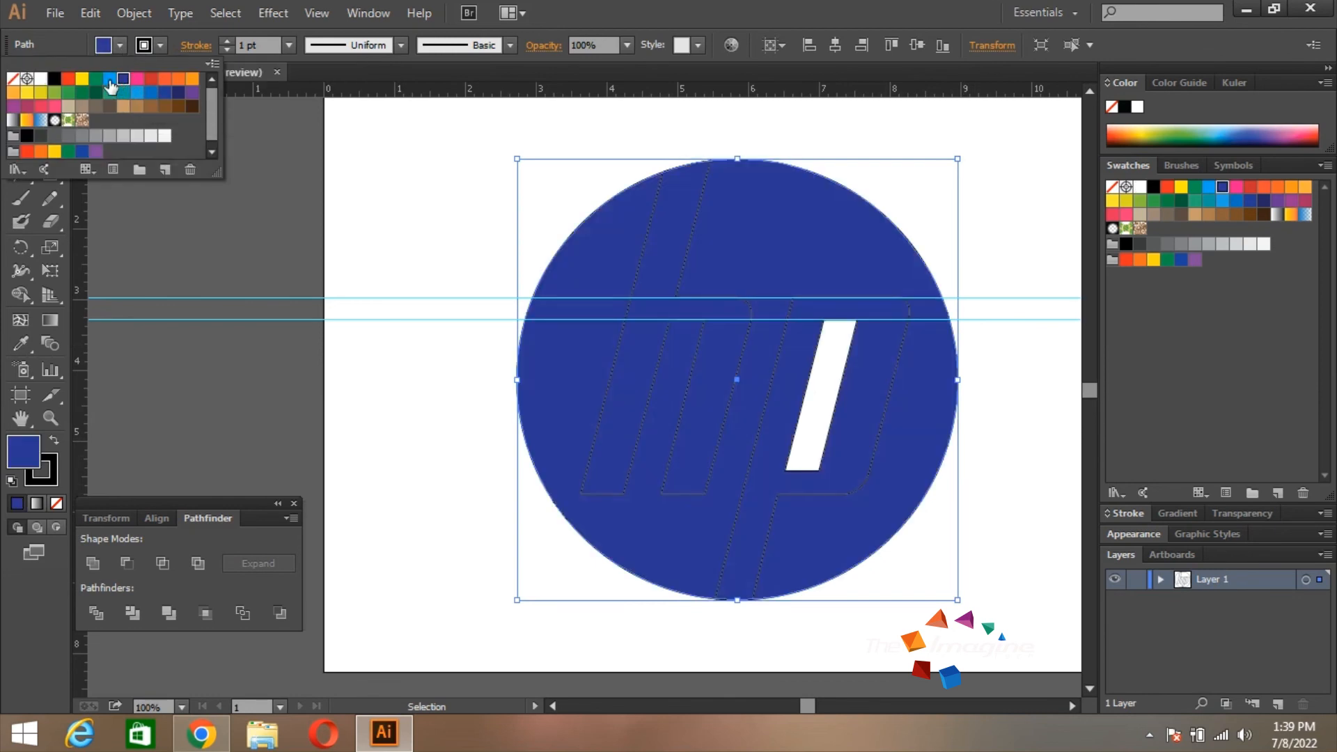
left_click(107, 81)
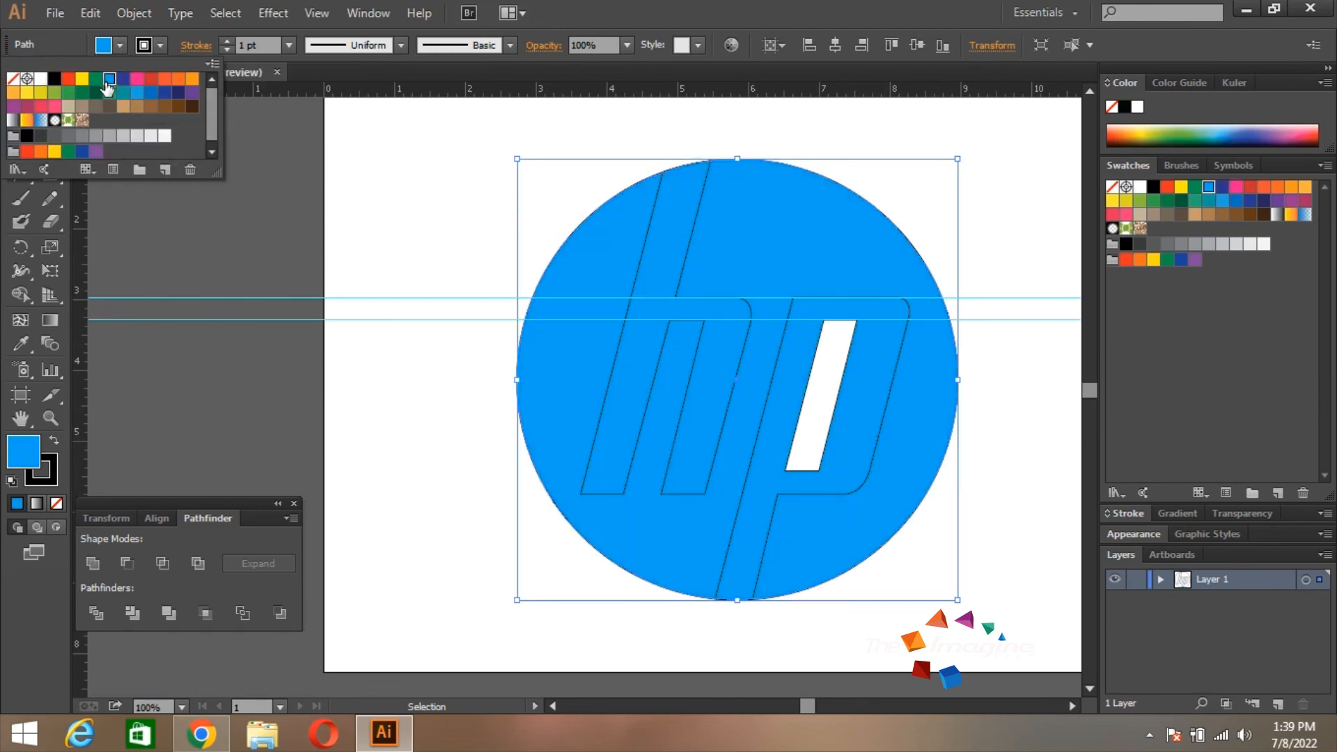
left_click(152, 100)
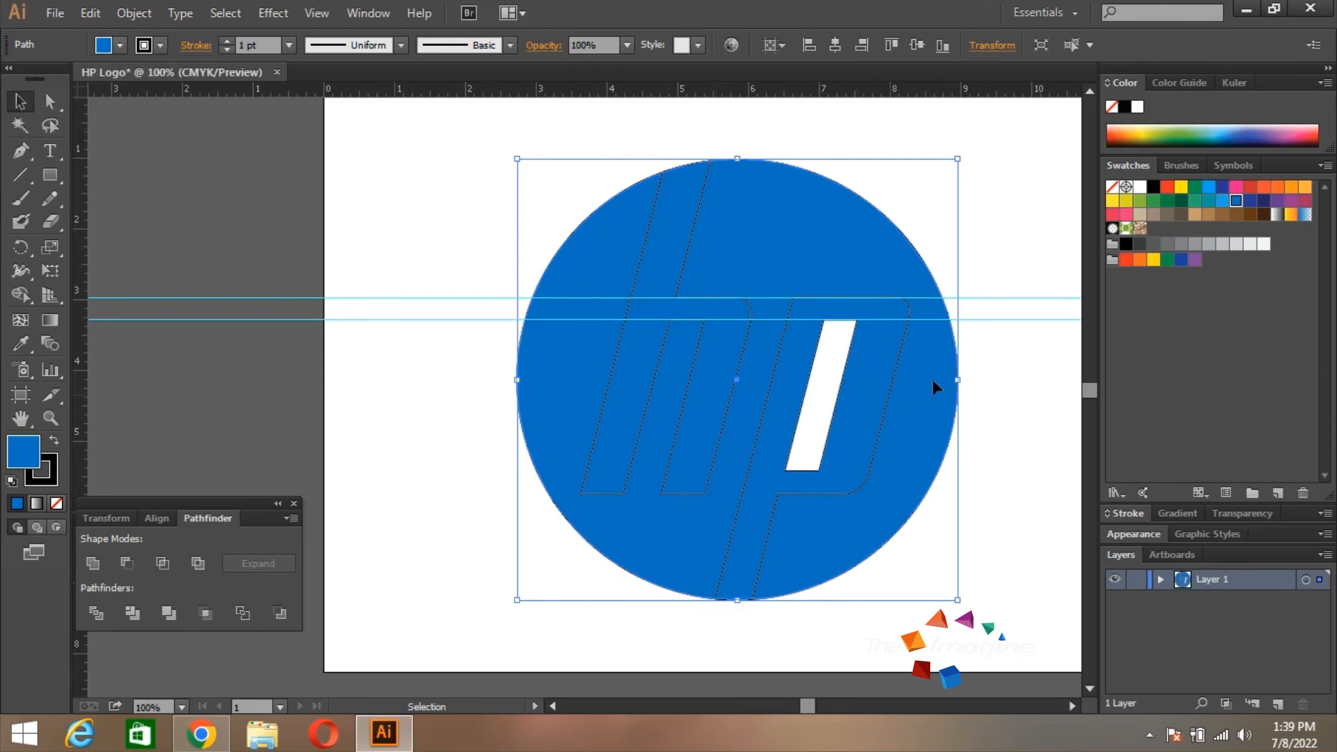
left_click(1003, 390)
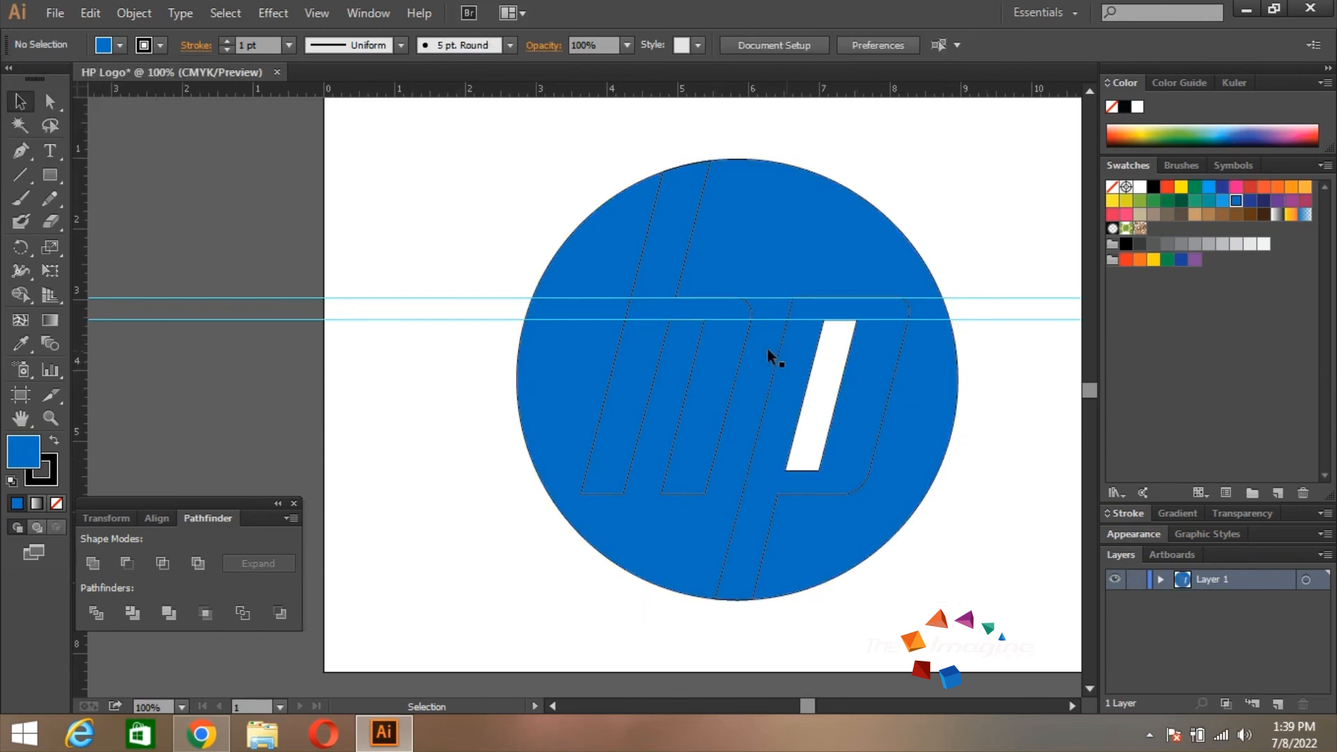
Give the h a white fill with no stroke and deselect it
key("shift+x")
left_click(120, 45)
left_click(42, 79)
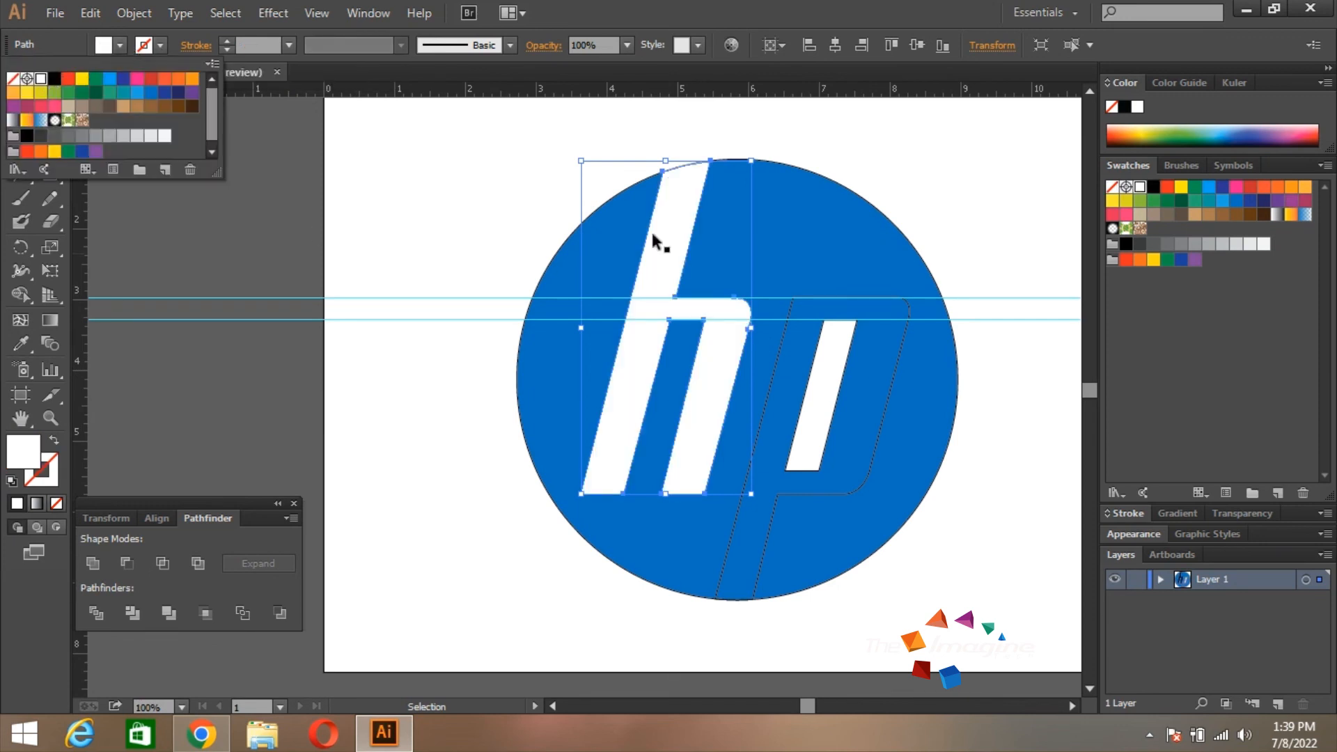
left_click(950, 142)
left_click(951, 144)
Fill the p's outer shape with white and leave it without a stroke
left_click(896, 374)
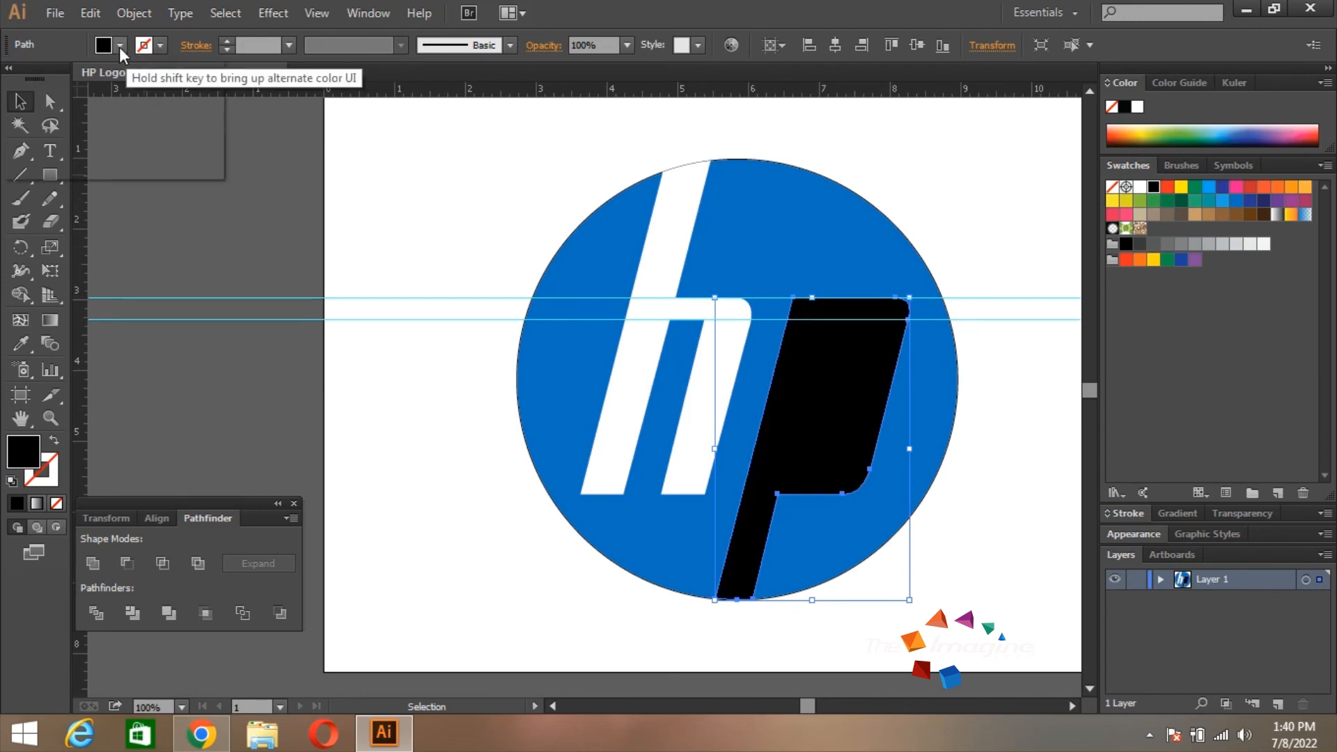
left_click(120, 45)
left_click(41, 79)
left_click(979, 211)
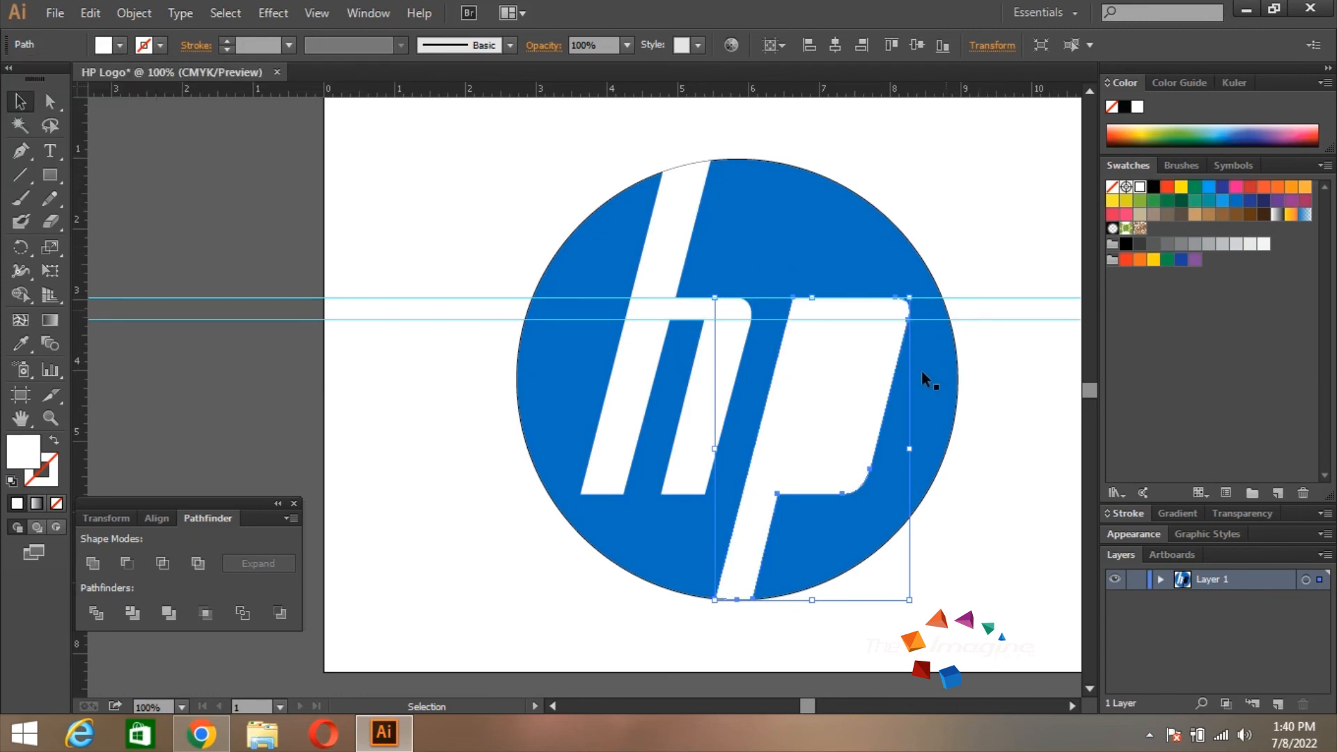
Select the p's hidden inner gap shape using the outline view and bring it to the front in normal preview
key("ctrl+y")
left_click(843, 394)
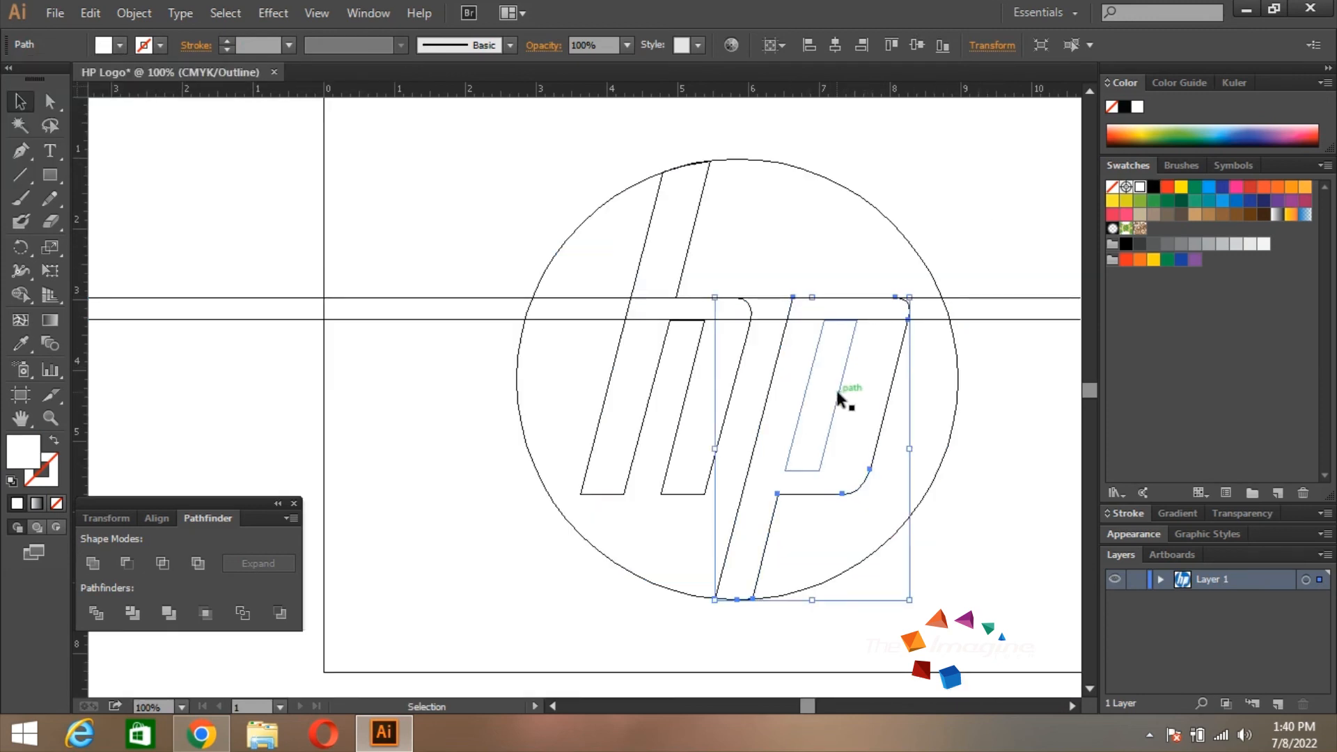
key("ctrl+y")
key("v")
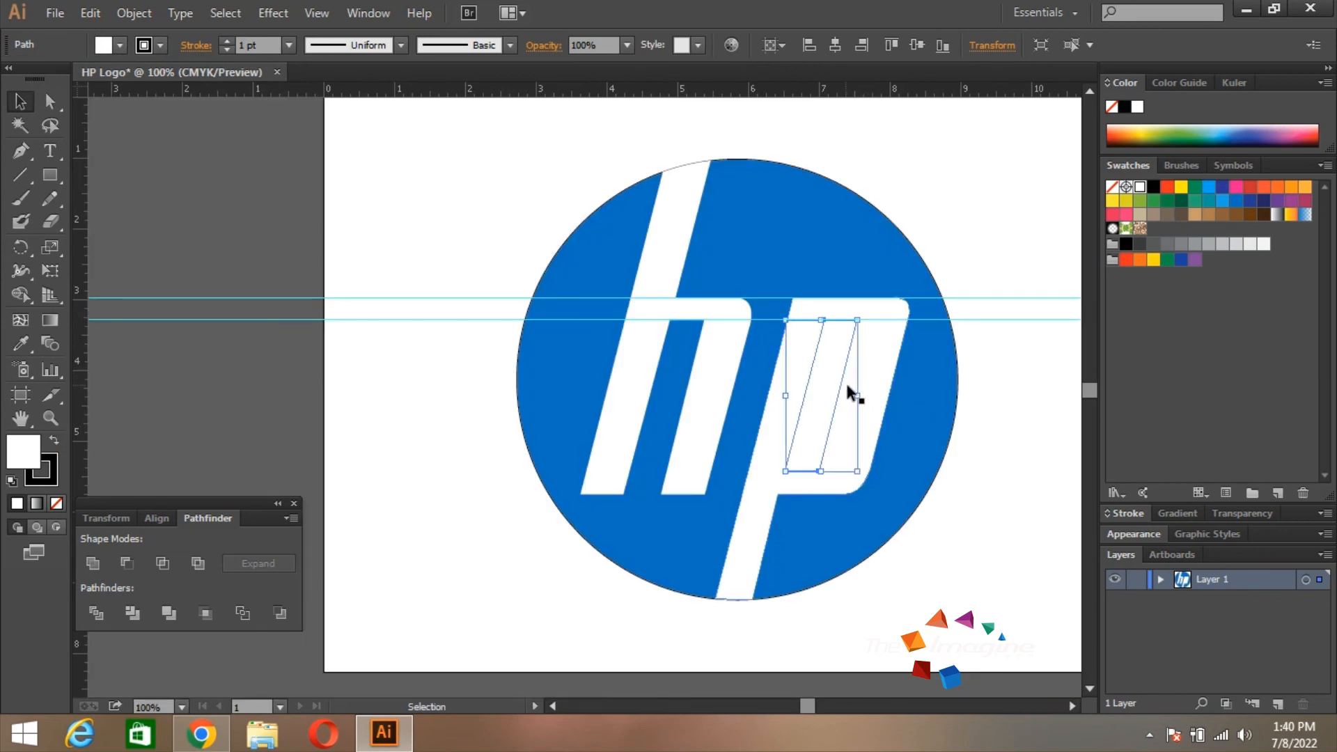
key("ctrl+shift+]")
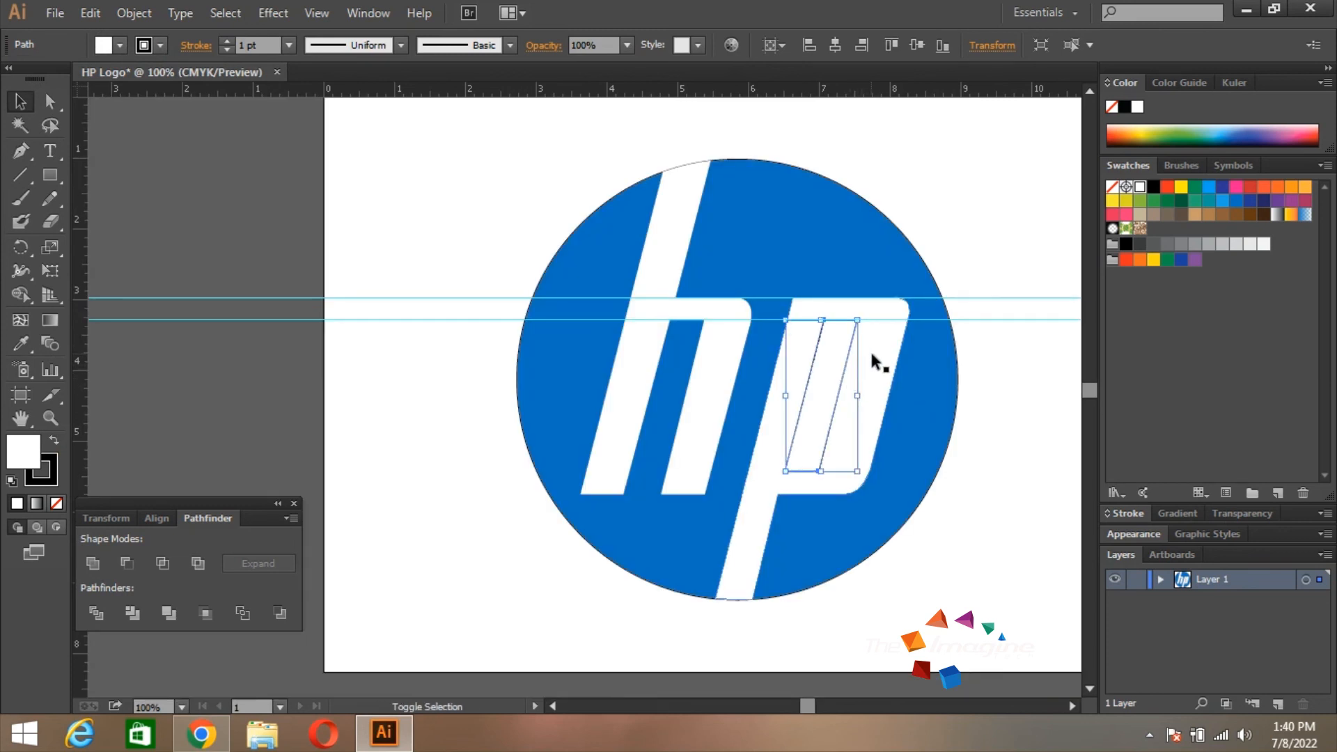
Subtract the inner gap shape from the white p with Minus Front to cut out its counter, and deselect the result
left_click(800, 421, "shift")
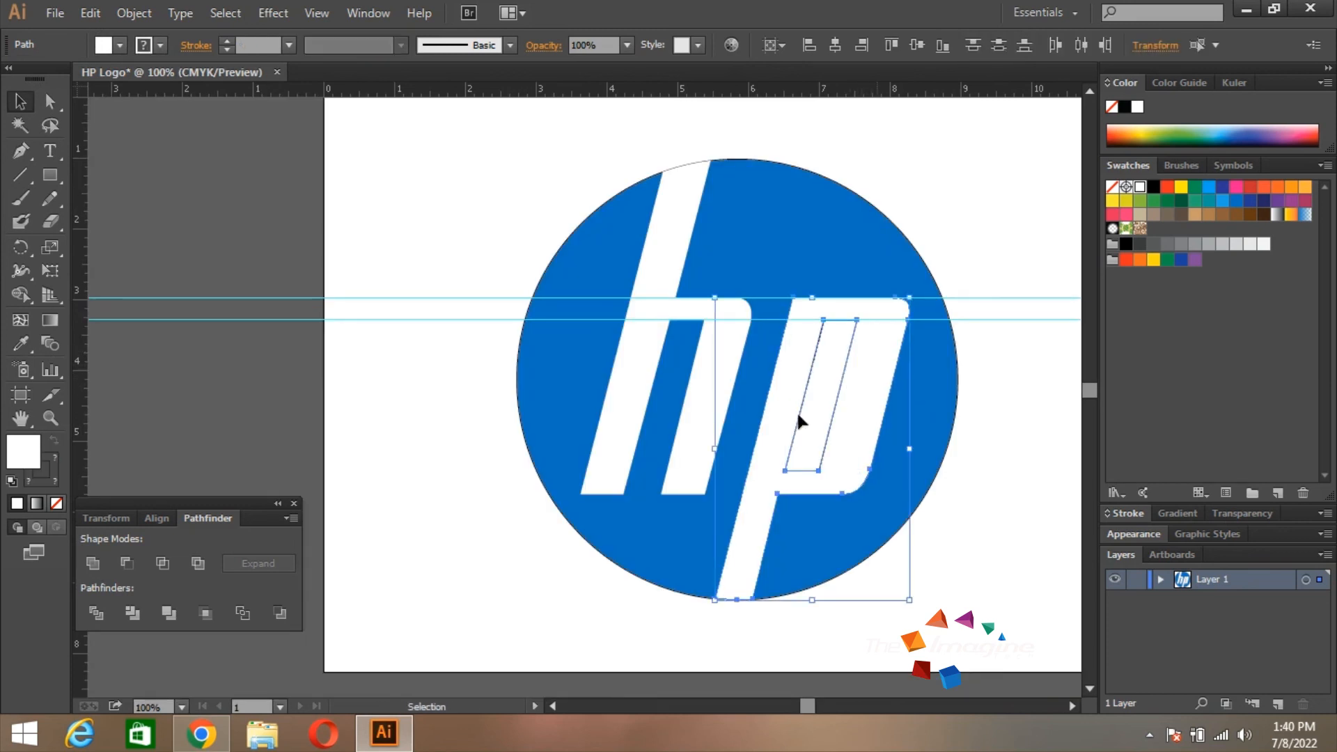
left_click(126, 562)
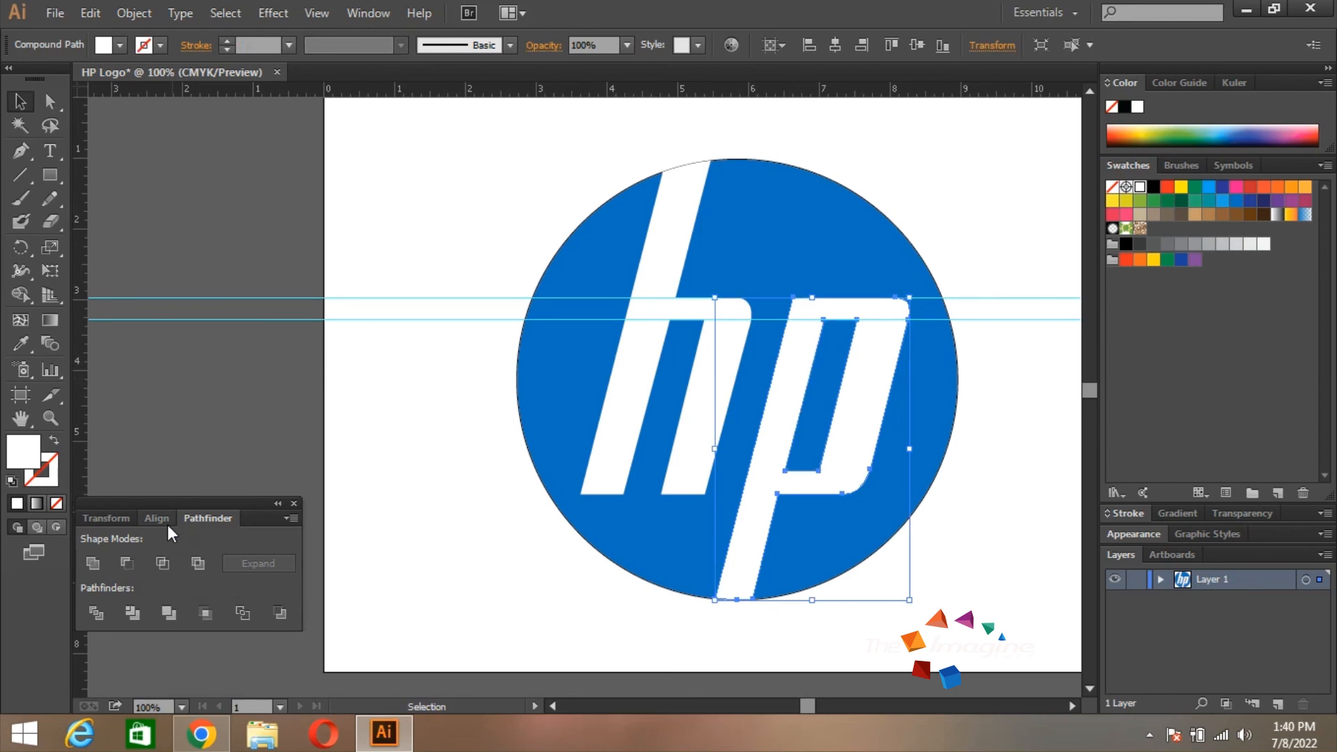
left_click(994, 386)
Select the two horizontal guides crossing the logo and delete them
key("z")
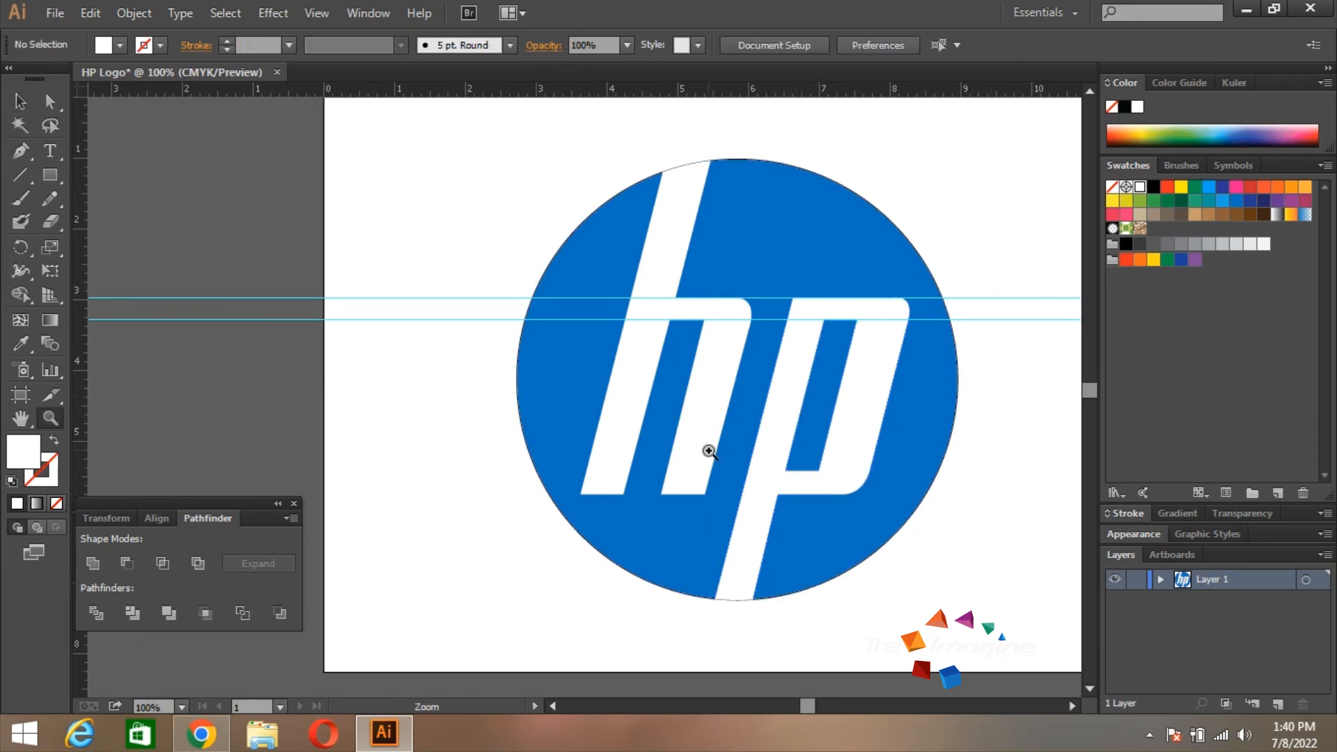
left_click(708, 451)
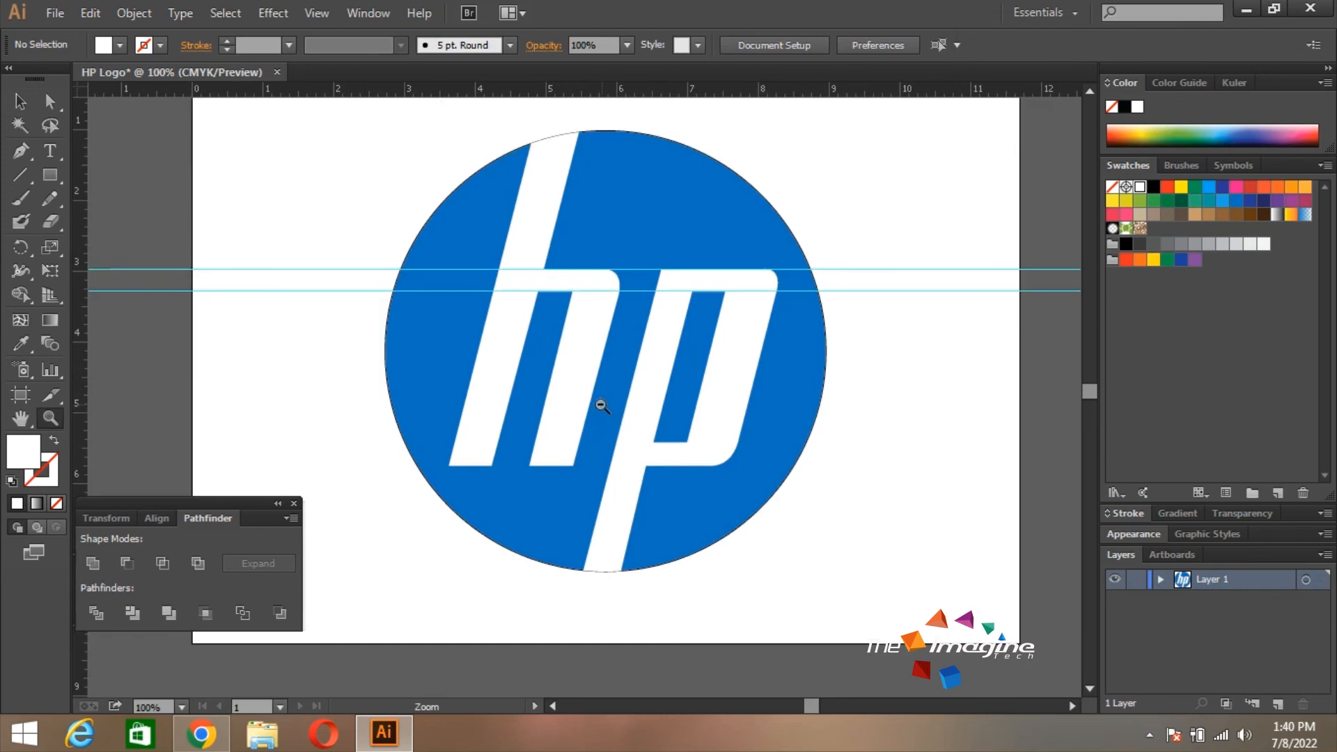
left_click(601, 405, "alt")
key("v")
key("space")
left_click_drag(791, 401, 885, 415)
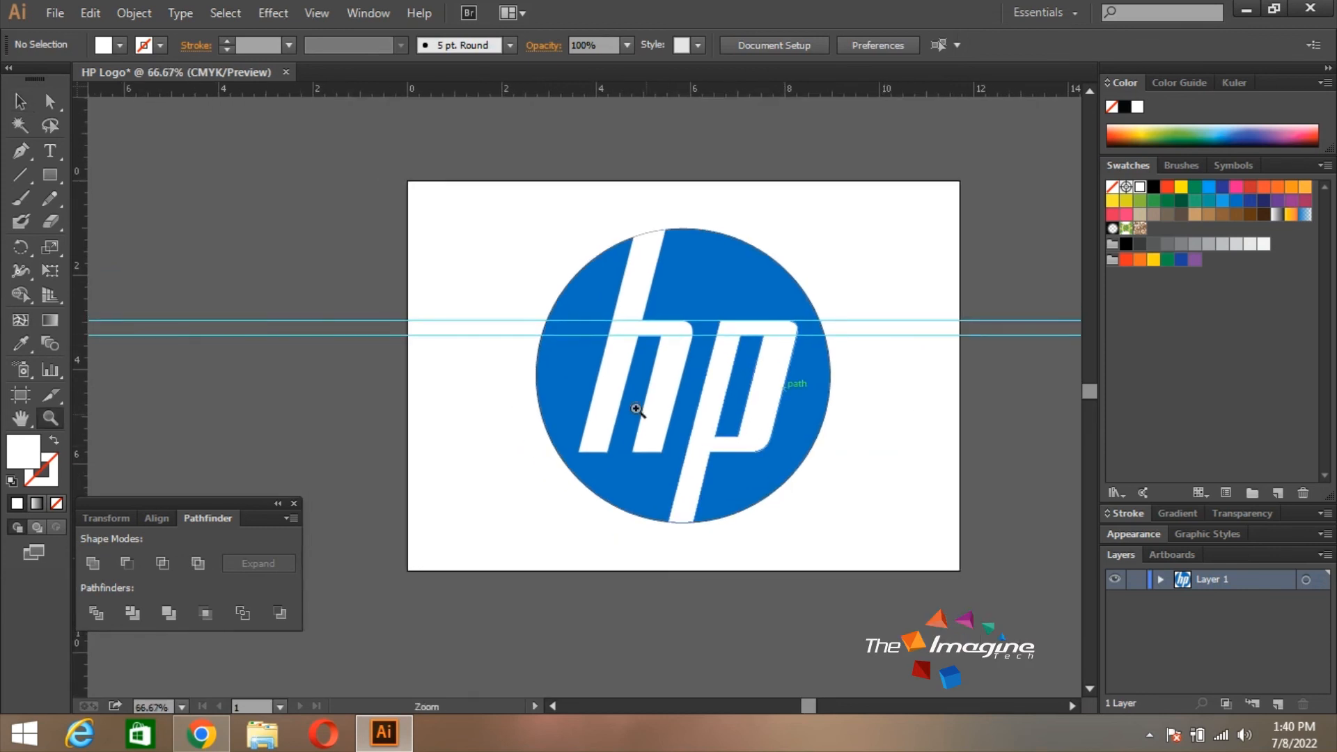
left_click(633, 402, "ctrl")
left_click_drag(663, 398, 658, 411)
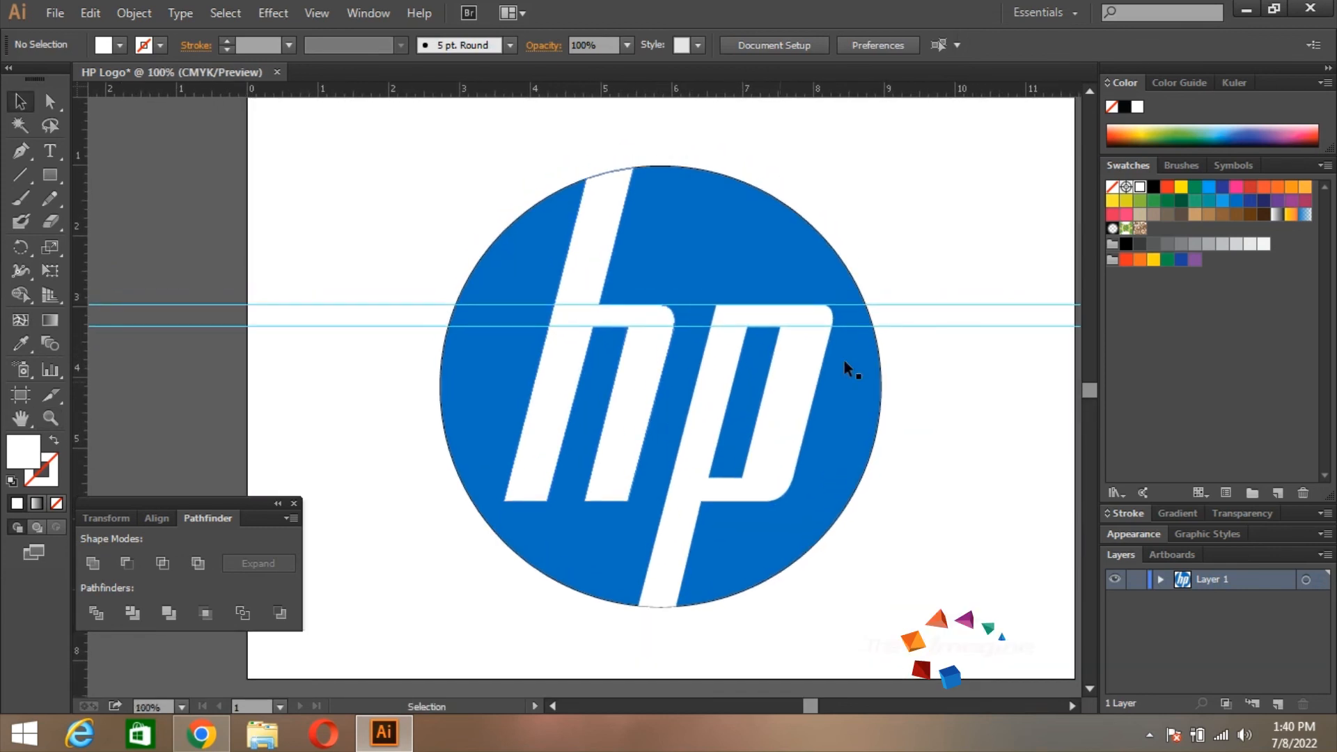
left_click_drag(972, 263, 946, 364)
key("Delete")
key("space")
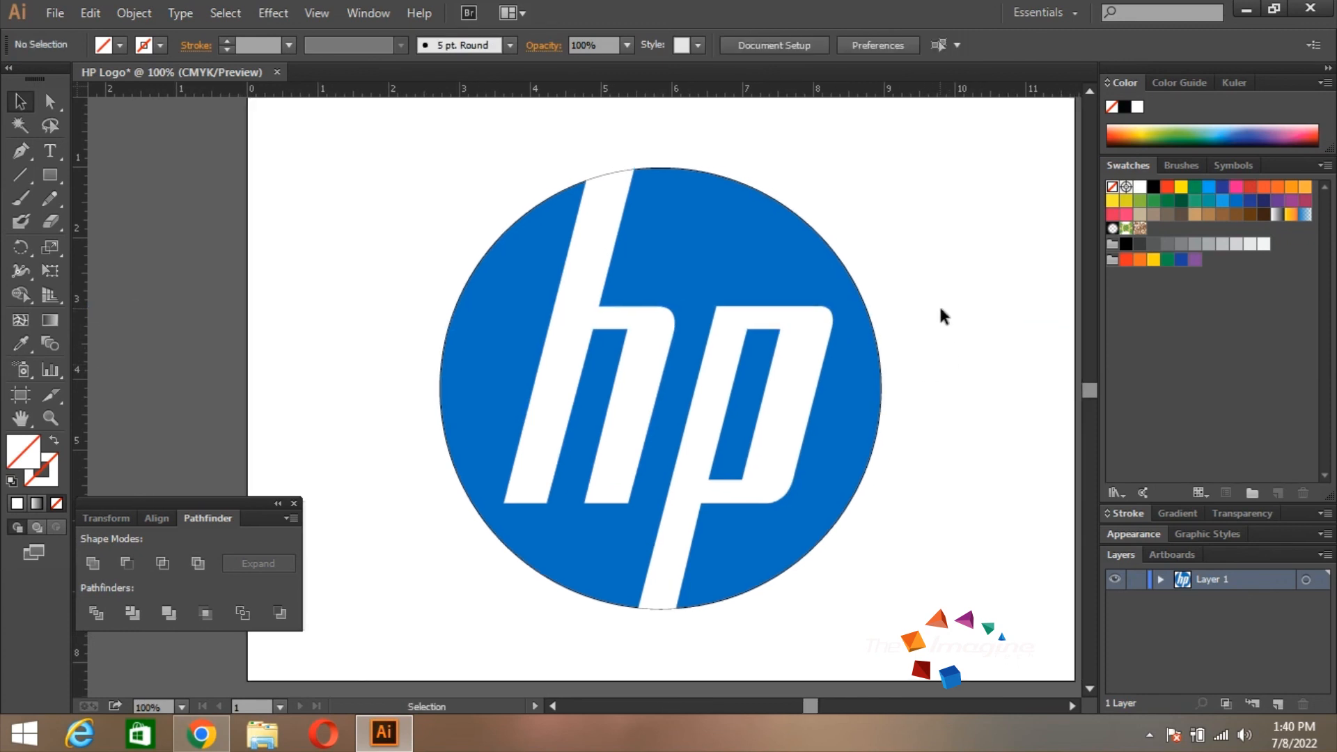